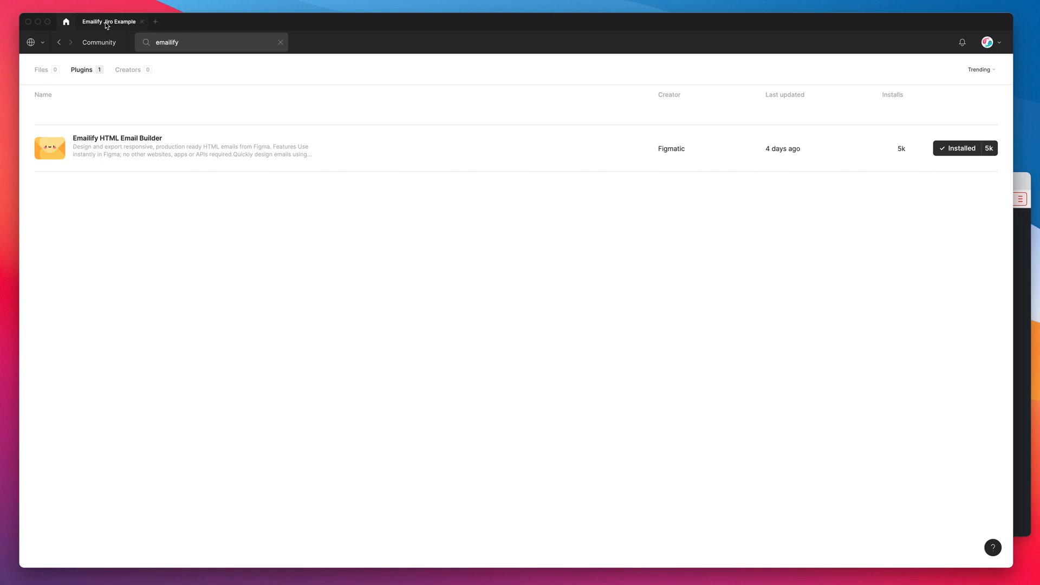
Step: Run the Emailify HTML Email Builder plugin in the Emailify Jiro Example file and create a new email named Component Test
left_click(106, 24)
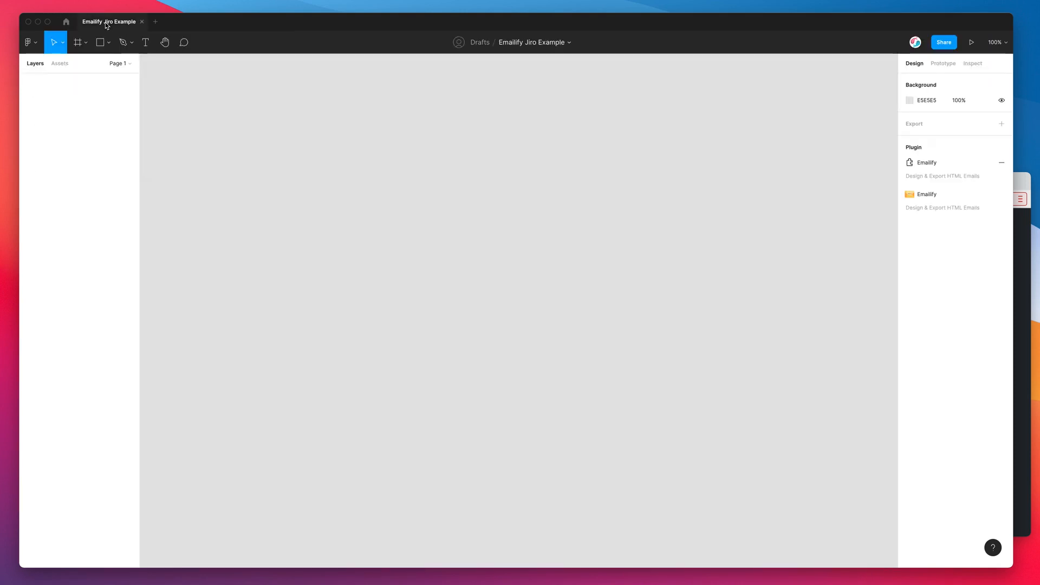
right_click(366, 135)
mouse_move(388, 159)
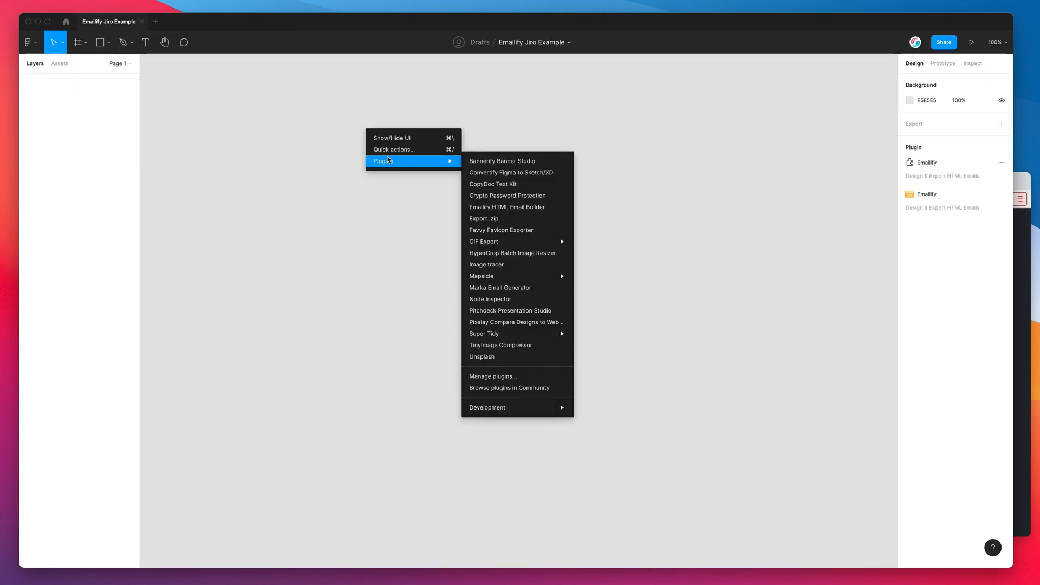
left_click(525, 208)
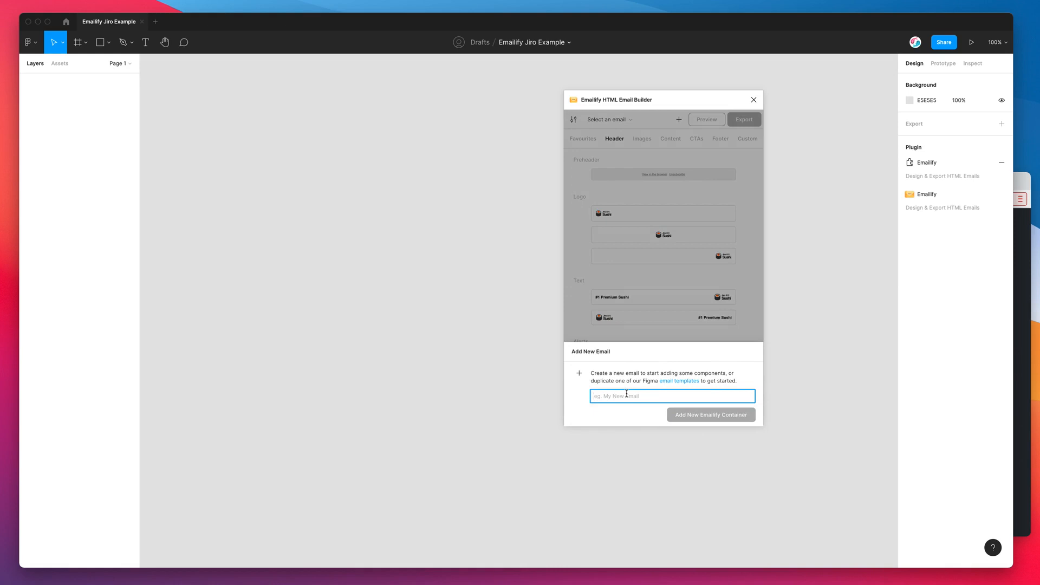
type("Component Test")
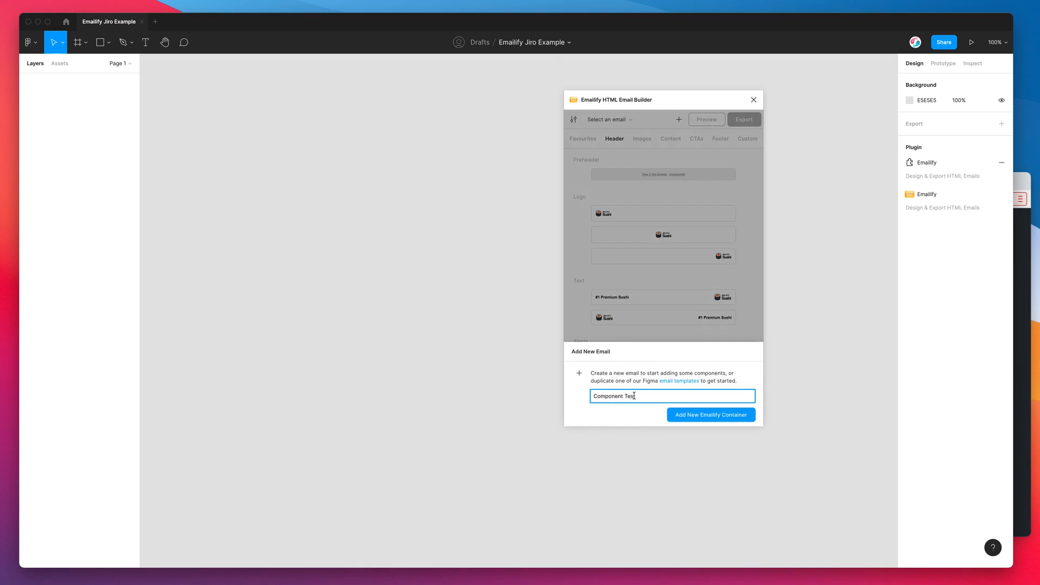
left_click(699, 418)
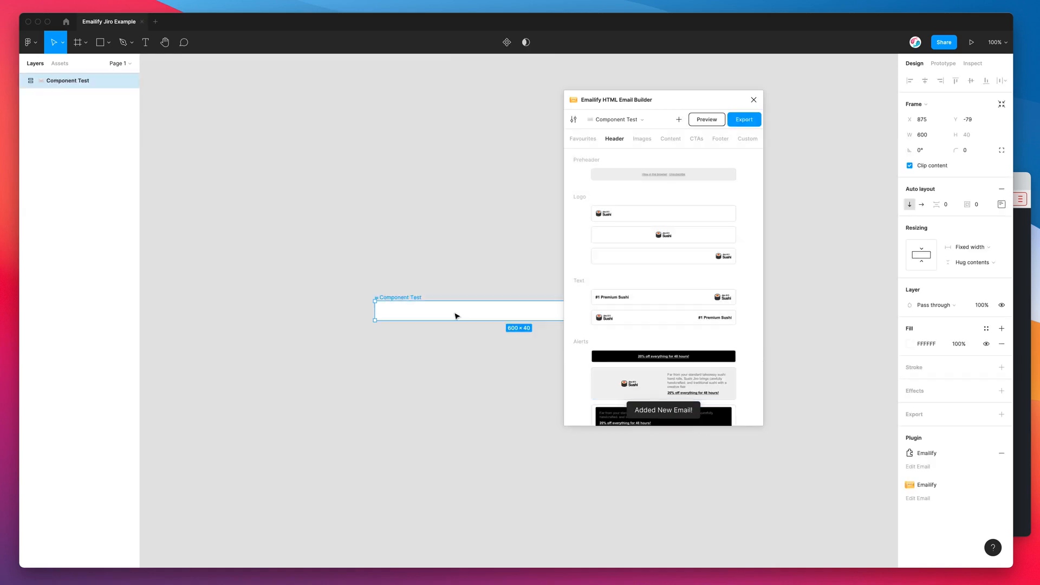
Step: Insert the left-aligned logo component from the Header category into the Component Test email
scroll(453, 304, "right", 4)
scroll(379, 288, "down", 4)
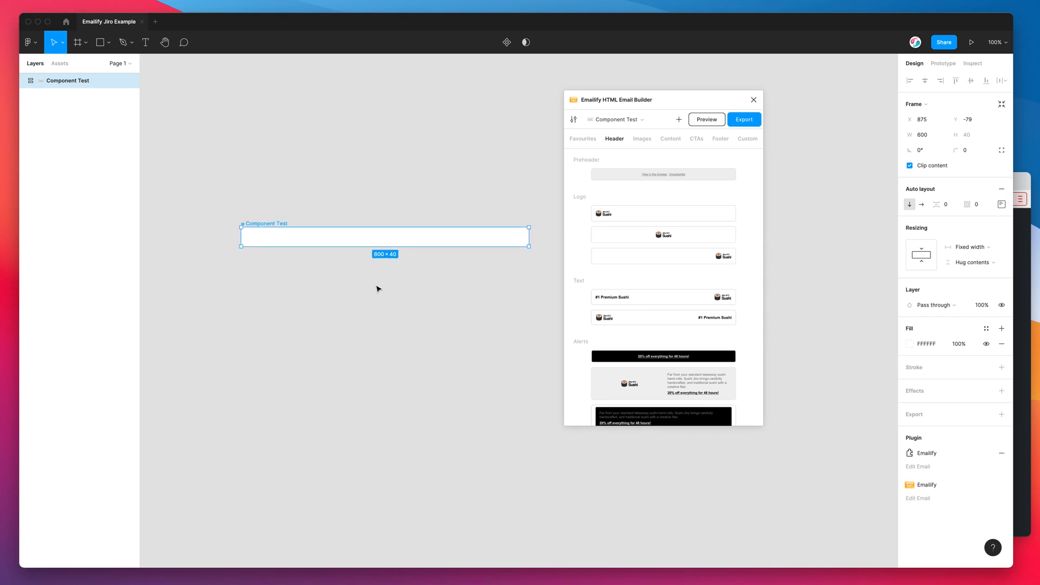
scroll(235, 193, "down", 2)
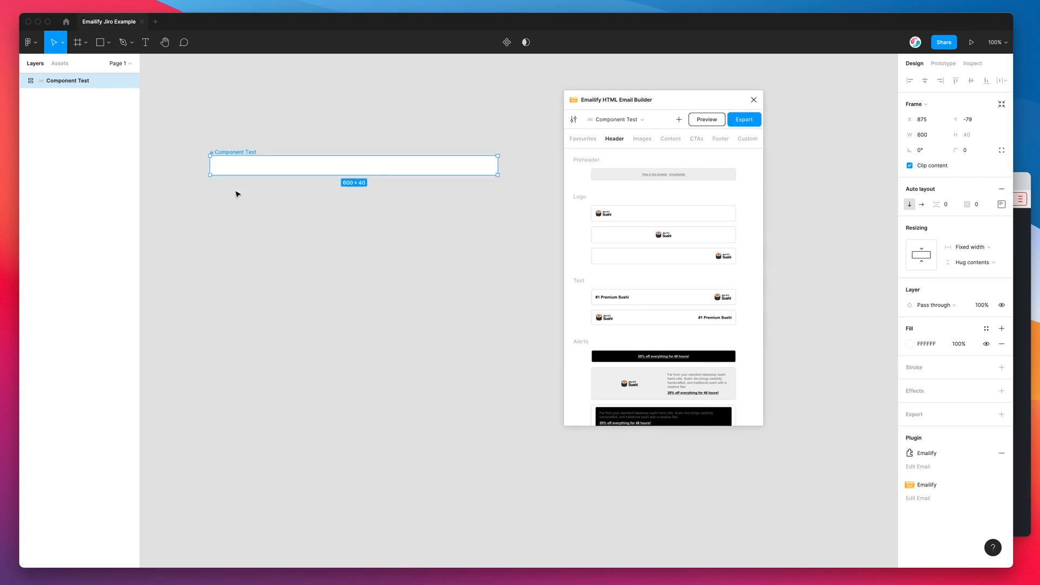
scroll(575, 252, "down", 7)
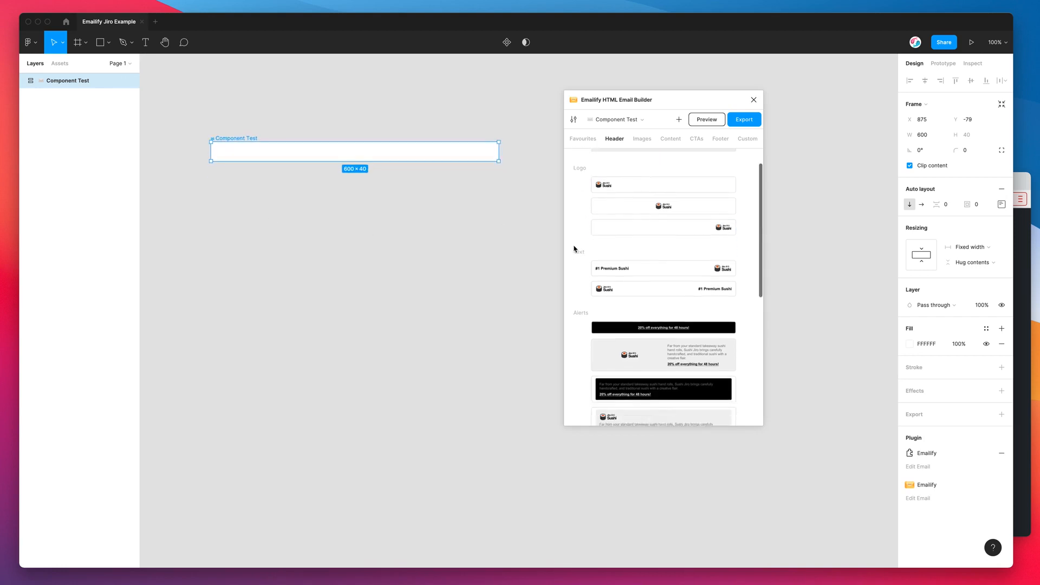
scroll(574, 249, "up", 7)
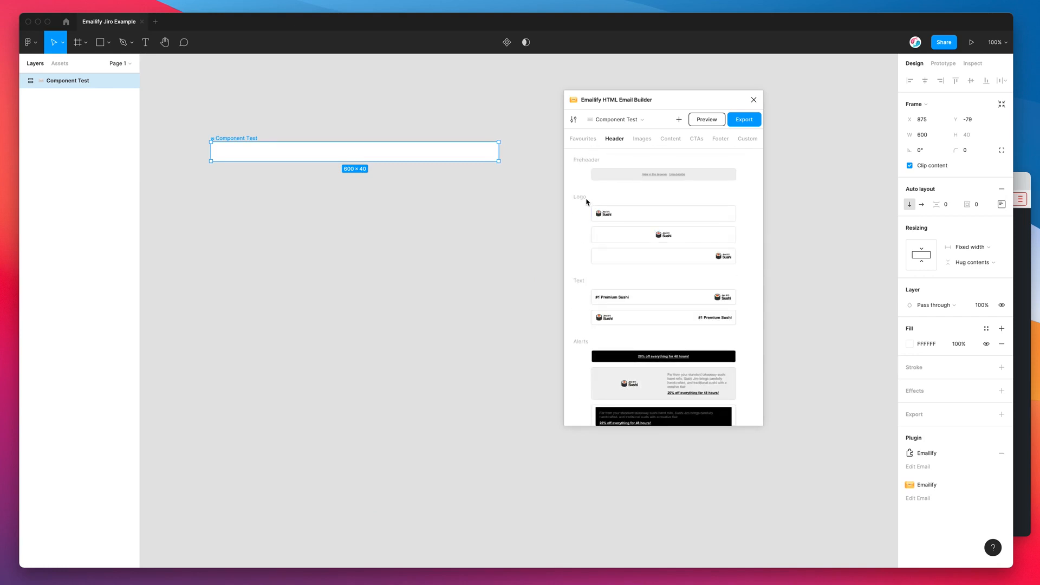
scroll(579, 212, "down", 1)
scroll(578, 211, "up", 1)
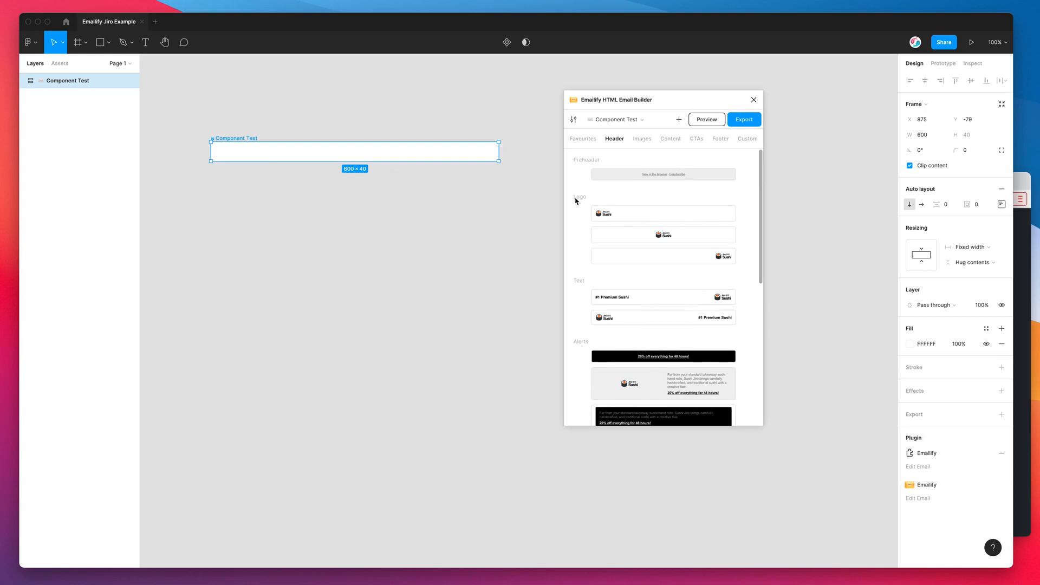
scroll(576, 199, "down", 1)
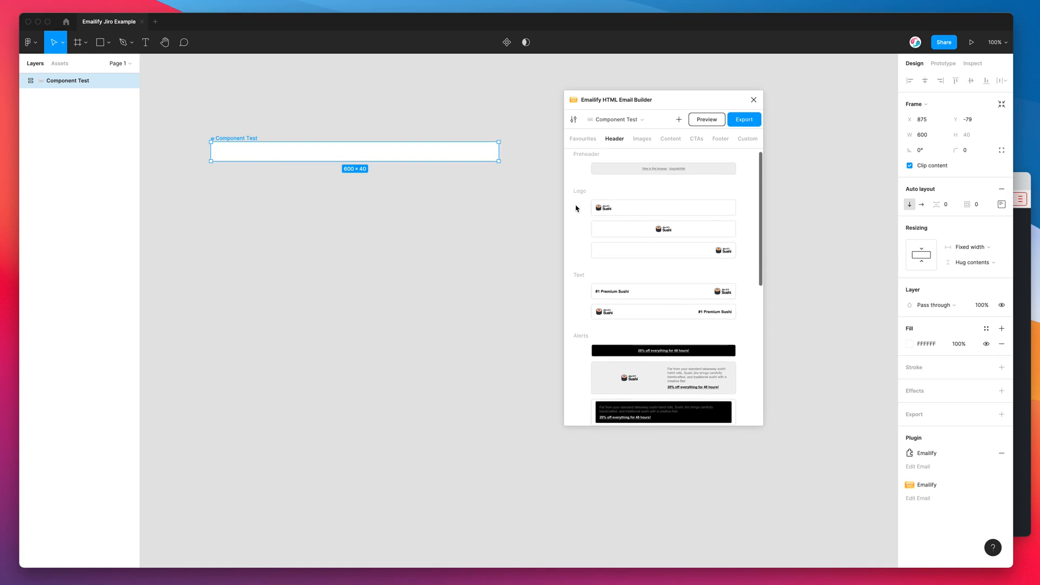
left_click(629, 212)
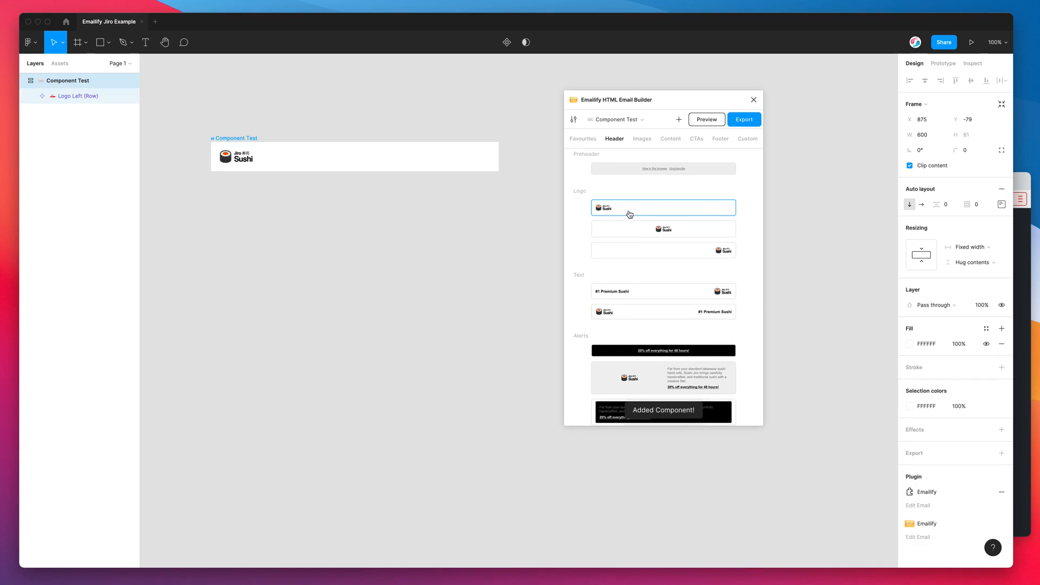
Step: Add the split card with an image beside a heading and paragraph from the Images category
left_click(636, 139)
scroll(663, 244, "down", 5)
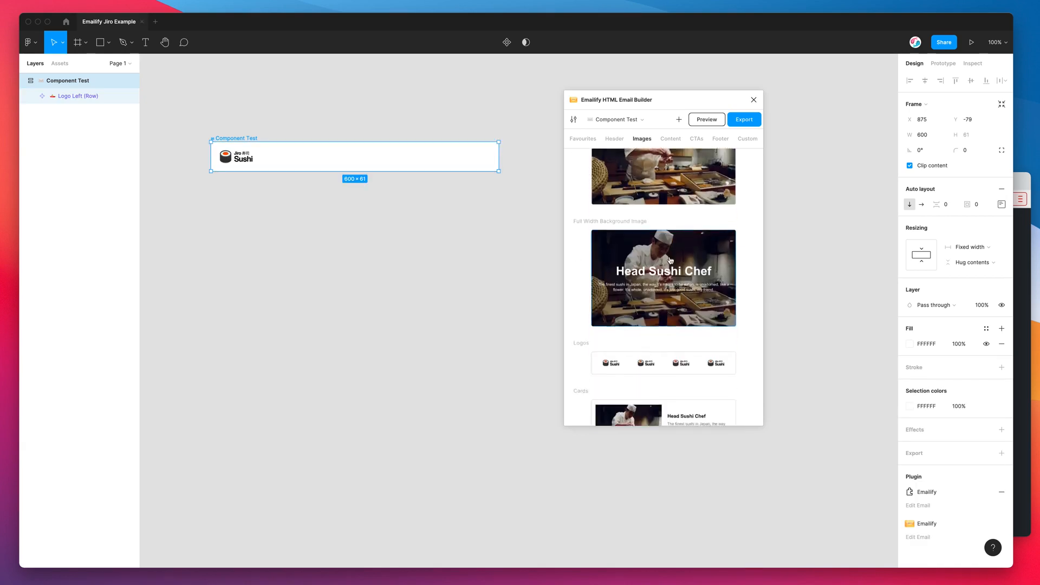
left_click(683, 235)
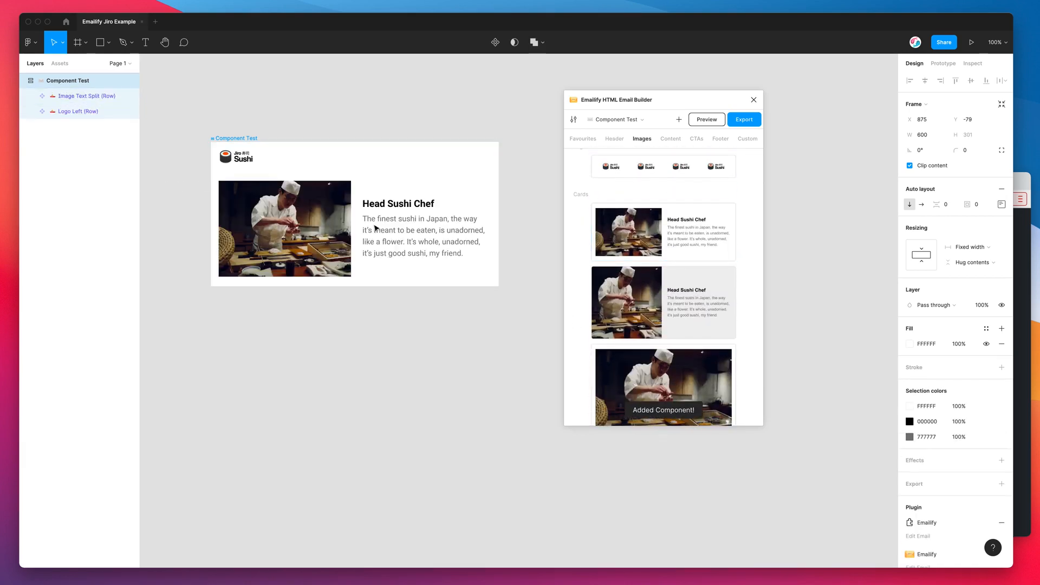
double_click(394, 202)
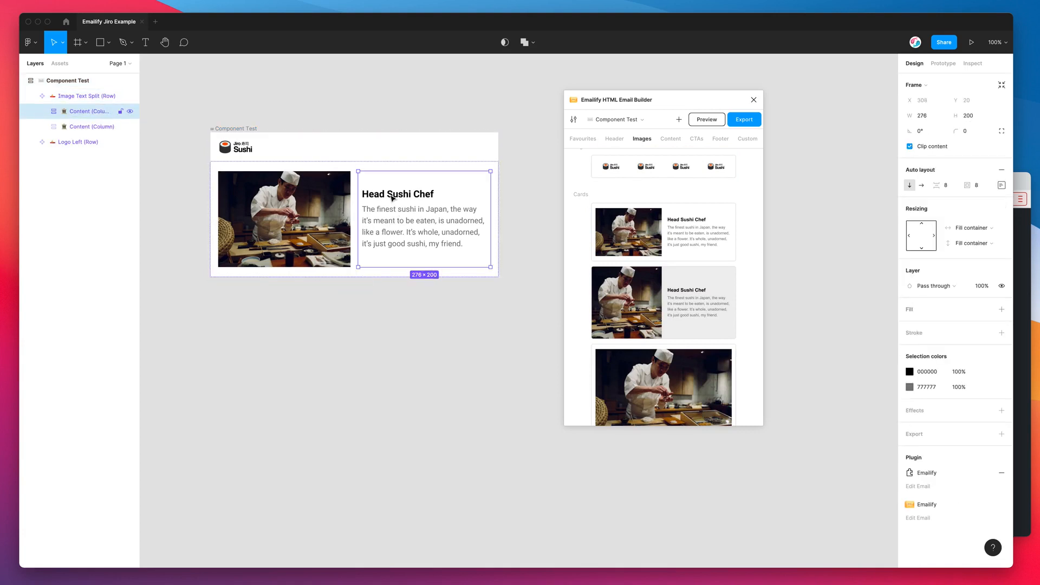
double_click(400, 197)
double_click(402, 198)
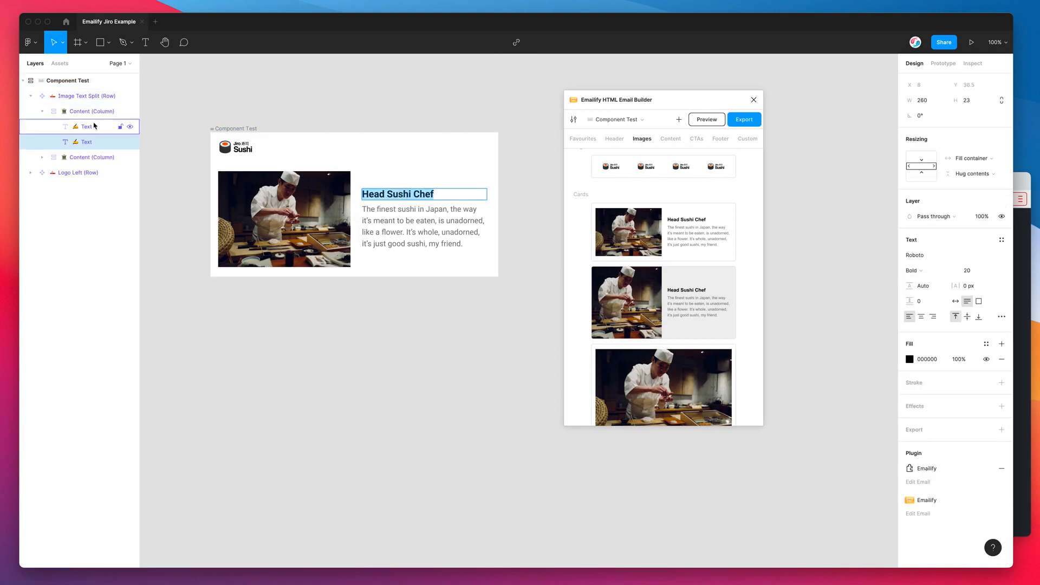
left_click(408, 193)
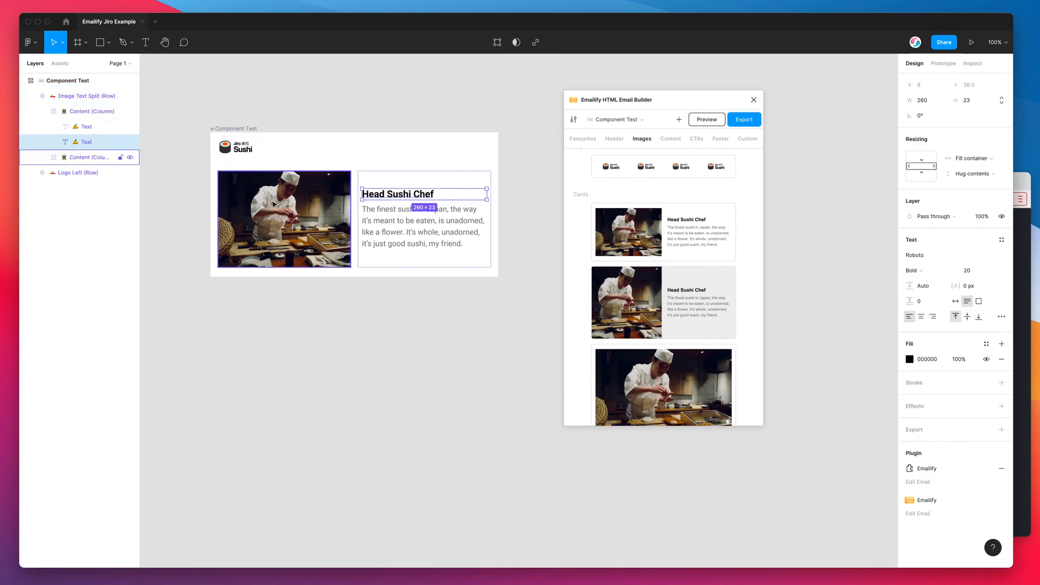
Step: Duplicate the Image Text Split row below the original in the Component Test email
left_click(293, 189)
key("Escape")
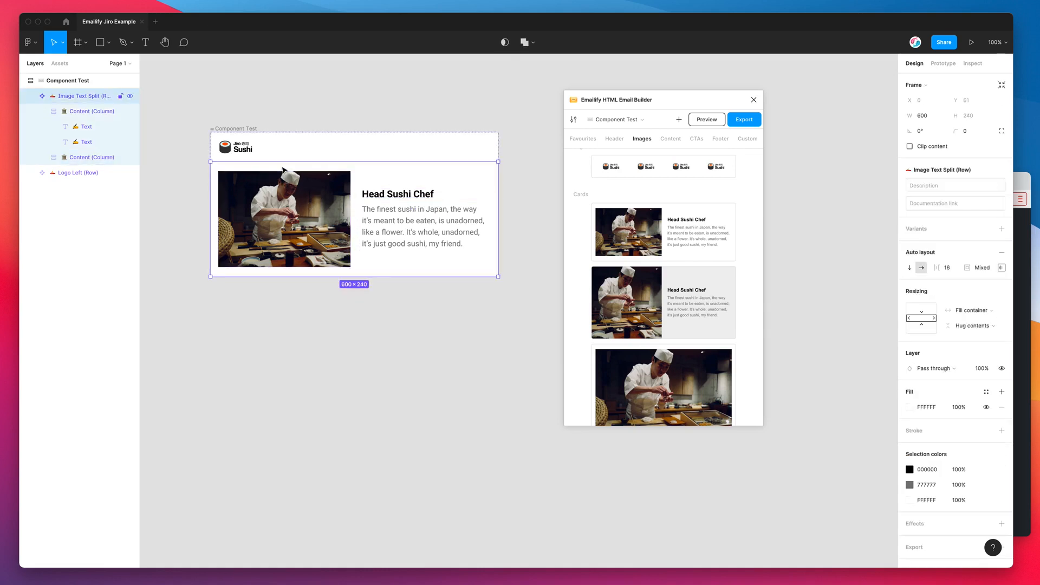
key("super+v")
Step: Set the font size of the paragraph text in the original Image Text Split row to 12
left_click(330, 201)
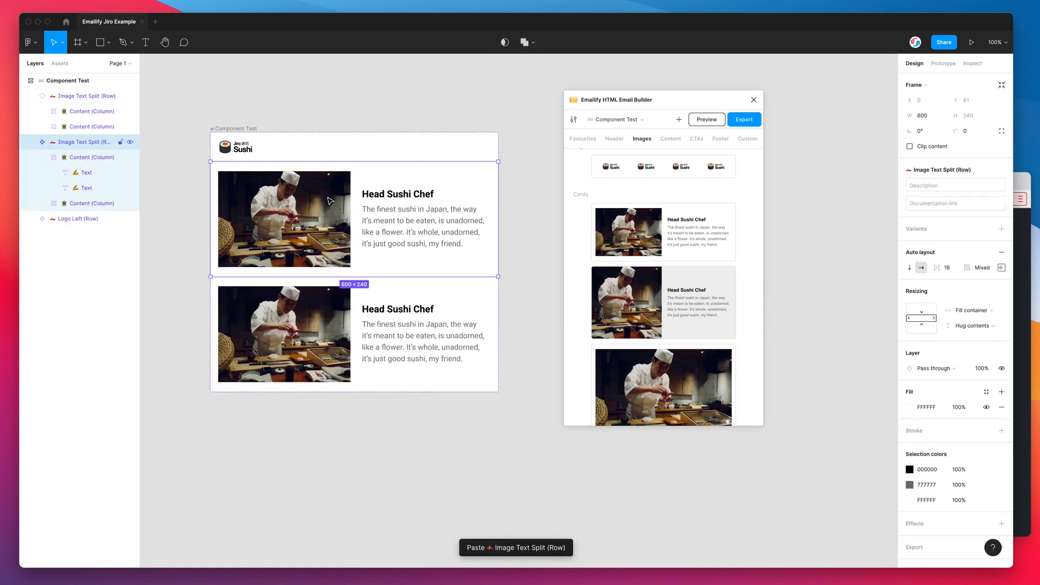
left_click(322, 203)
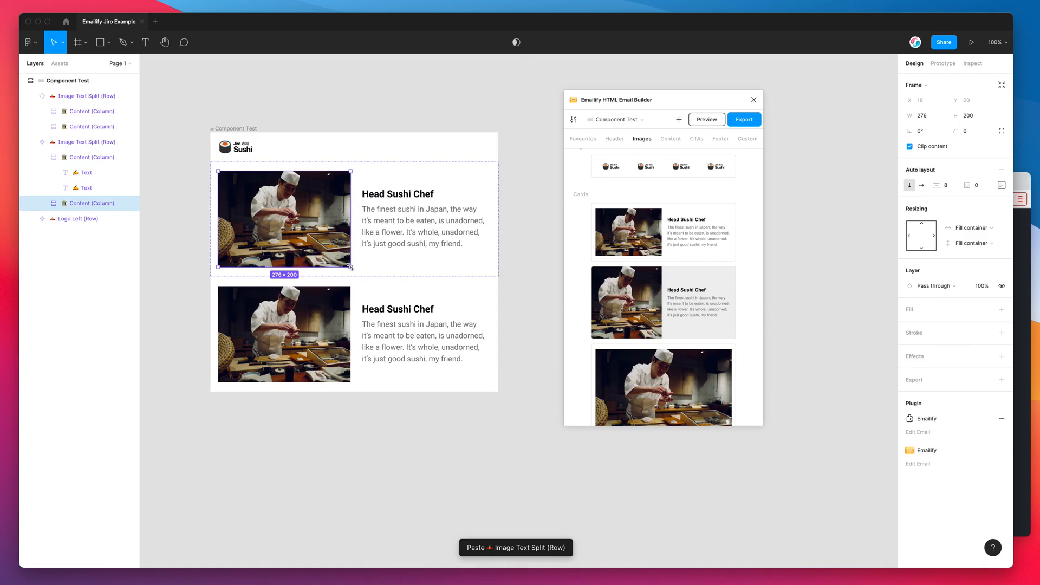
left_click(391, 234)
left_click(391, 234)
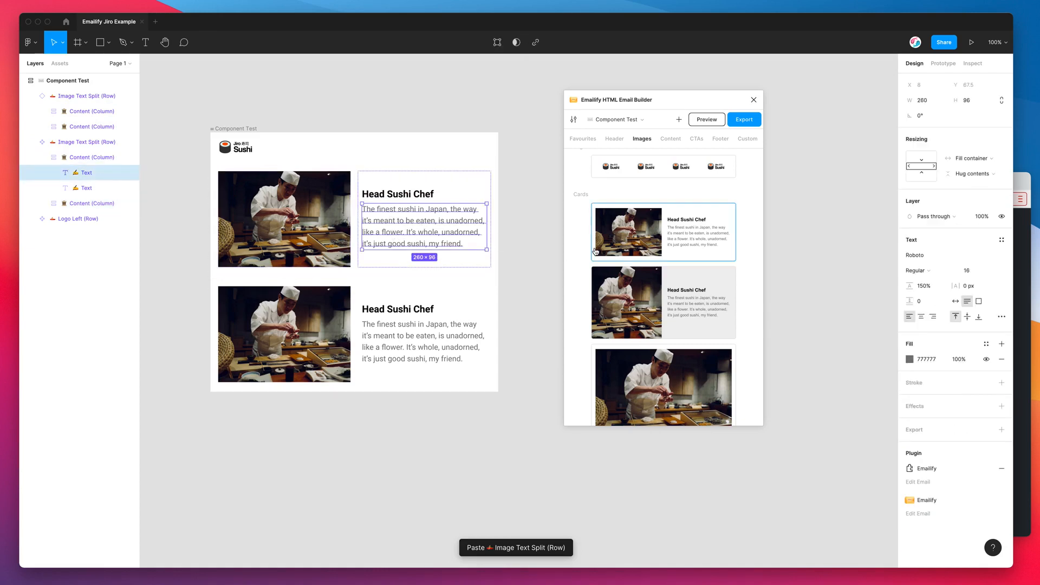
left_click(994, 270)
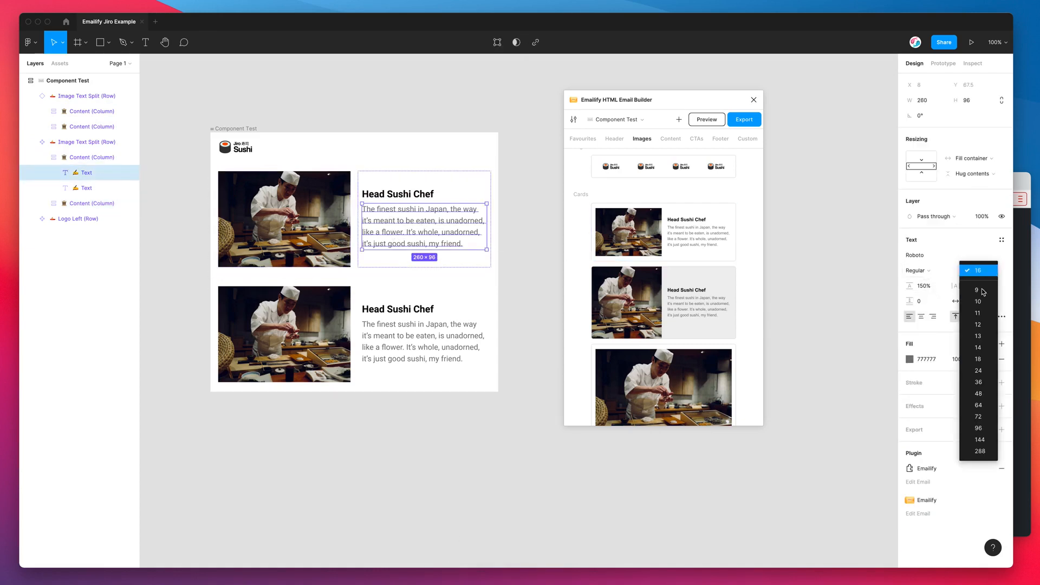
left_click(978, 324)
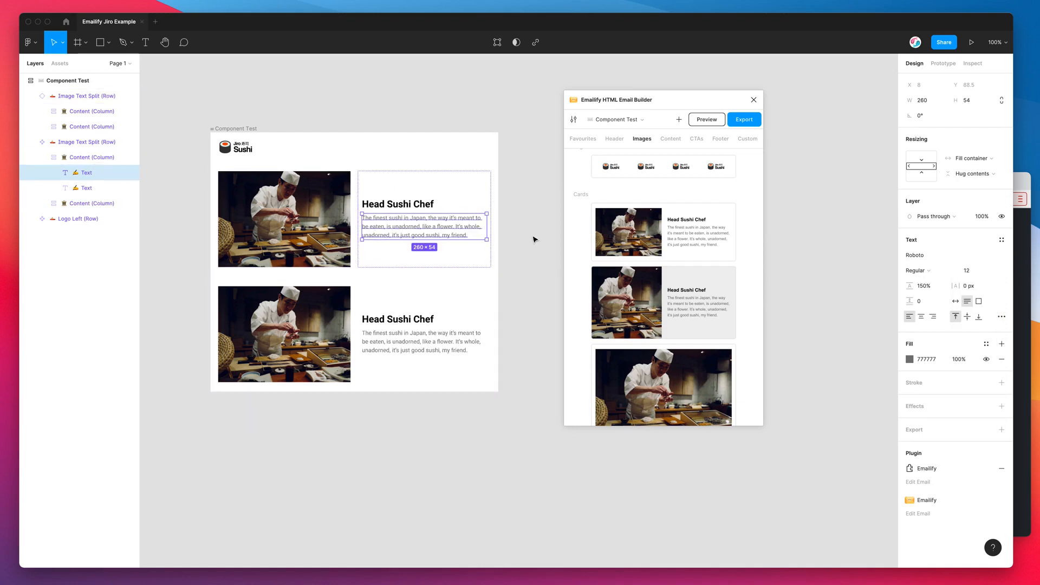
Step: Browse the remaining image components and the Content, CTAs and Footer component categories
scroll(579, 242, "down", 10)
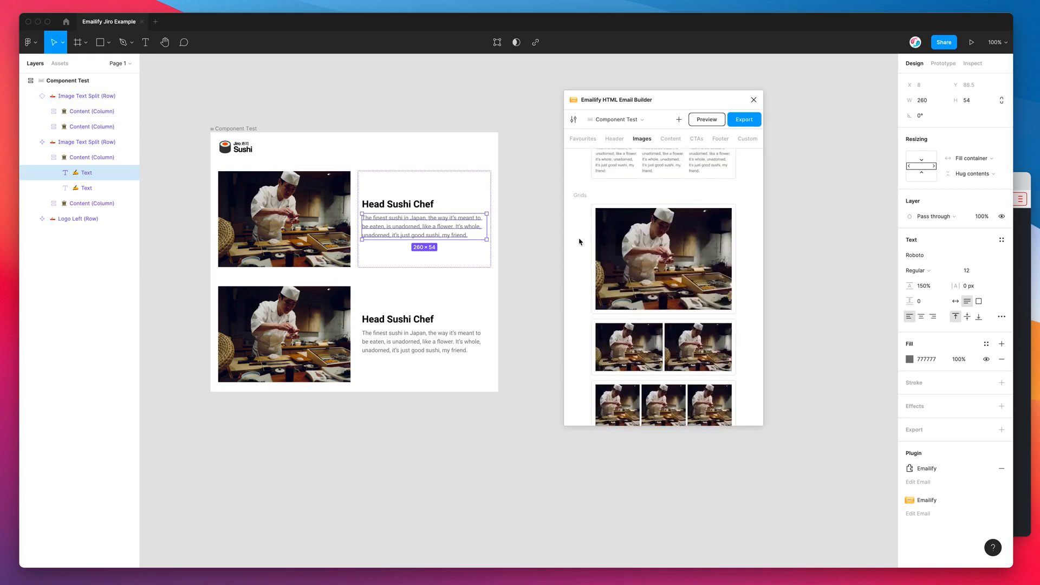
scroll(579, 242, "up", 15)
left_click(673, 140)
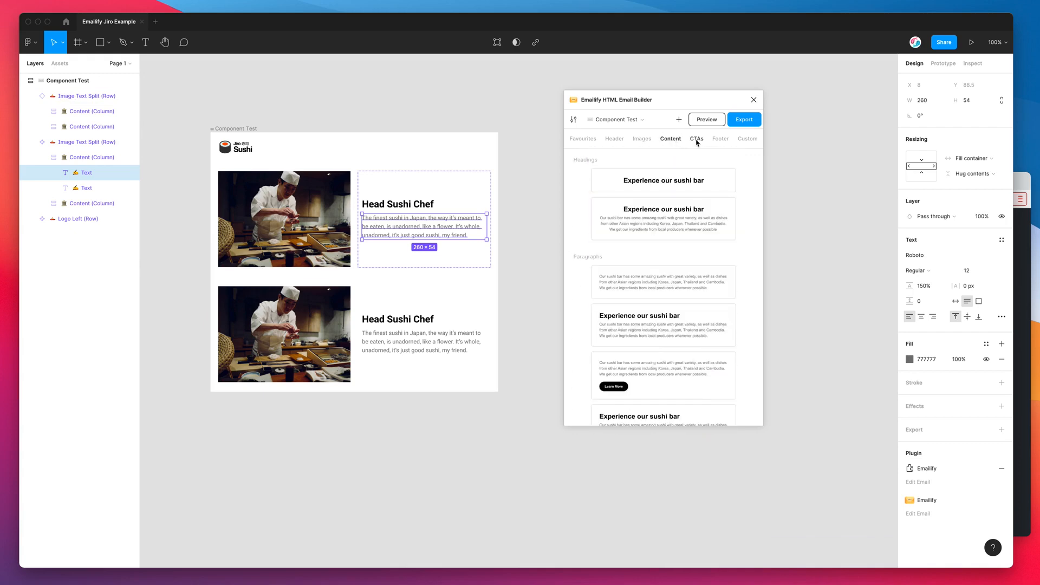
left_click(697, 140)
left_click(721, 141)
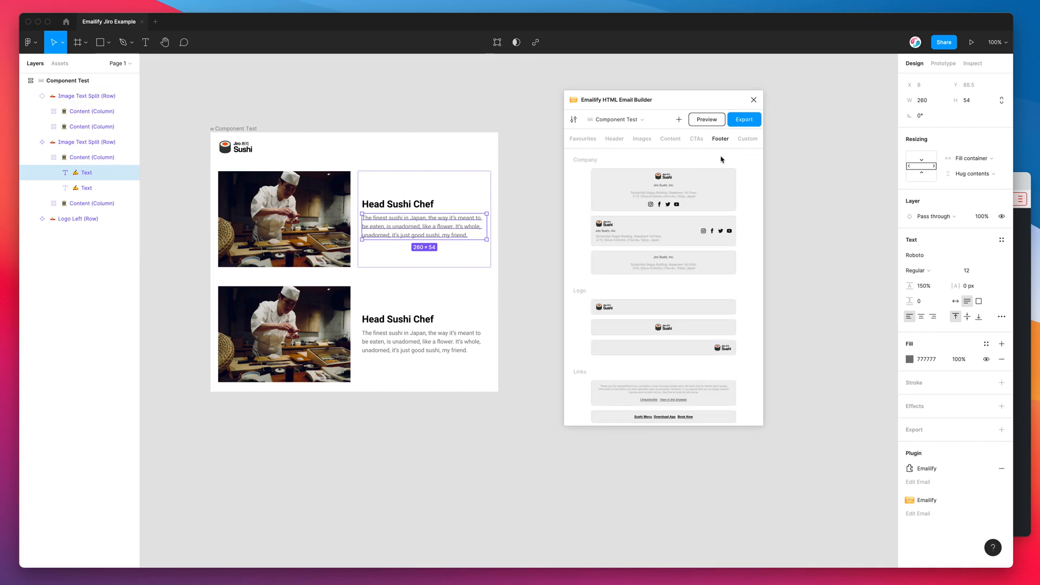
Step: Start a new custom Emailify component and add Title, Body and Button elements to its single column in that order
left_click(747, 142)
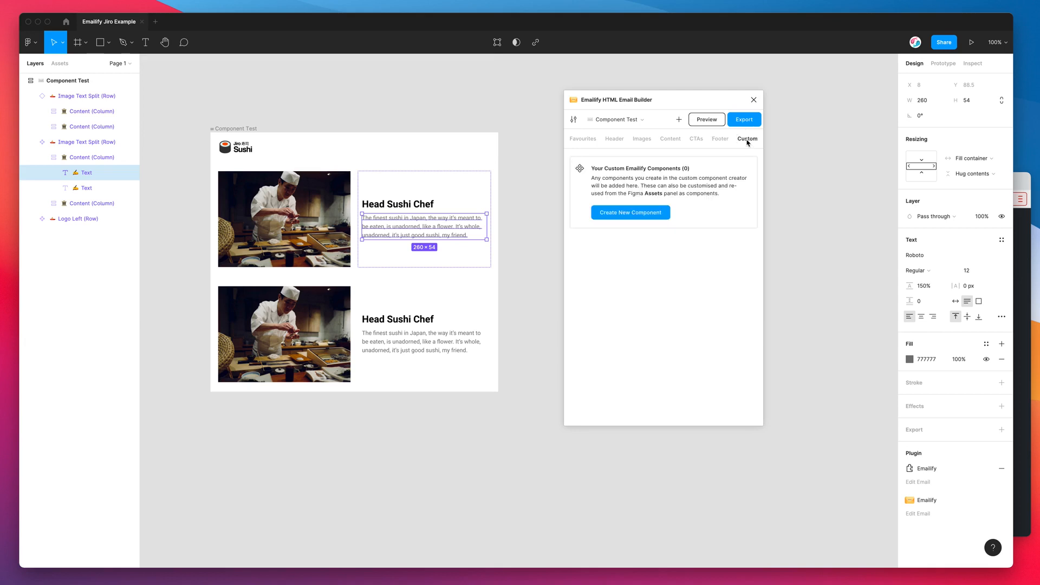
left_click(631, 212)
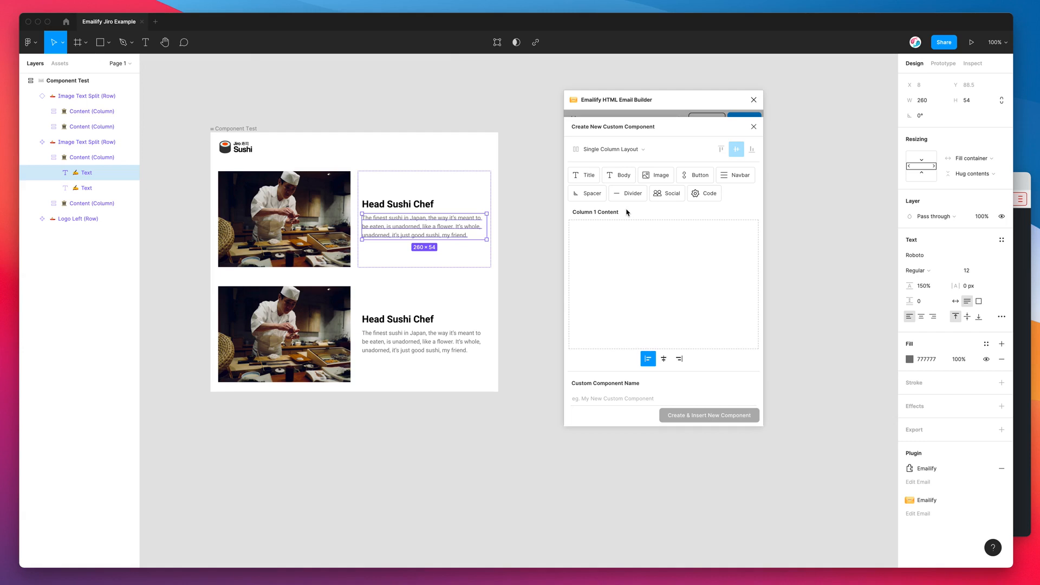
left_click_drag(656, 104, 625, 99)
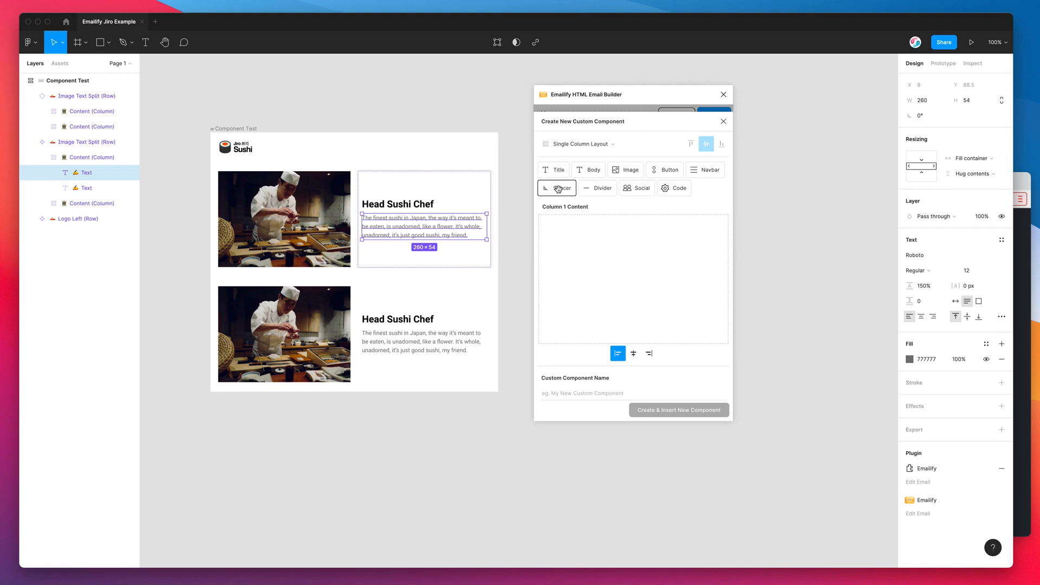
left_click_drag(557, 168, 564, 222)
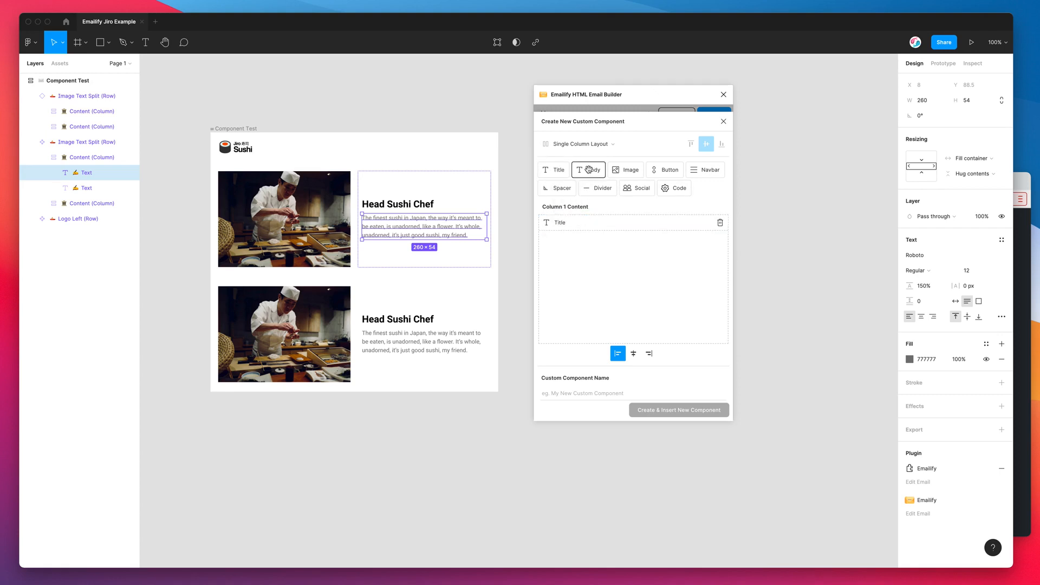
left_click_drag(589, 169, 563, 237)
left_click_drag(669, 170, 583, 254)
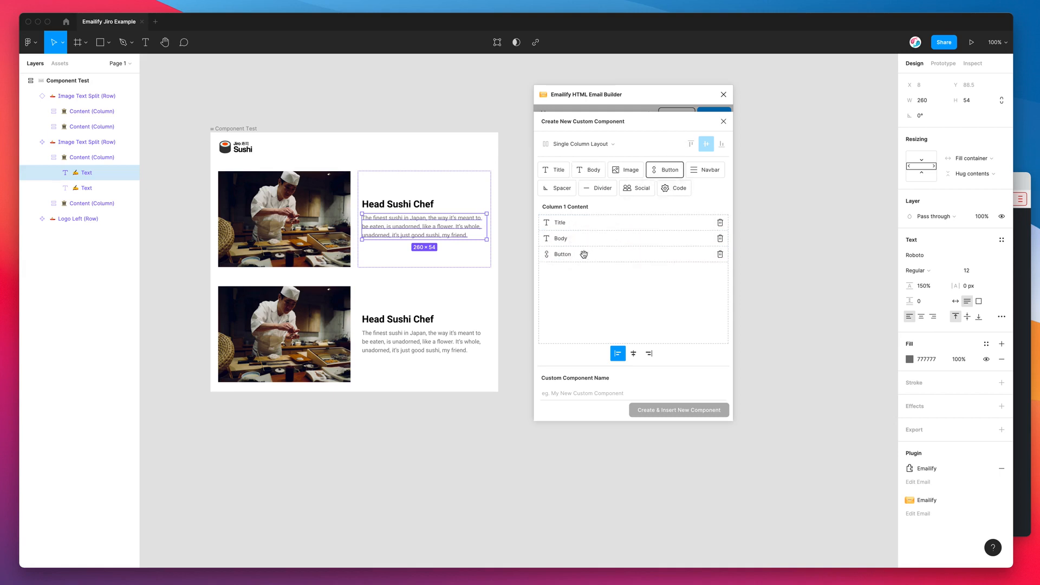
Step: Change the custom component to a Double Column Layout and add an Image element to column 2
left_click(586, 146)
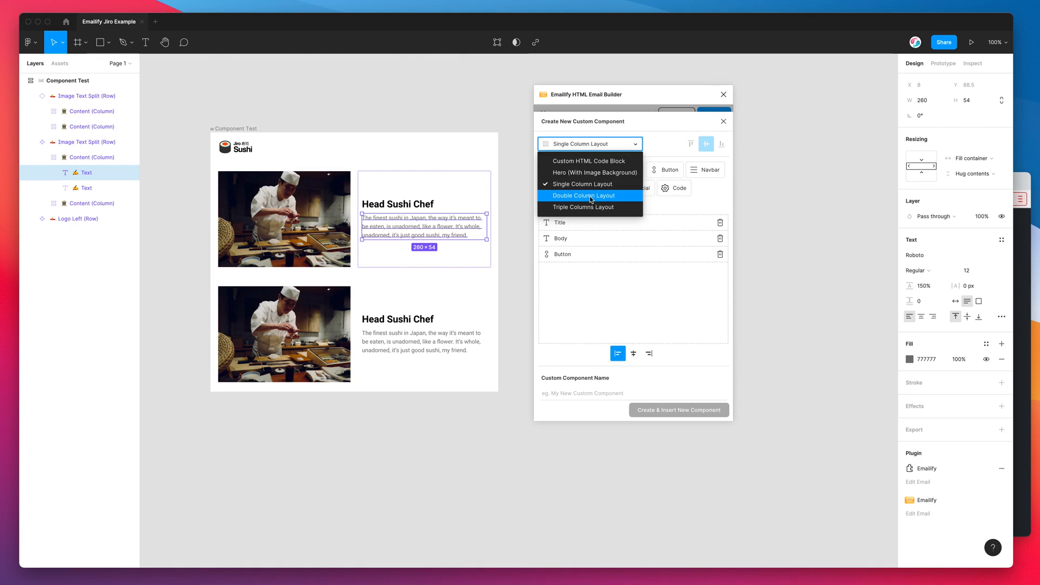
left_click(592, 200)
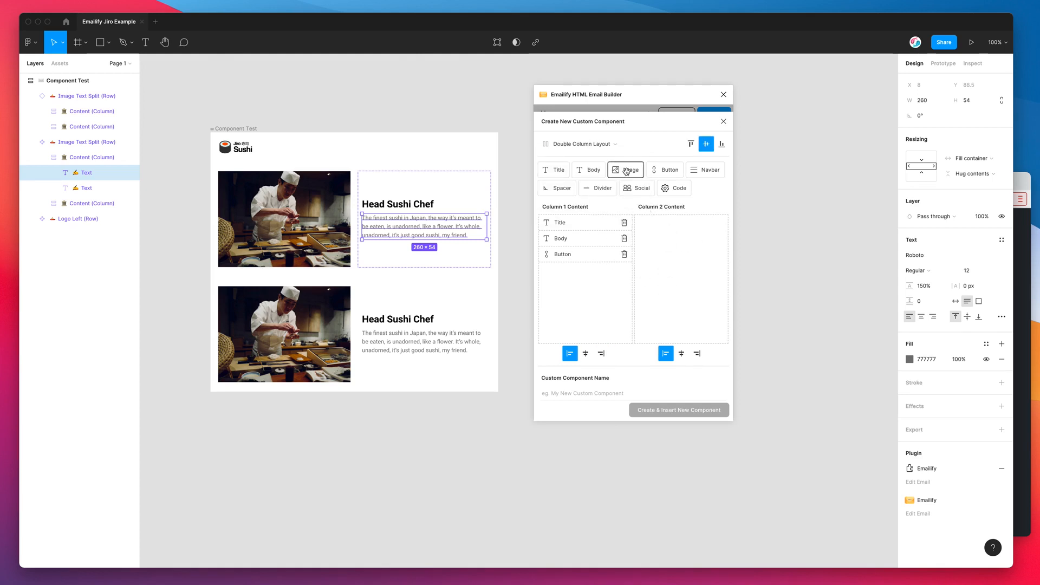
left_click_drag(627, 170, 659, 226)
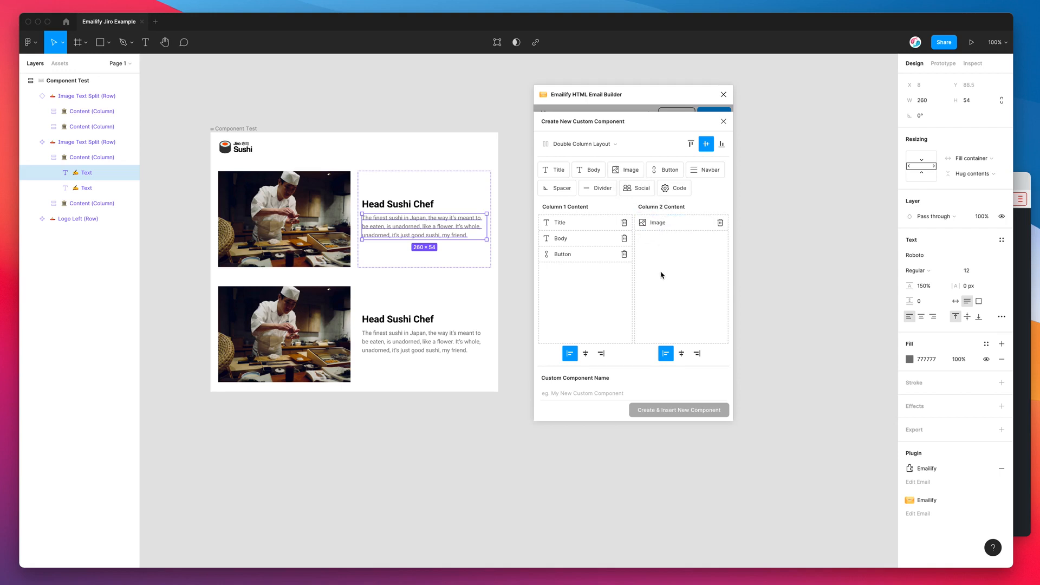
left_click_drag(652, 101, 640, 96)
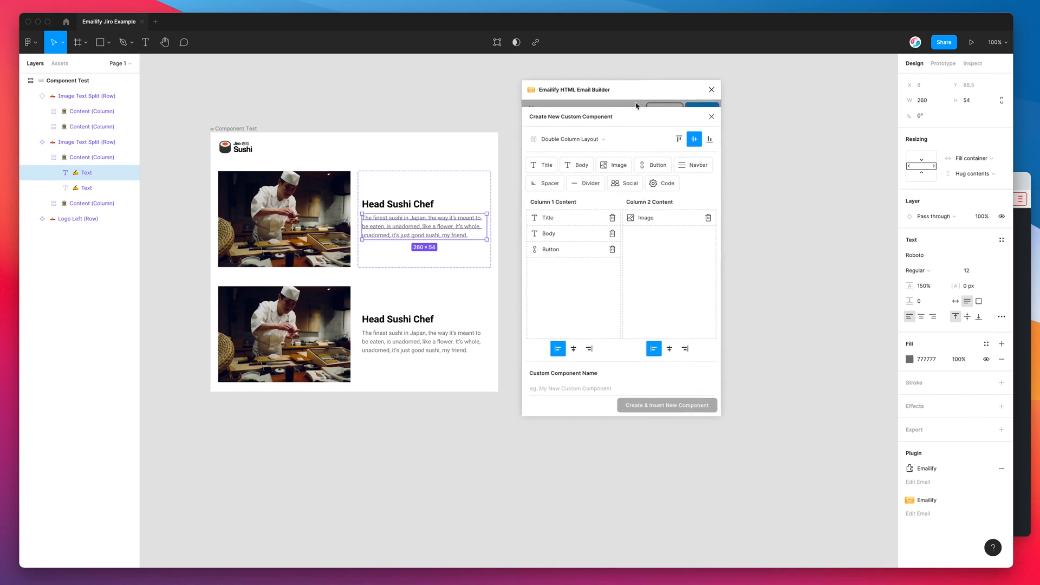
Step: Name the custom component "Split Image Component", then create it and insert it into the email
left_click(581, 390)
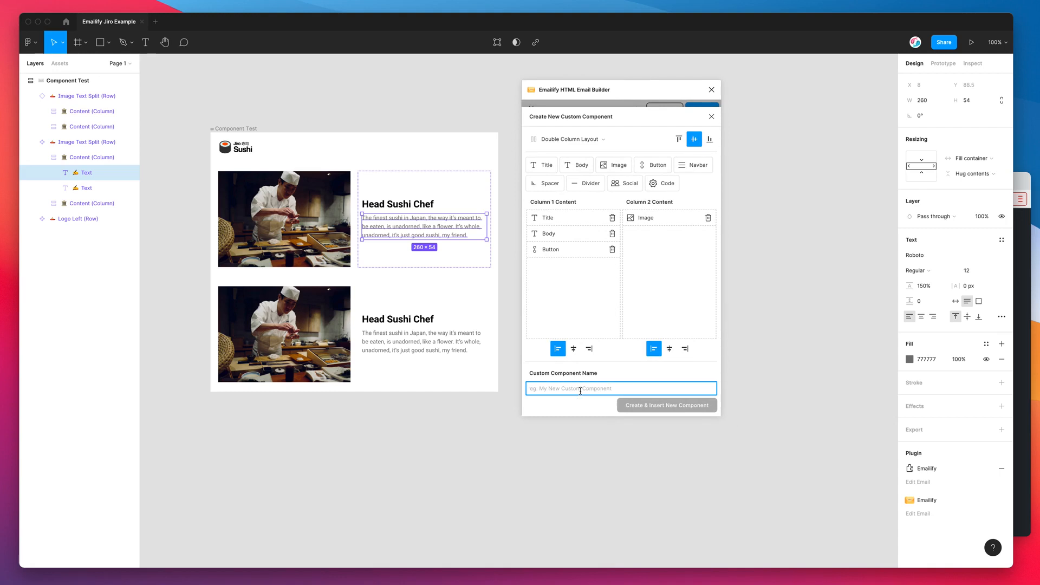
type("Split I")
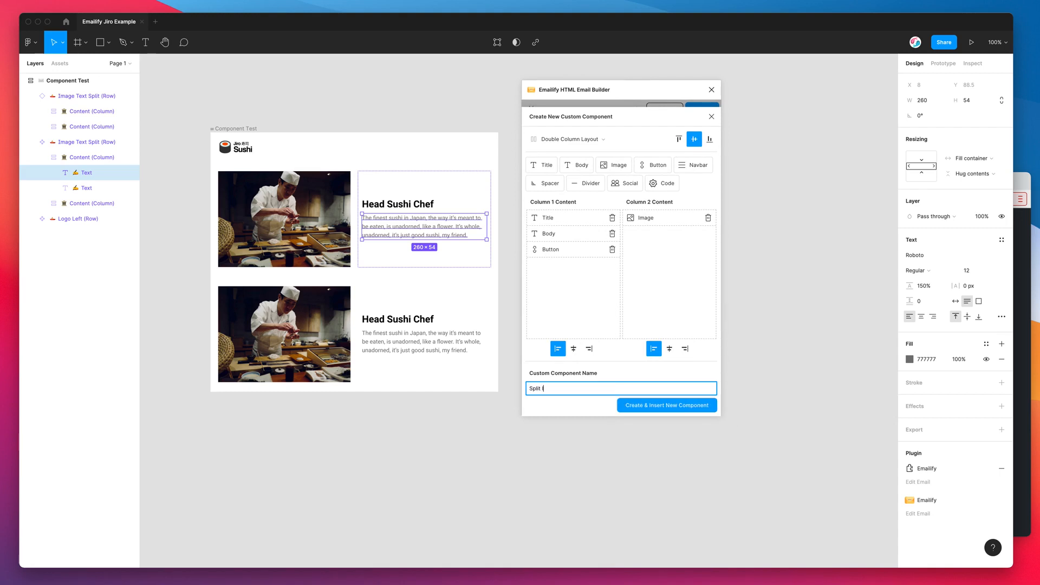
type("mage Component")
left_click(671, 406)
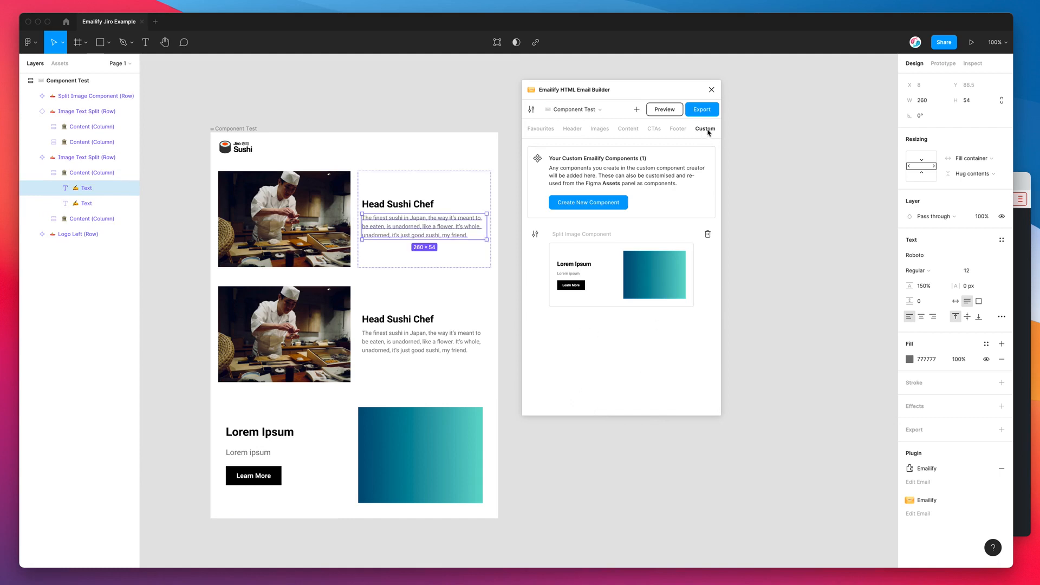
Step: Examine the inserted Split Image Component row, including its heading, body text and image column
scroll(444, 304, "down", 3)
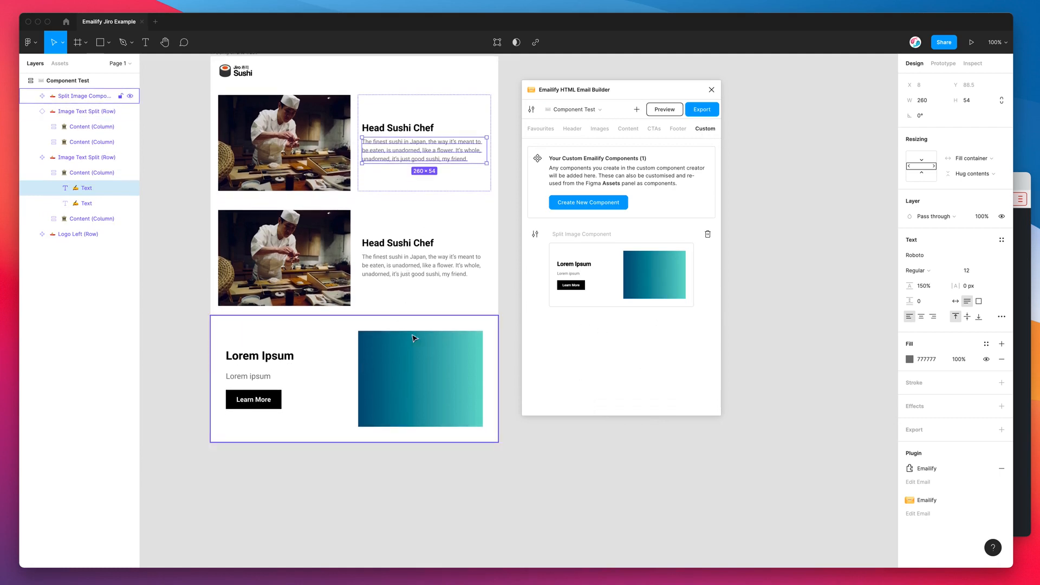
scroll(330, 341, "up", 1)
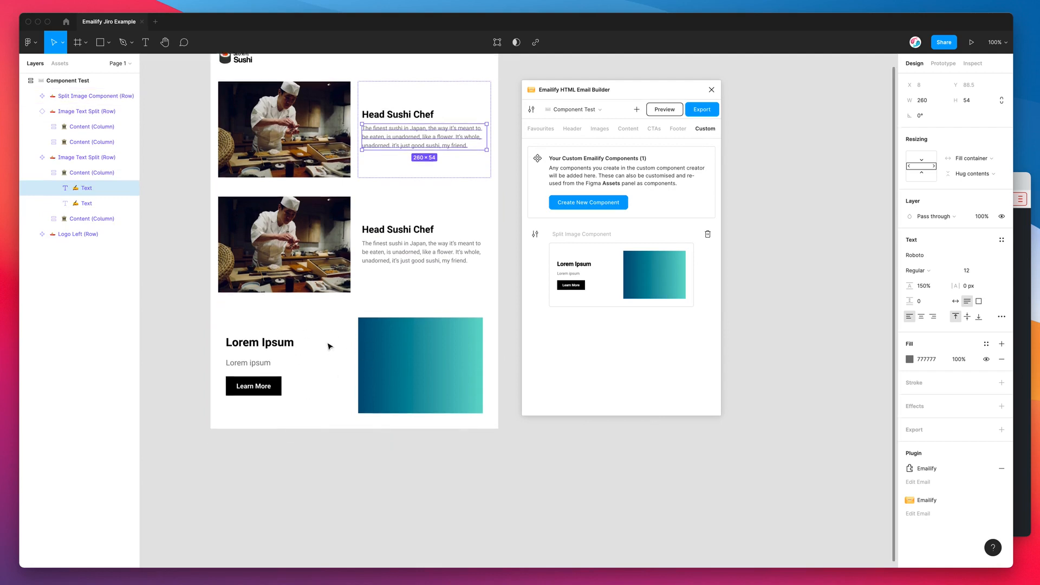
left_click(330, 389)
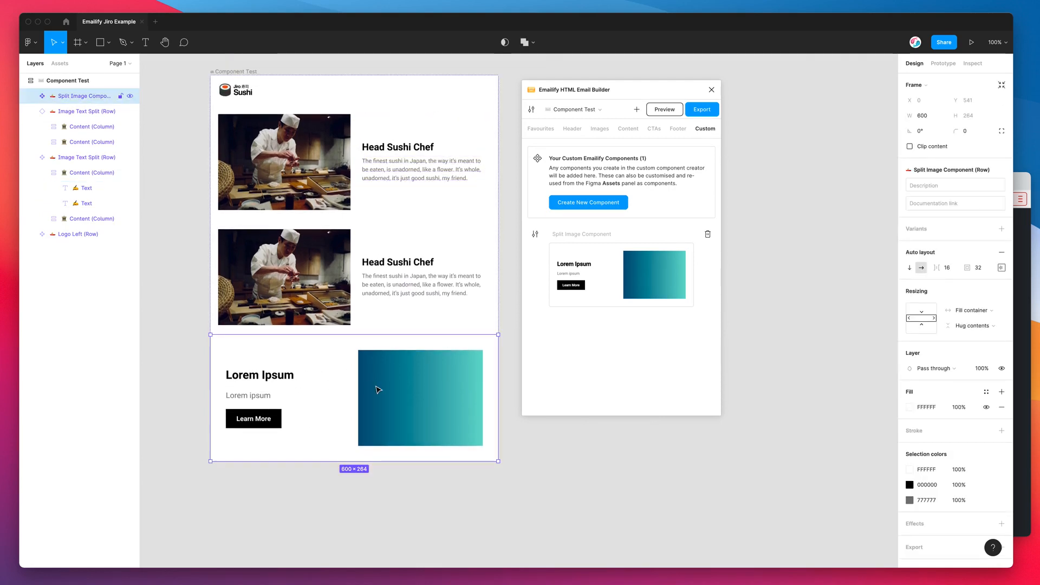
double_click(274, 381)
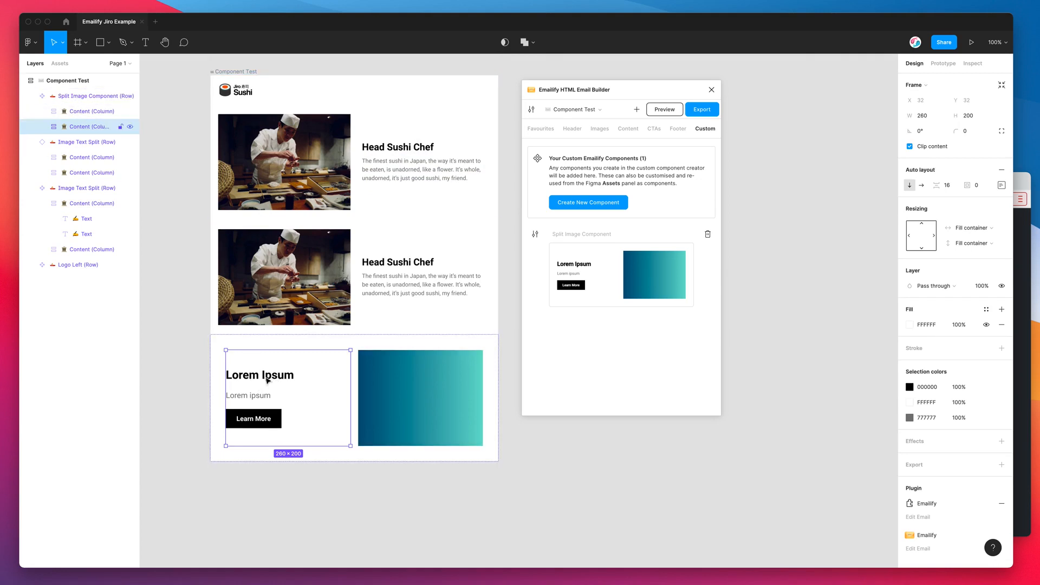
double_click(266, 381)
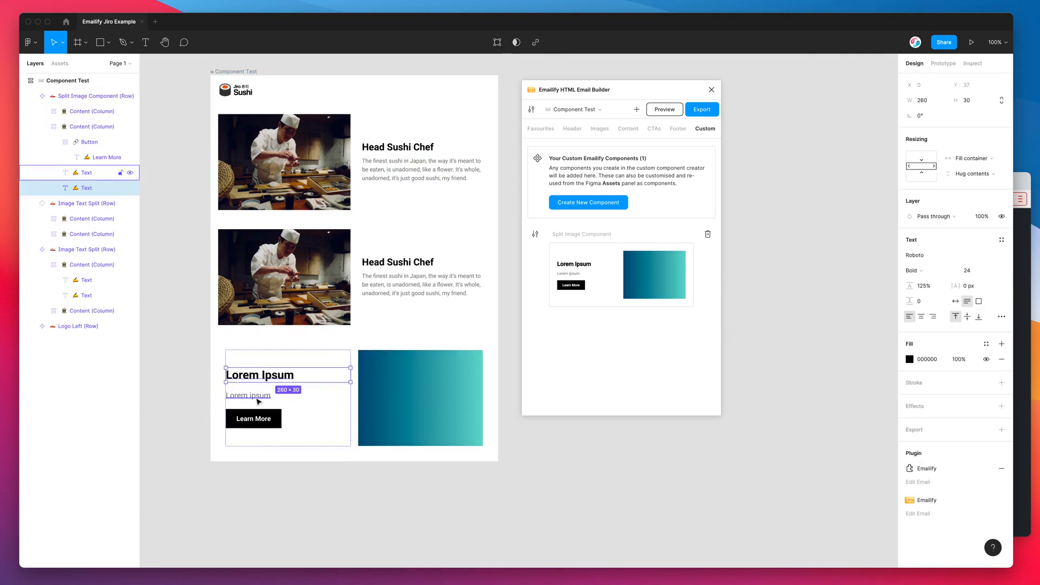
mouse_move(259, 401)
left_mouse_down()
mouse_move(255, 367)
mouse_move(264, 398)
left_mouse_up()
left_click(398, 391)
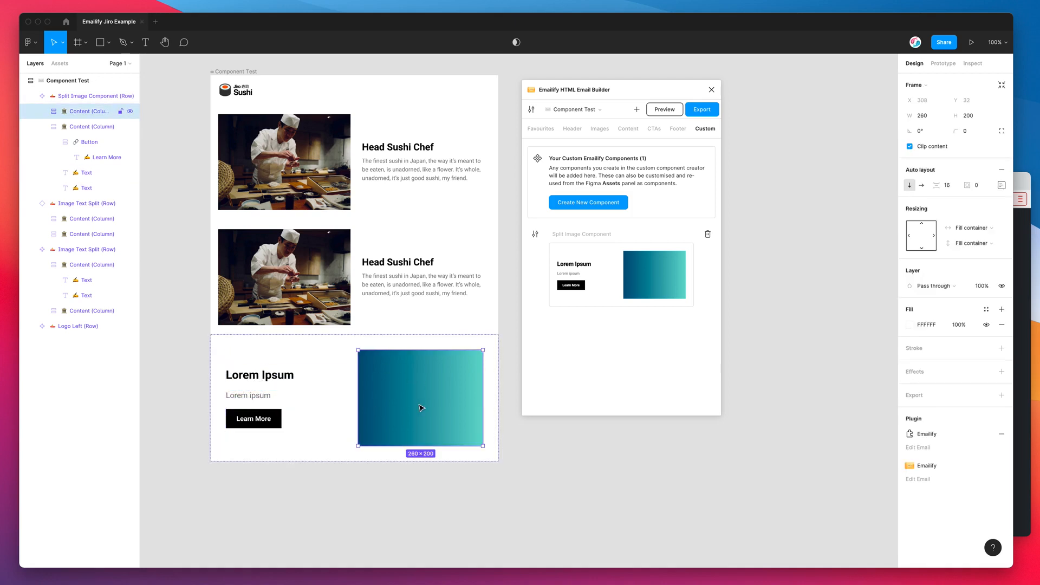
Step: Set the auto layout padding of the Split Image Component row to 14
left_click(428, 346)
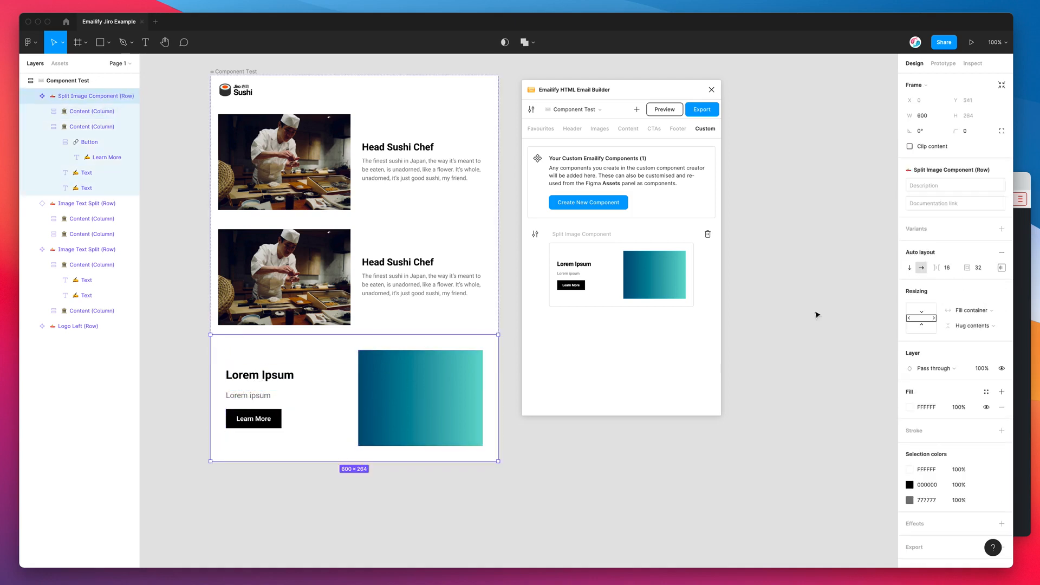
left_click(963, 268)
type("14")
key("Return")
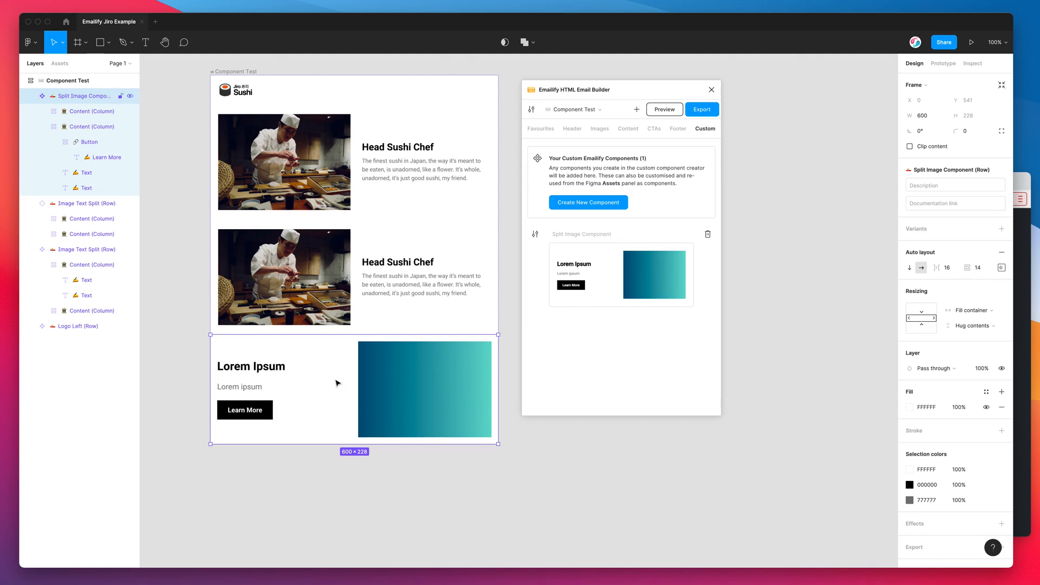
Step: Paste a copy of the Split Image Component row below the original and set the original's auto layout padding to 28
key("super+v")
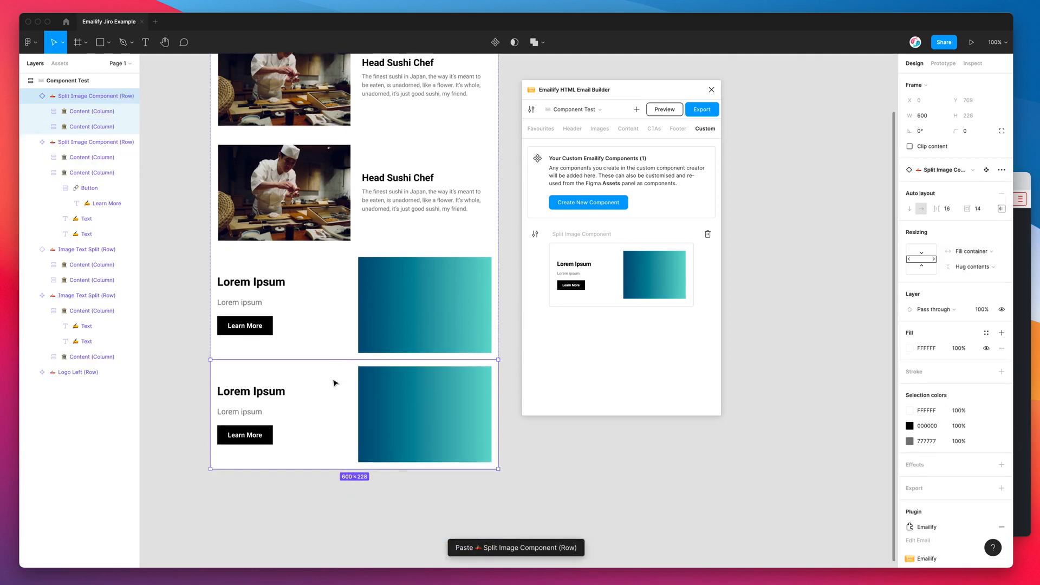
scroll(333, 383, "down", 1)
left_click(372, 312)
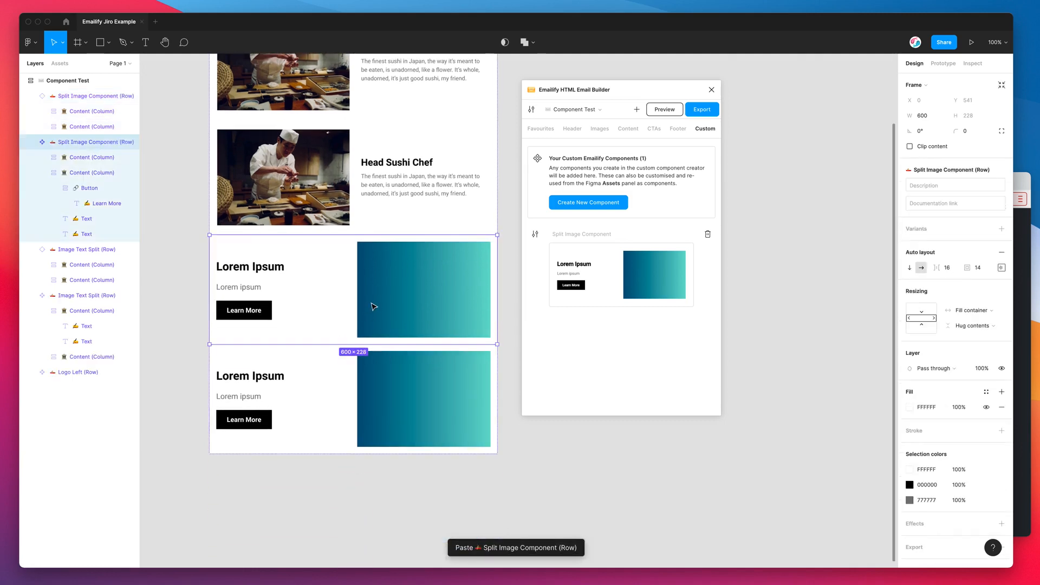
left_click(984, 272)
type("28")
key("Return")
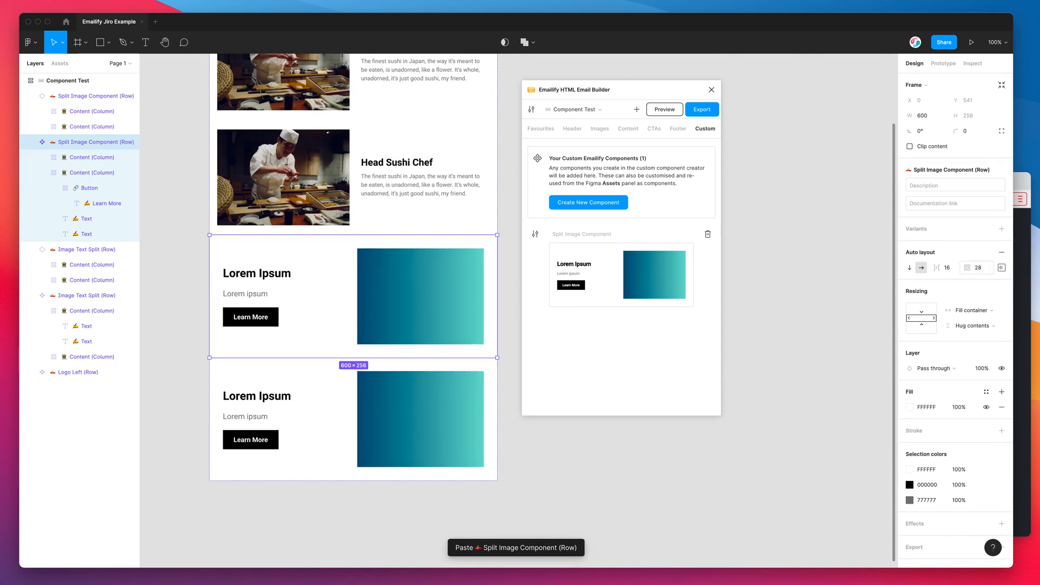
scroll(439, 321, "down", 1)
scroll(440, 321, "up", 2)
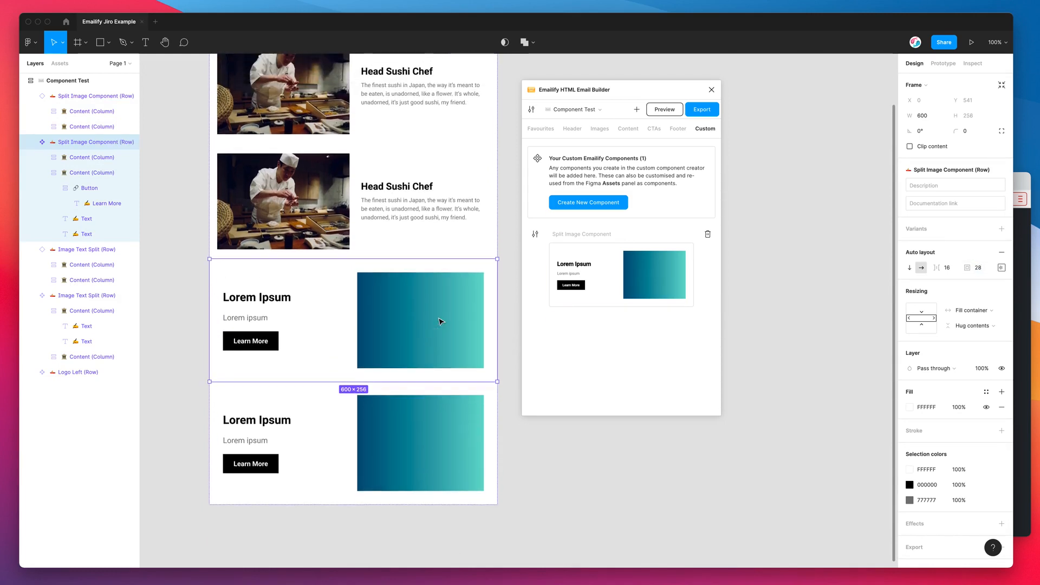
scroll(441, 321, "up", 1)
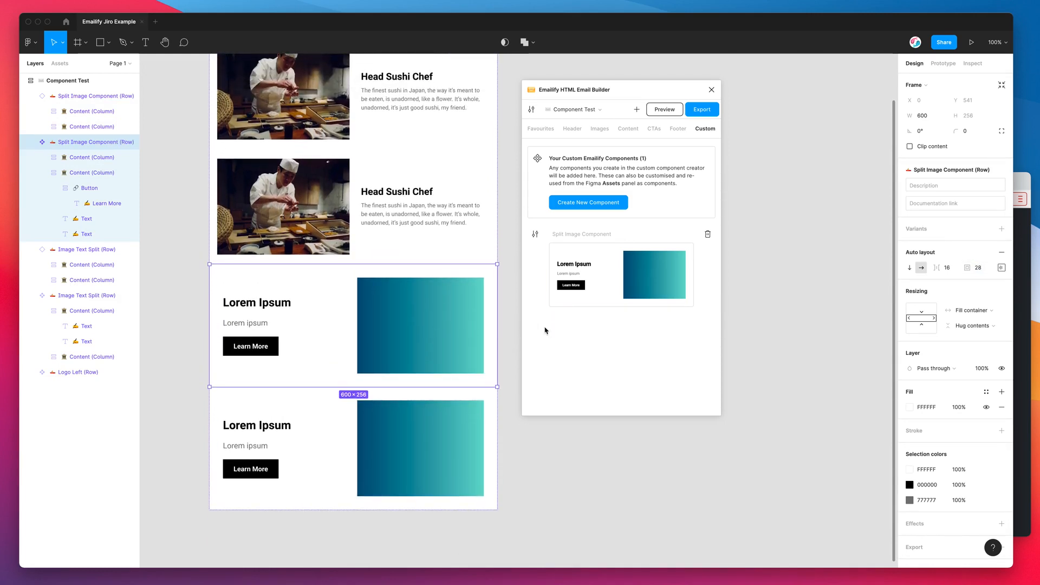
Step: Edit the saved Split Image Component: move Button below Image in column 2, add Social below Body in column 1, and update it
left_click(535, 236)
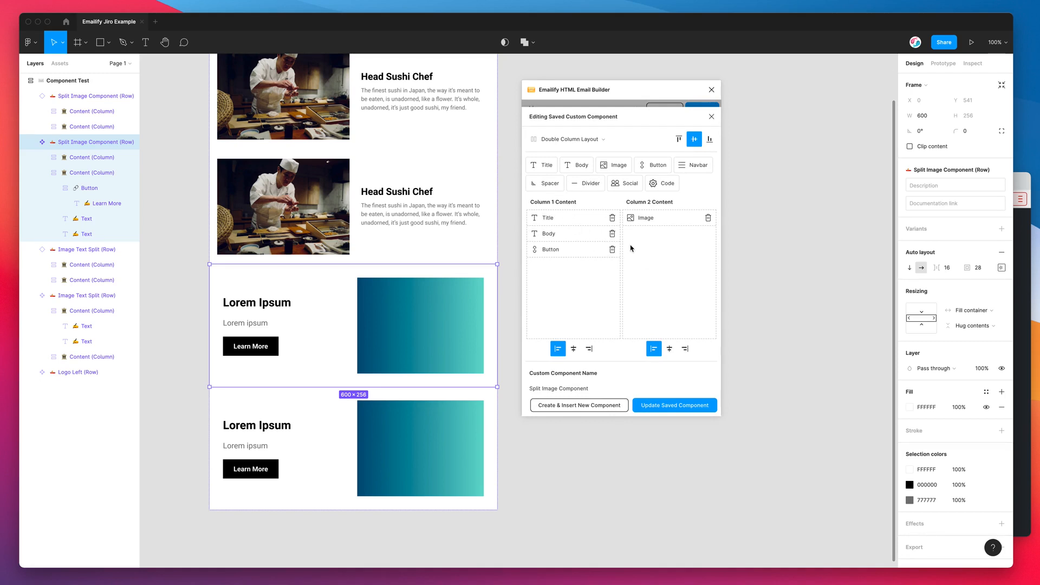
left_click_drag(549, 249, 645, 233)
left_click_drag(628, 183, 568, 260)
left_click(656, 407)
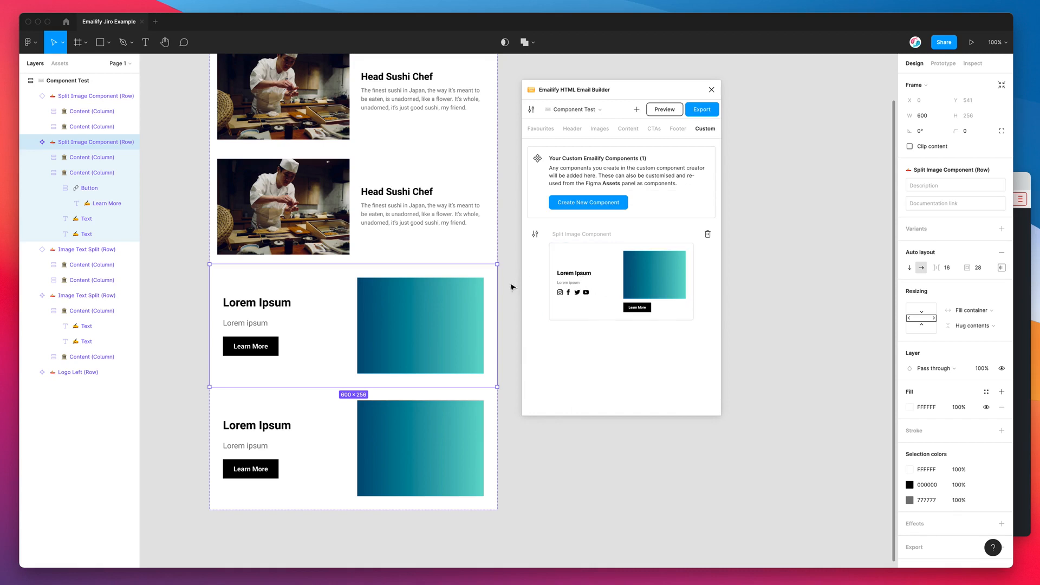
Step: Insert the updated Split Image Component at the end of the email and view the new row
scroll(308, 401, "down", 2)
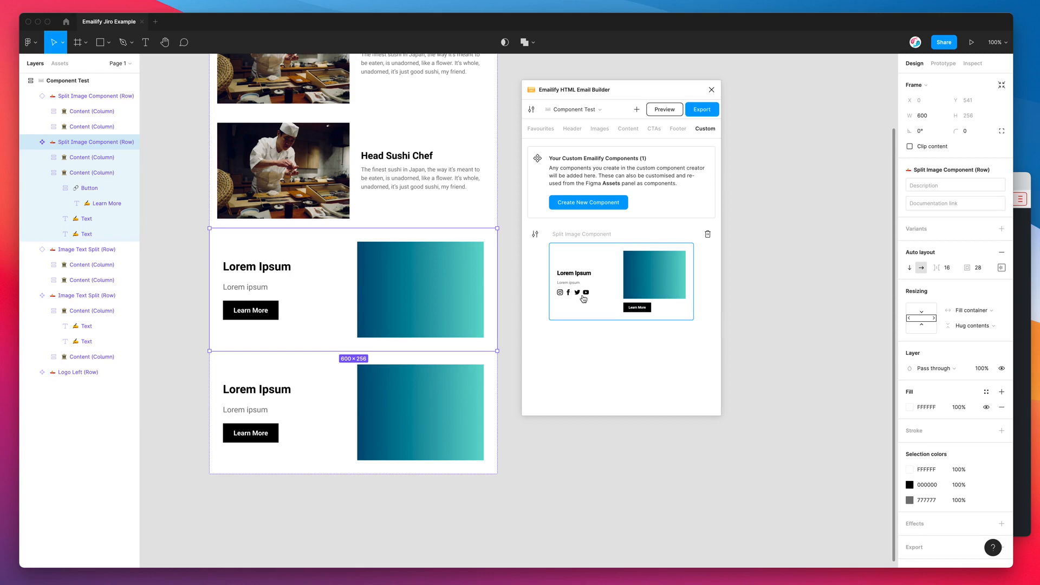
left_click(609, 277)
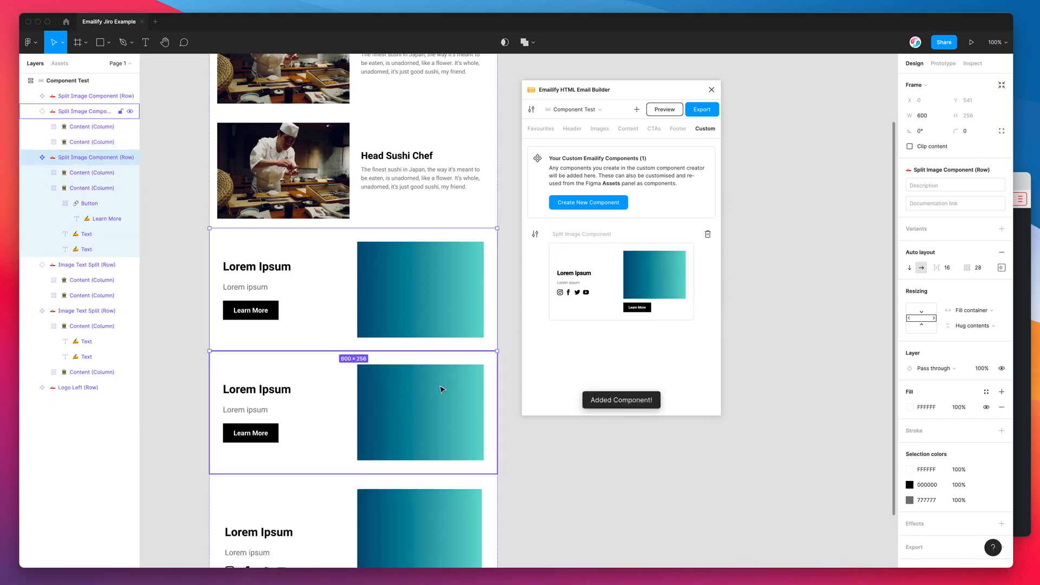
scroll(441, 386, "down", 5)
scroll(328, 274, "up", 2)
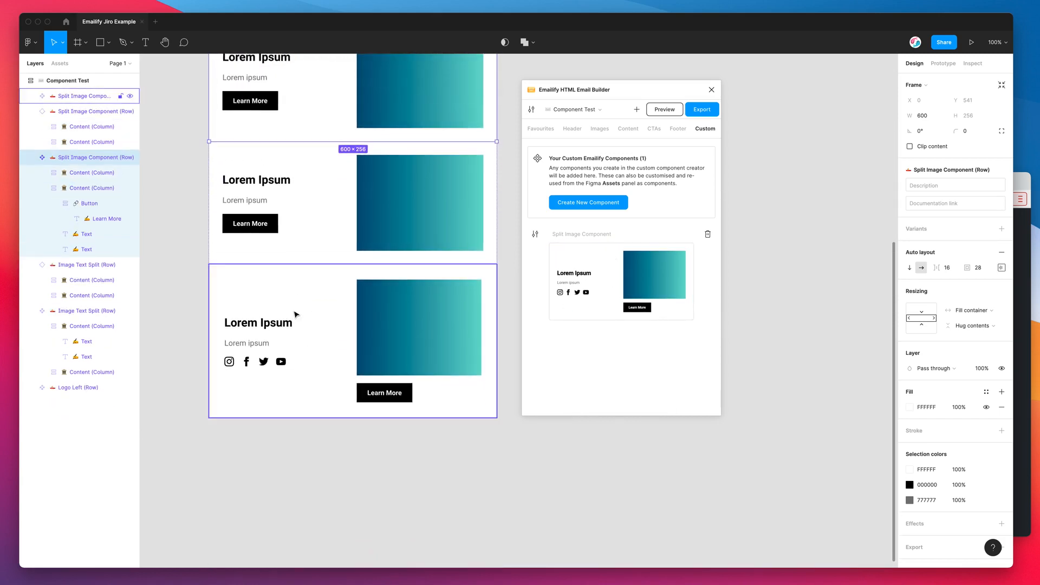
scroll(351, 309, "up", 1)
scroll(351, 309, "right", 1)
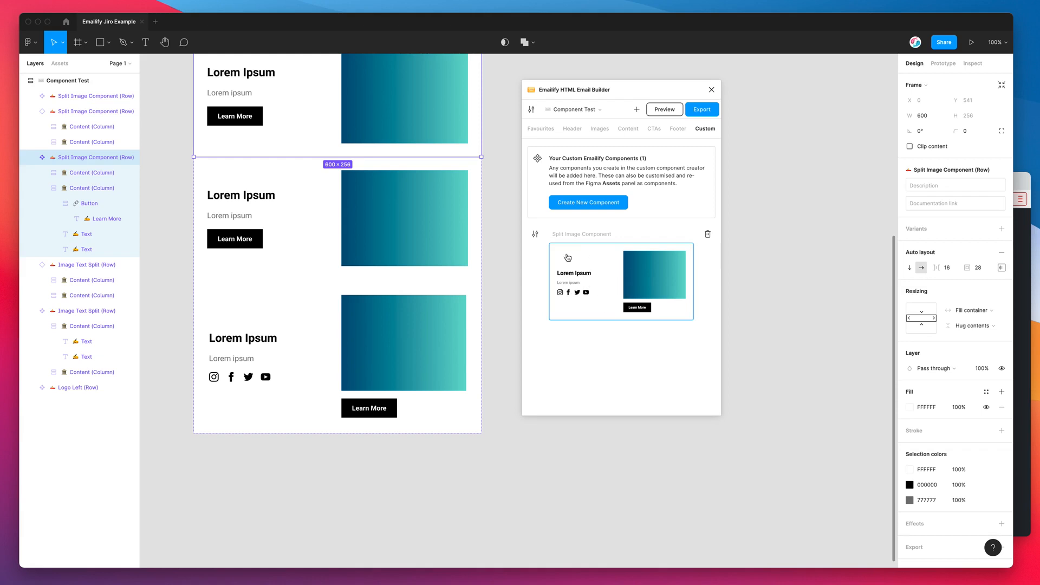
Step: Reopen the saved Split Image Component for editing and change it to a Triple Columns Layout
left_click(535, 236)
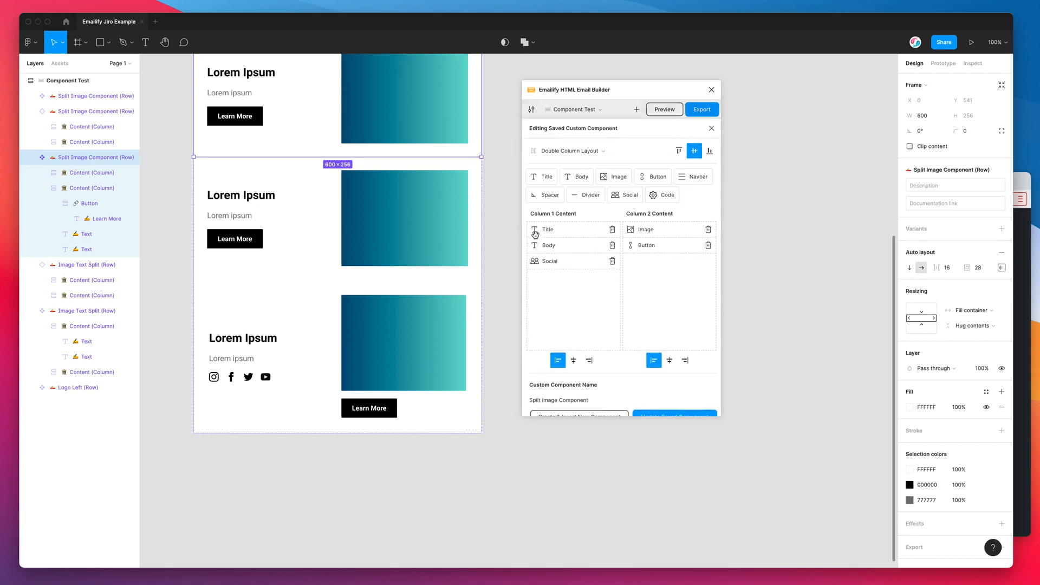
left_click(585, 141)
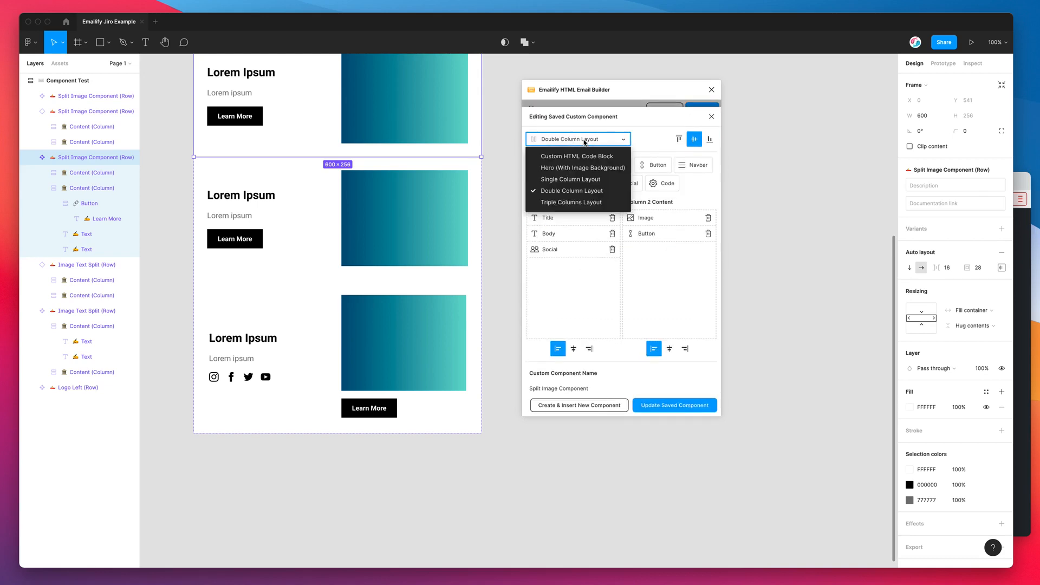
left_click(581, 204)
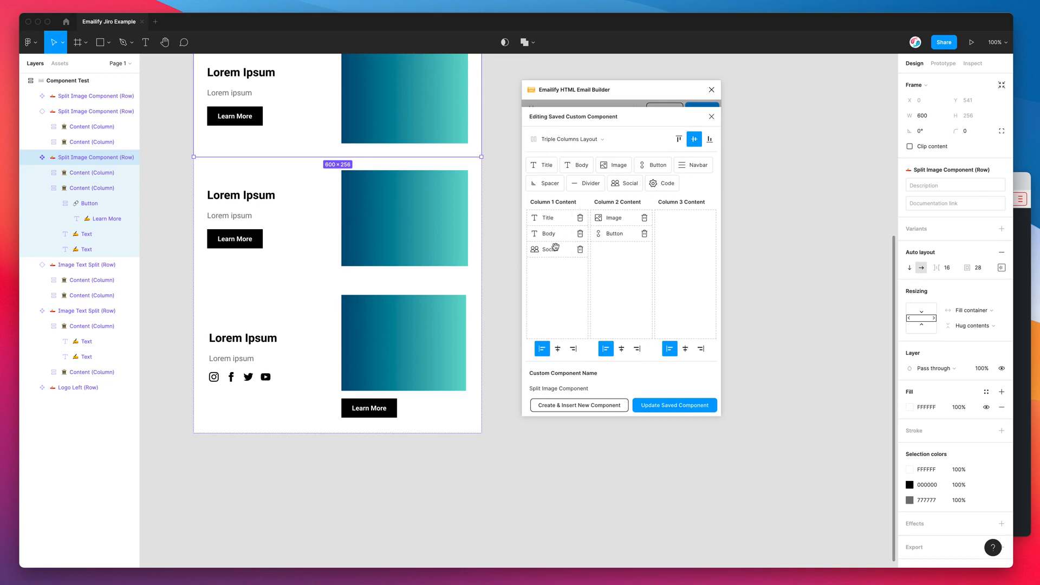
Step: Rearrange the elements so column 1 holds only Image and column 3 holds Body, Title, Social and Button, leaving column 2 empty
left_click_drag(545, 249, 667, 218)
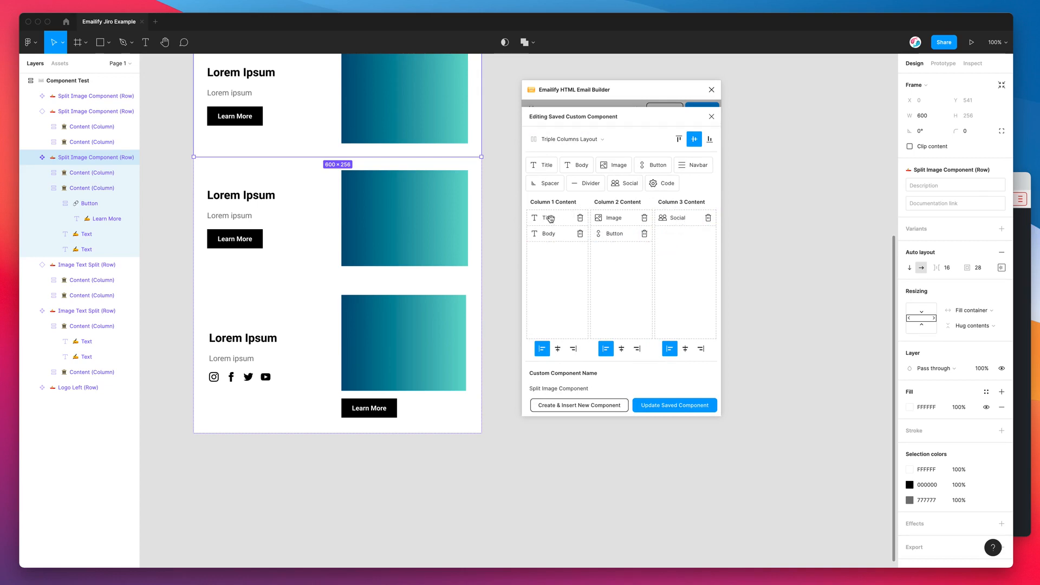
left_click_drag(550, 219, 672, 218)
mouse_move(546, 219)
left_mouse_down()
mouse_move(671, 217)
mouse_move(552, 218)
left_mouse_up()
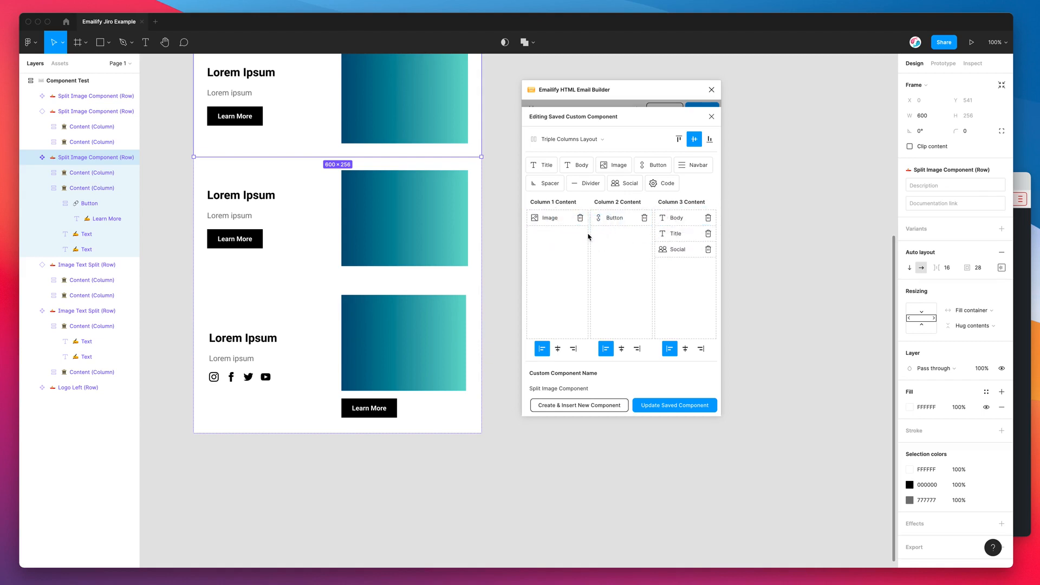
left_click_drag(623, 217, 689, 267)
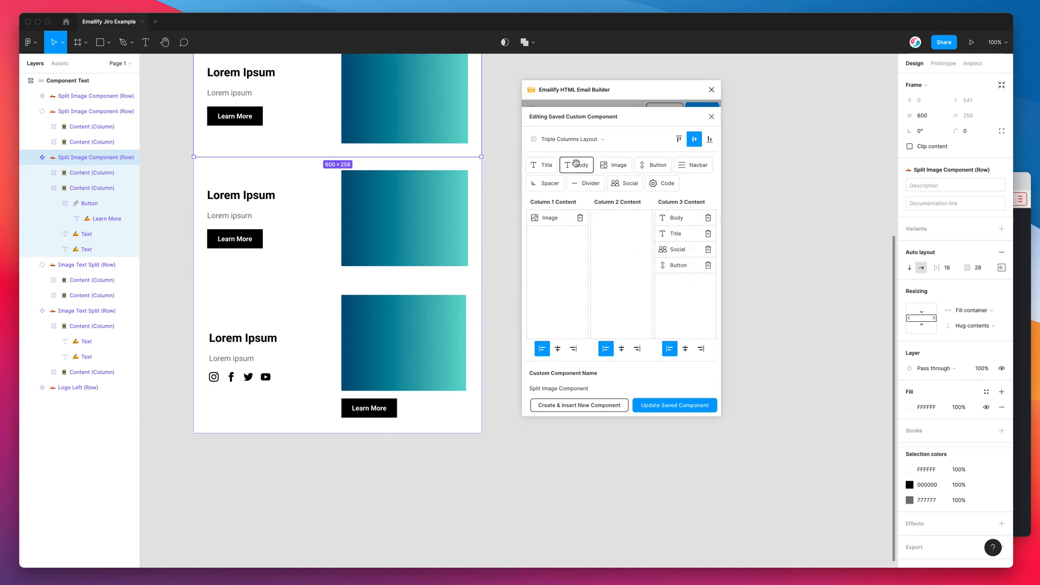
Step: Add Title and Body to column 2, and Body and Title above Image in column 1; center-align column 2 and right-align column 3
left_click_drag(546, 164, 620, 218)
left_click_drag(580, 165, 612, 235)
left_click_drag(541, 164, 553, 216)
left_click_drag(577, 165, 557, 224)
left_click(622, 348)
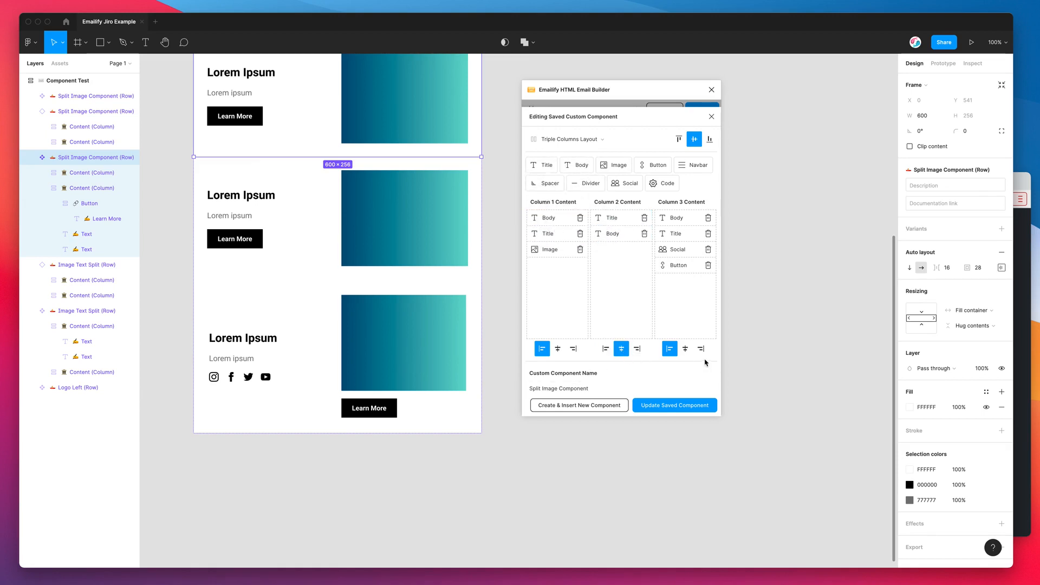
left_click(700, 349)
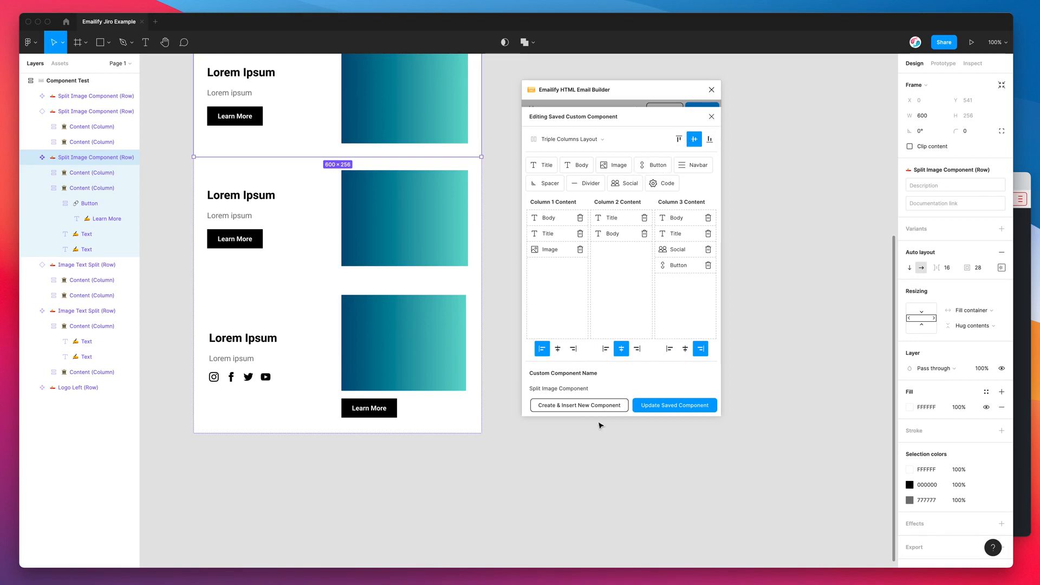
Step: Rename the component "Triple Image Component" and insert it into the email as a new component
left_click(598, 388)
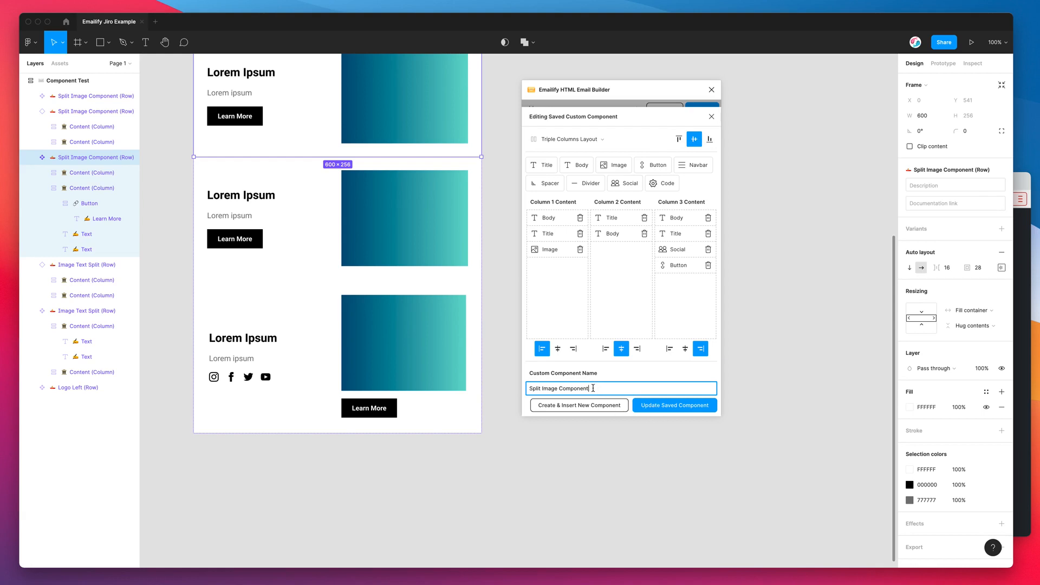
double_click(531, 388)
type("Triple")
left_click(573, 406)
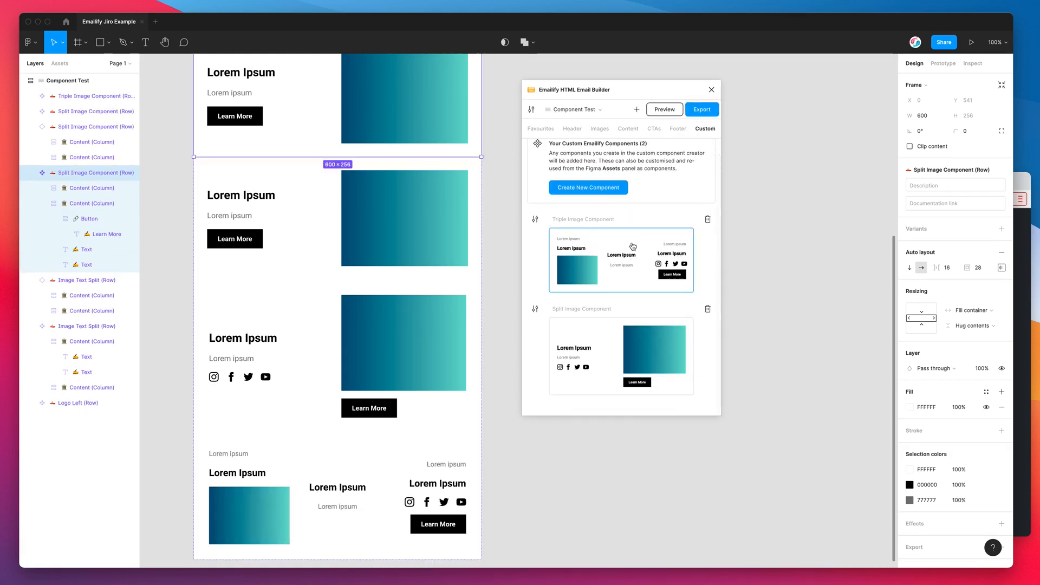
Step: Select the inserted Triple Image Component row at the end of the email
scroll(417, 308, "down", 2)
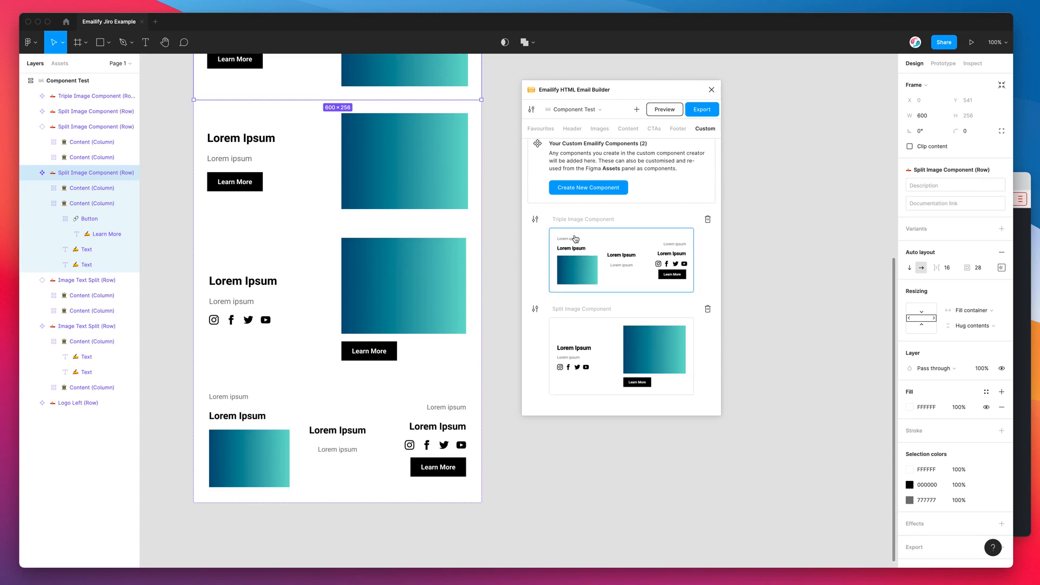
scroll(503, 258, "down", 2)
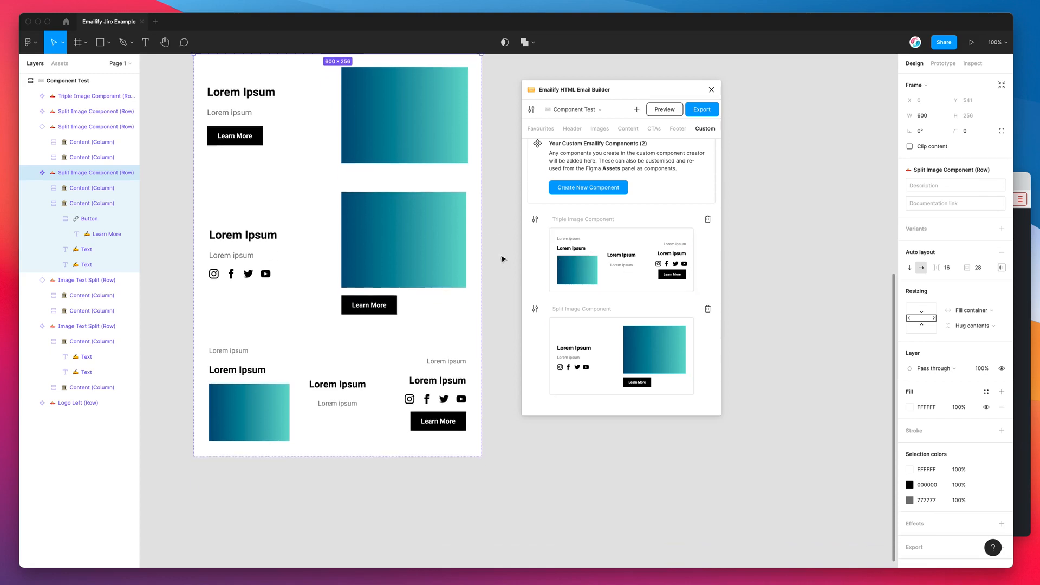
left_click(399, 366)
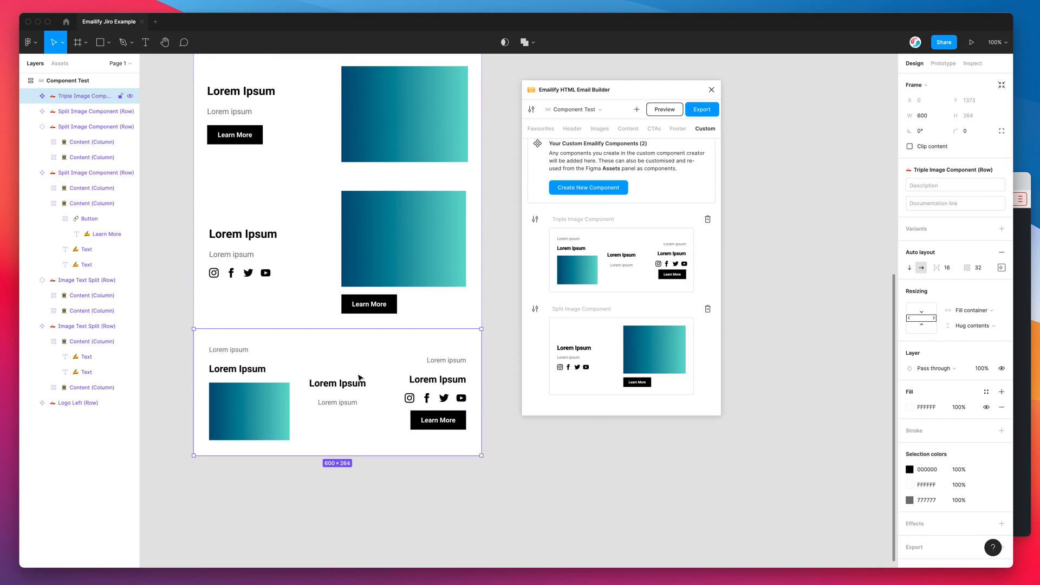
Step: Set the saved Triple Image Component's vertical alignment to bottom and update the saved component
scroll(352, 379, "down", 1)
scroll(342, 335, "down", 1)
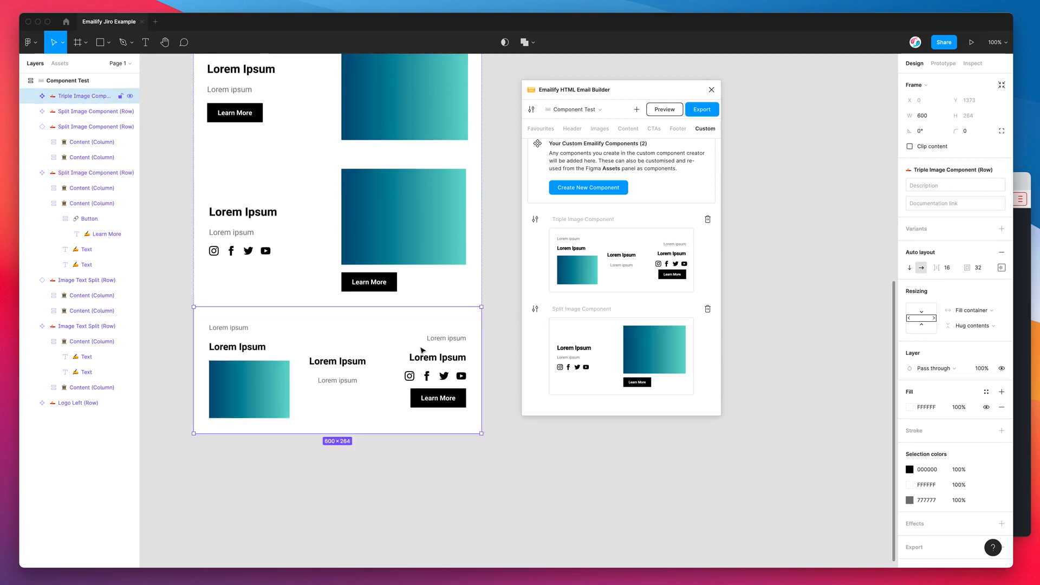
left_click(535, 221)
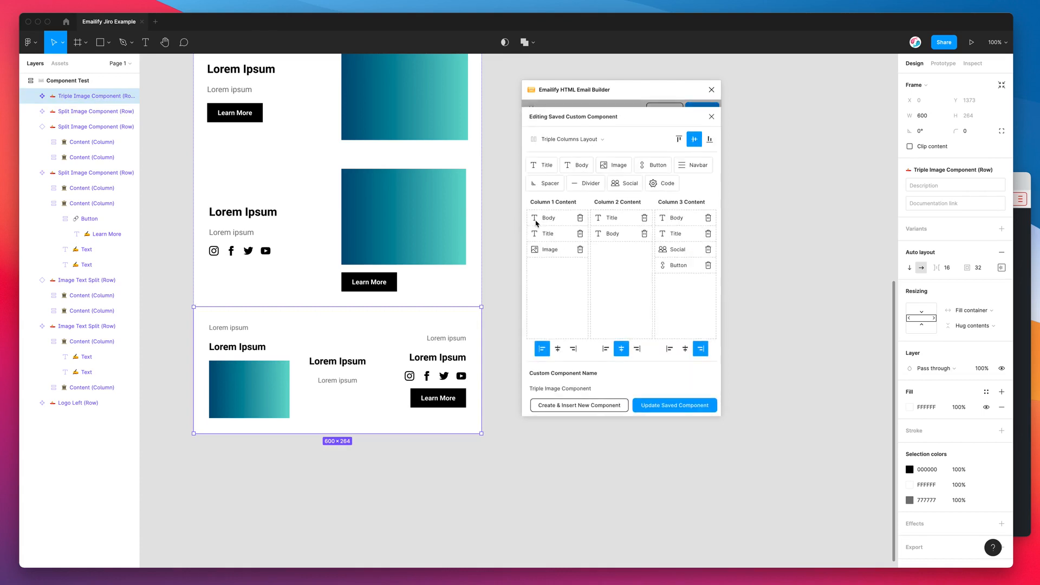
left_click(709, 139)
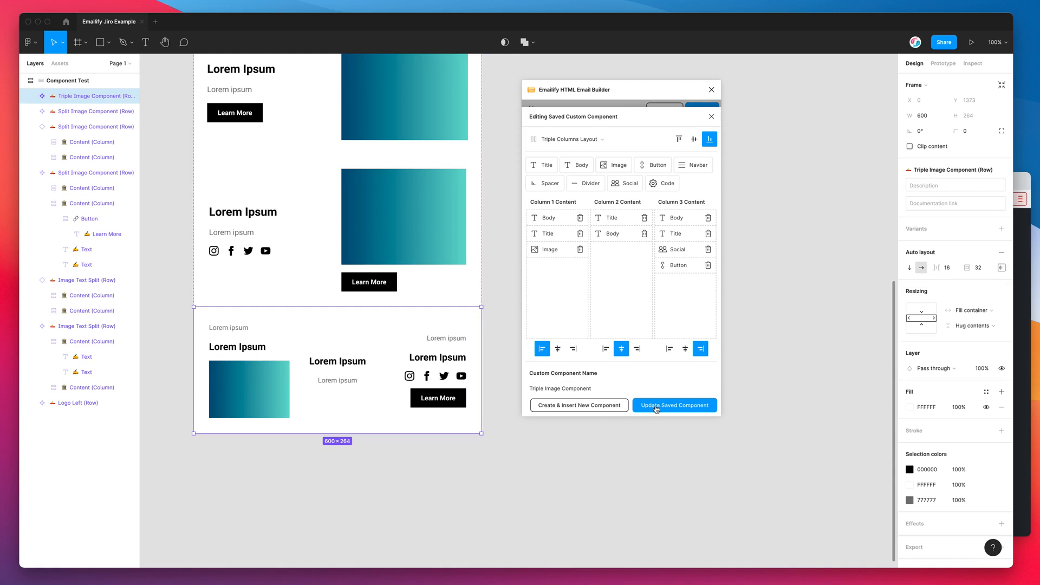
left_click(674, 407)
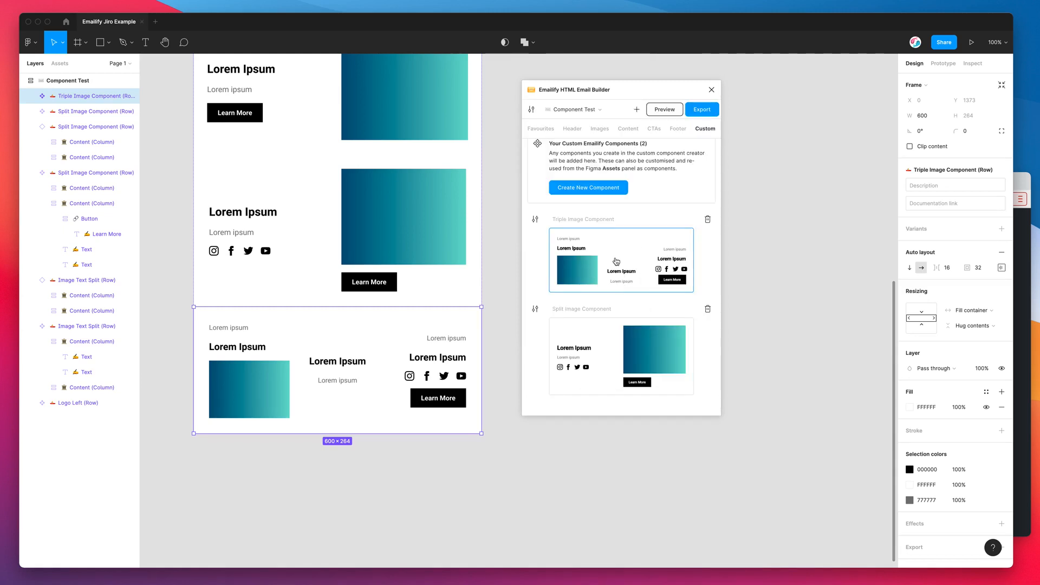
Step: Insert the updated Triple Image Component into the email and select the new row
scroll(362, 397, "down", 2)
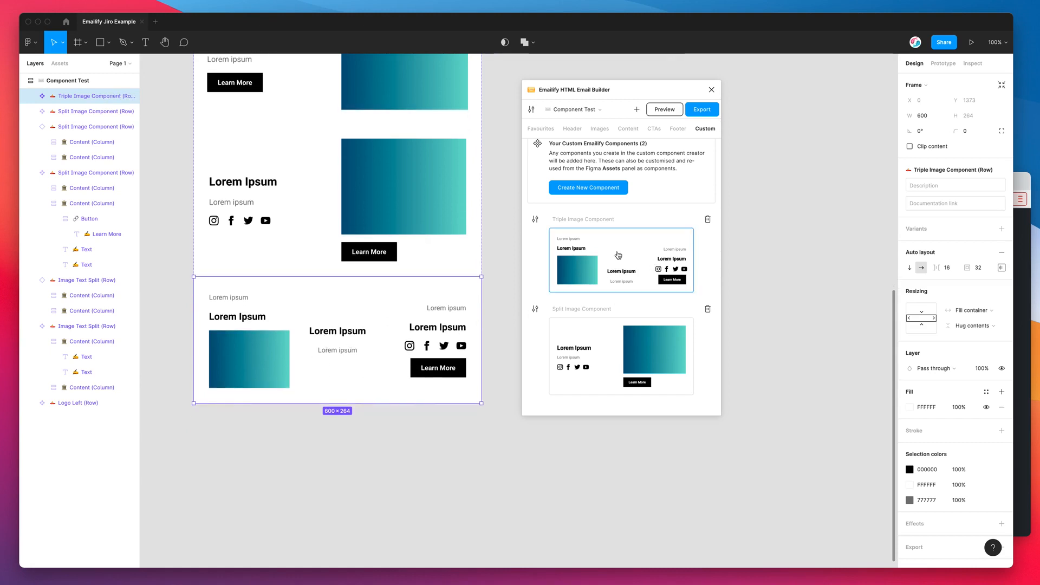
left_click(618, 255)
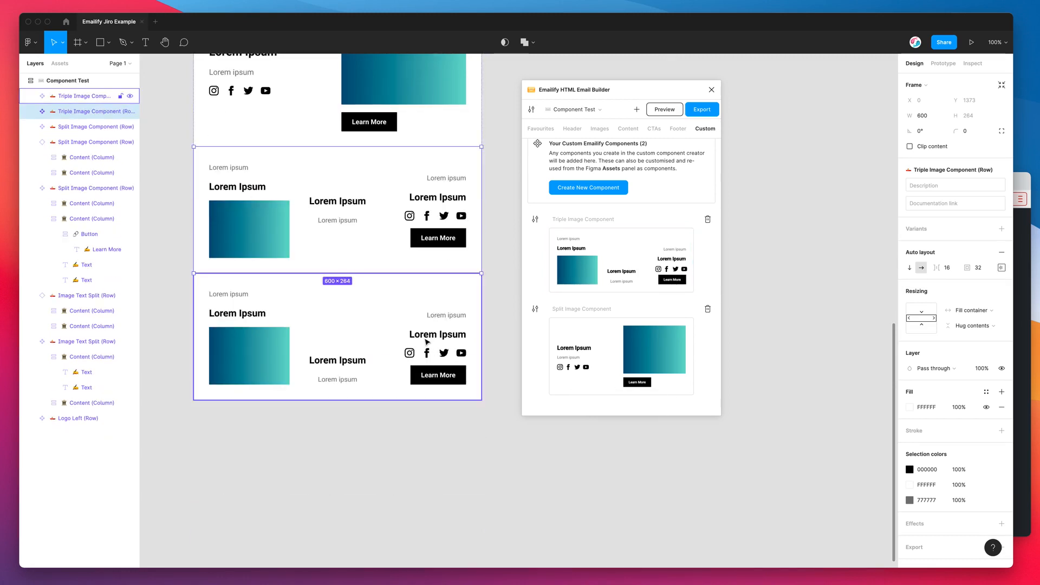
left_click(403, 335)
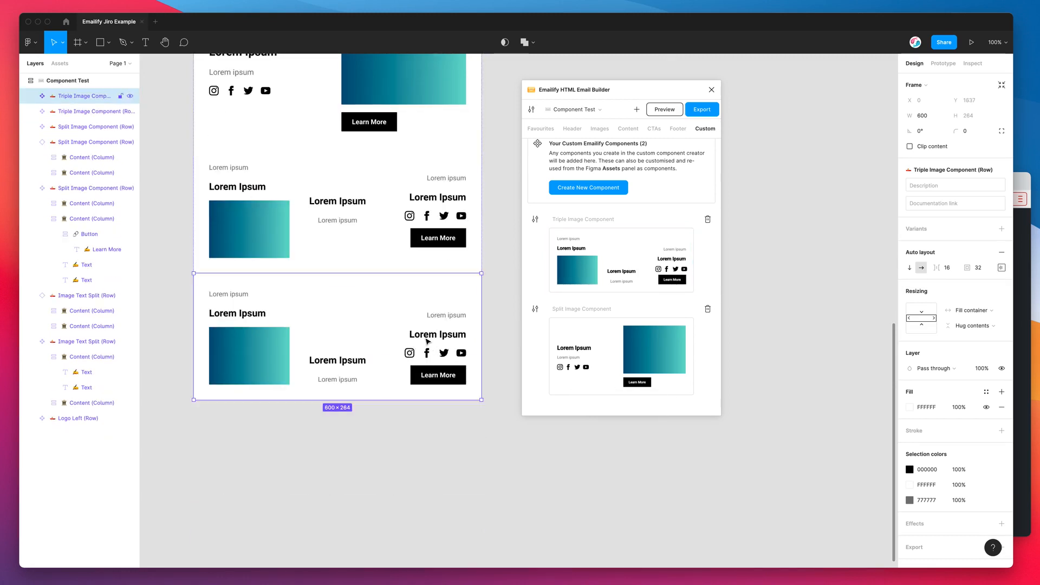
Step: Set the third column of the new Triple Image Component row to middle-right auto layout alignment
double_click(371, 308)
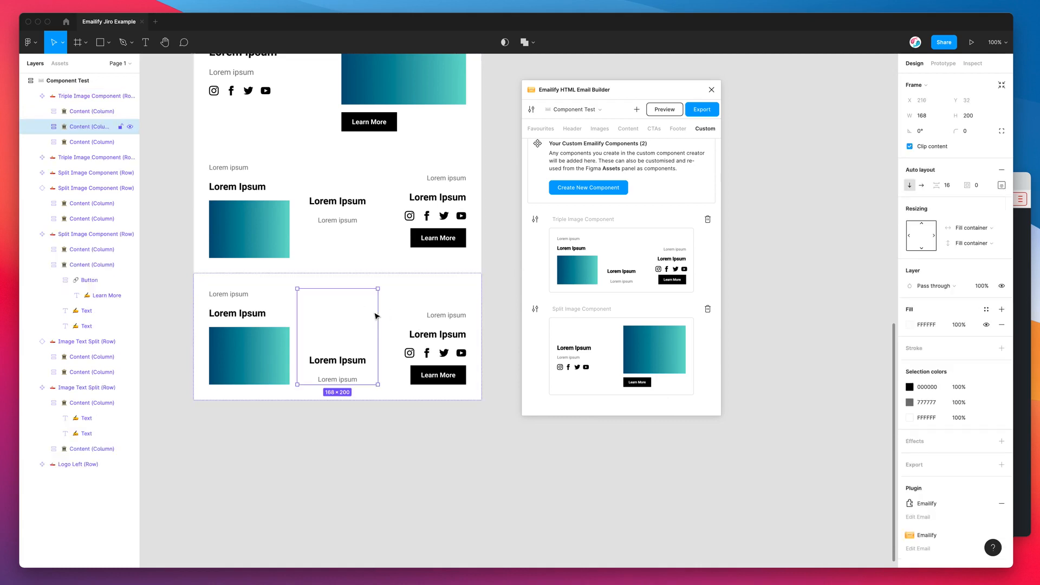
left_click(419, 316)
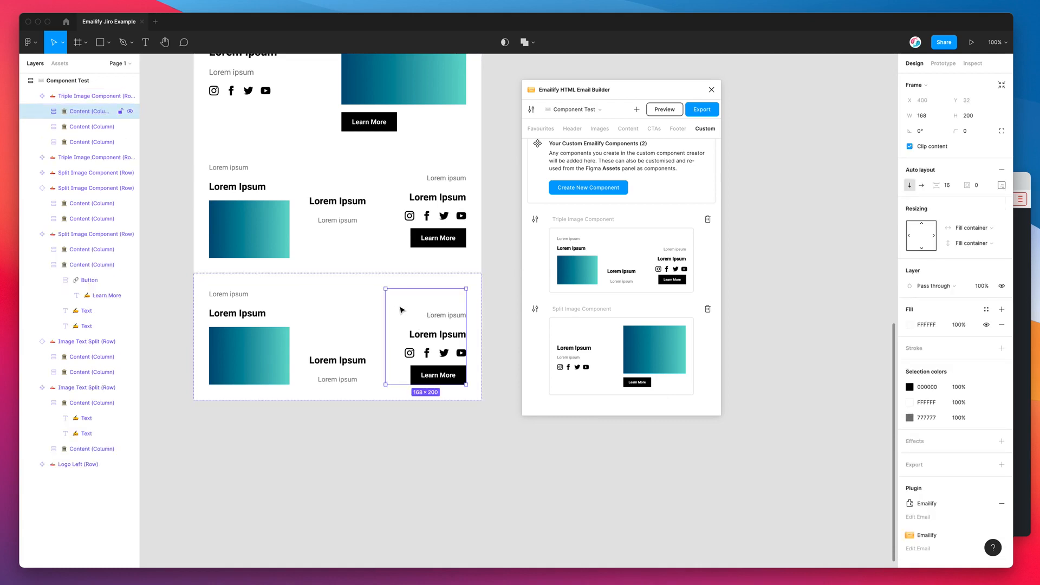
left_click(1002, 185)
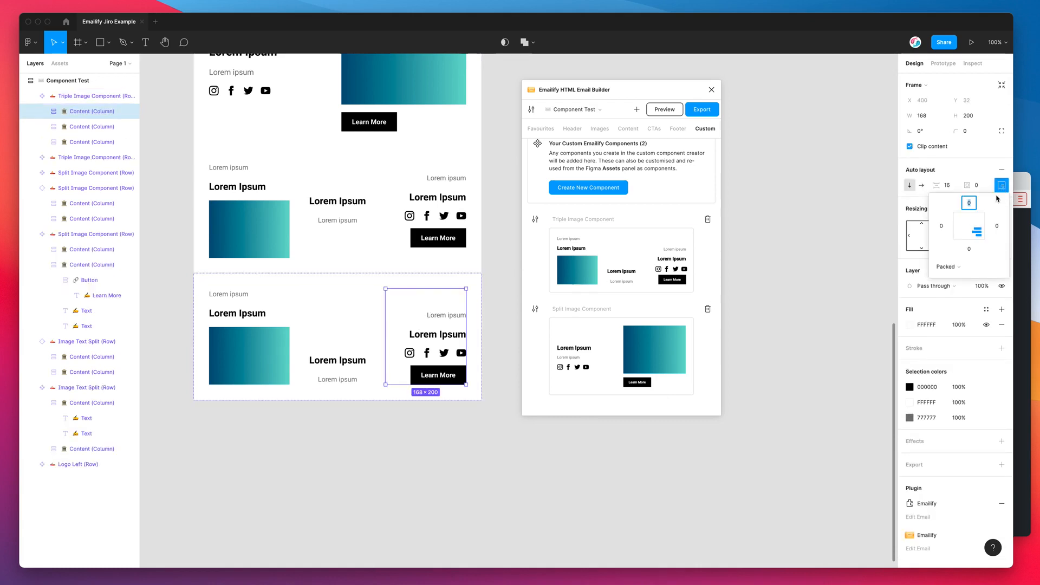
left_click(978, 227)
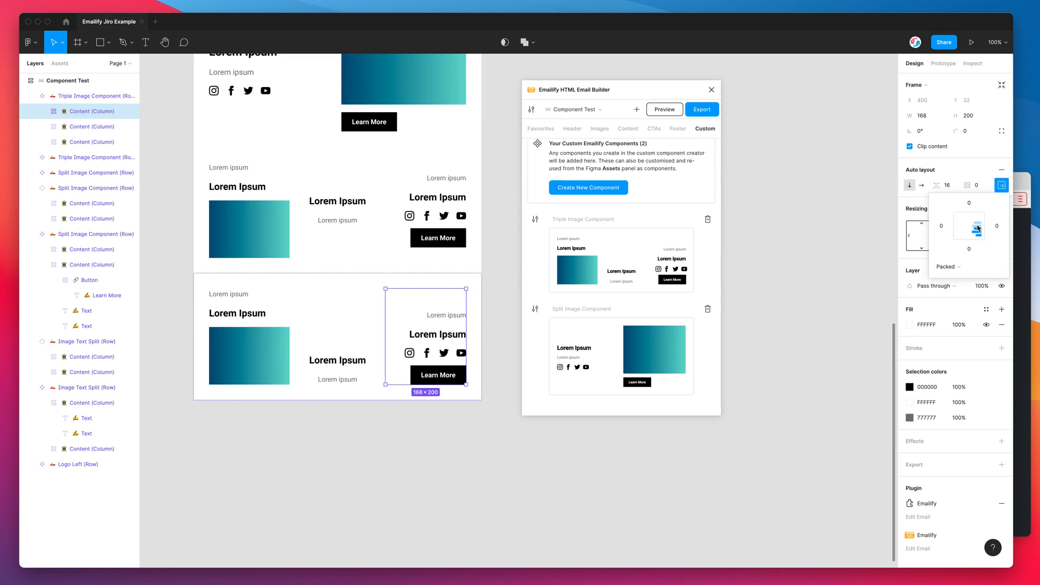
left_click(419, 308)
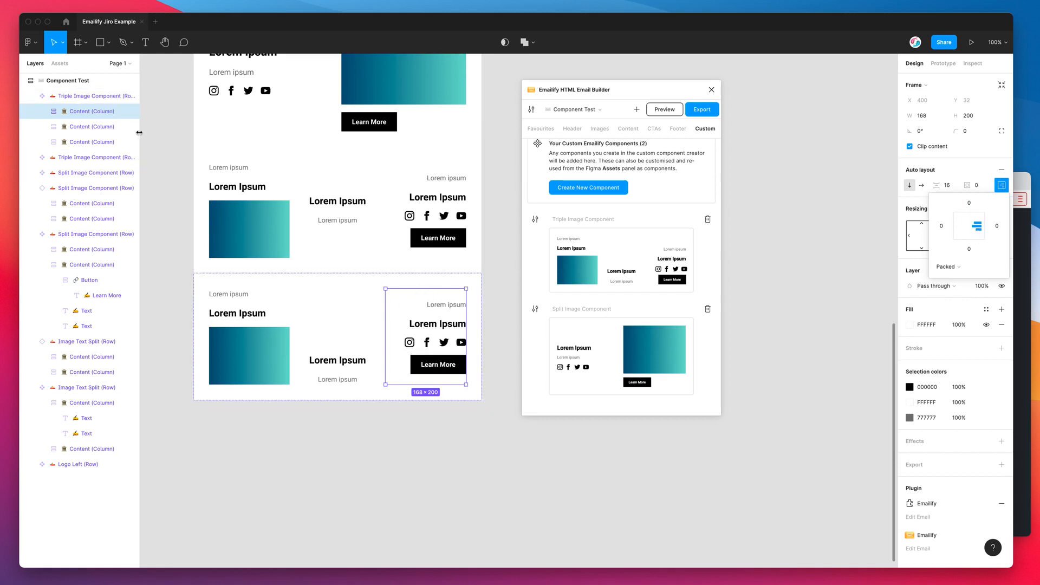
Step: Set the middle column of the last Triple Image Component row to centered auto layout alignment
left_click(85, 129)
left_click(1002, 185)
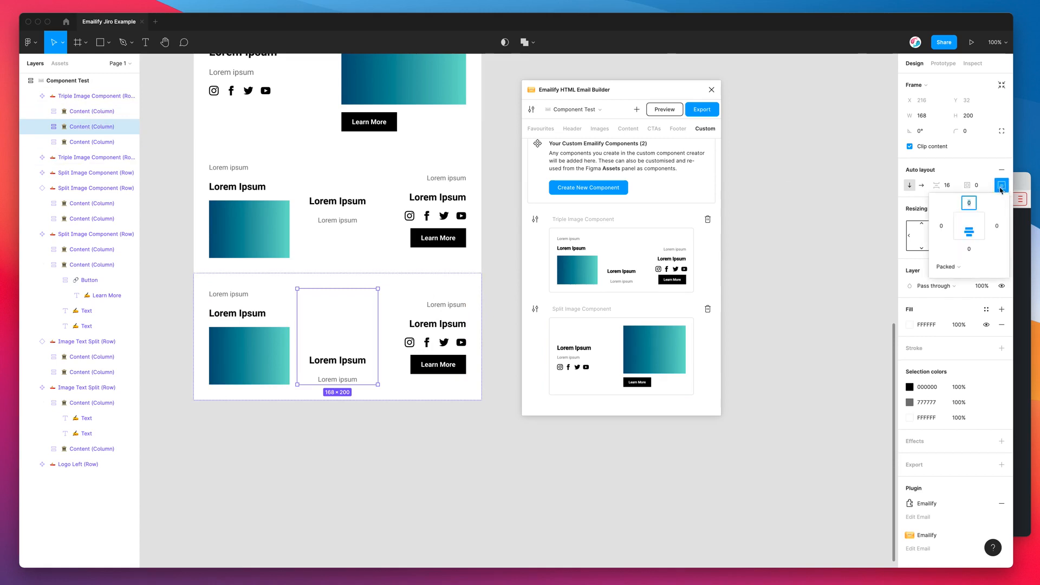
left_click(969, 228)
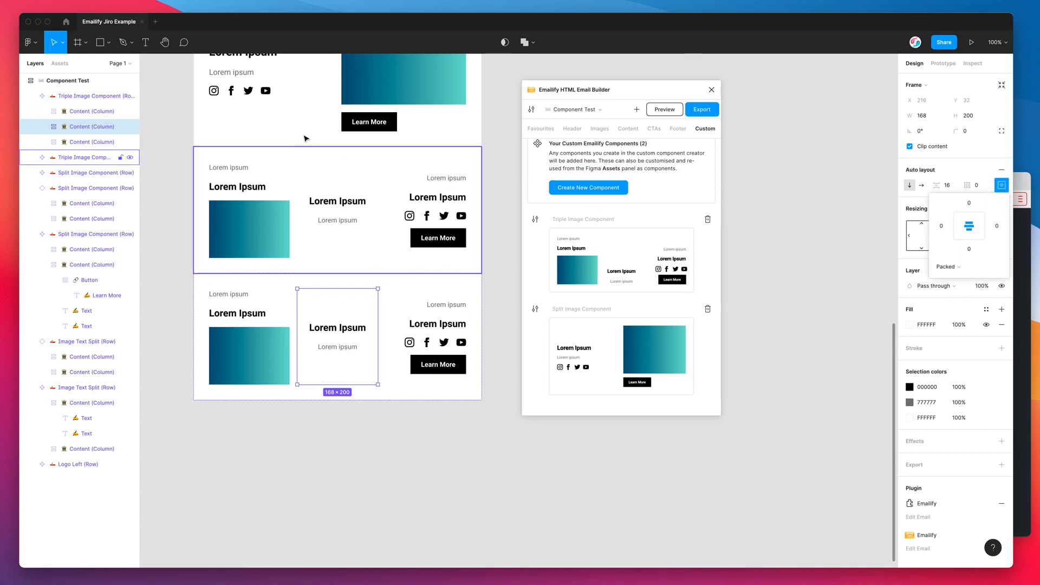
Step: Try top-left alignment on the last row's third column and return it to middle-right
left_click(425, 336)
left_click(1001, 185)
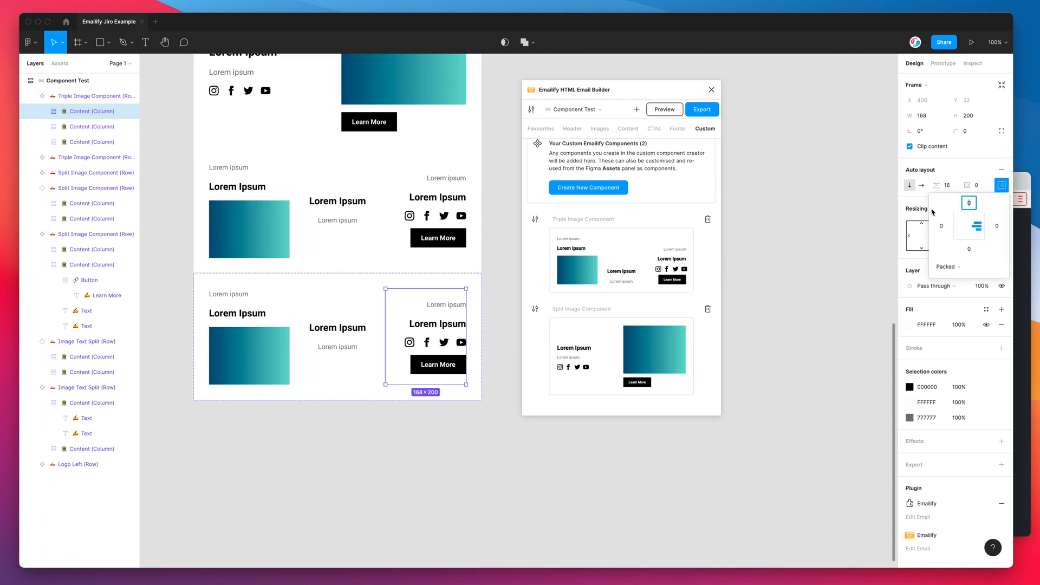
left_click(961, 220)
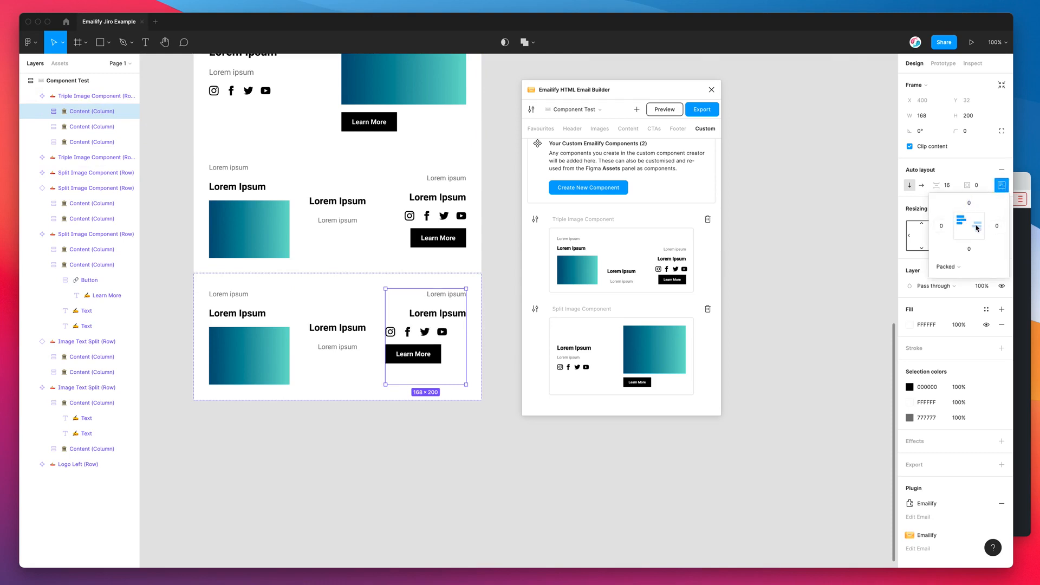
left_click(978, 226)
left_click(371, 271)
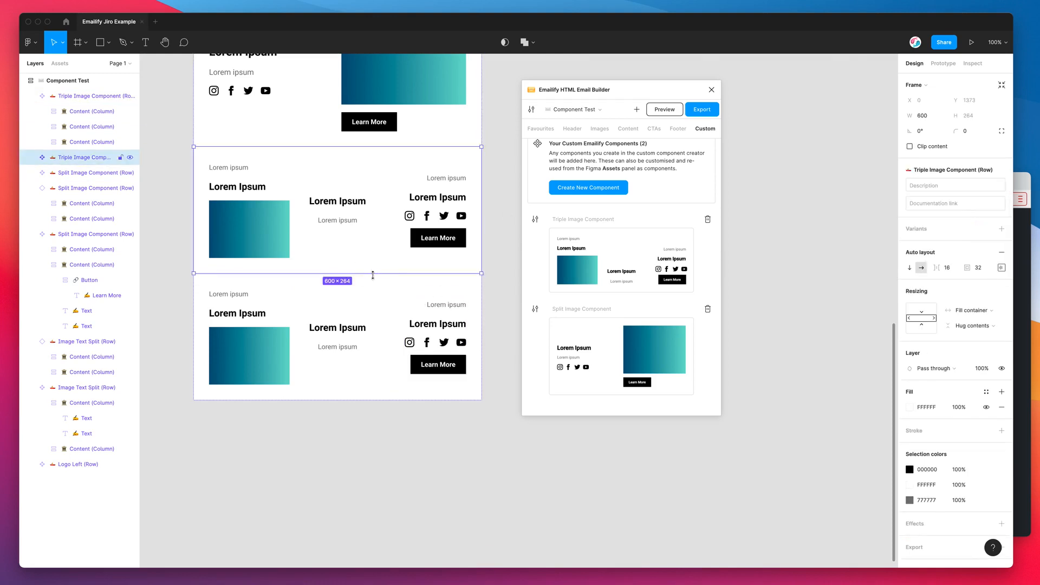
left_click(373, 284)
scroll(373, 287, "up", 2)
scroll(379, 289, "up", 1)
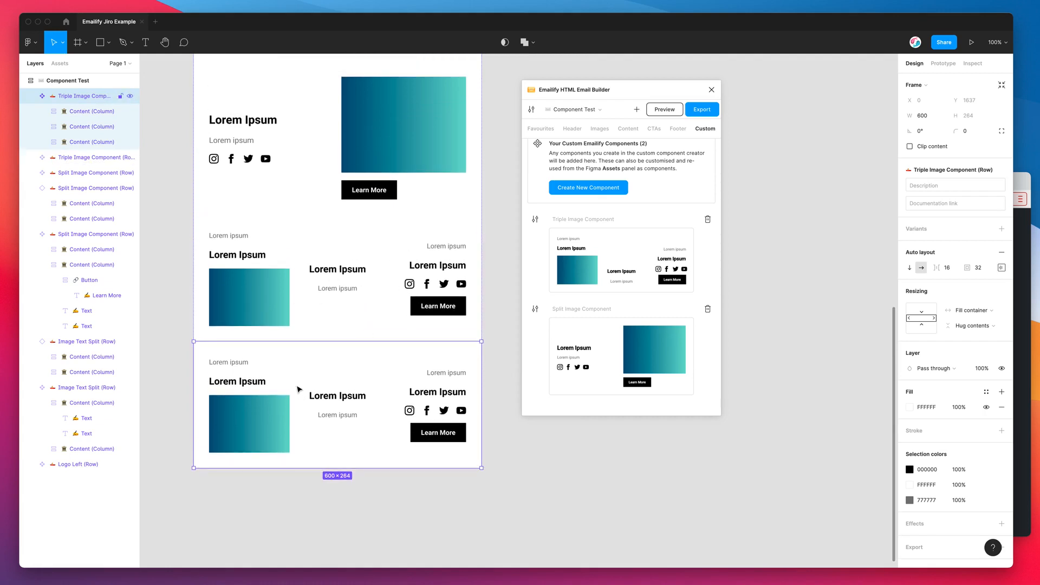
scroll(297, 390, "down", 1)
scroll(327, 350, "up", 2)
scroll(328, 262, "up", 2)
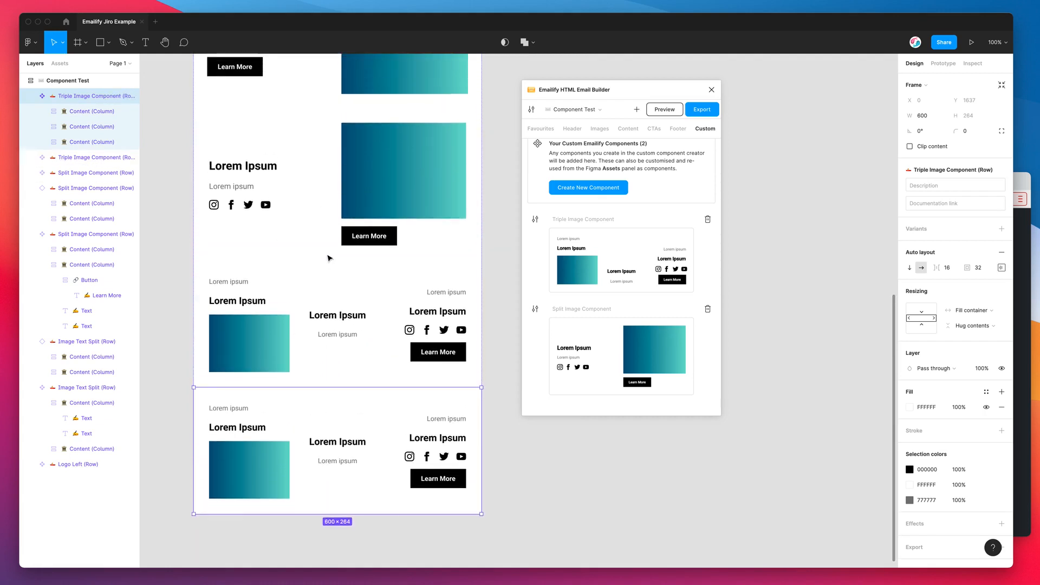
Step: Start a new custom component using the Hero (With Image Background) layout
left_click_drag(674, 93, 662, 96)
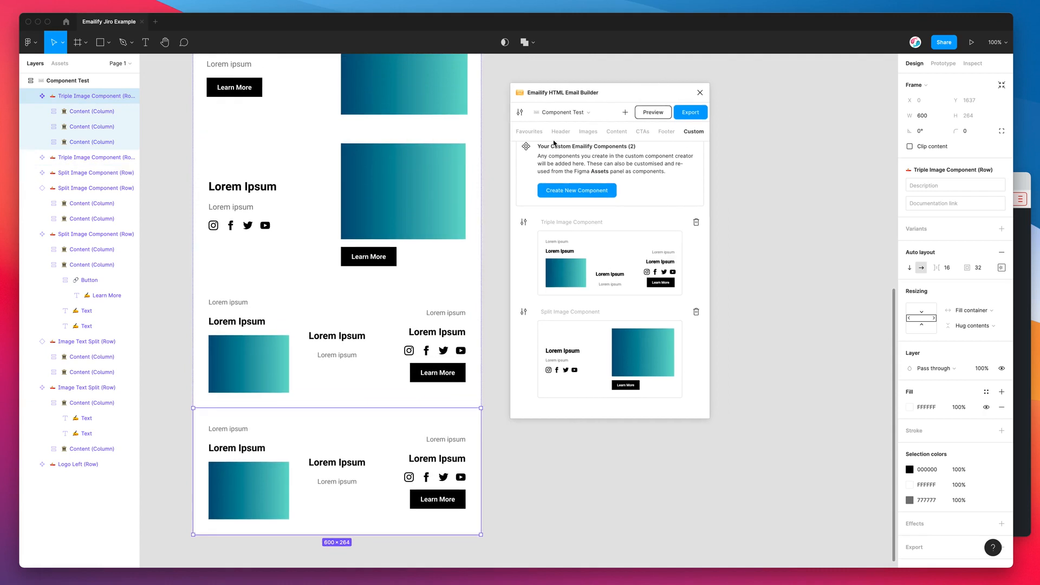
left_click(582, 192)
left_click(564, 143)
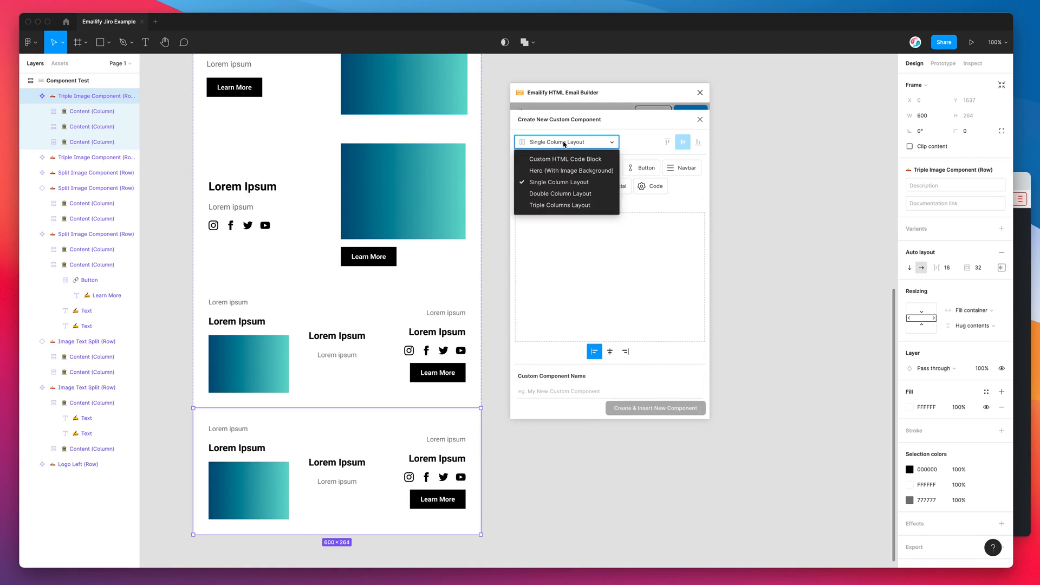
left_click(546, 171)
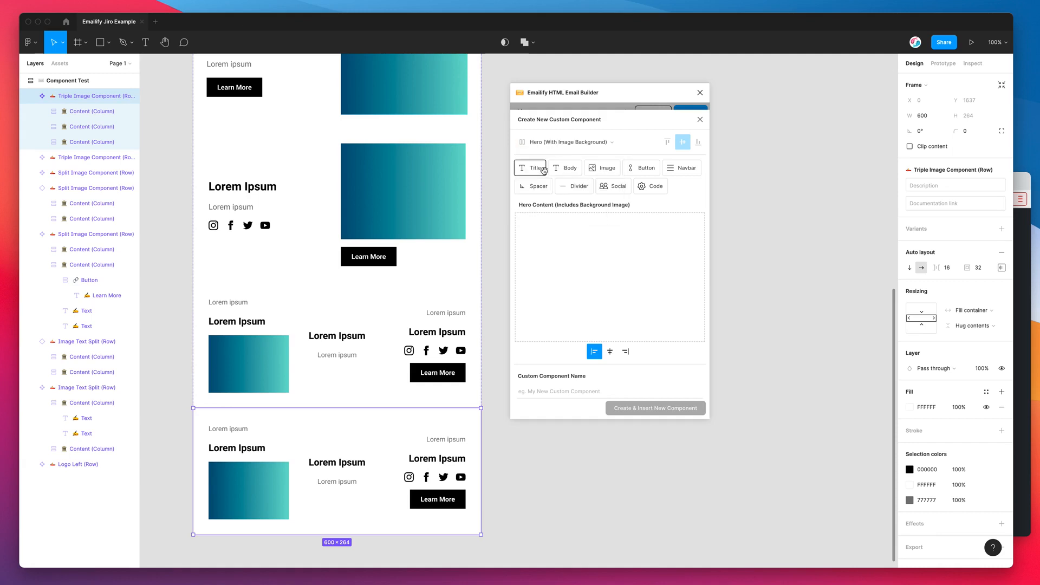
Step: Add Body, Title and Button in that order to the hero content and center-align them
scroll(429, 270, "down", 5)
left_click_drag(534, 168, 555, 226)
left_click_drag(565, 168, 568, 192)
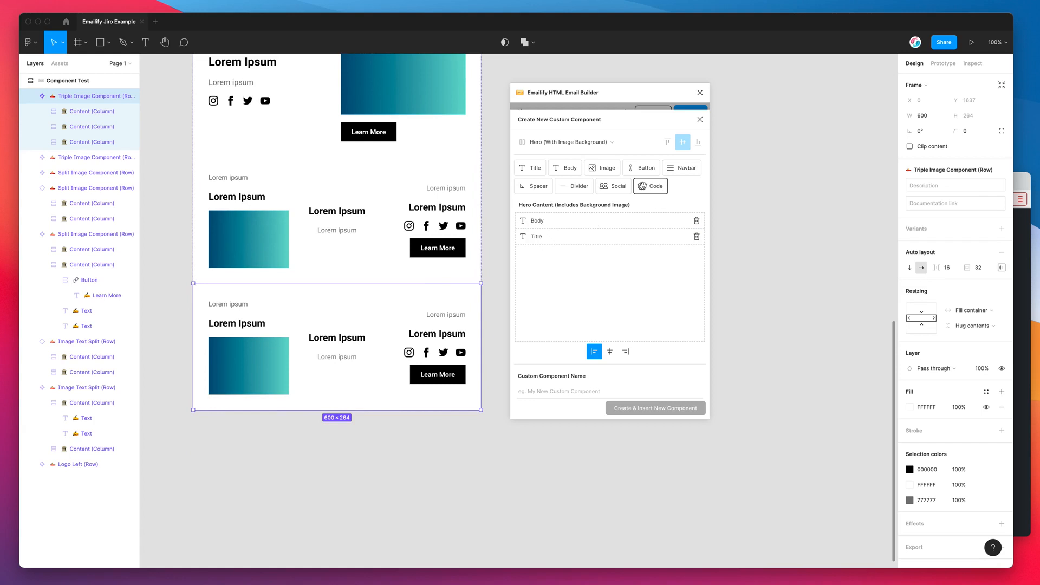
left_click_drag(647, 168, 590, 257)
left_click(610, 352)
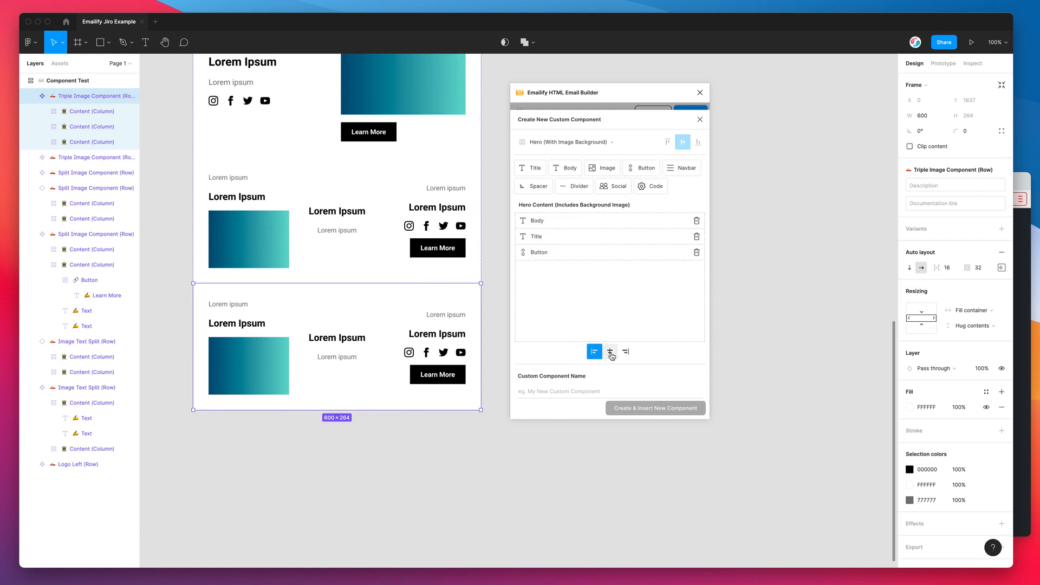
Step: Name the component "Custom Hero" and create and insert it into the email
left_click(586, 390)
type("Custom Hero")
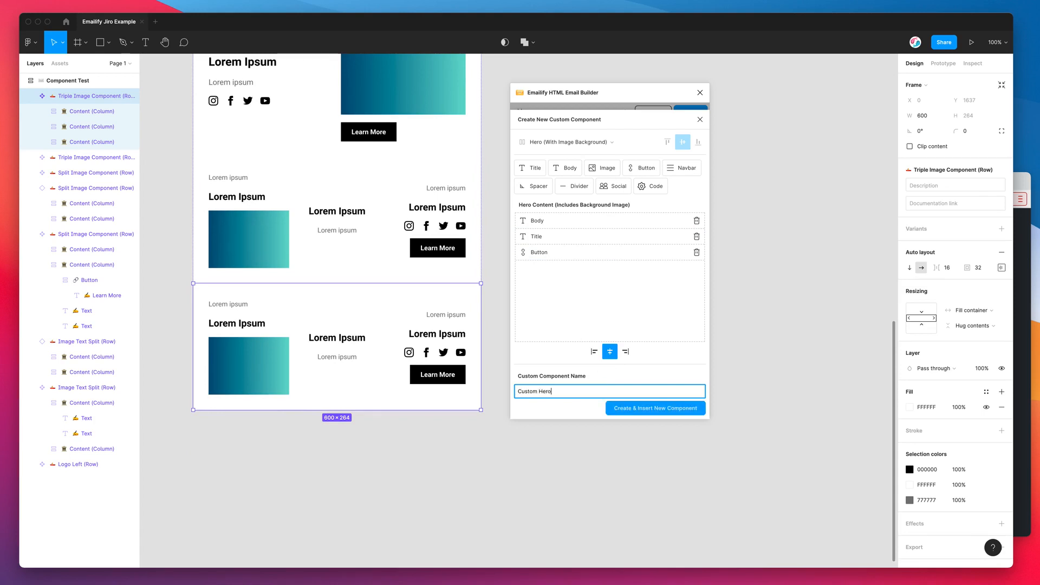
left_click(655, 409)
scroll(500, 387, "down", 5)
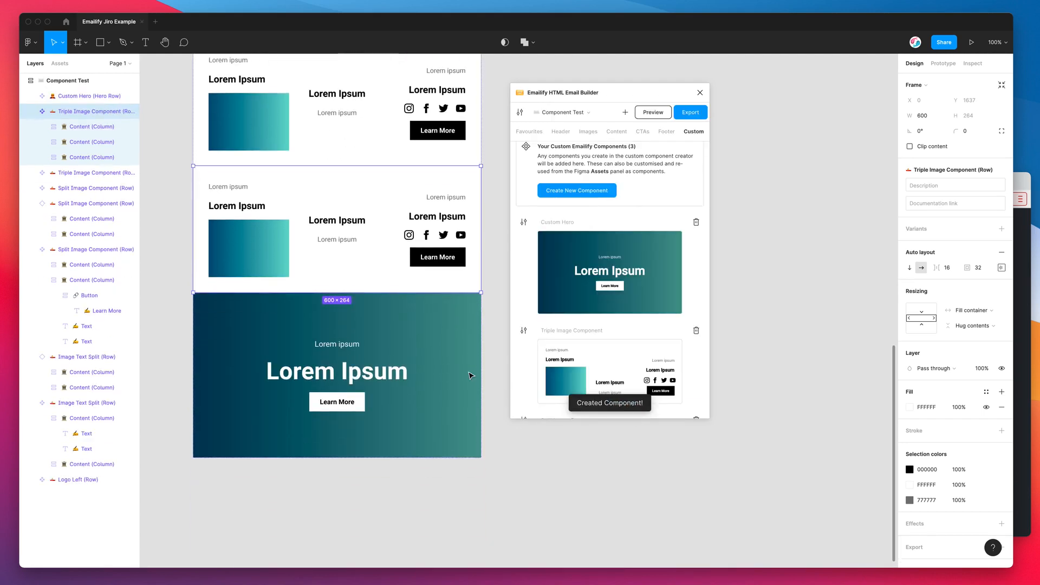
Step: Examine the inserted Custom Hero row's nested layers, background image fill and text element
left_click(425, 343)
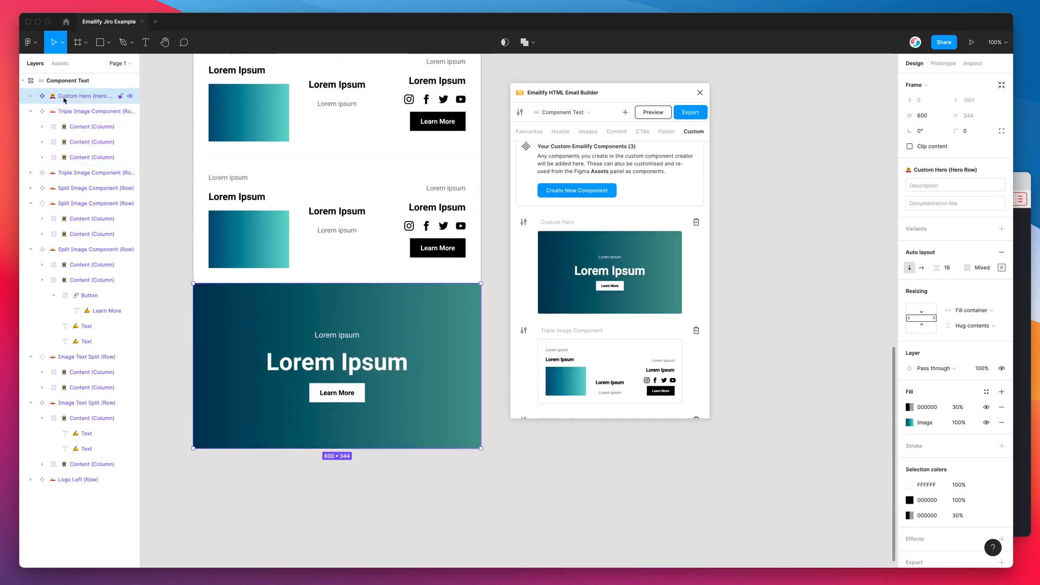
left_click(31, 97)
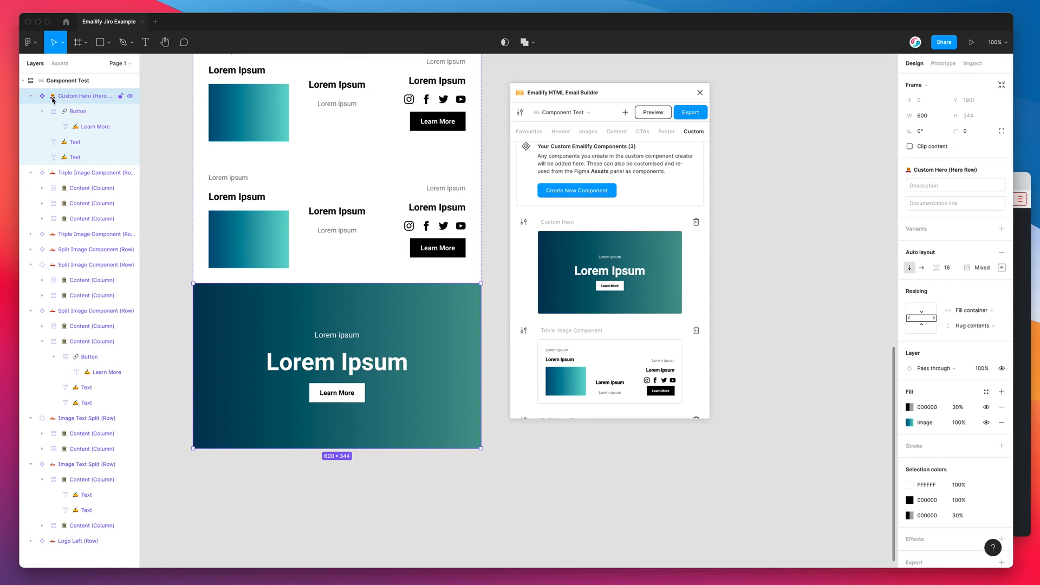
scroll(375, 303, "down", 1)
scroll(381, 303, "up", 1)
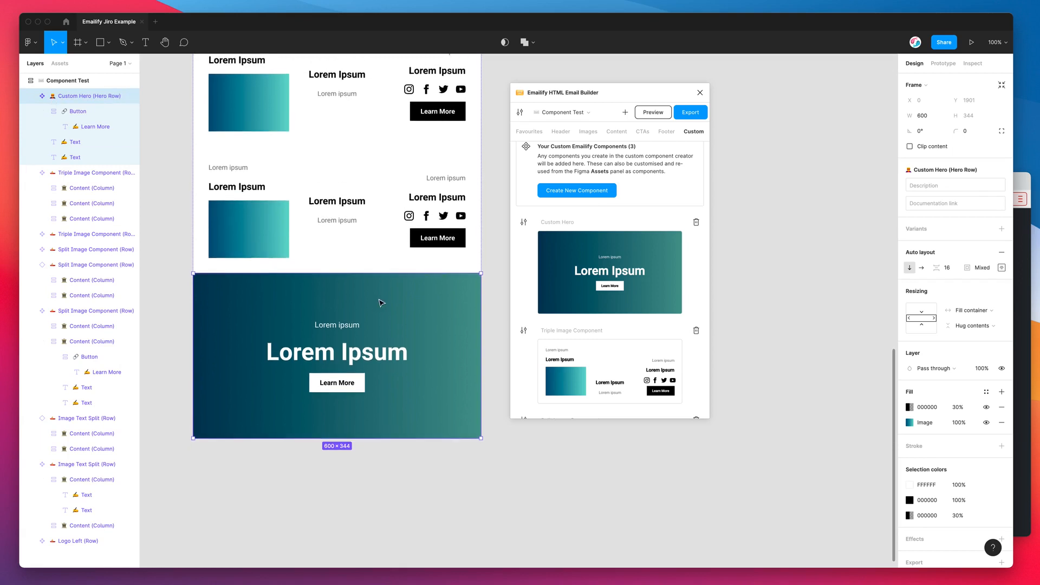
scroll(382, 308, "up", 1)
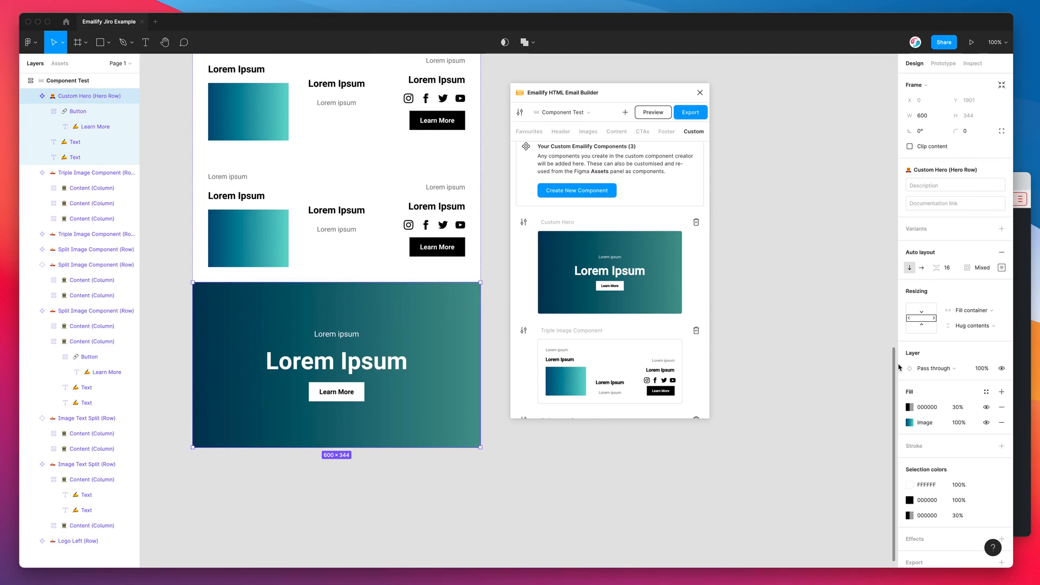
scroll(912, 407, "down", 1)
left_click(910, 402)
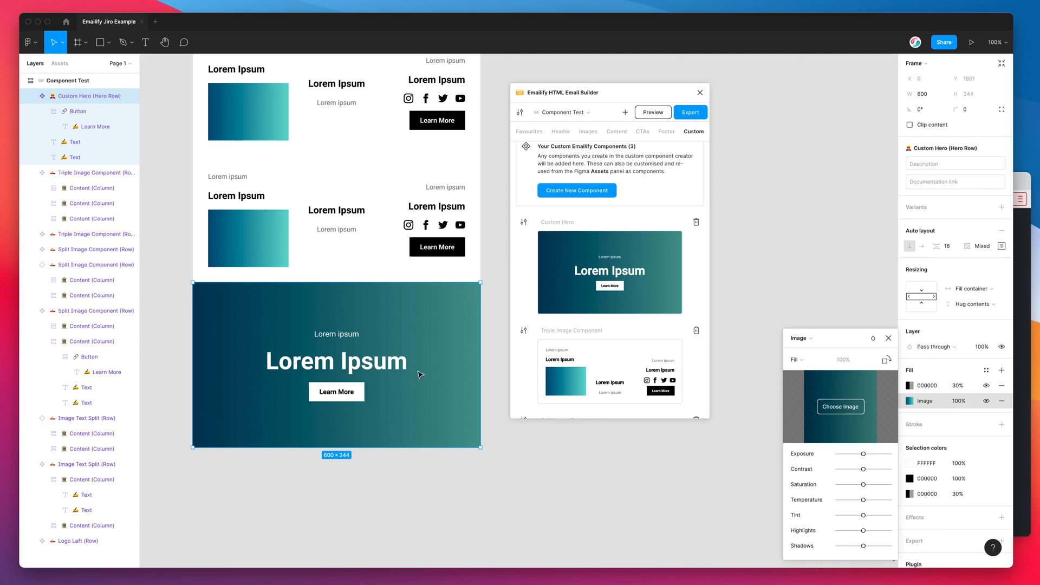
left_click(385, 368)
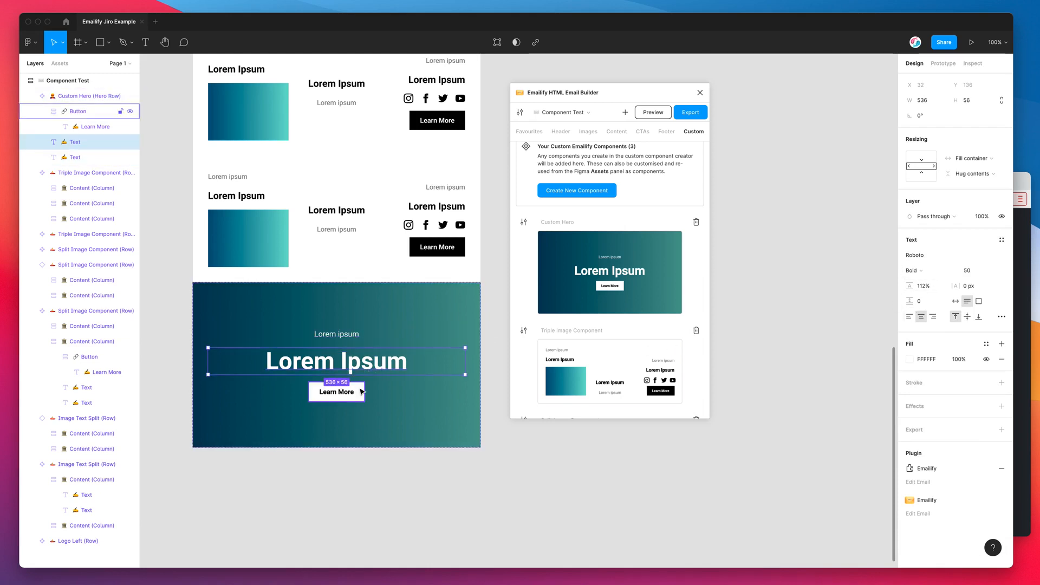
left_click(375, 322)
Step: Move the Custom Hero row up to directly below the two Head Sushi Chef rows and select the lower of those rows
scroll(379, 322, "up", 4)
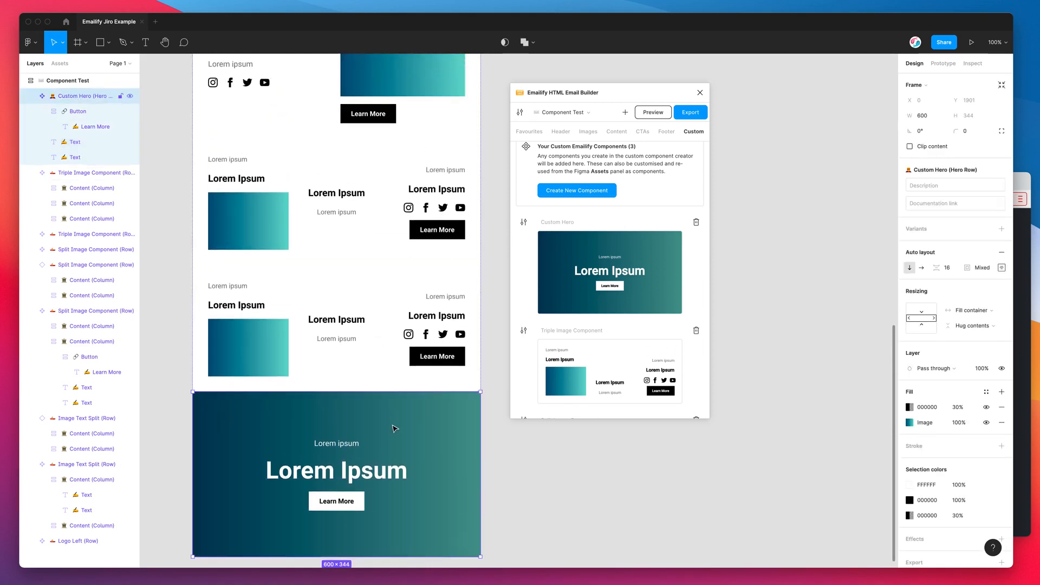
scroll(394, 433, "up", 2)
left_click_drag(397, 451, 399, 214)
scroll(398, 226, "up", 5)
left_click_drag(397, 381, 396, 212)
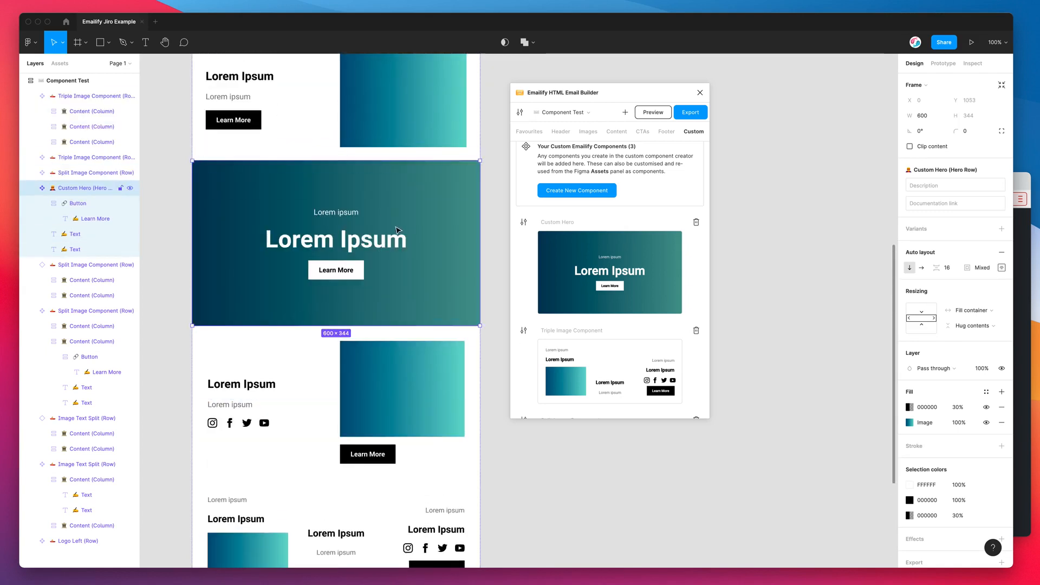
scroll(398, 232, "up", 5)
left_click_drag(378, 382, 376, 168)
scroll(401, 255, "up", 3)
left_click(382, 212)
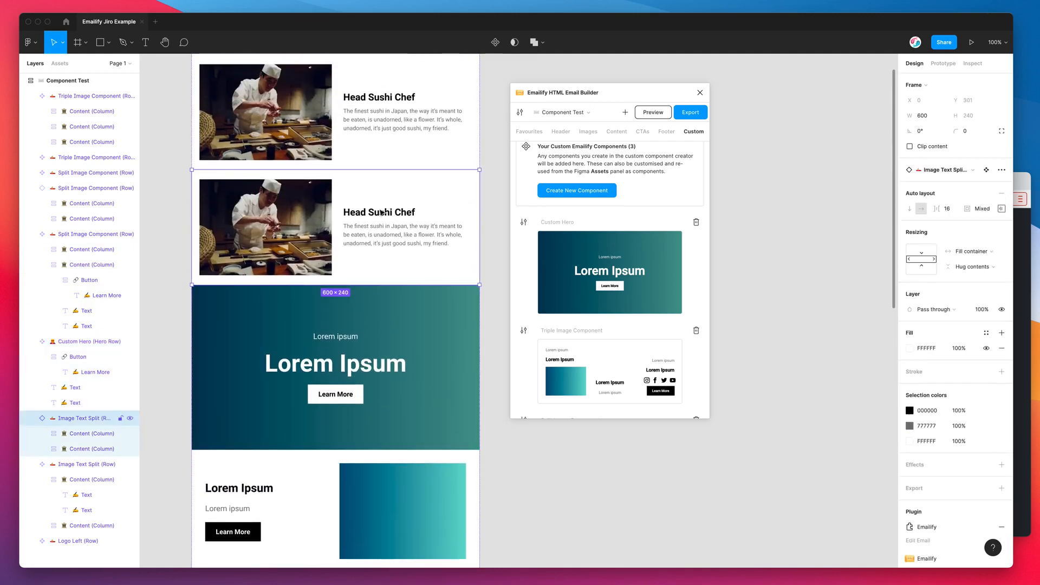
Step: Delete the lower duplicate Head Sushi Chef row from the email
key("Delete")
scroll(374, 216, "up", 3)
left_click_drag(644, 95, 642, 102)
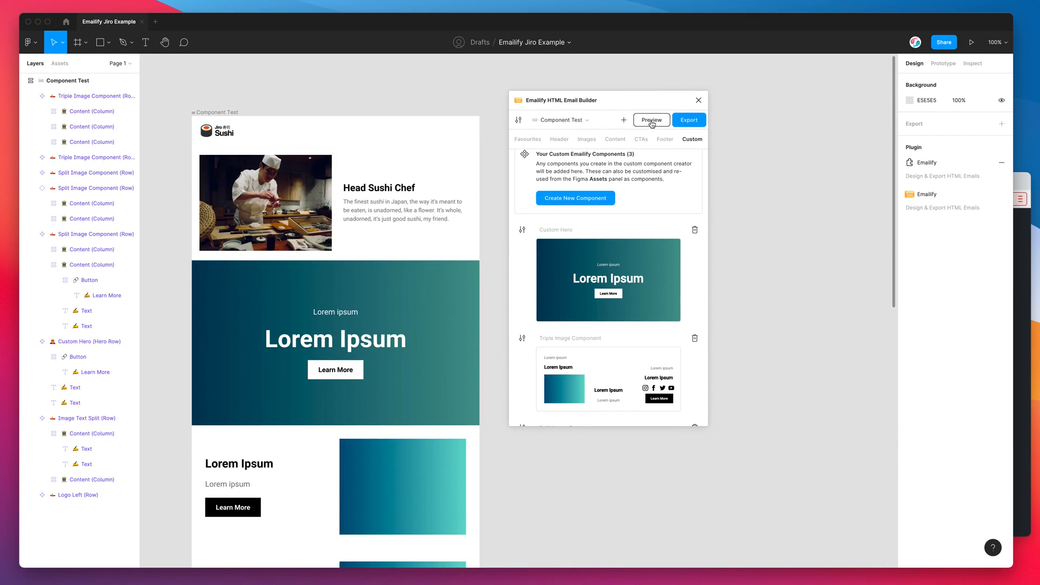
Step: Open the email preview and examine how the Head Sushi Chef, hero and two-column rows render in the iPhone SE layout
left_click(651, 120)
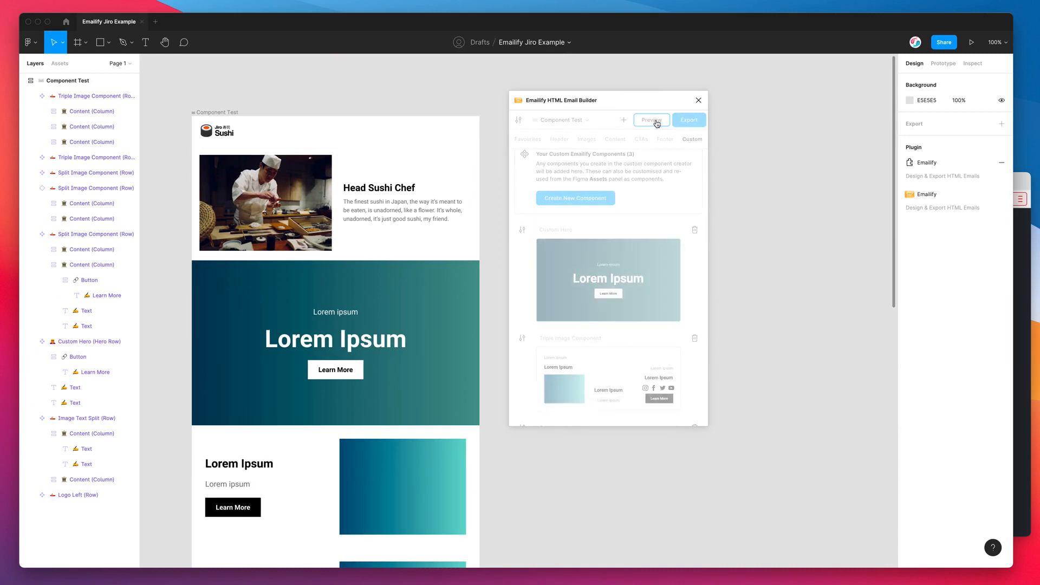
mouse_move(522, 286)
left_mouse_down()
mouse_move(613, 320)
mouse_move(524, 282)
left_mouse_up()
left_click(623, 321)
left_click(524, 282)
scroll(523, 285, "down", 1)
scroll(524, 285, "down", 3)
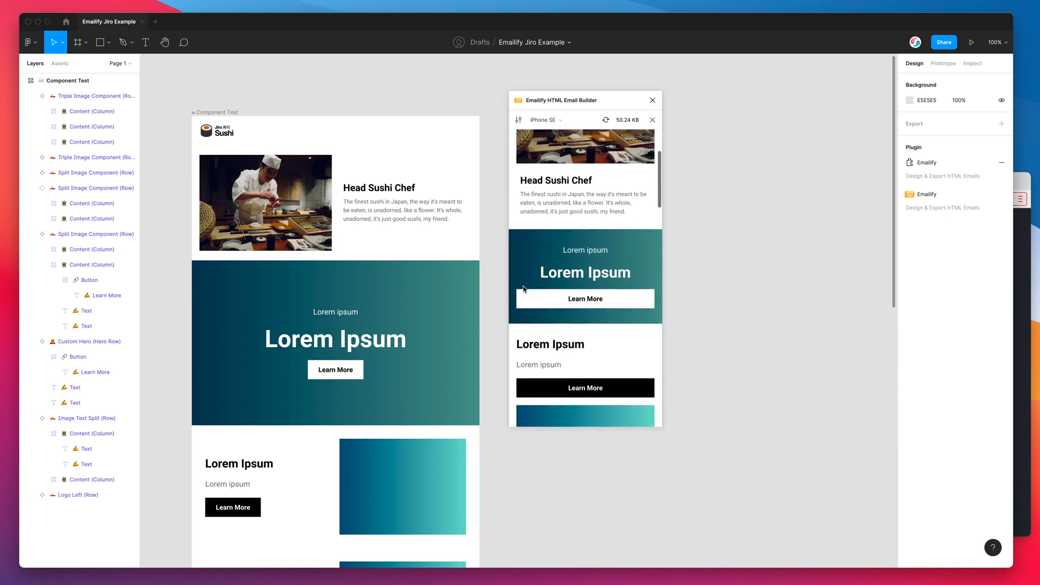
left_click_drag(536, 223, 558, 232)
left_click(632, 258)
left_click(557, 233)
scroll(551, 235, "down", 1)
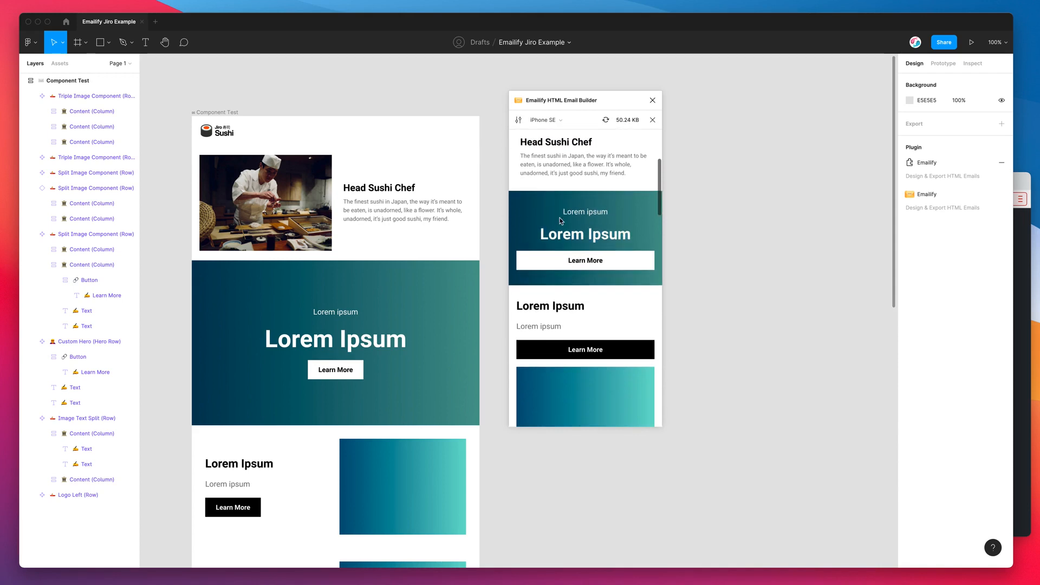
Step: Switch the preview from iPhone SE to Desktop and examine every row down to the three-column components
left_click(578, 123)
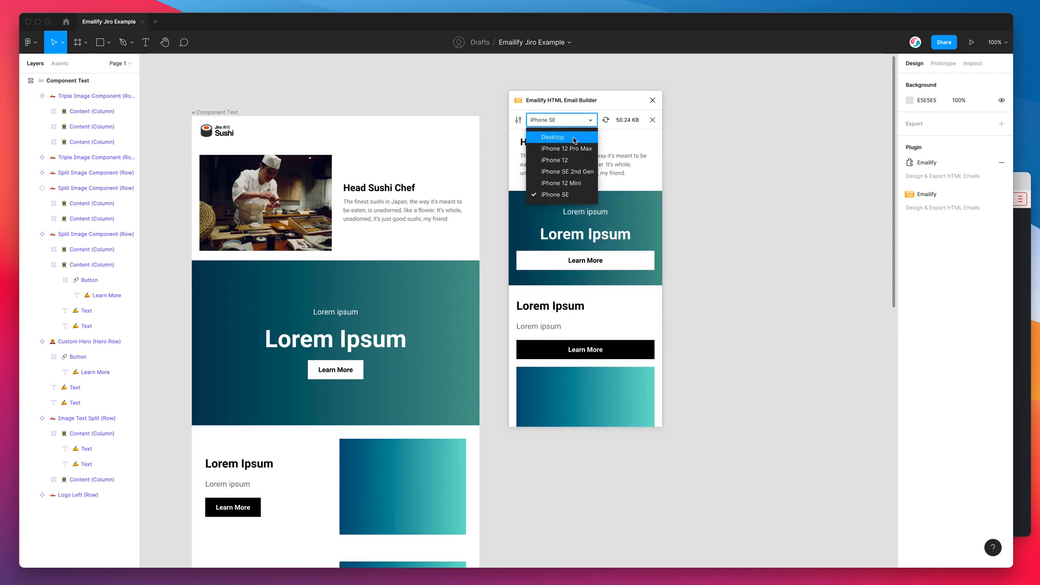
left_click(574, 138)
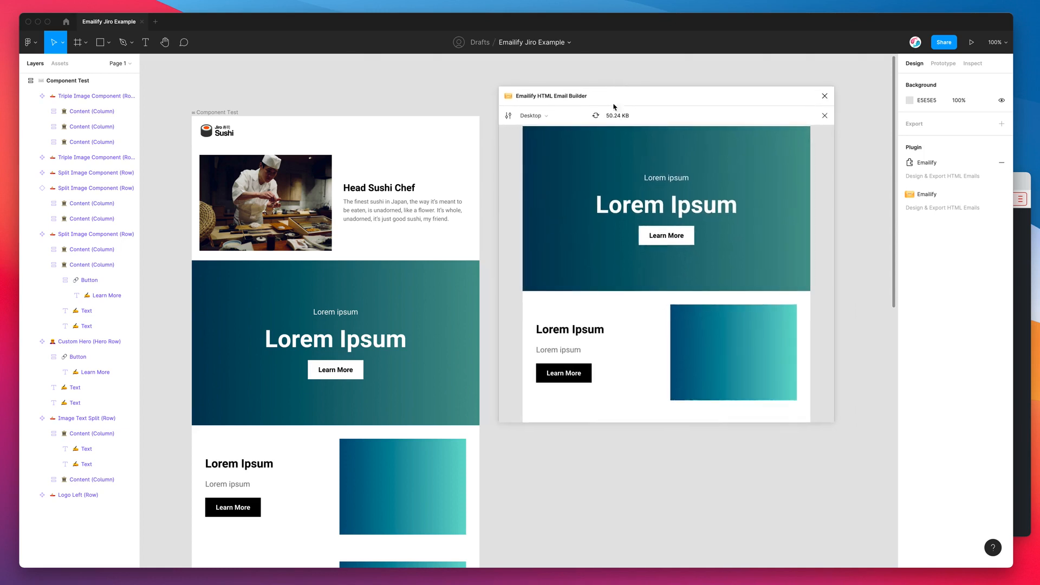
scroll(576, 205, "up", 3)
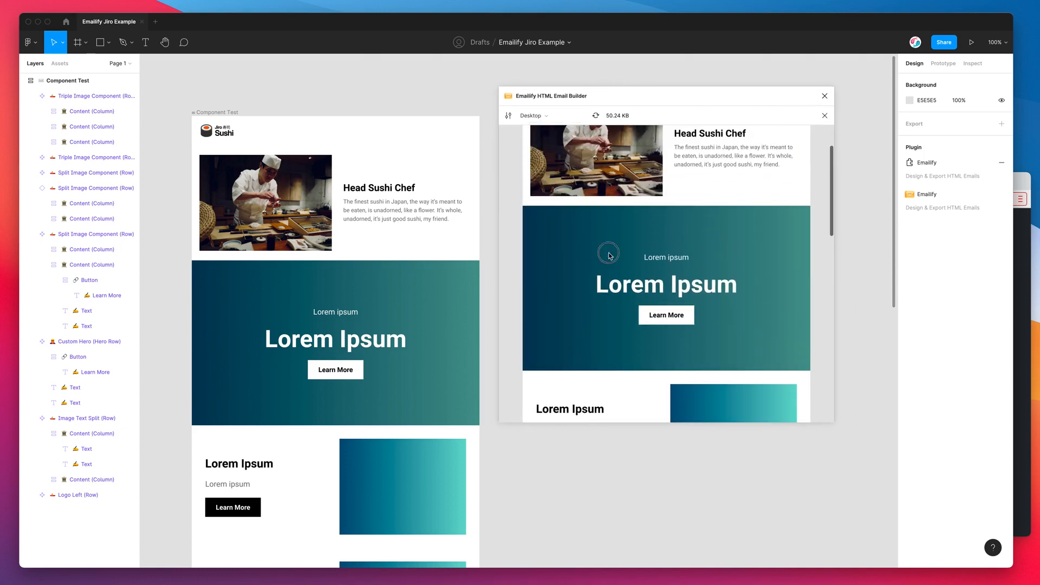
scroll(667, 251, "up", 2)
scroll(618, 260, "down", 10)
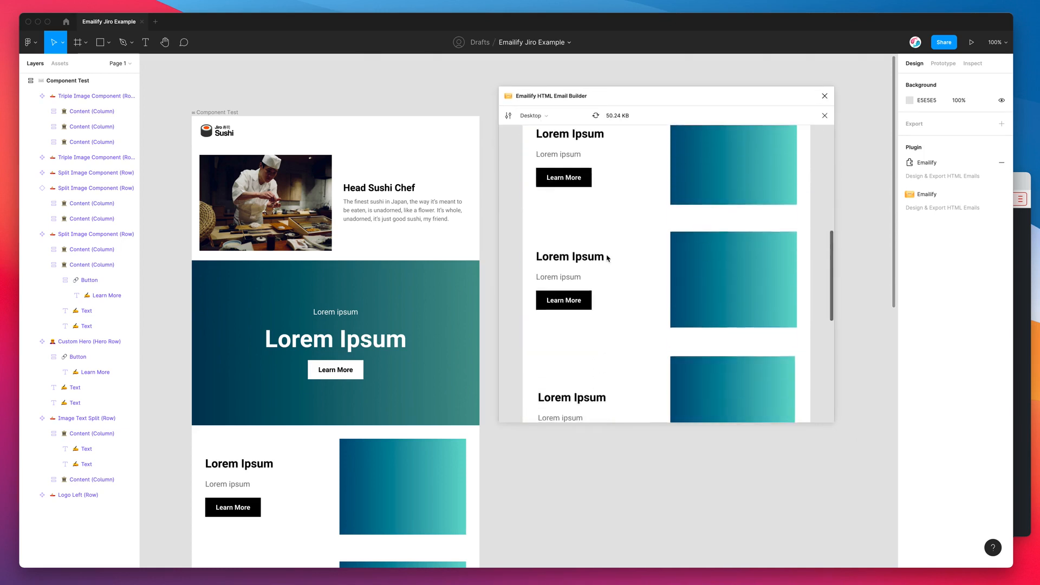
scroll(412, 304, "down", 7)
scroll(683, 305, "down", 3)
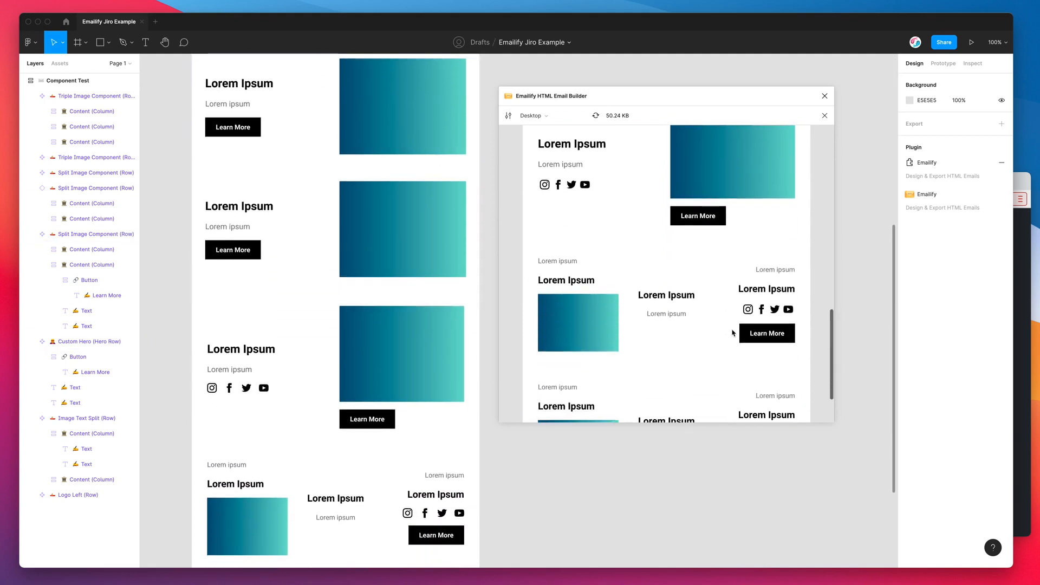
scroll(439, 379, "down", 1)
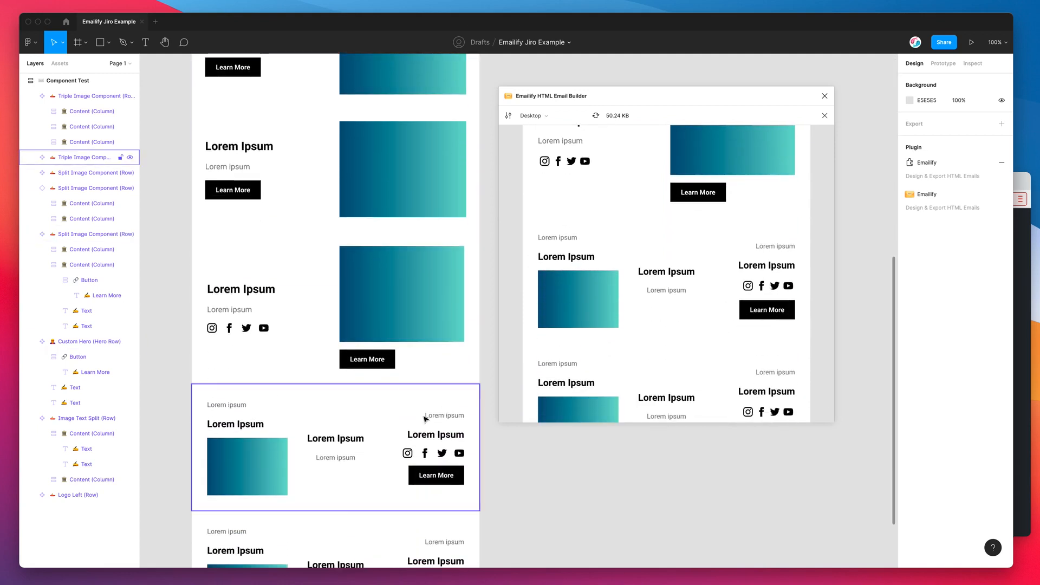
Step: Select the upper Triple Image Component row on the canvas and compare it with its rendering in the Desktop preview
left_click(425, 422)
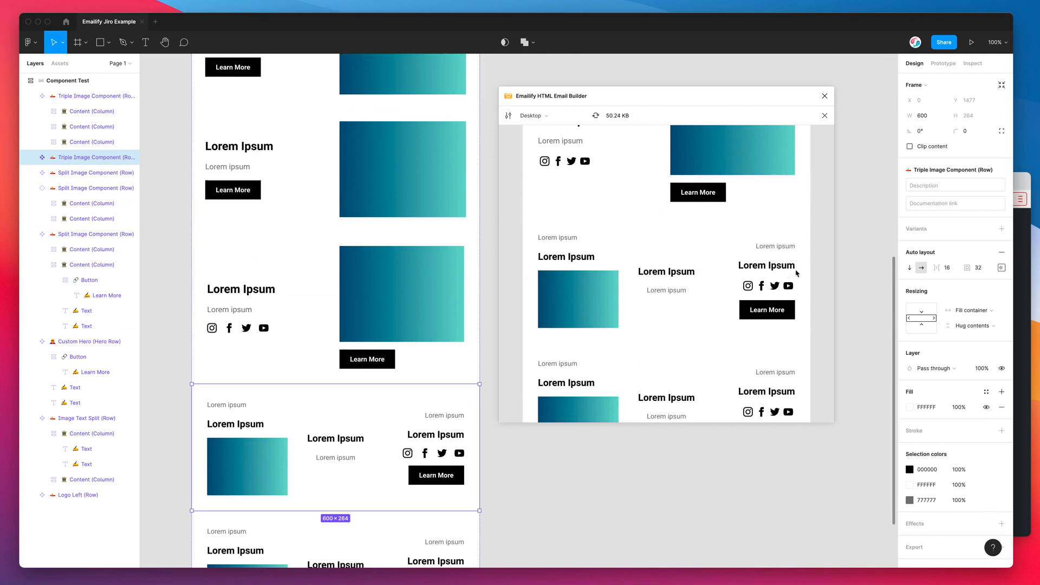
left_click_drag(791, 269, 740, 262)
left_click(739, 262)
scroll(743, 265, "up", 10)
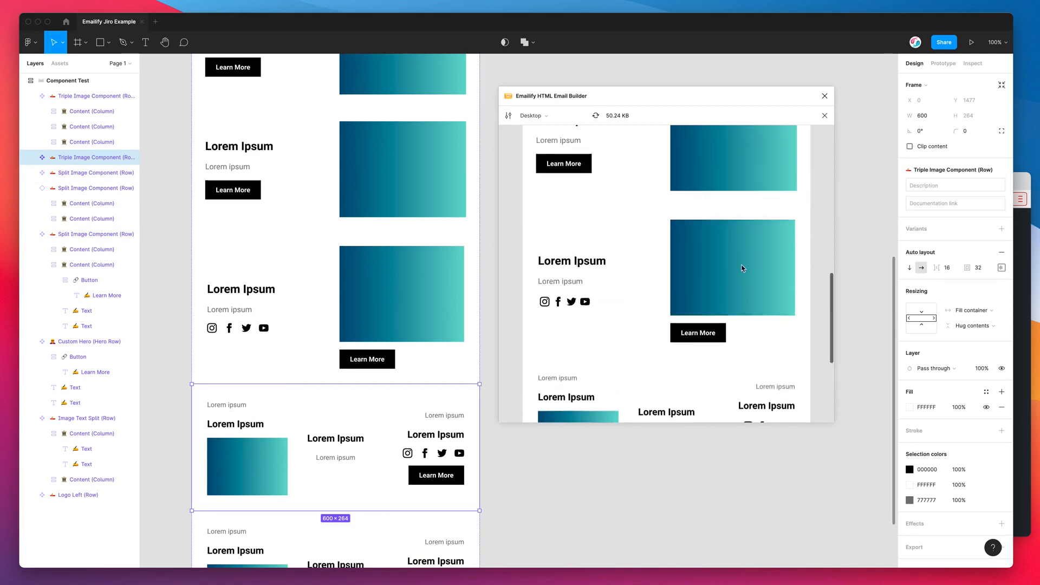
Step: Set the preview device to iPhone SE and refresh the preview
left_click(557, 115)
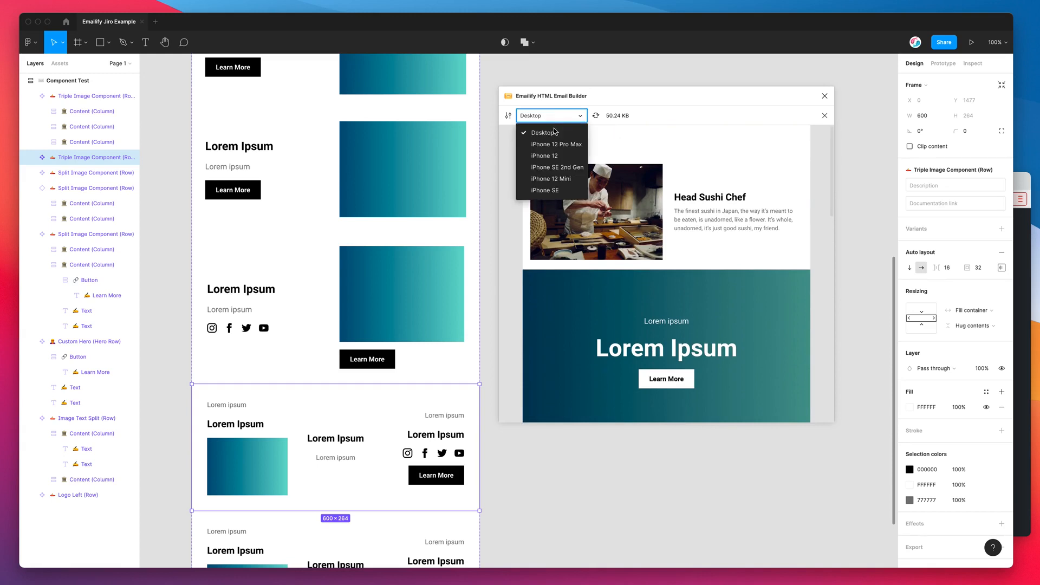
left_click(556, 193)
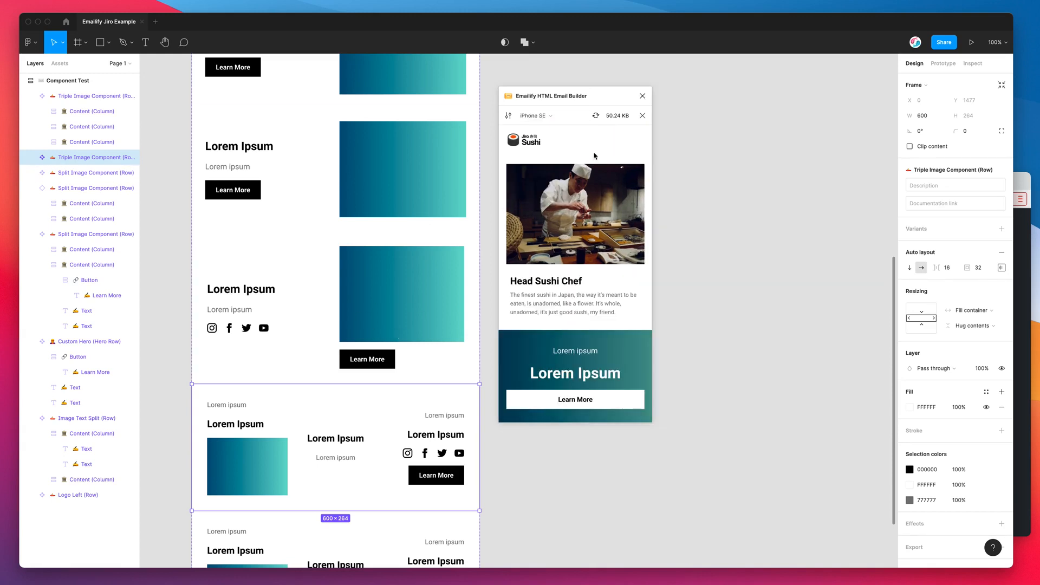
left_click(597, 117)
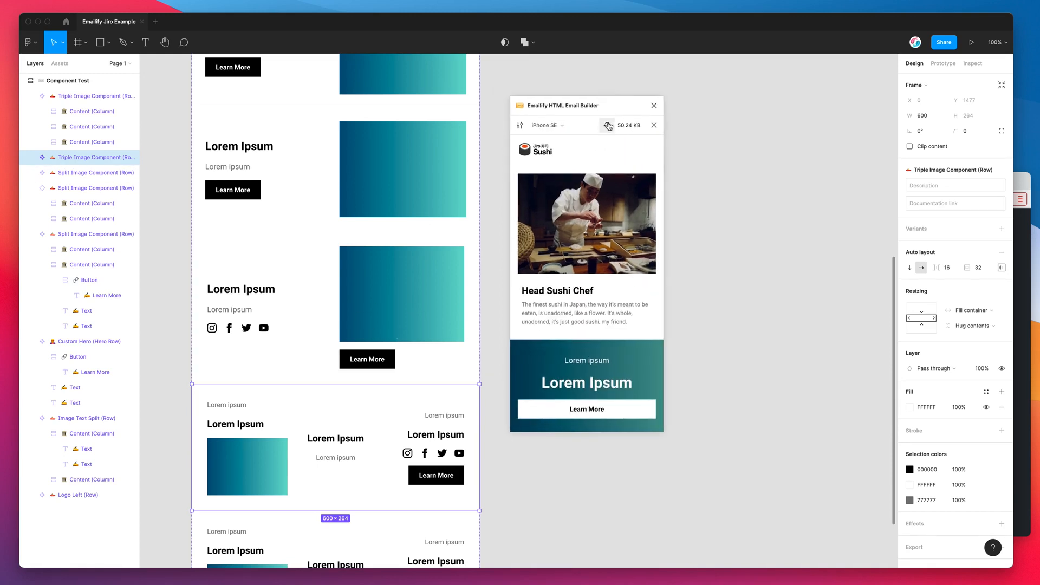
Step: Examine the selected Triple Image Component row's settings and mobile row overrides in the layer configuration, then close it
left_click(520, 126)
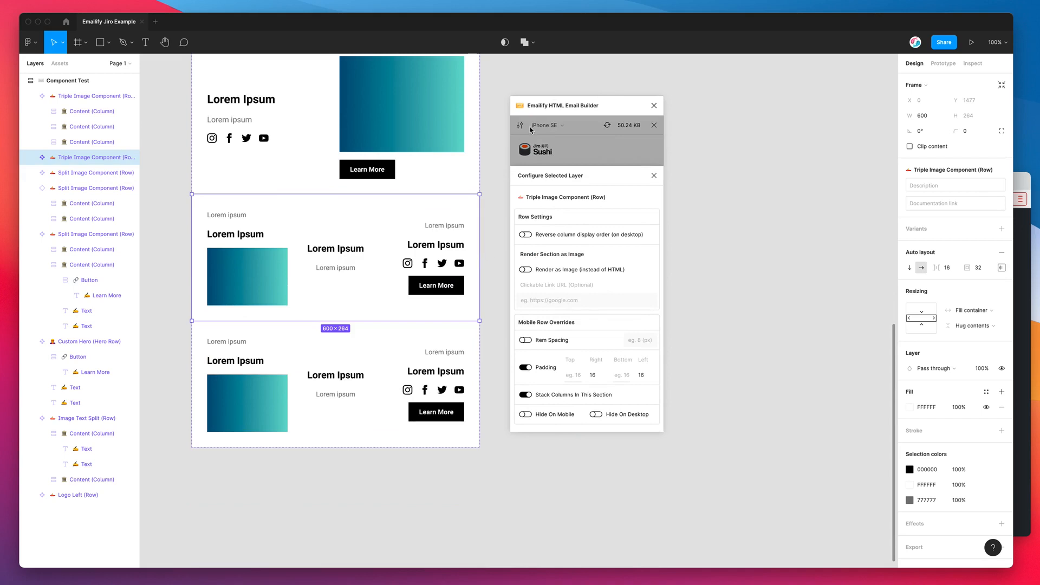
left_click(520, 127)
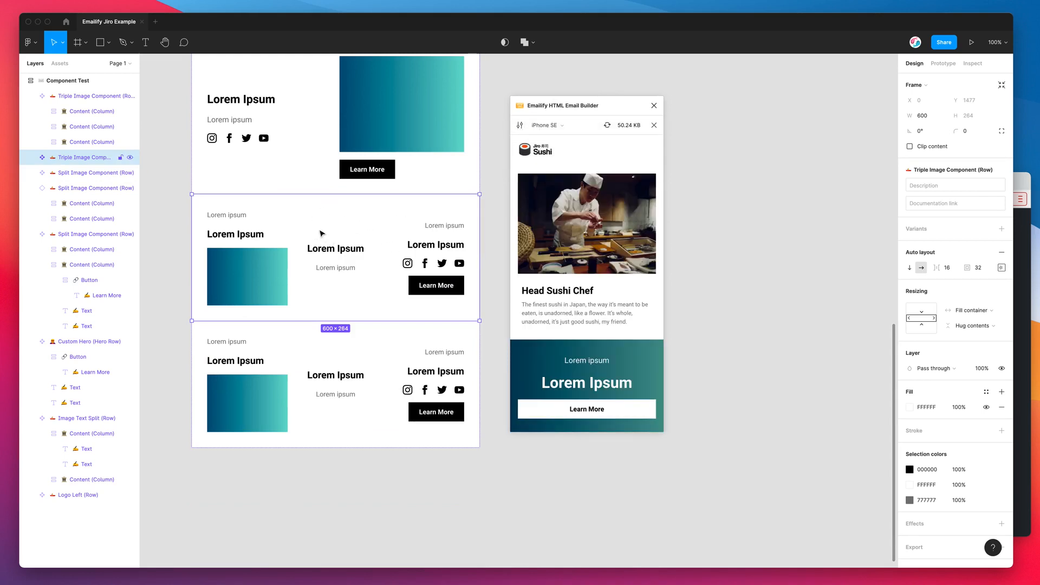
left_click(520, 125)
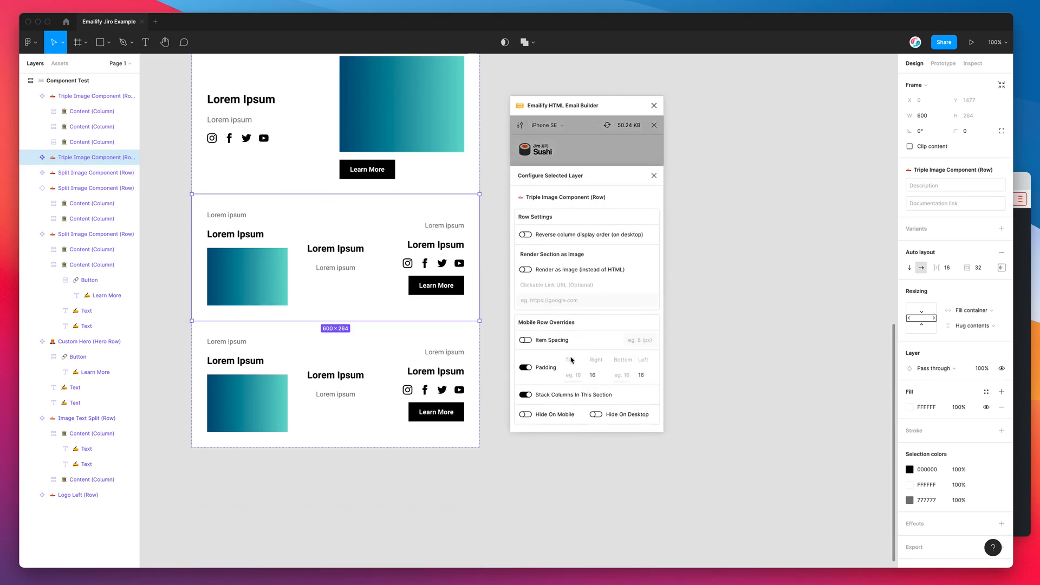
left_click(573, 145)
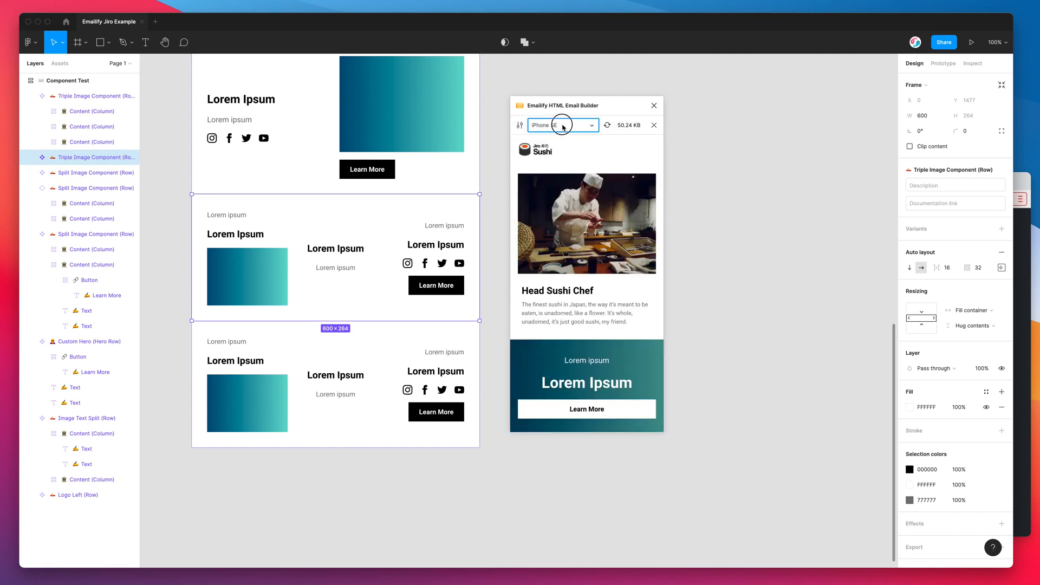
Step: Set the preview device to iPhone 12 and examine how the hero row renders
left_click(562, 126)
left_click(567, 166)
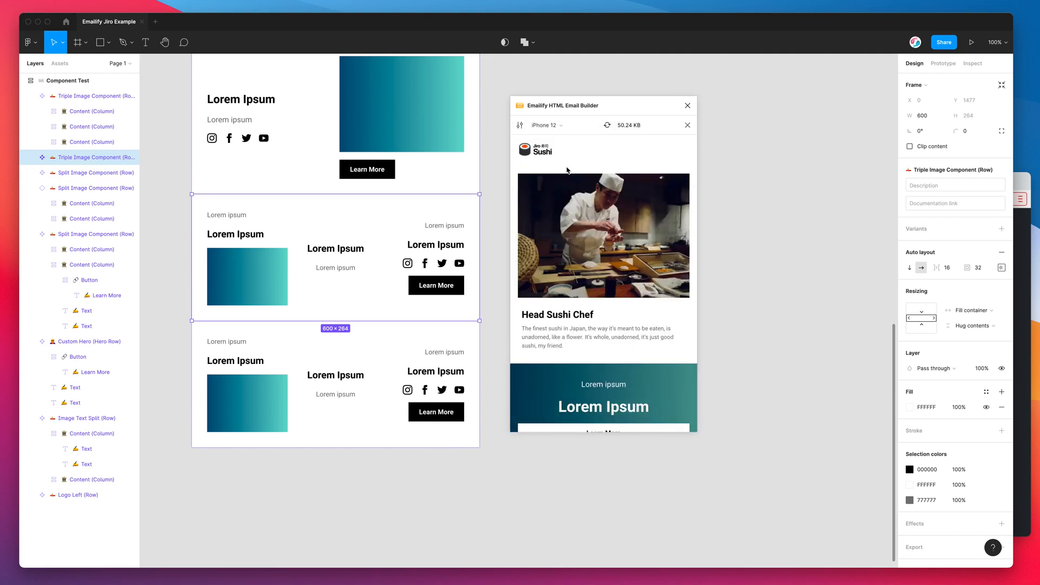
scroll(583, 315, "down", 5)
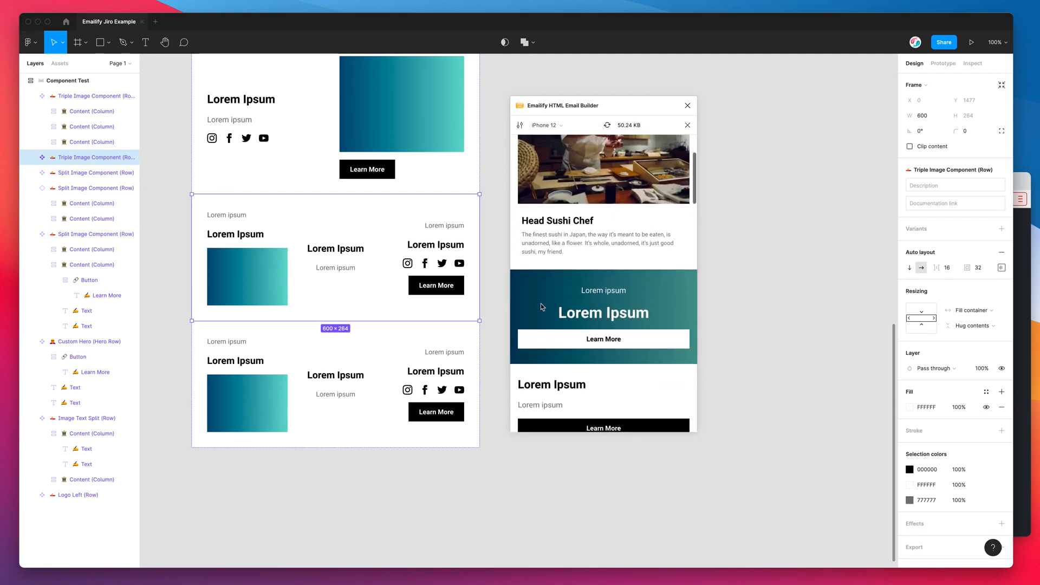
Step: Open the layer configuration and examine the mobile overrides for the upper three-column row's first column and middle title text
left_click(519, 125)
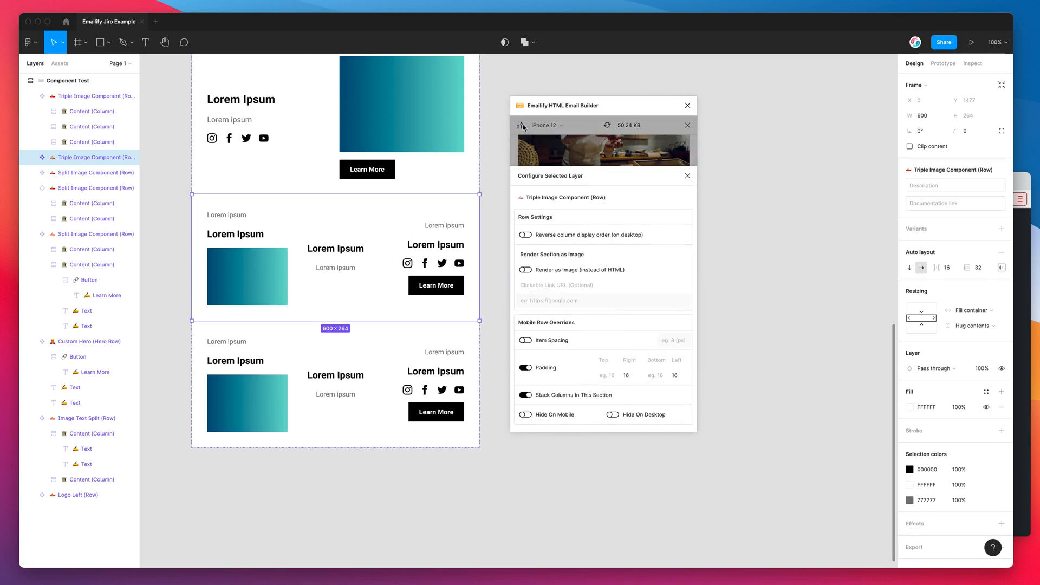
left_click(271, 221)
left_click(321, 245)
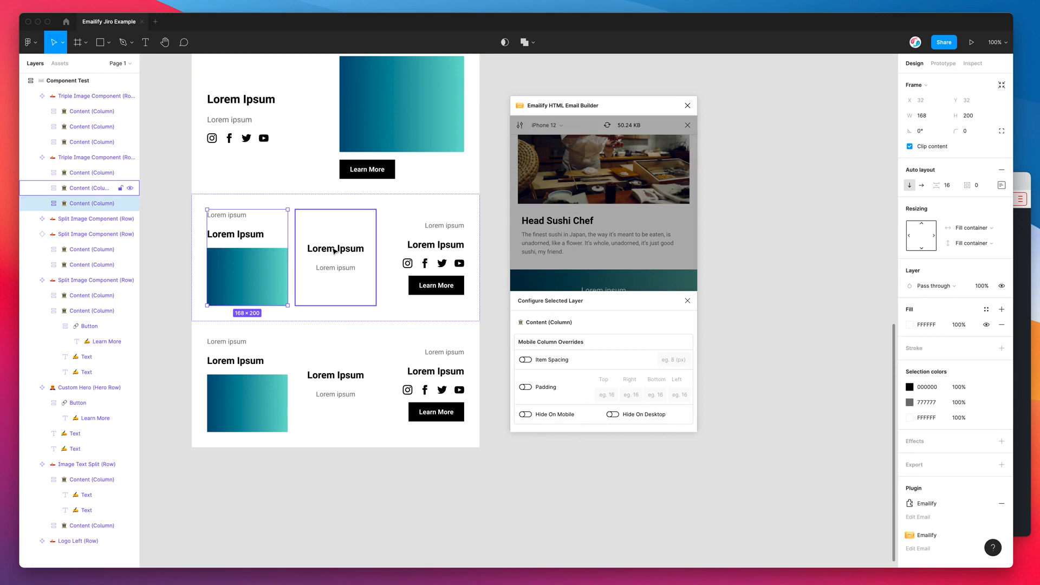
left_click(351, 251)
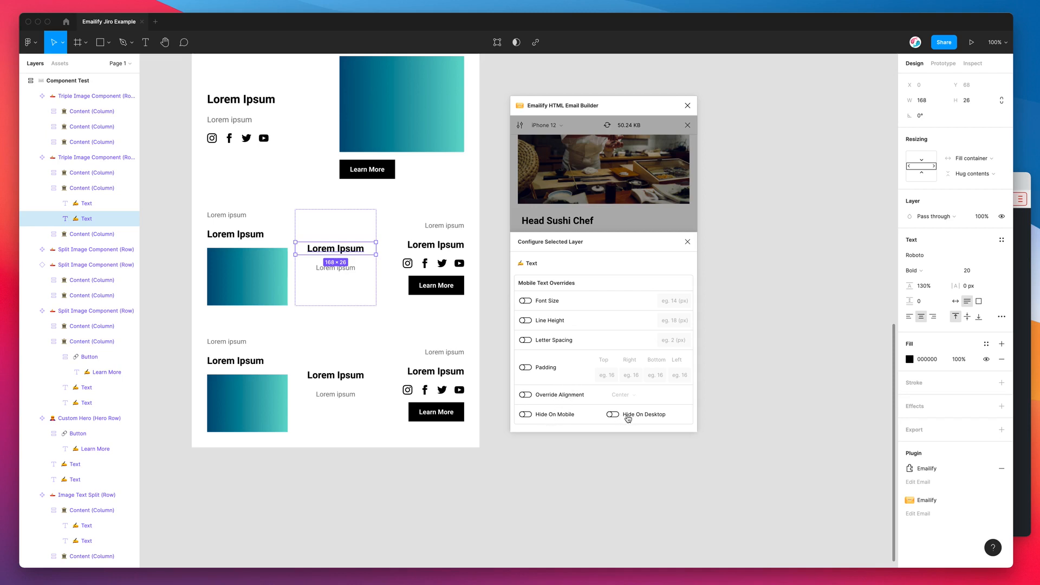
Step: Examine the link URL, alt text and mobile override settings of the Instagram and Facebook icons, then close the layer configuration
left_click(408, 264)
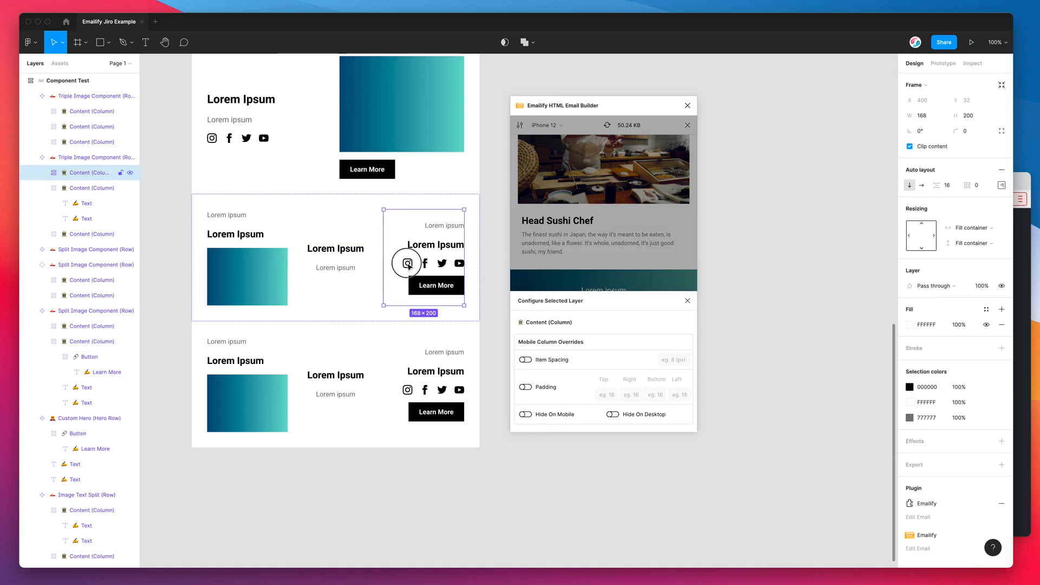
double_click(408, 265)
double_click(407, 263)
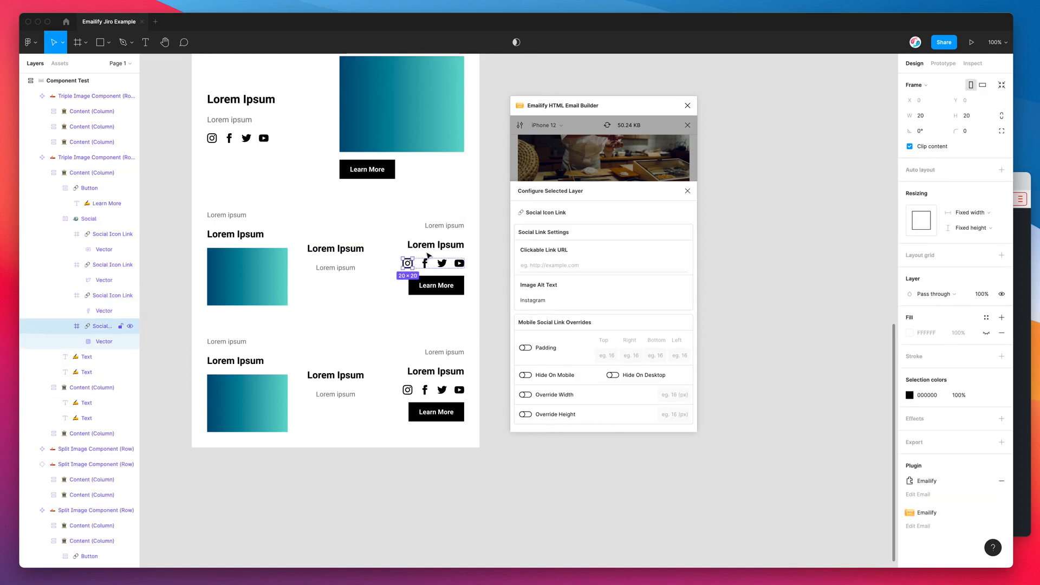
left_click(428, 250)
double_click(426, 264)
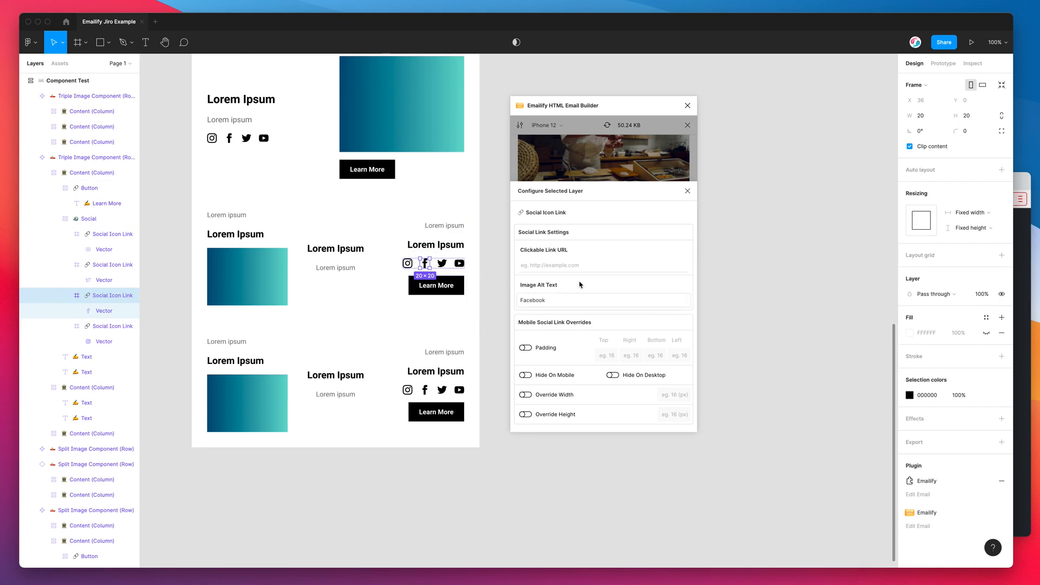
left_click(540, 266)
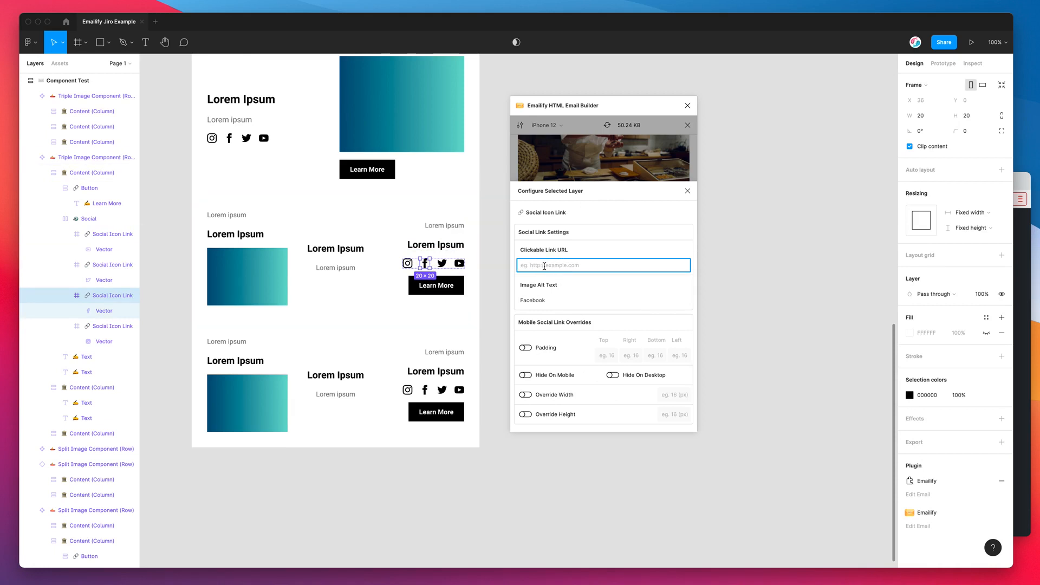
left_click(585, 170)
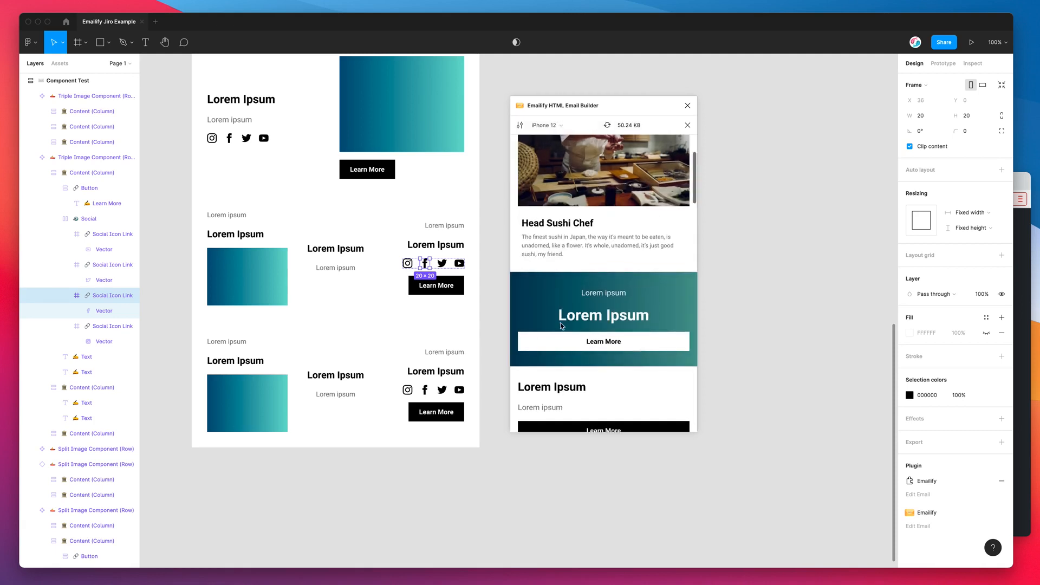
Step: Select the Head Sushi Chef description text, examine its mobile text overrides, and close the layer configuration
scroll(546, 310, "down", 5)
scroll(546, 309, "up", 5)
scroll(401, 258, "up", 10)
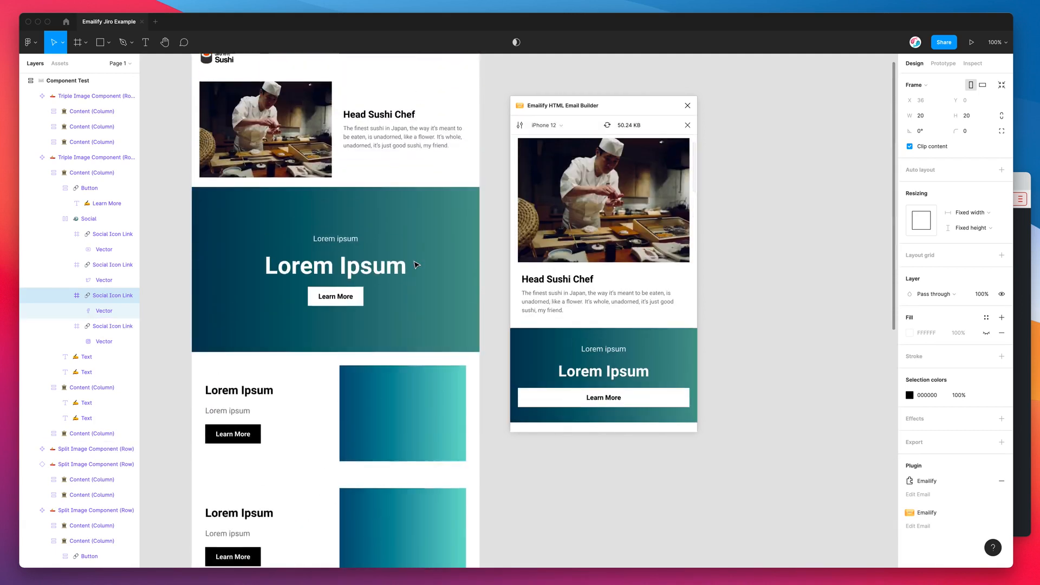
left_click(383, 245)
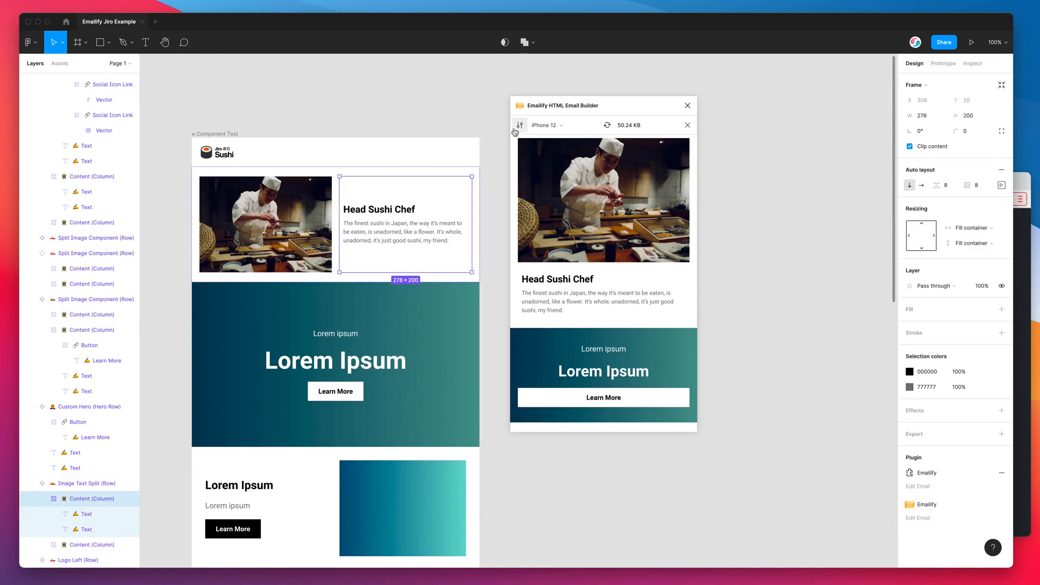
left_click(398, 234)
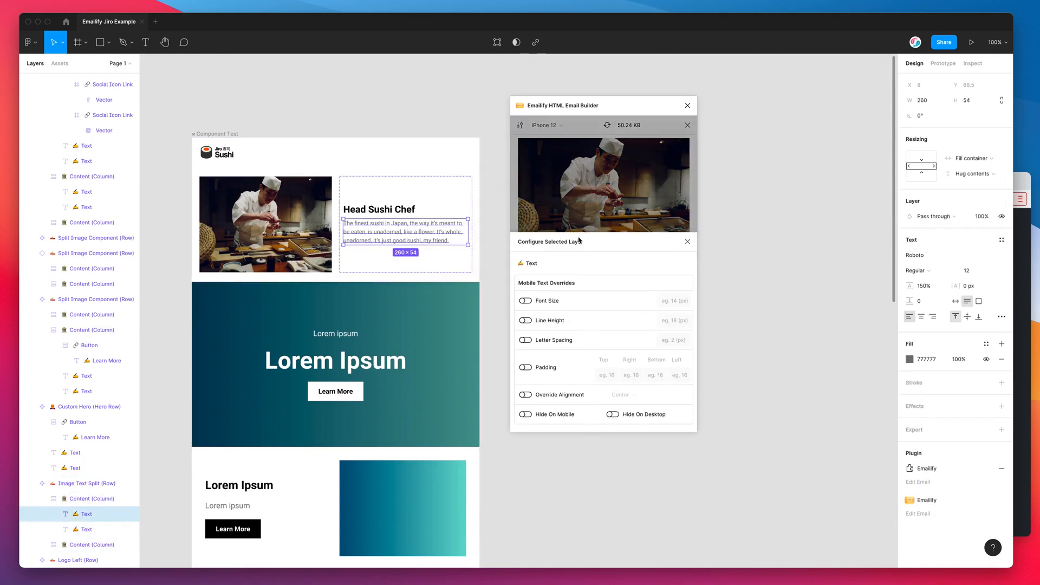
left_click(578, 208)
Step: Examine the hero and two-column rows in the iPhone 12 preview, and compare the email's rows in the Desktop preview
scroll(585, 227, "down", 2)
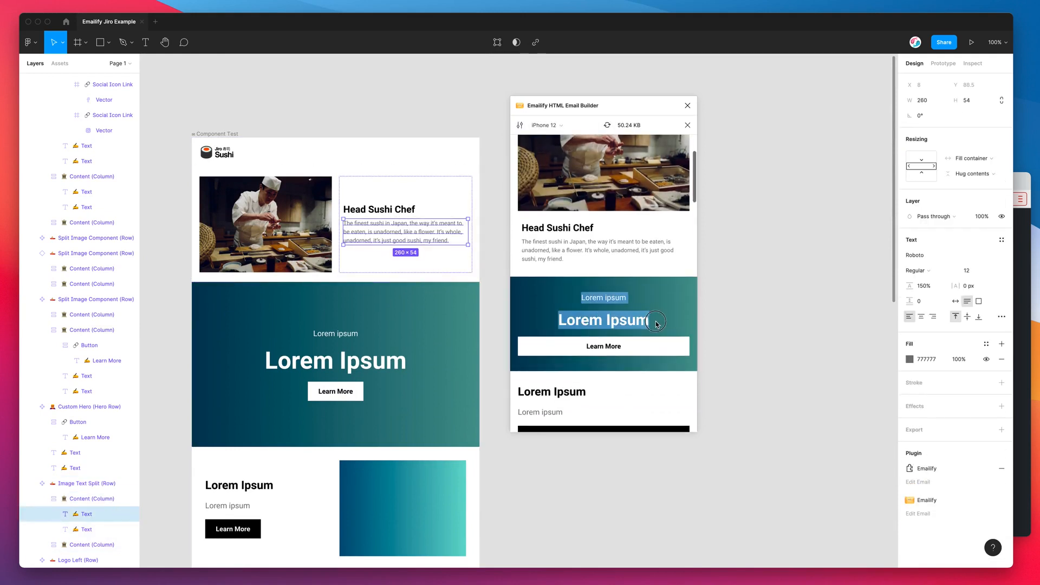
scroll(644, 323, "down", 5)
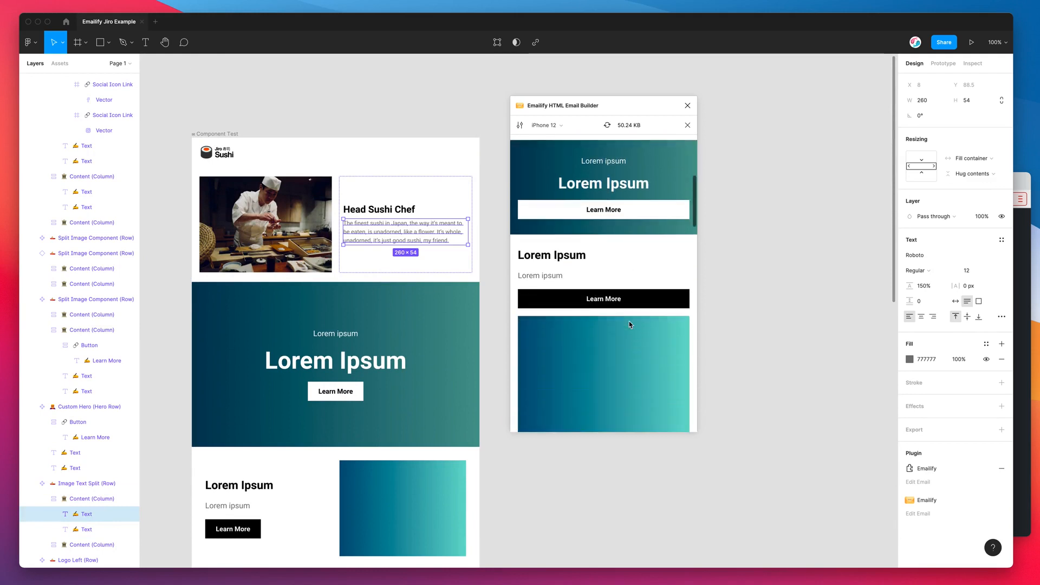
left_click(557, 125)
left_click(559, 142)
scroll(399, 270, "down", 3)
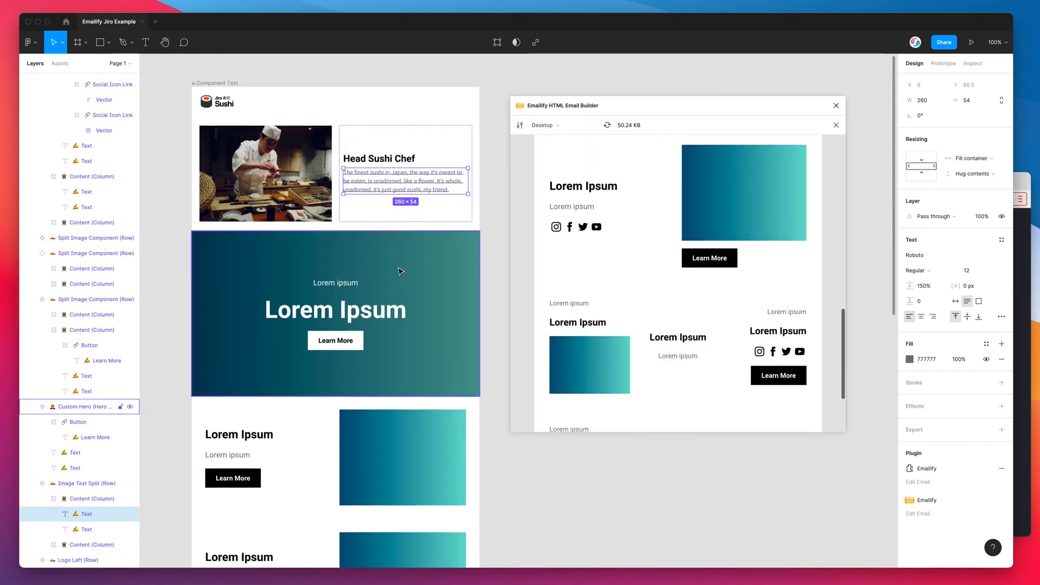
Step: Close the email preview, examine the content blocks offered for a new custom component, and leave the component creator without saving
left_click_drag(789, 106, 774, 113)
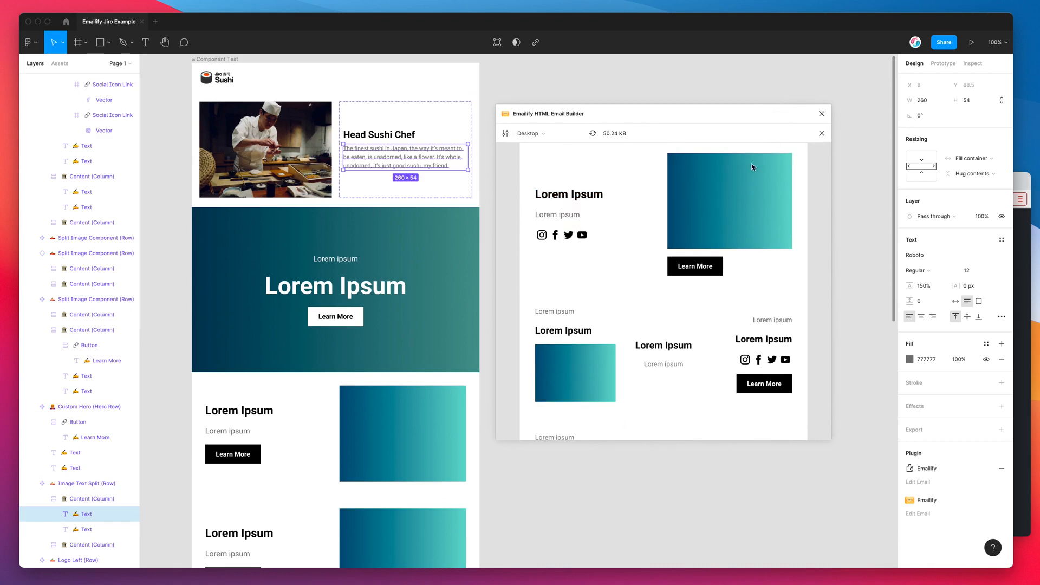
left_click(822, 133)
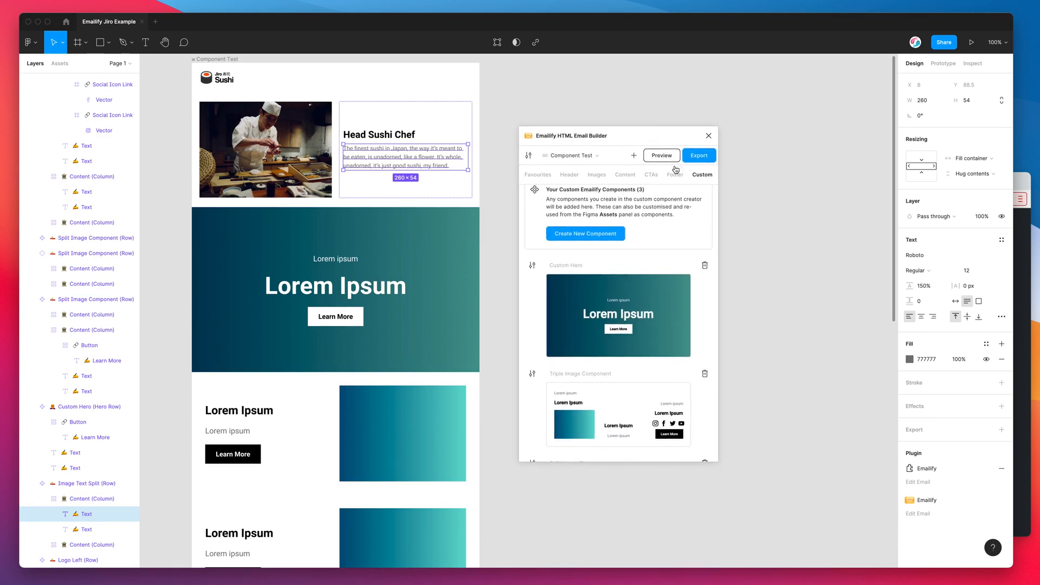
scroll(570, 219, "up", 1)
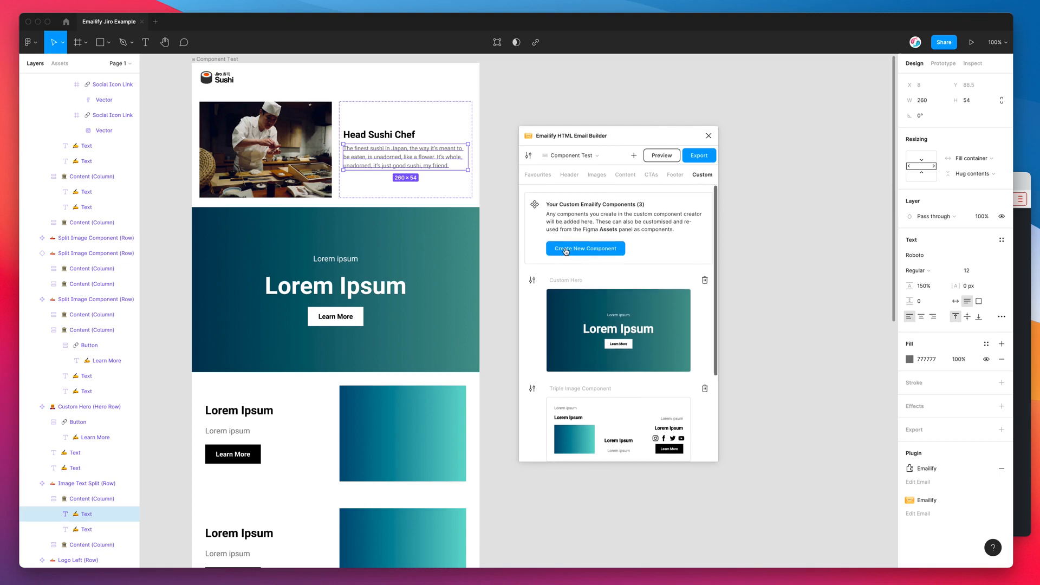
left_click(565, 249)
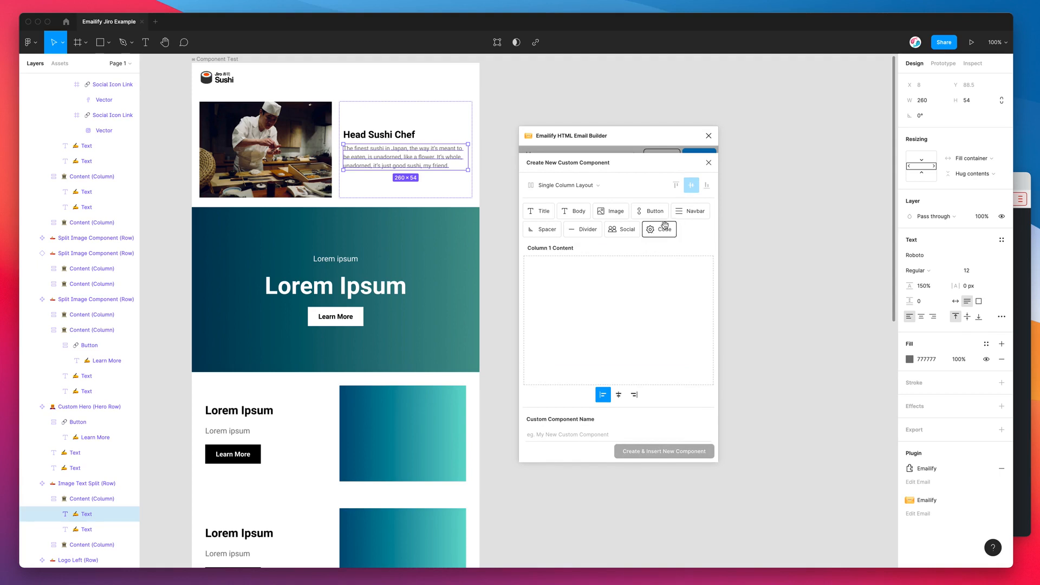
left_click_drag(653, 143, 648, 150)
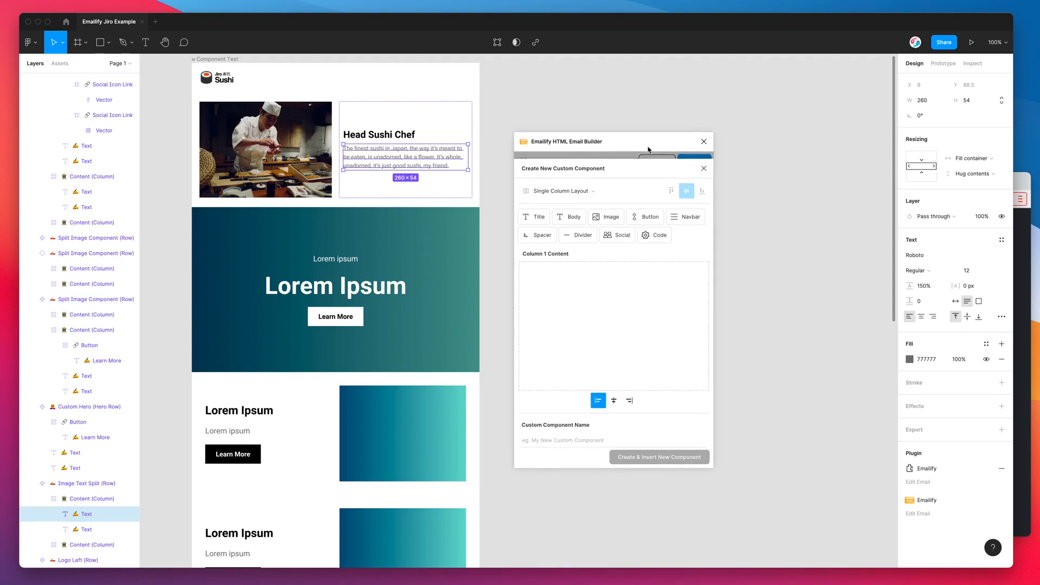
left_click(599, 156)
Step: Add a Code block below the button in column 2 of the saved Split Image Component and update the component
scroll(403, 293, "down", 10)
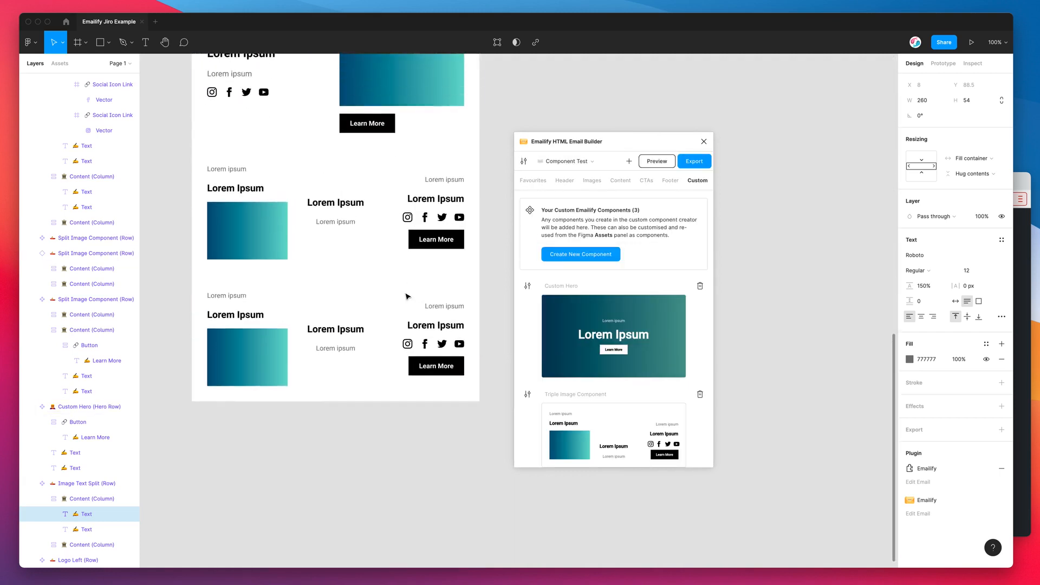
scroll(406, 293, "up", 2)
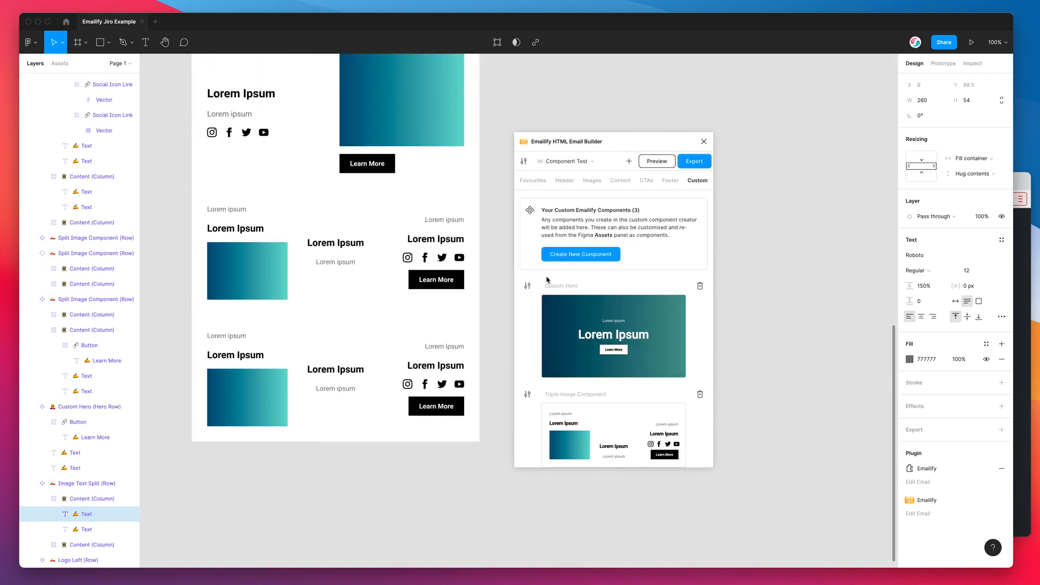
scroll(553, 278, "down", 4)
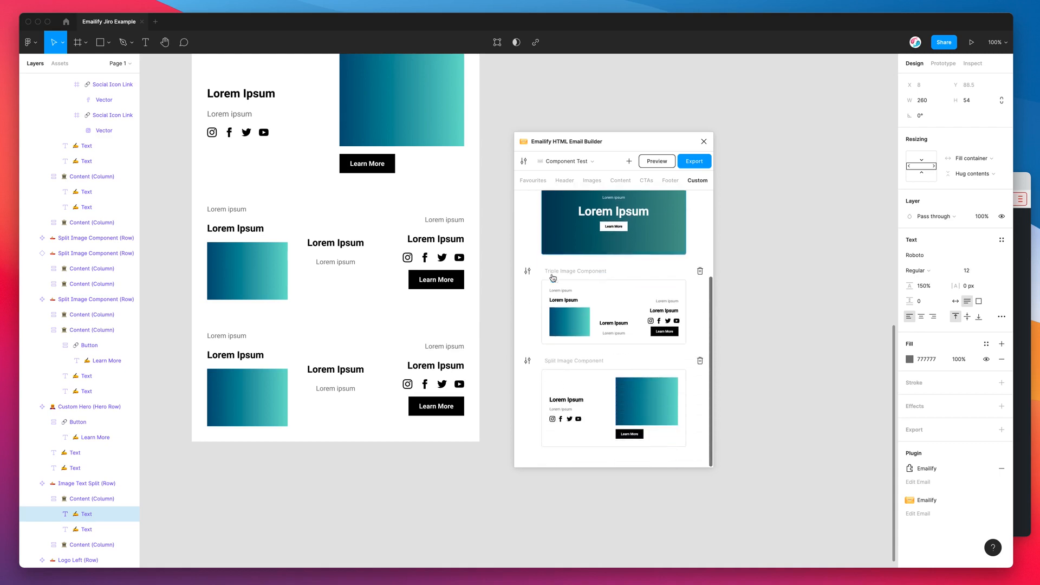
left_click(527, 361)
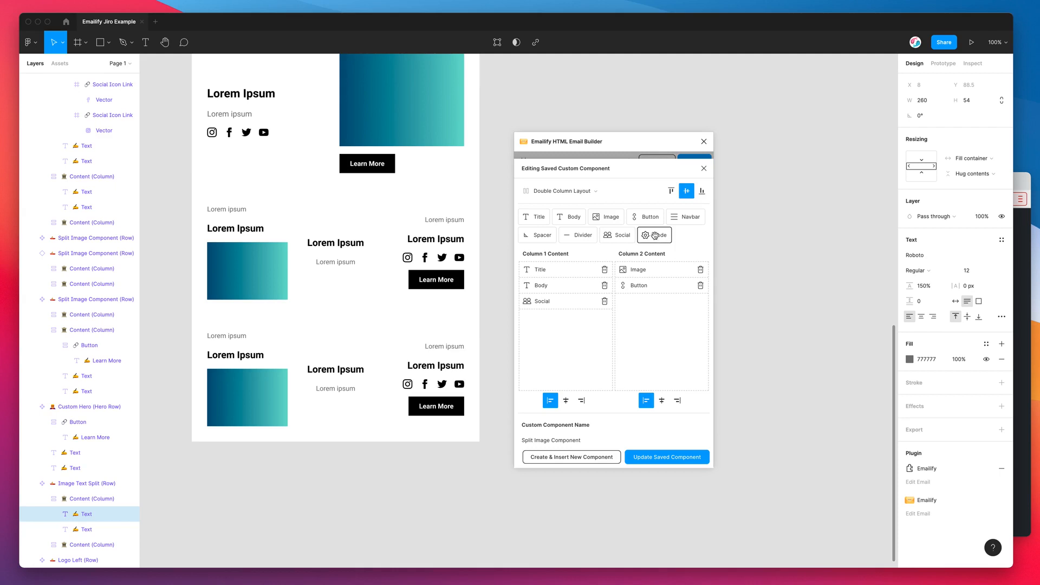
left_click_drag(654, 235, 636, 303)
left_click(654, 458)
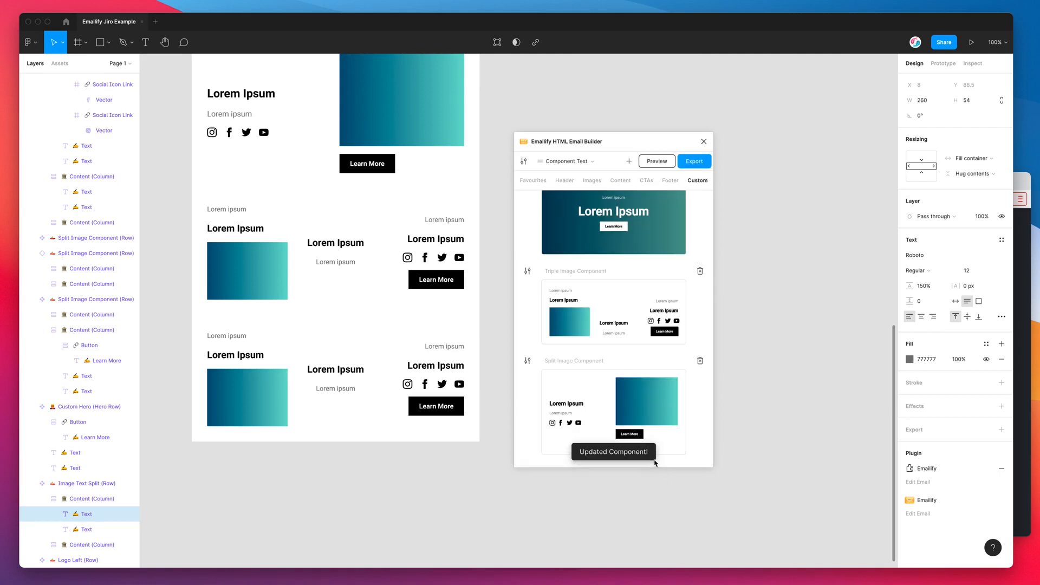
Step: Insert the updated Split Image Component at the end of the Component Test email
left_click(615, 410)
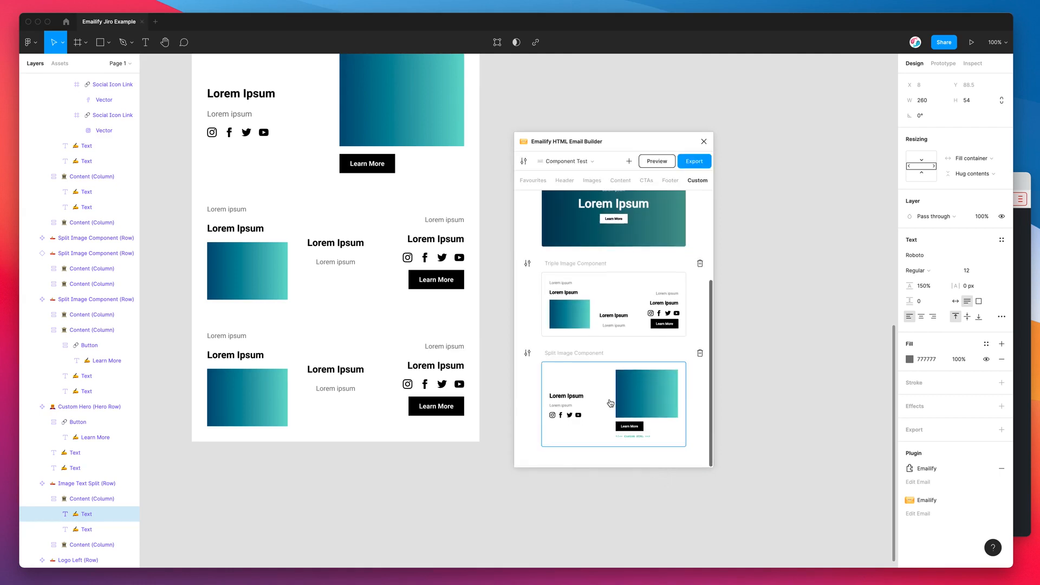
scroll(410, 401, "down", 3)
scroll(410, 401, "down", 3)
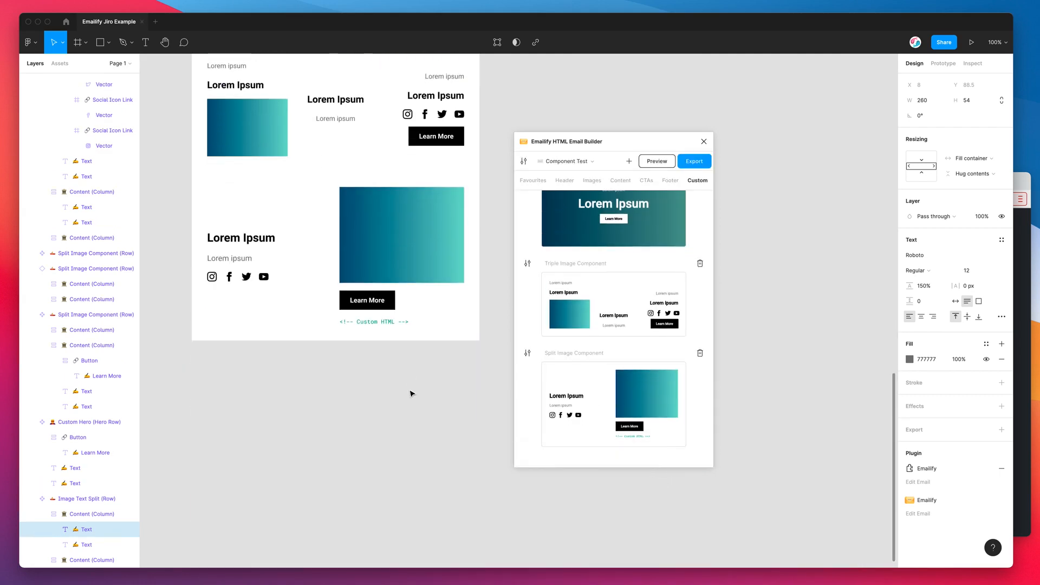
Step: Add "<table><tr><td>Hello</td></tr></table>" on a new line below the comment in the last row's Custom HTML text
left_click(377, 324)
left_click(377, 324)
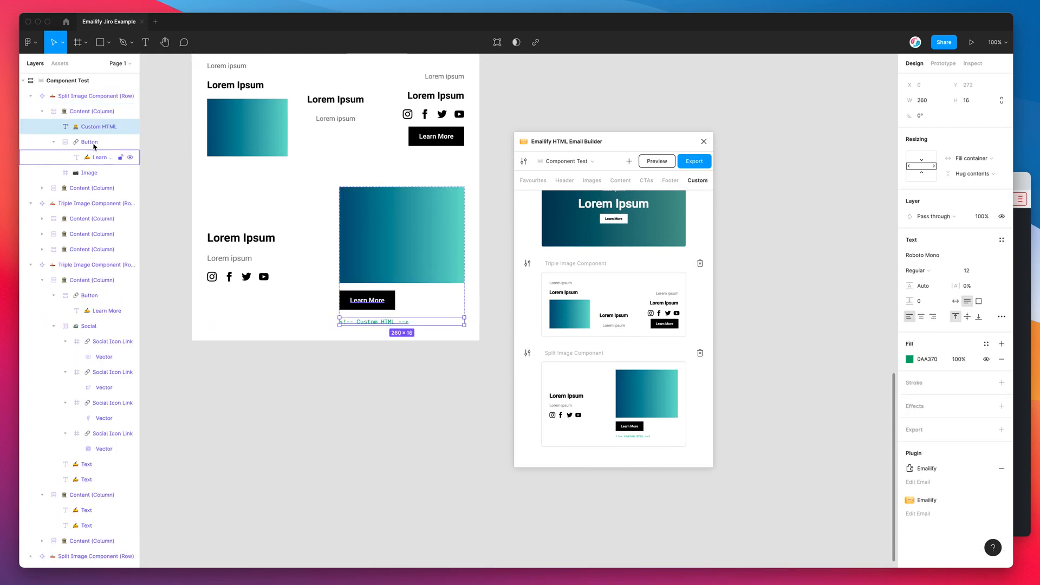
double_click(393, 322)
left_click(418, 321)
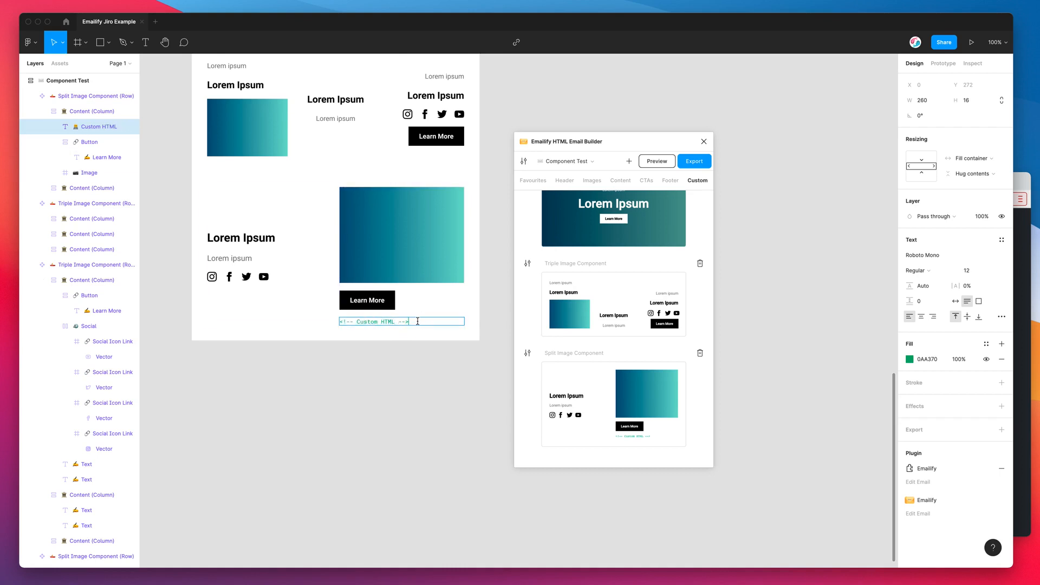
key("Return")
type("<table>")
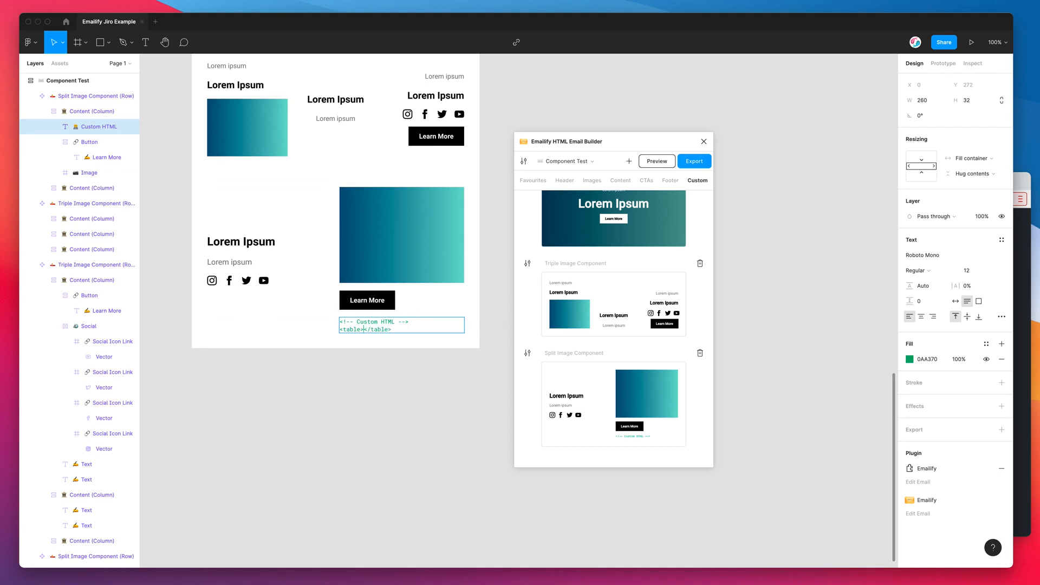
type("<tr></tr")
type("><tr>")
type("<td>")
type("Hello")
type("</td></tr")
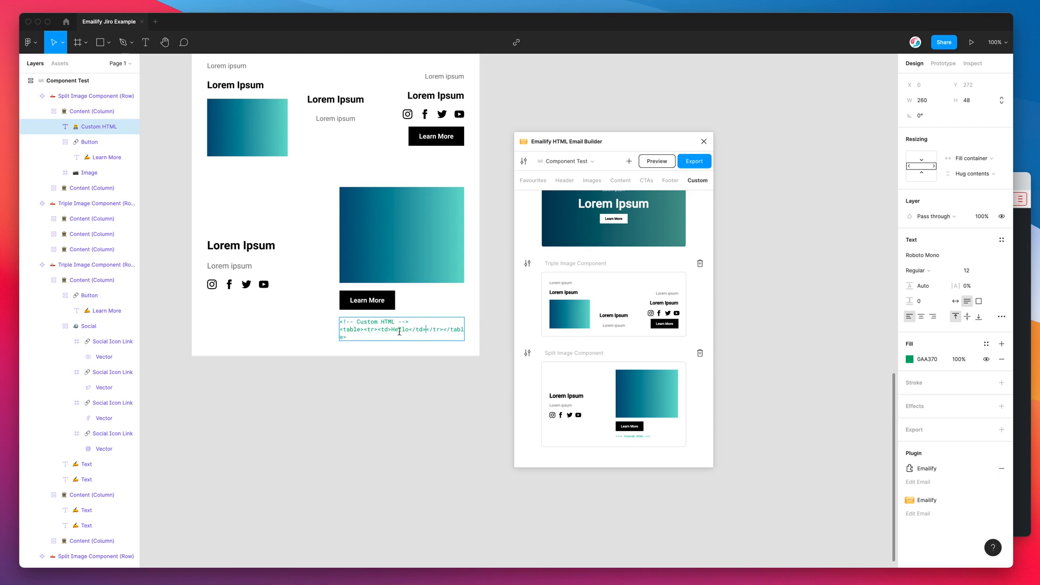
key("Escape")
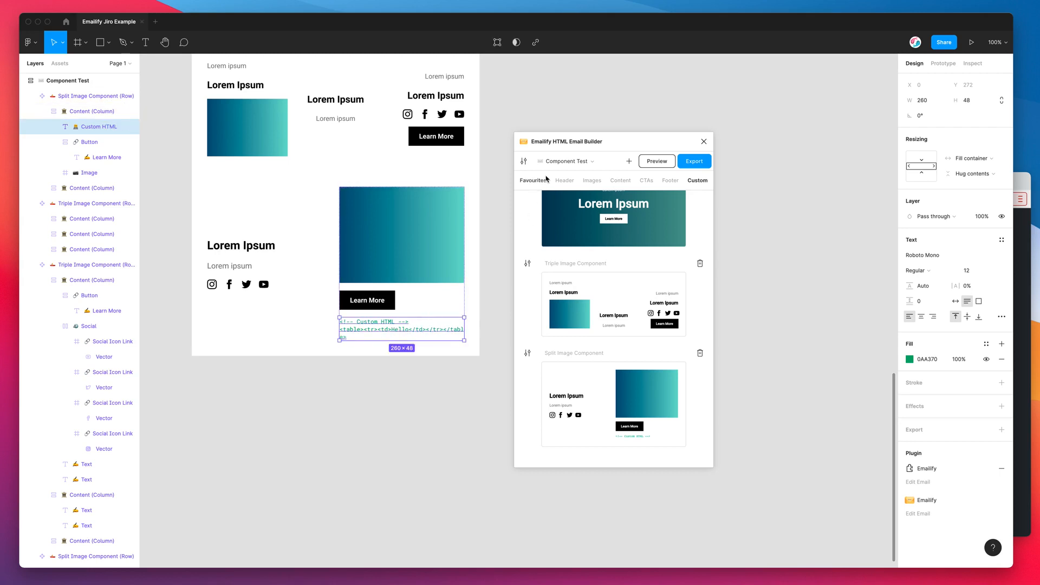
Step: Preview the email on iPhone SE and examine how the custom HTML renders below the last button
left_click(654, 162)
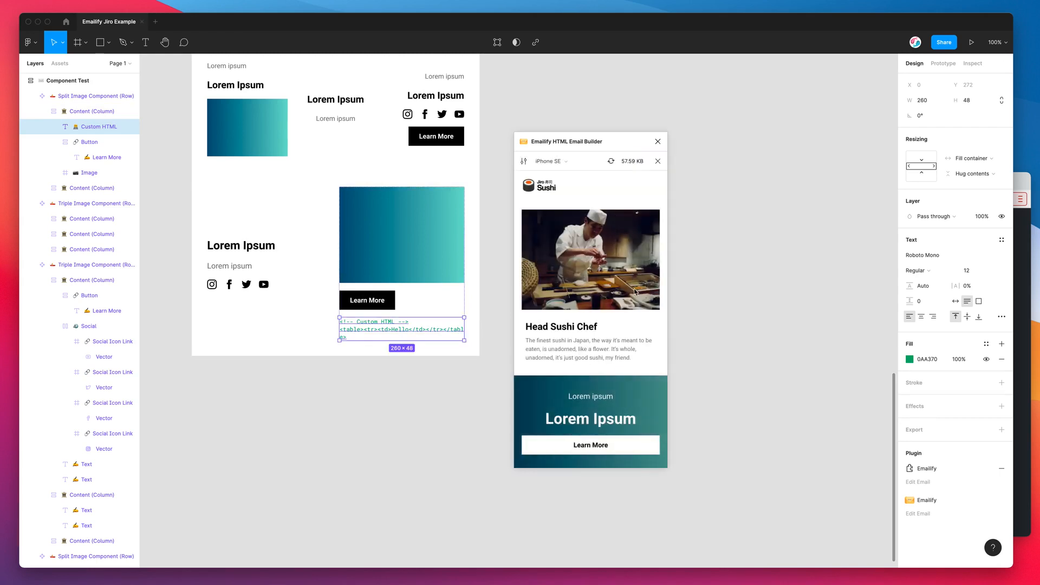
scroll(585, 285, "down", 10)
scroll(585, 285, "down", 3)
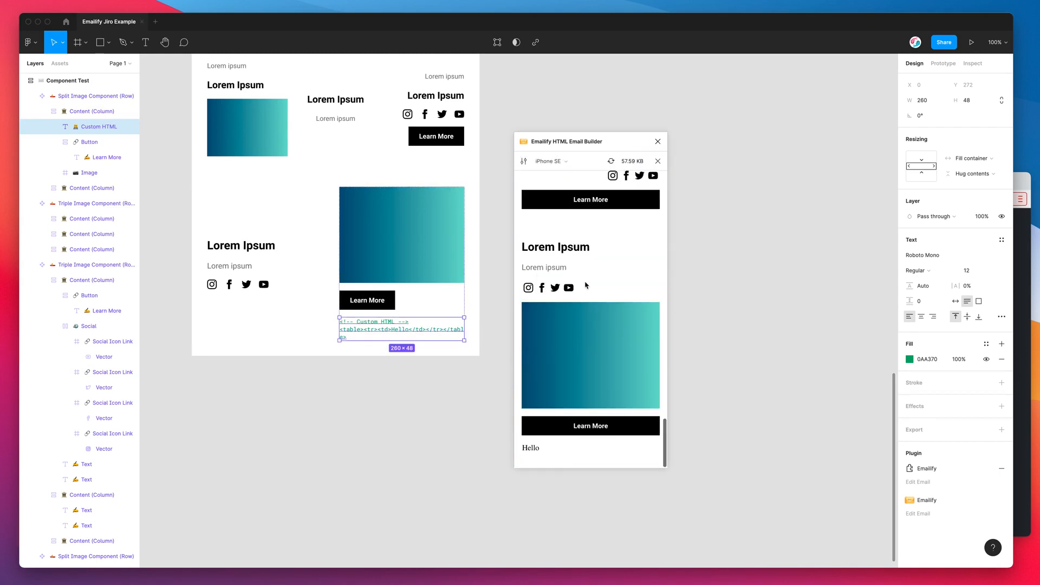
left_click_drag(523, 449, 541, 451)
left_click(537, 449)
left_click(537, 449)
Step: Compare the table markup in the Custom HTML text with its rendered Hello text in the preview
double_click(372, 329)
left_click(373, 329)
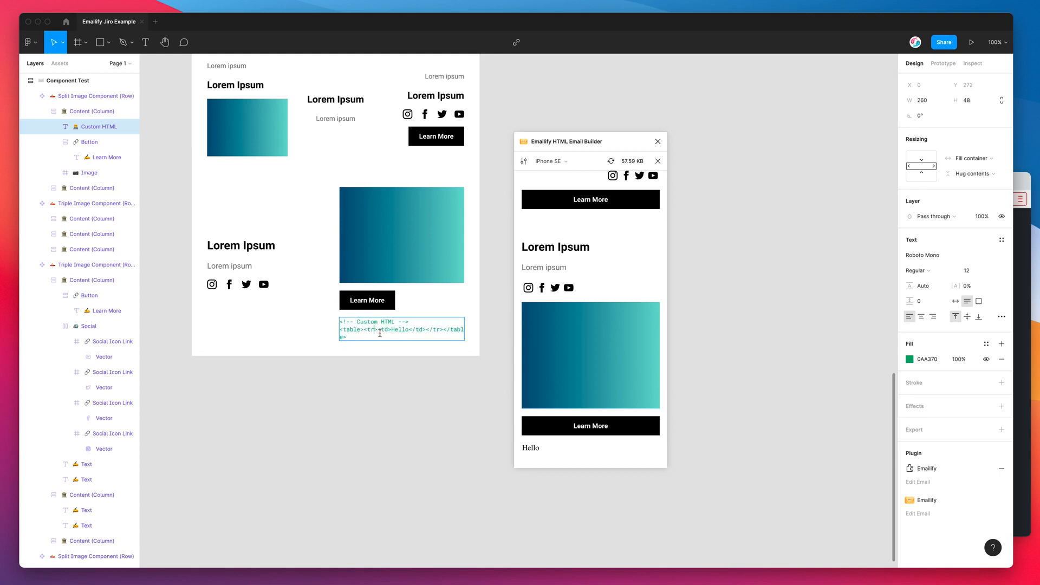
left_click_drag(383, 337, 340, 322)
left_click(346, 322)
mouse_move(525, 449)
left_mouse_down()
mouse_move(541, 446)
mouse_move(516, 444)
left_mouse_up()
left_click_drag(392, 335, 337, 330)
left_click(354, 336)
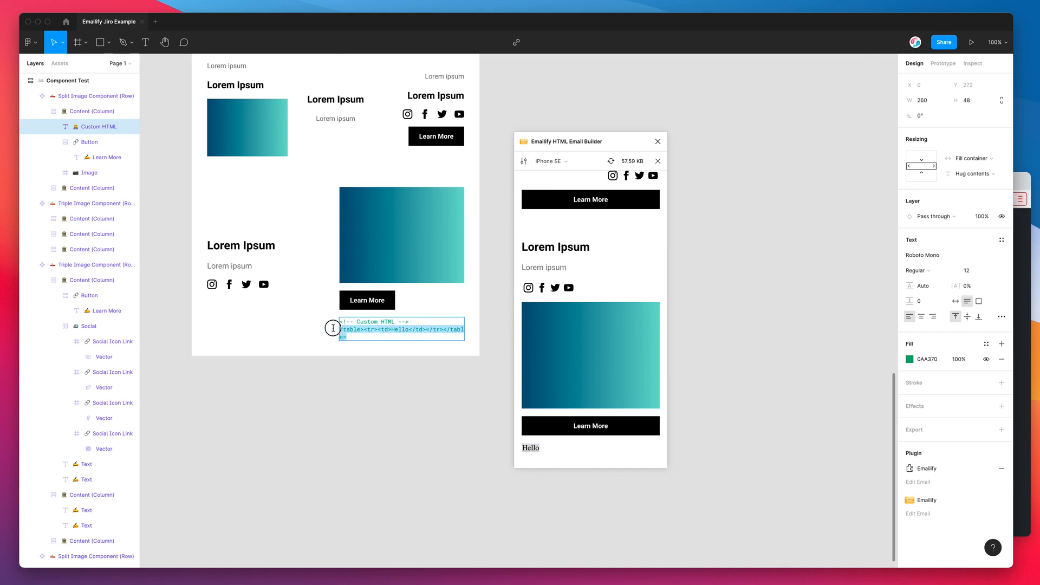
left_click(372, 335)
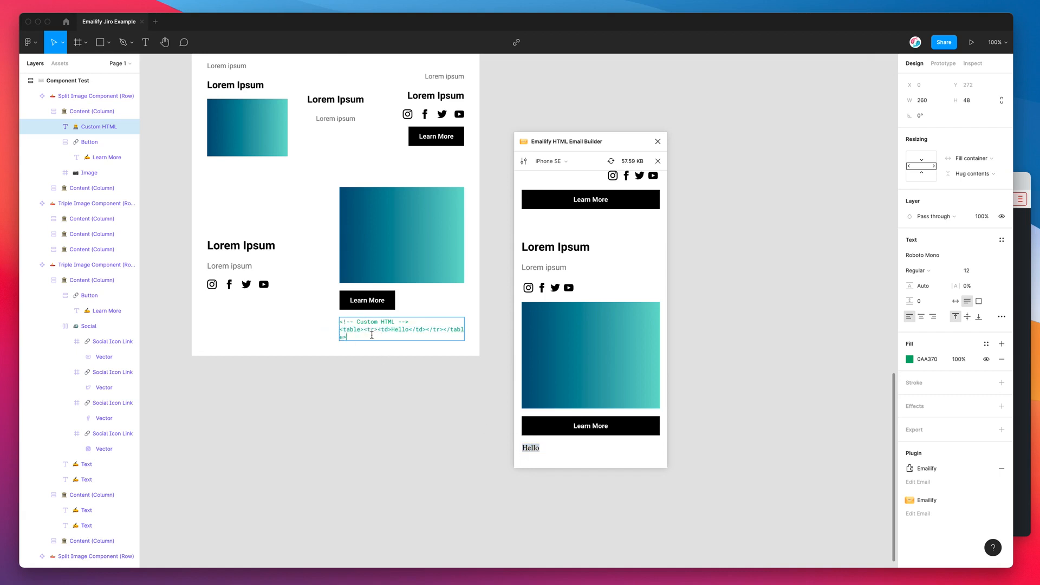
left_click_drag(372, 335, 340, 330)
left_click(359, 336)
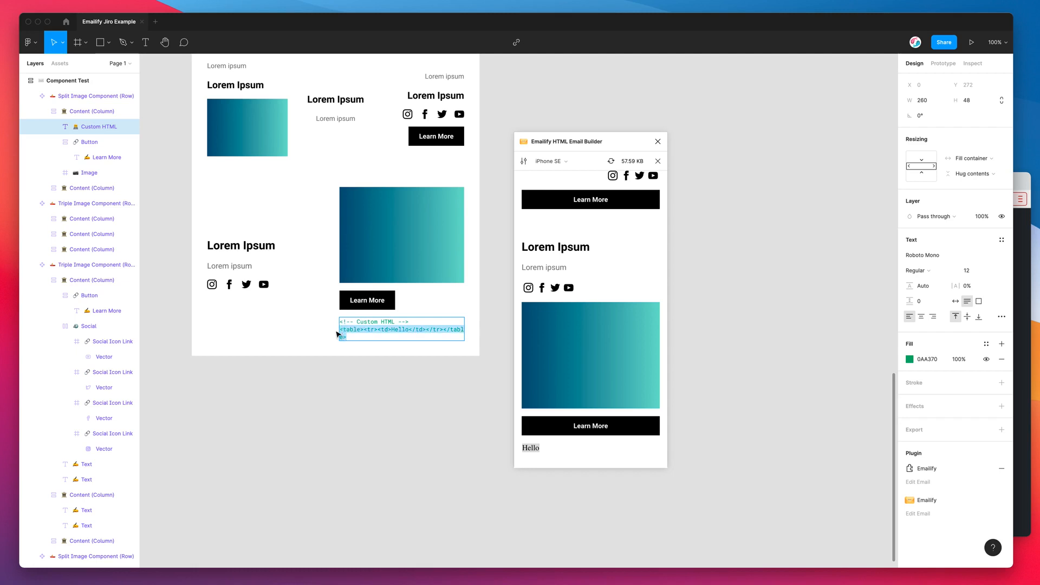
left_click(430, 334)
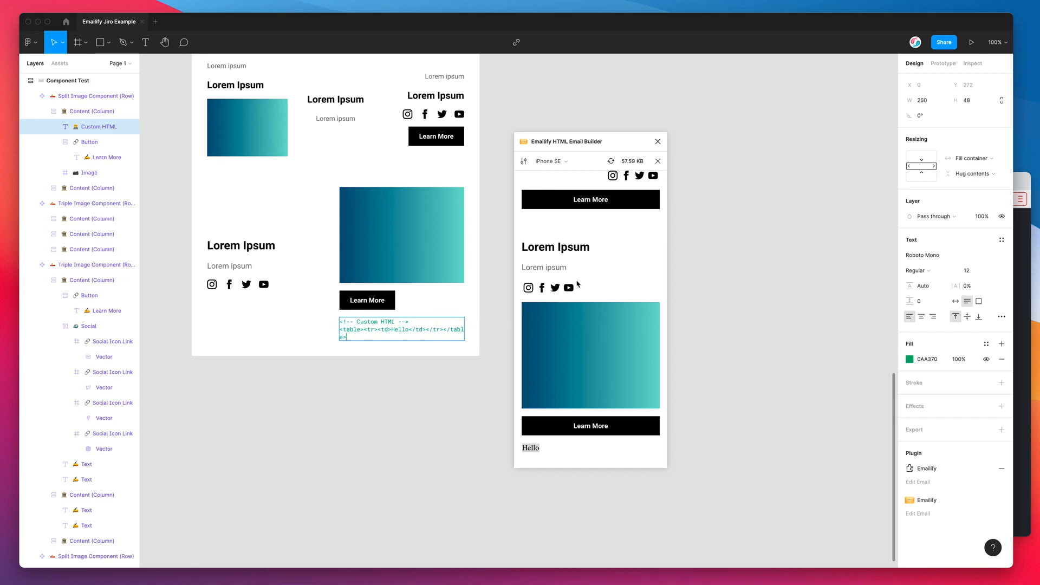
Step: Select the Component Test email frame, open its layer configuration, and examine the custom code injection settings
scroll(457, 158, "up", 4)
scroll(457, 158, "up", 10)
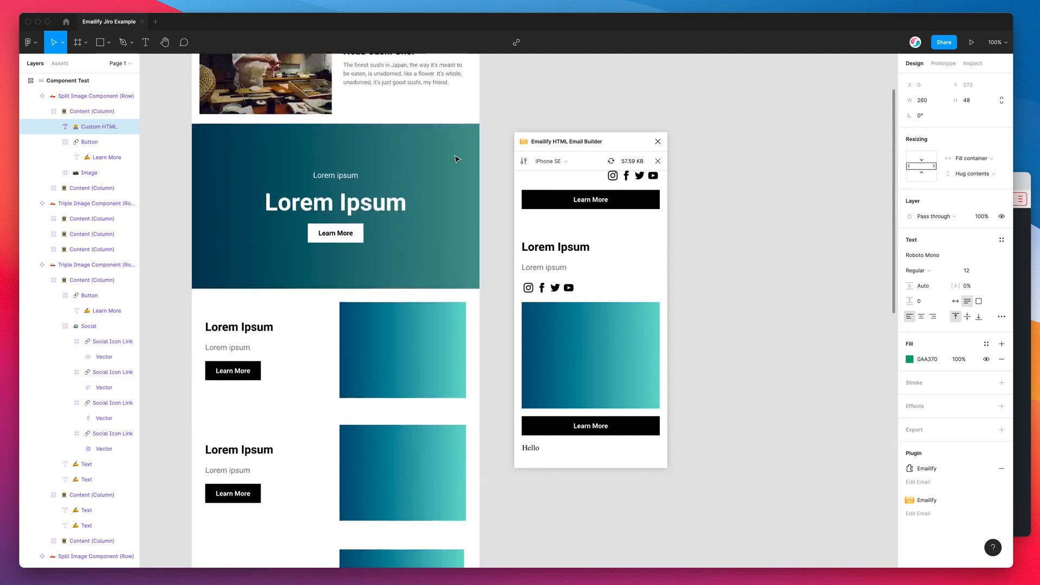
left_click(226, 161)
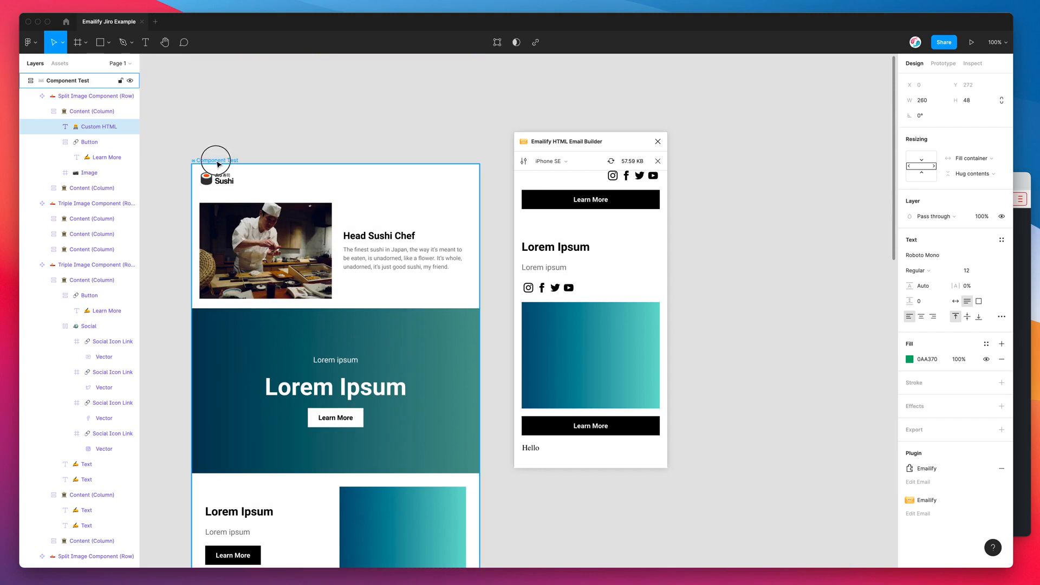
left_click(523, 162)
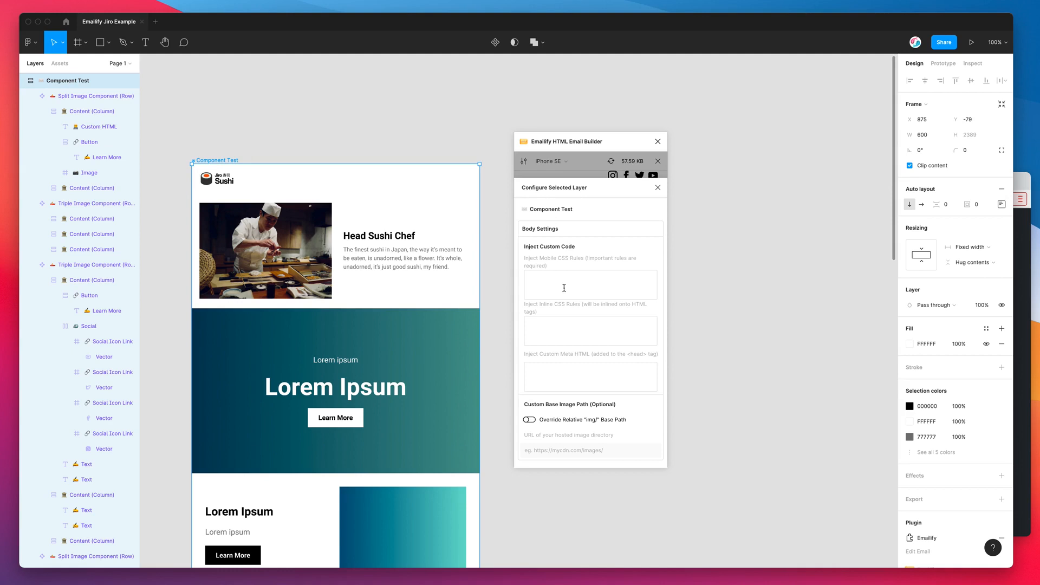
left_click(554, 324)
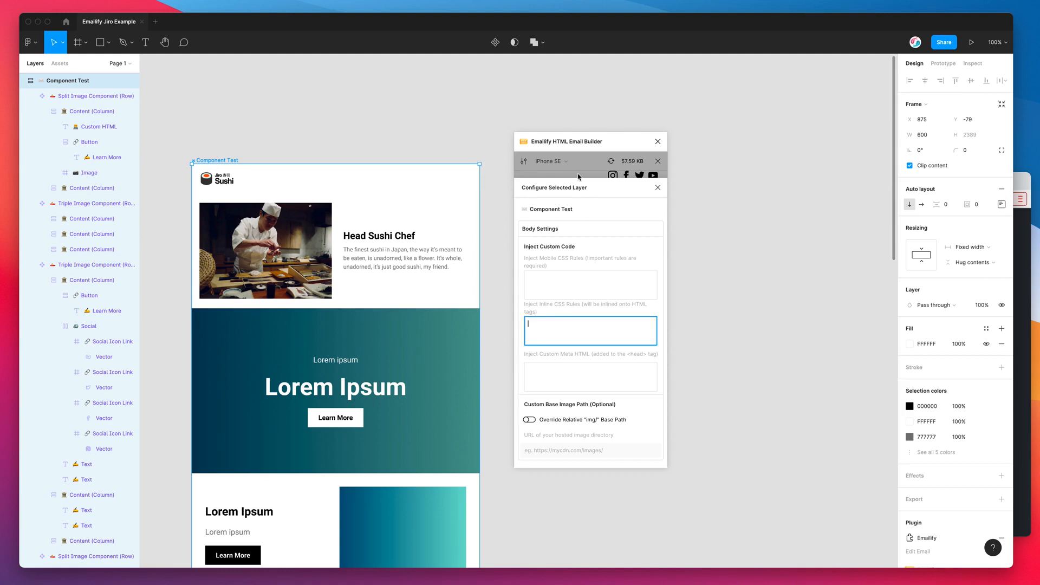
Step: Switch the preview to iPhone 12 Pro Max and reopen the Component Test frame's layer configuration
left_click(564, 161)
left_click(563, 194)
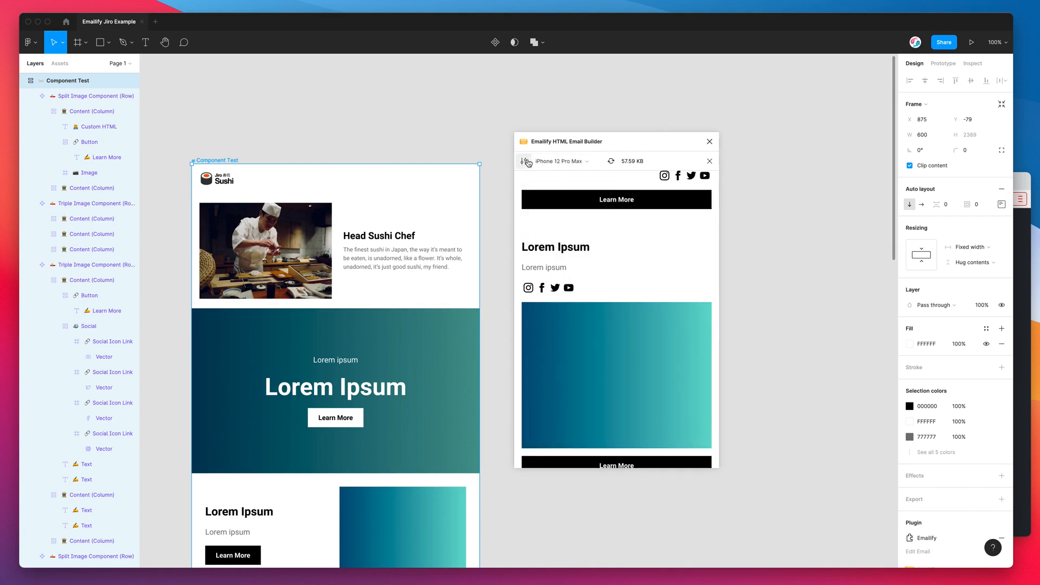
left_click(523, 160)
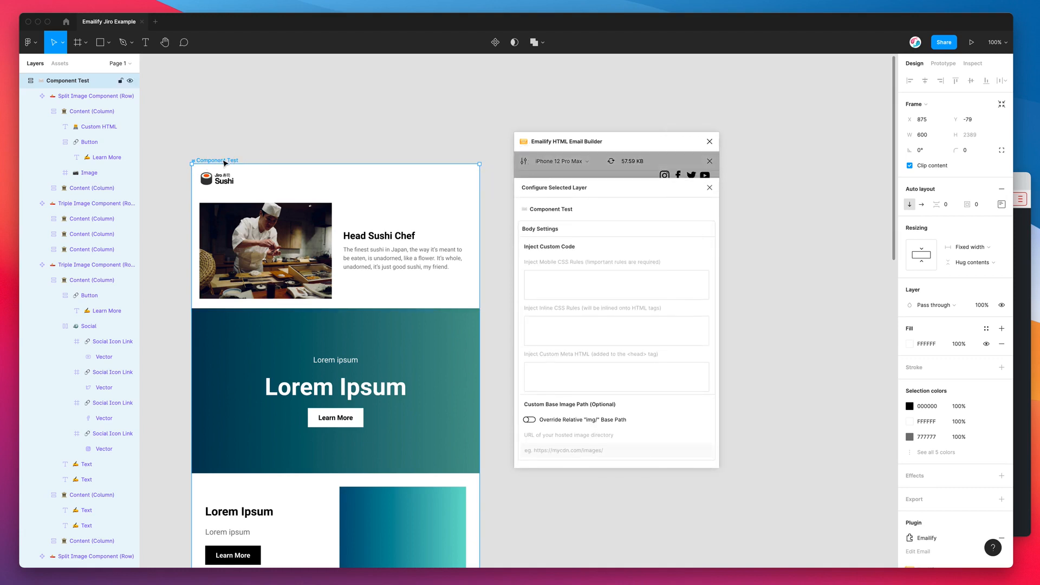
Step: Inject the inline CSS rule ".blue { color: blue; font-size: 24px; font-family: 'Arial', sans-serif; }" into the email and close the configuration
left_click(575, 328)
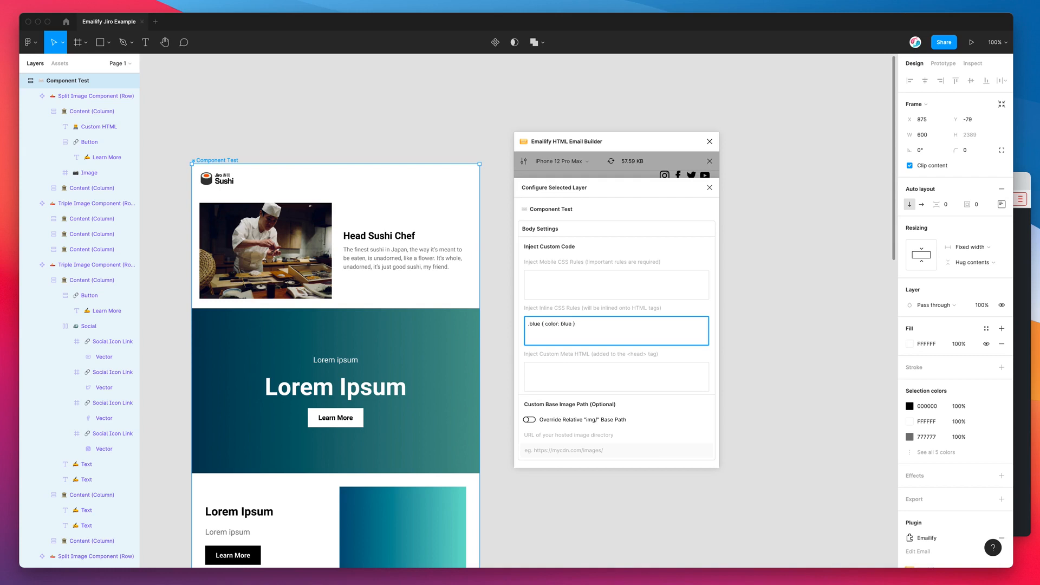
left_click(586, 325)
left_click_drag(605, 325, 497, 321)
left_click(585, 325)
type("font-size: 24px; font-family: 'Arial', sand")
type("-serif;")
left_click_drag(546, 323, 689, 322)
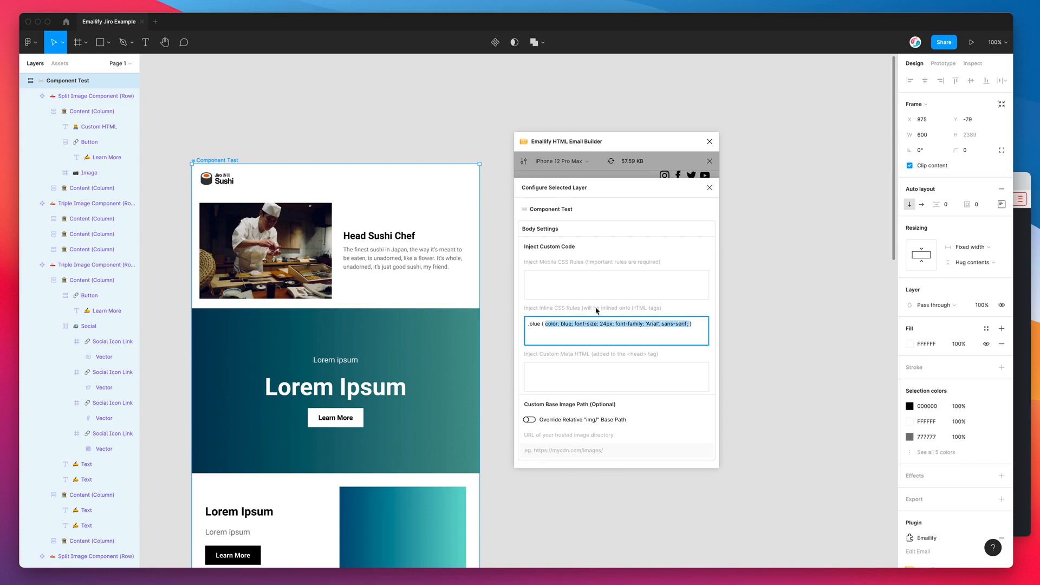
left_click(632, 323)
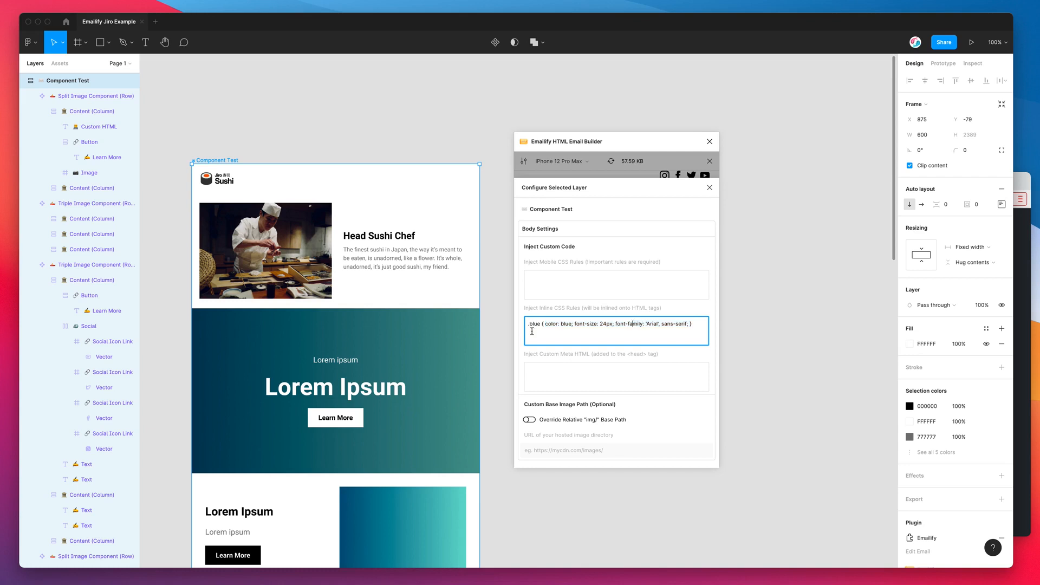
double_click(534, 324)
left_click(633, 176)
Step: Delete the Triple Image rows, the extra Split Image rows and the Custom Hero row from the Component Test email
scroll(442, 271, "down", 4)
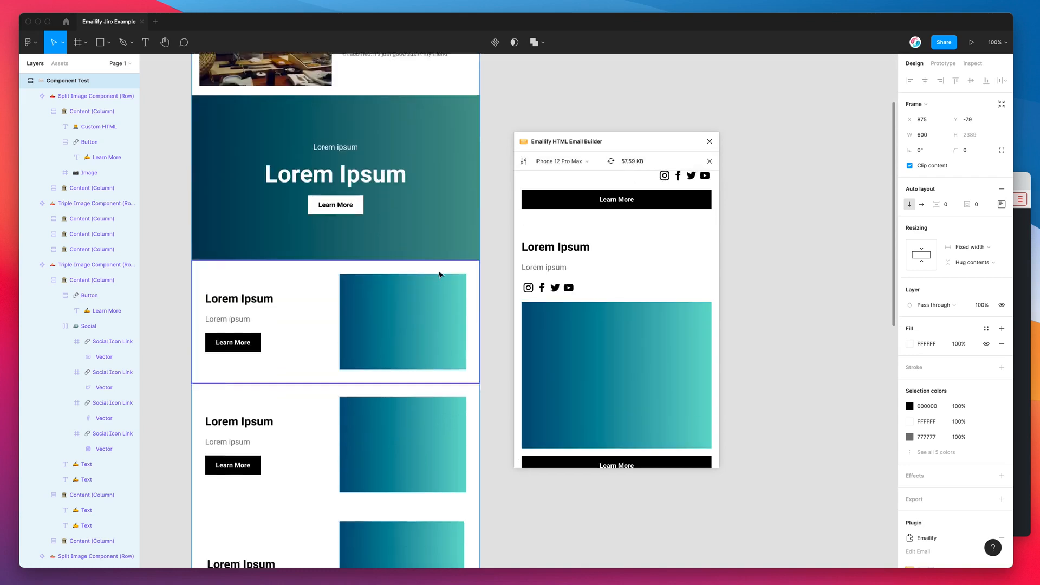
scroll(439, 275, "down", 5)
left_click(390, 311)
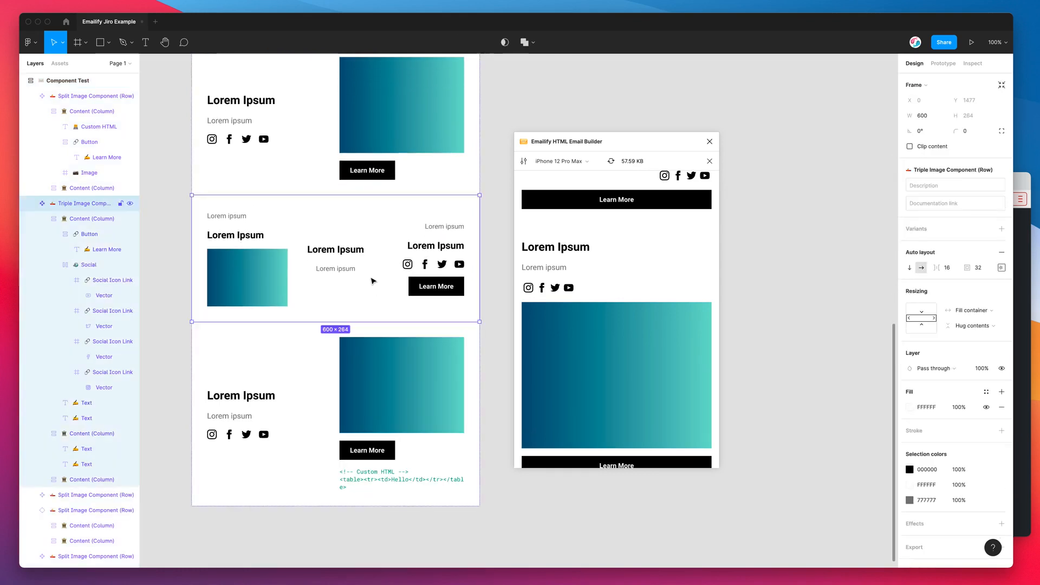
key("Delete")
key("Delete")
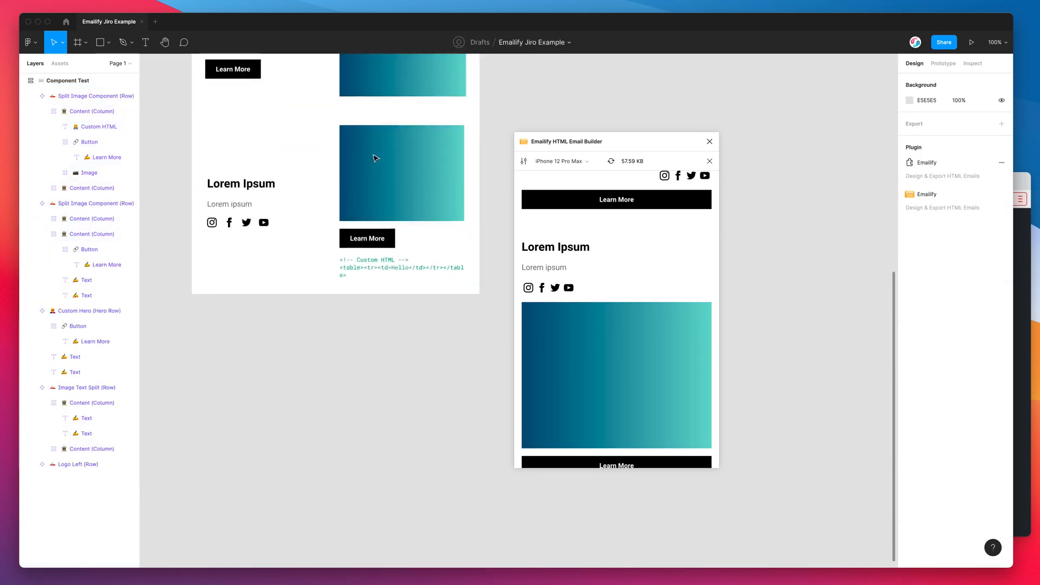
scroll(374, 163, "up", 5)
left_click(365, 250)
key("Delete")
left_click(375, 210)
key("Delete")
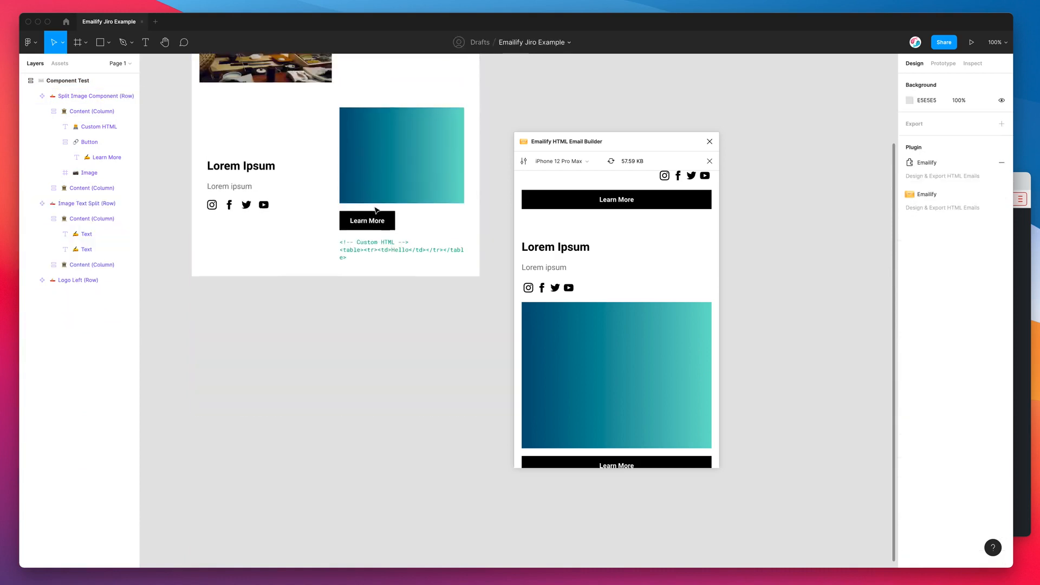
Step: Delete the Image Text Split row and the Logo Left row, keeping only the row with the custom HTML
scroll(376, 184, "up", 2)
left_click(376, 163)
key("Delete")
scroll(333, 217, "up", 3)
left_click(333, 222)
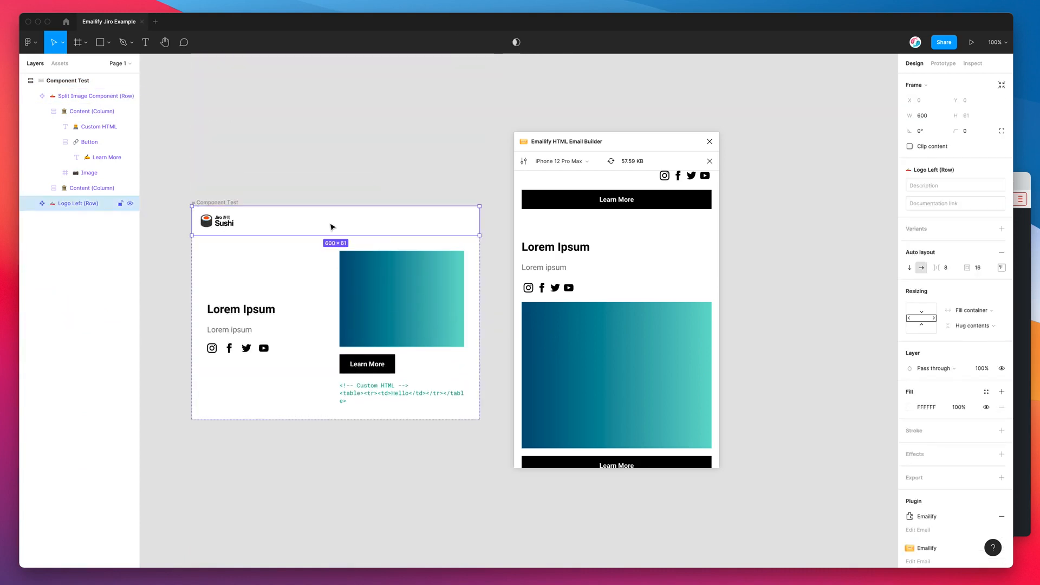
key("Delete")
Step: Add class="blue" to the td tag in the Custom HTML text and refresh the preview
left_click(352, 338)
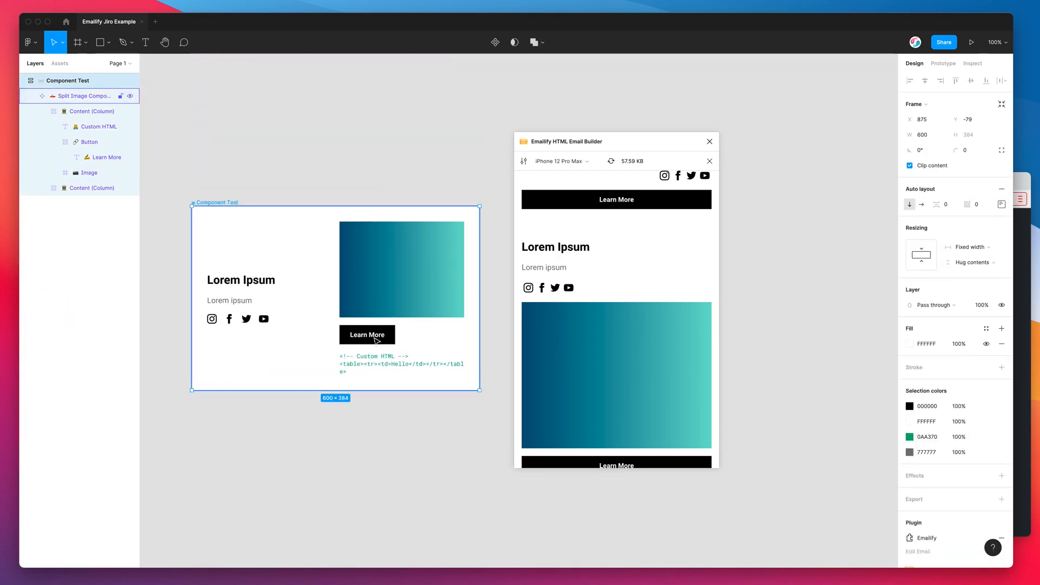
left_click(398, 367)
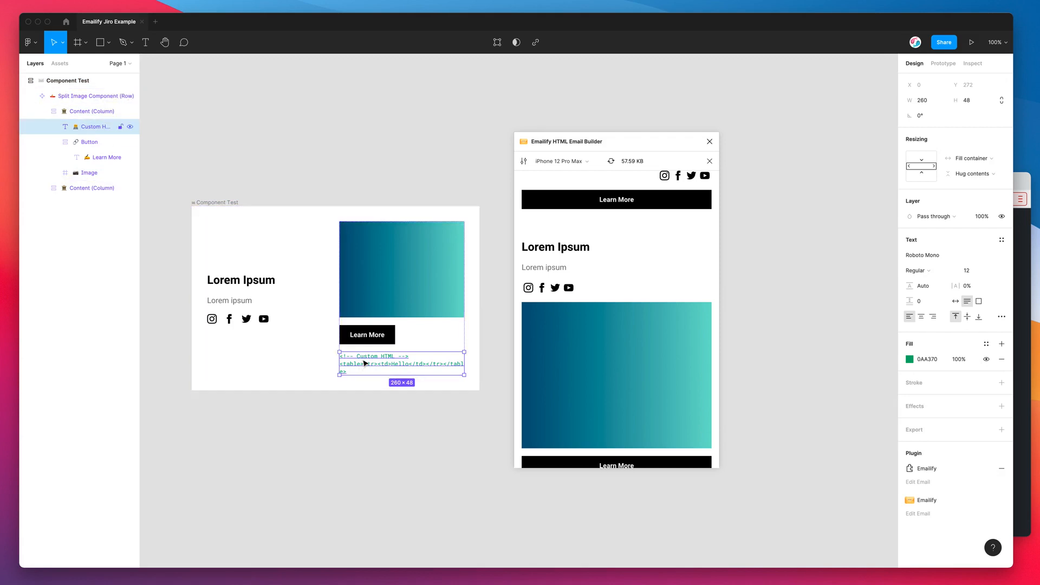
double_click(394, 364)
type("cl")
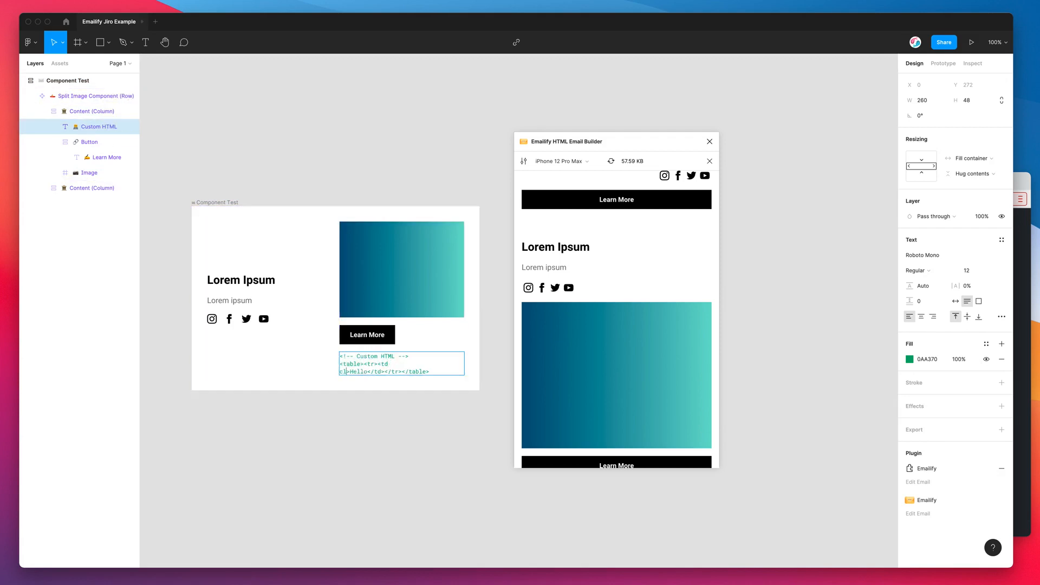
type("ass=\"blue\"")
key("Escape")
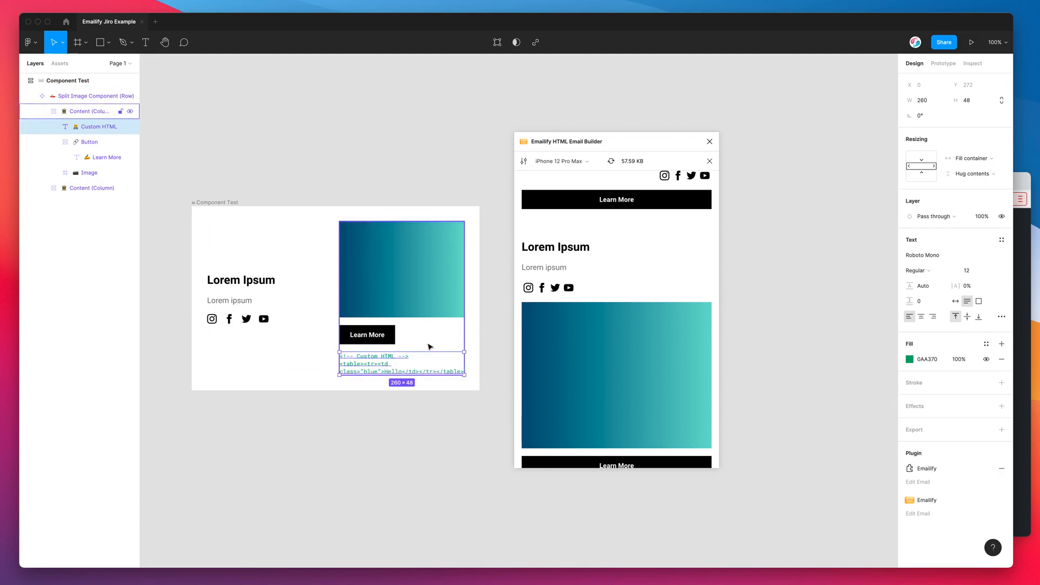
left_click(611, 161)
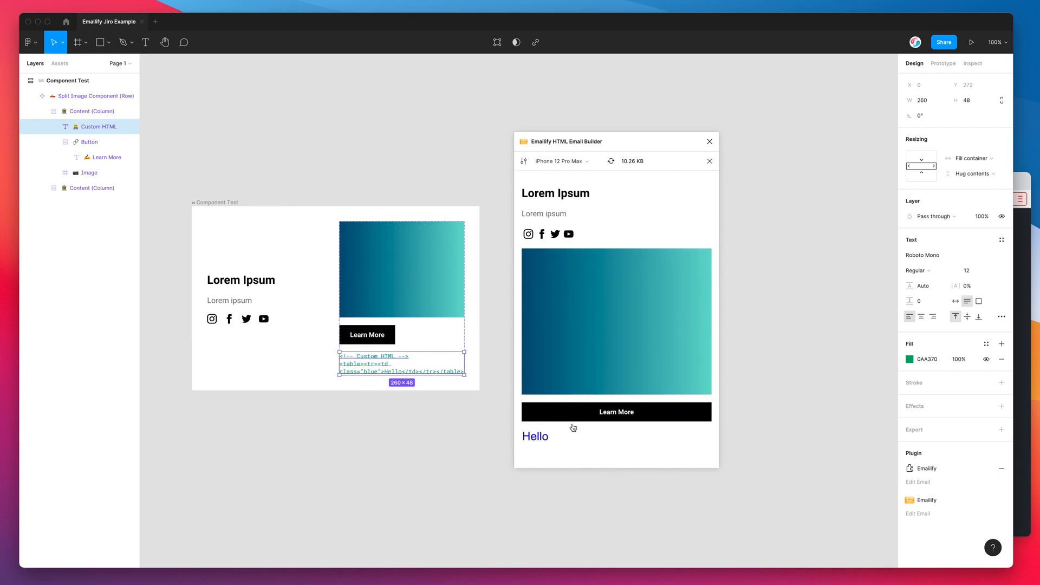
Step: Compare the rendered Hello text in the mobile preview with the class attribute in the Custom HTML markup
mouse_move(557, 439)
left_mouse_down()
mouse_move(520, 437)
mouse_move(548, 438)
left_mouse_up()
left_click(539, 440)
double_click(395, 374)
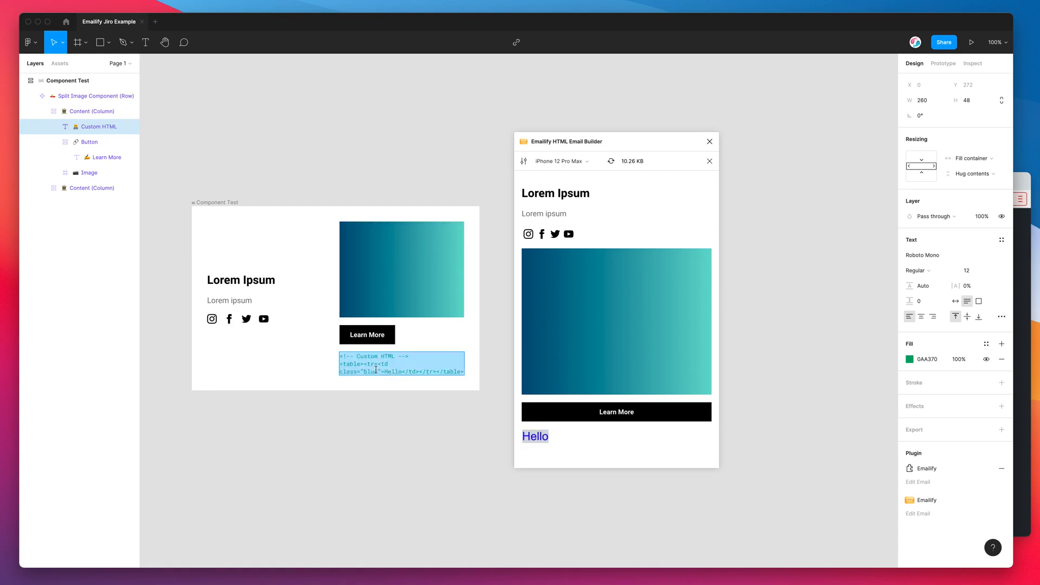
left_click(356, 370)
left_click_drag(356, 372, 405, 373)
left_click(404, 372)
left_click(556, 445)
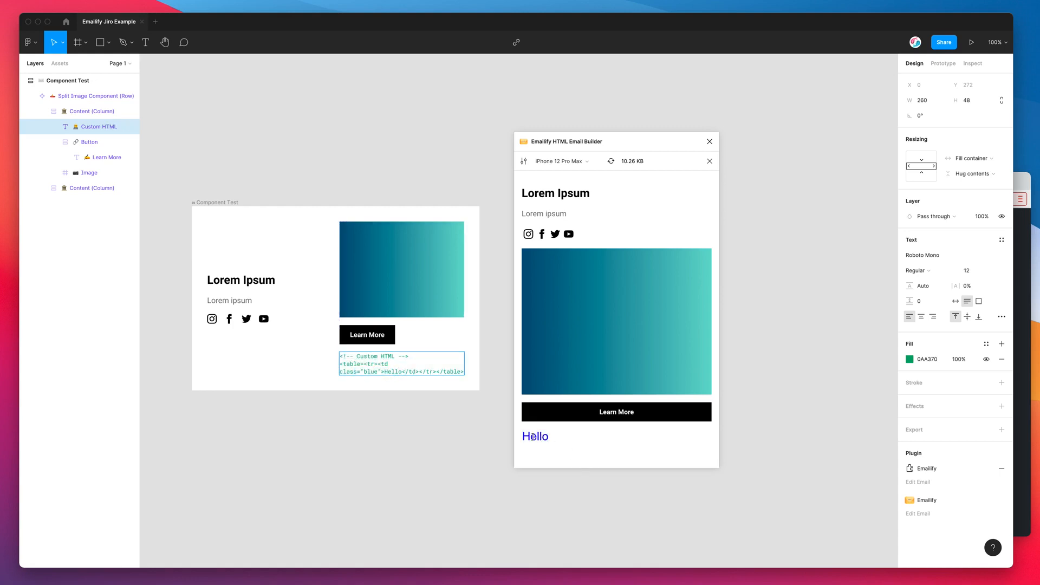
left_click_drag(522, 438, 559, 442)
left_click(560, 443)
Step: Reopen the Component Test frame's layer configuration and copy the inline .blue rule into the mobile CSS rules
left_click(523, 161)
left_click(218, 202)
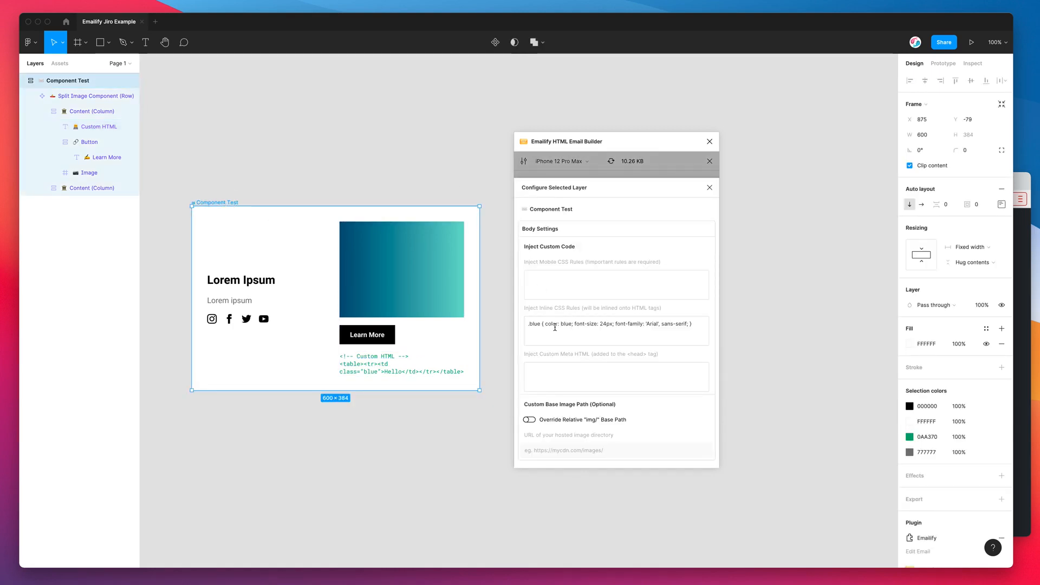
left_click_drag(702, 325, 494, 316)
key("super+c")
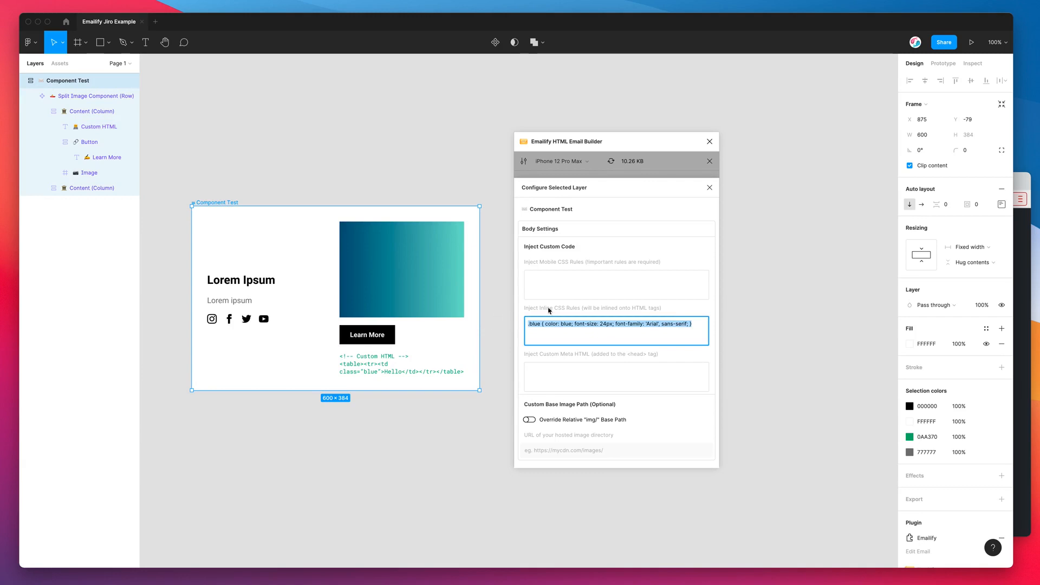
left_click(545, 276)
key("super+v")
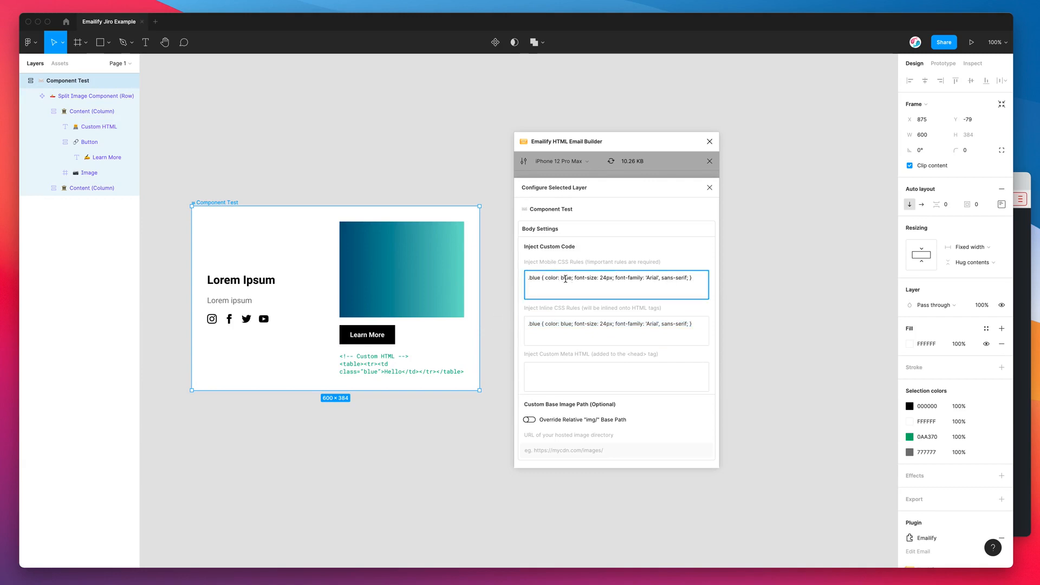
Step: Change the mobile CSS rule to ".blue { color: red!important; }", close the configuration and refresh the preview
double_click(566, 278)
type("red")
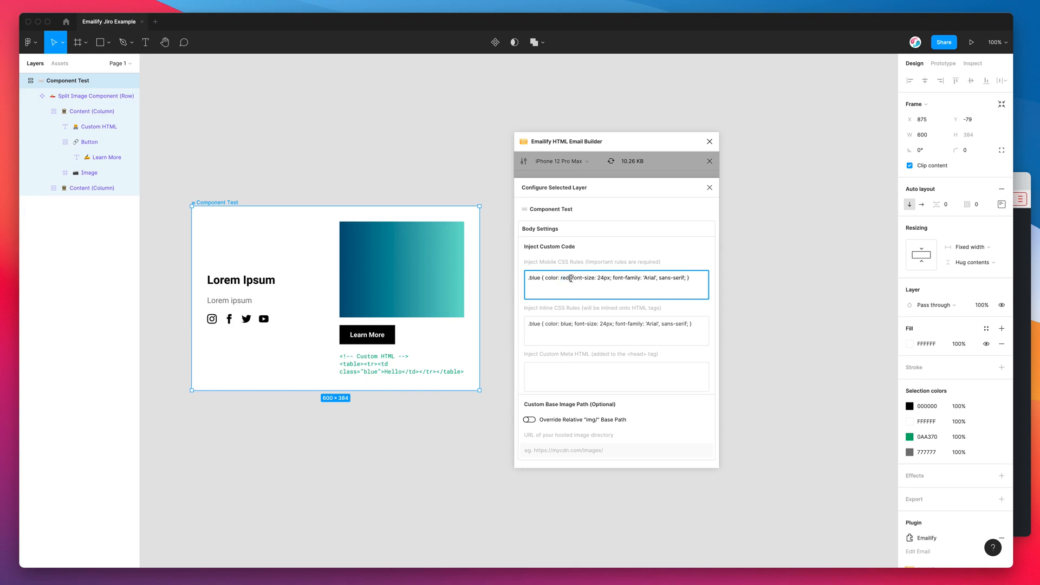
left_click_drag(569, 278, 684, 278)
key("BackSpace")
type("!important")
double_click(587, 278)
left_click(571, 278)
left_click(613, 278)
left_click_drag(606, 278, 529, 277)
left_click(619, 278)
left_click(625, 280)
left_click(614, 173)
left_click(611, 162)
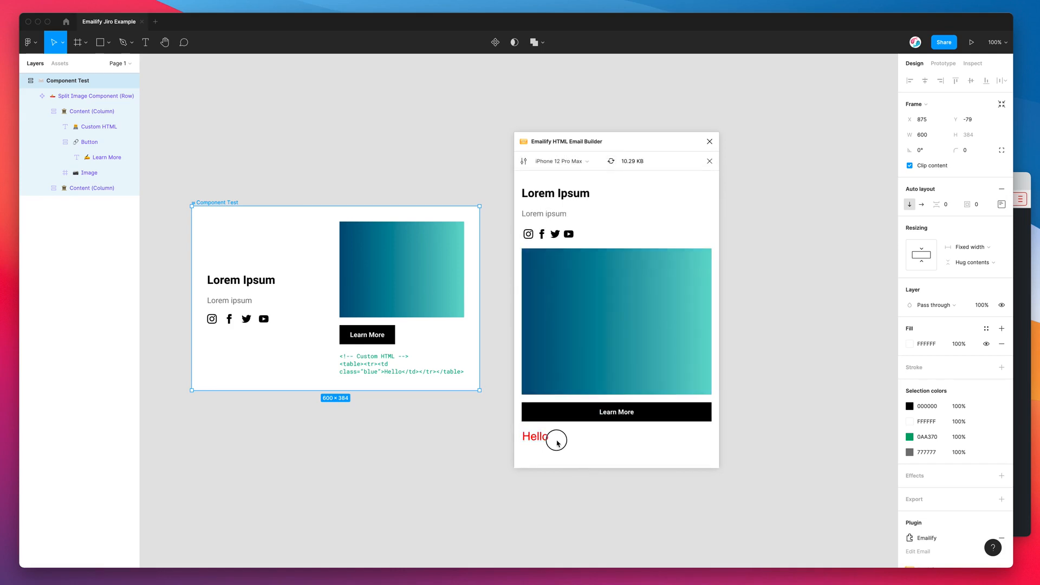
Step: Switch the preview to Desktop and examine the colour of the Hello text
left_click(586, 163)
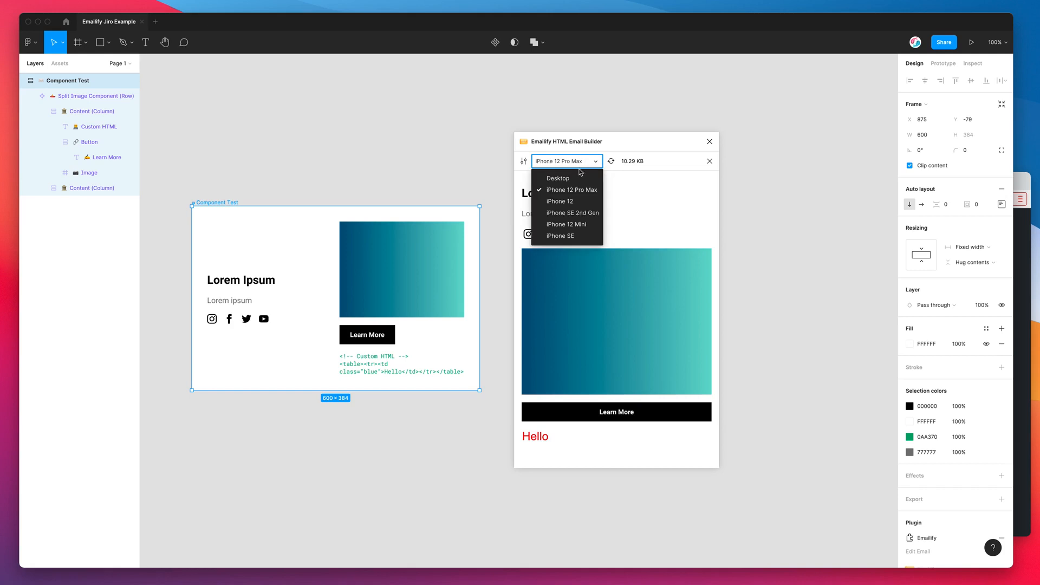
left_click(577, 172)
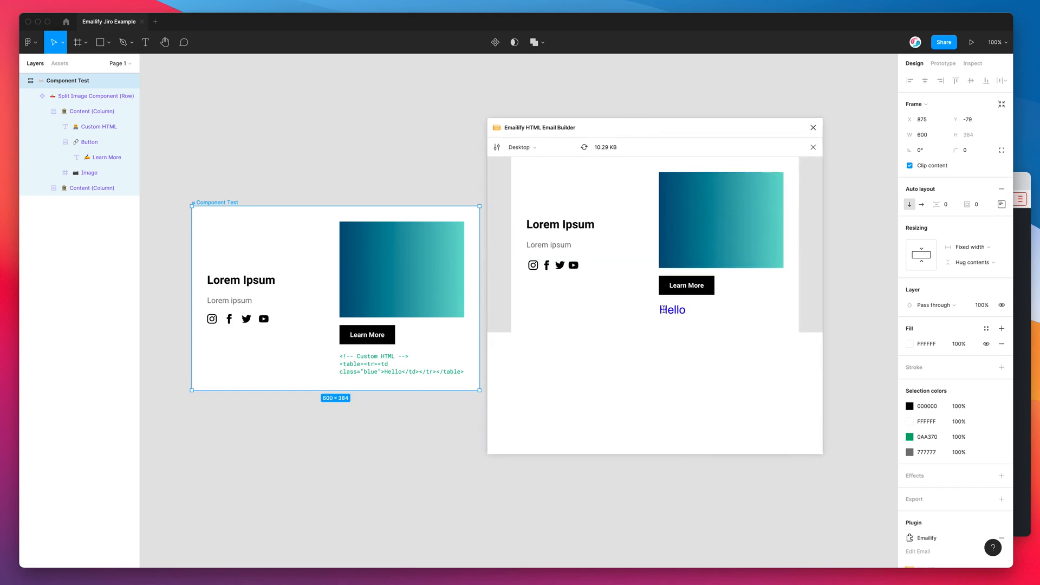
mouse_move(687, 310)
left_mouse_down()
mouse_move(659, 310)
mouse_move(692, 313)
left_mouse_up()
left_click(660, 311)
left_click_drag(727, 129, 726, 132)
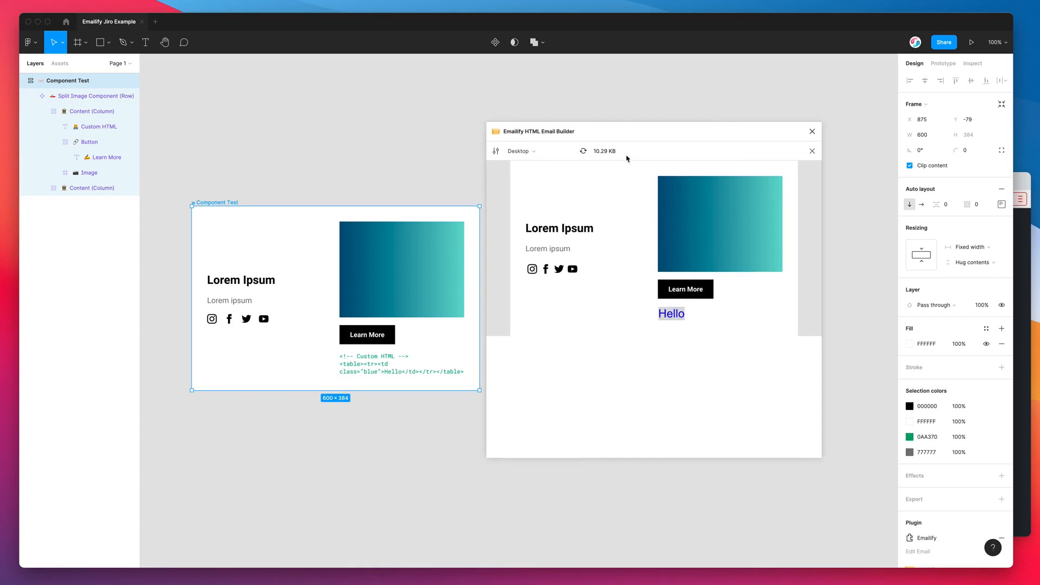
Step: Copy the declarations of the inline .blue rule into a new style attribute on the td tag in the Custom HTML text
left_click(495, 154)
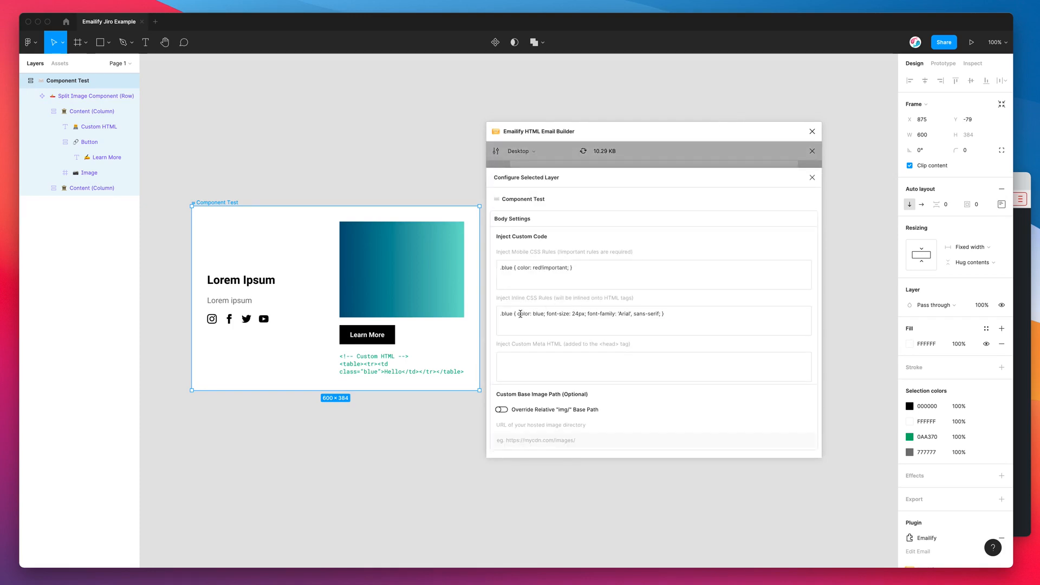
left_click_drag(517, 314, 665, 314)
key("super+c")
double_click(373, 373)
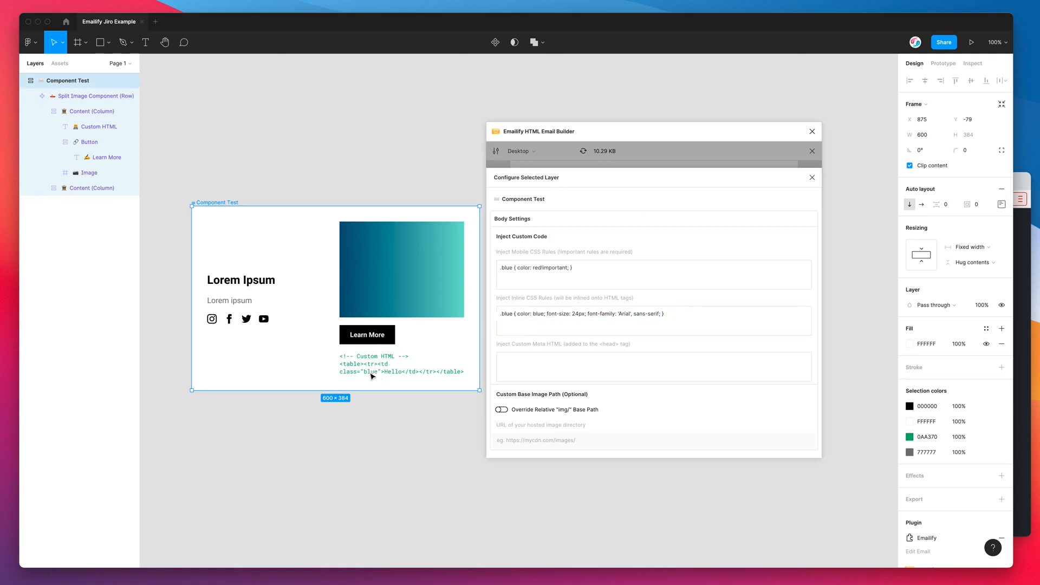
double_click(379, 372)
double_click(380, 371)
left_click(380, 371)
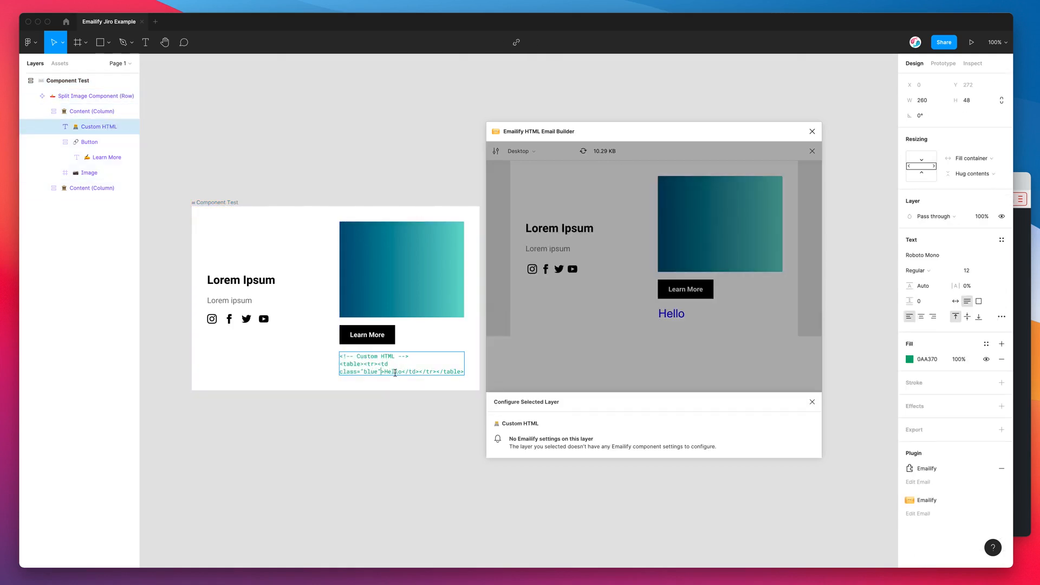
type("style")
type("=\"\"")
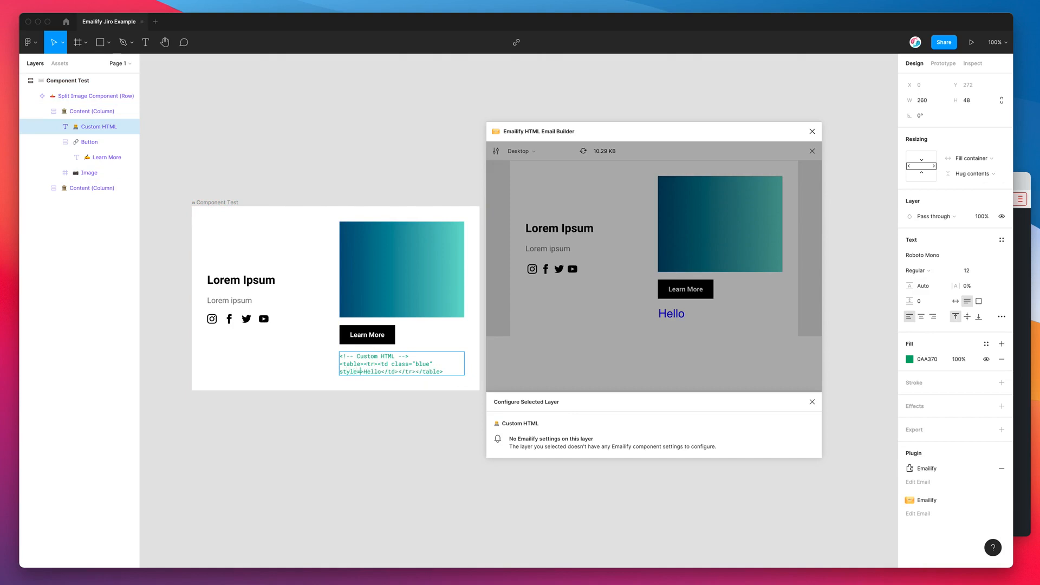
key("Left")
key("super+v")
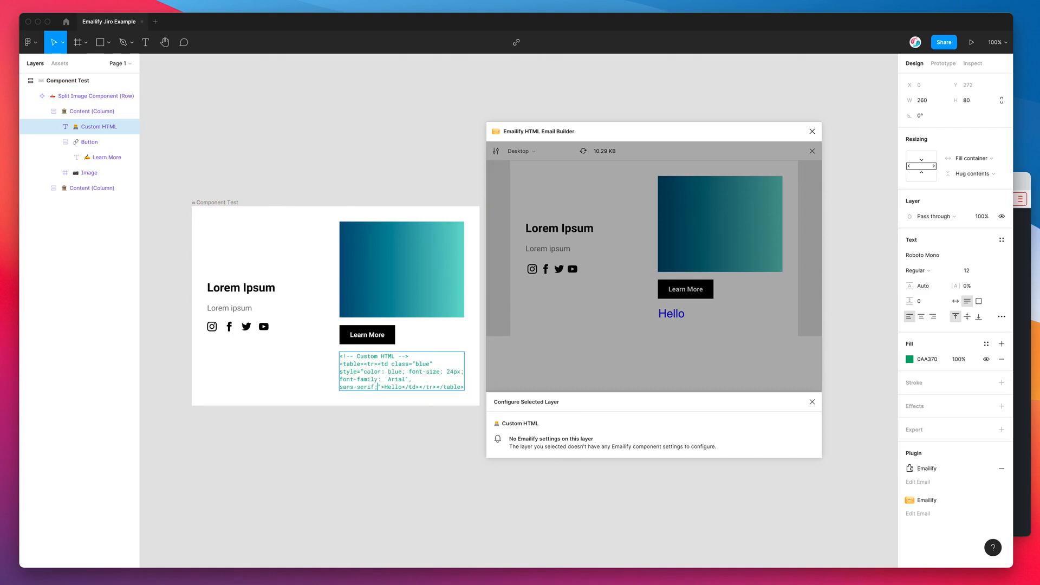
Step: Replace the td style attribute's declarations with "letter-spacing: 10px;" and refresh the preview
left_click_drag(378, 373, 363, 357)
left_click(381, 356)
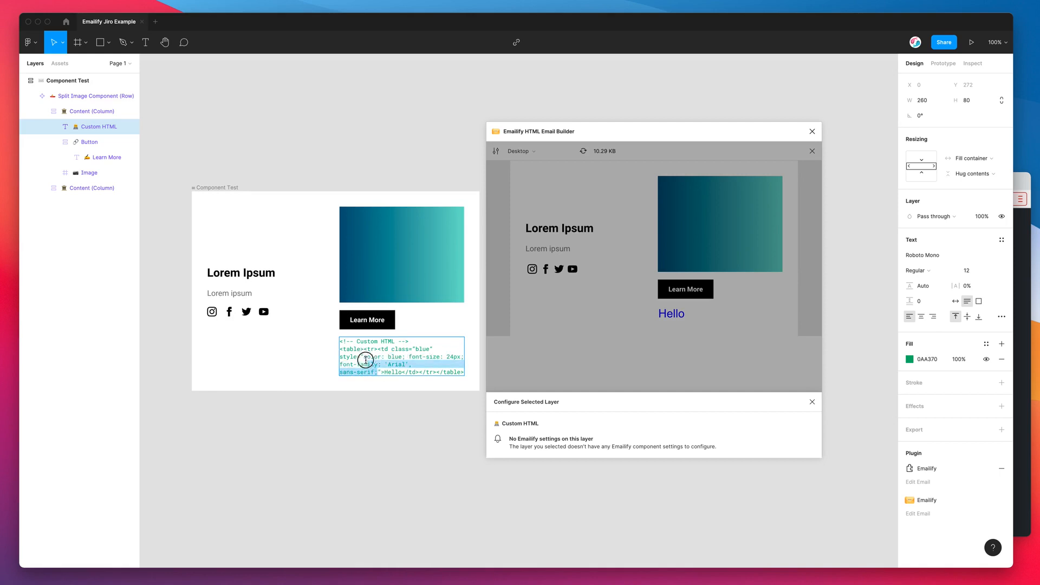
type("lett")
type("er-spaco\">Hello</td></tr>")
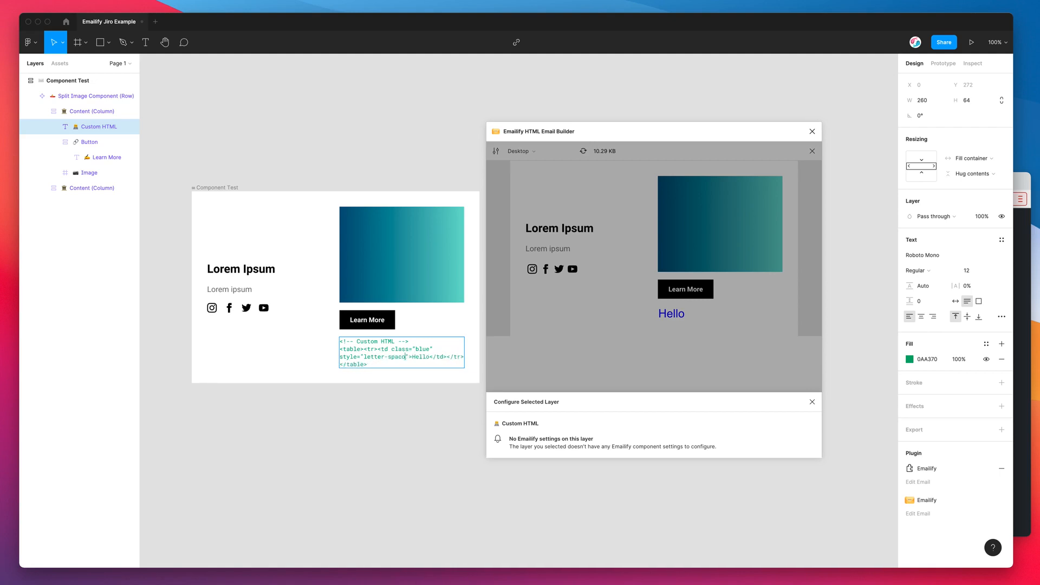
key("BackSpace")
type("ing: 10px;")
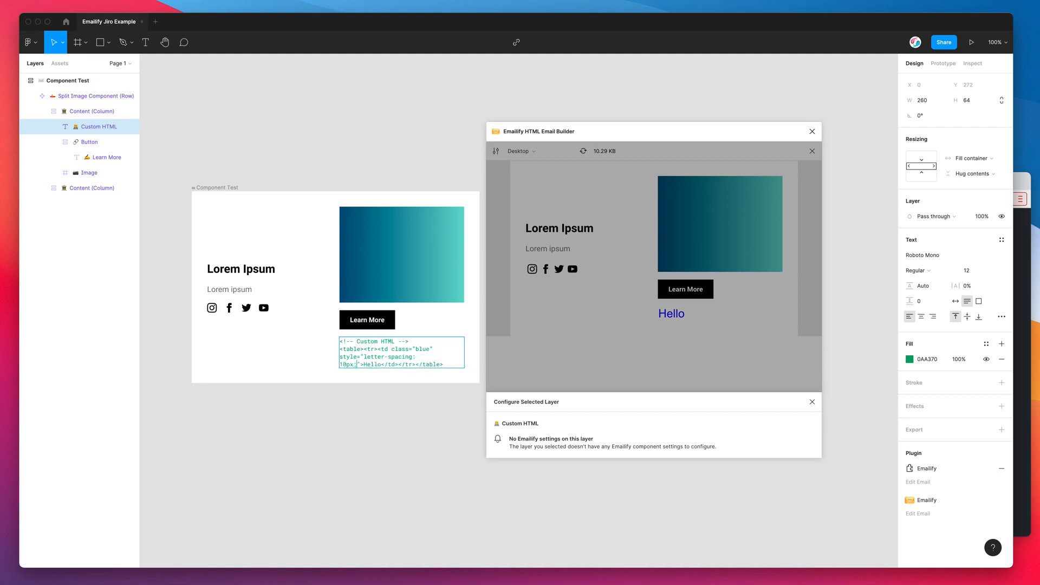
key("Escape")
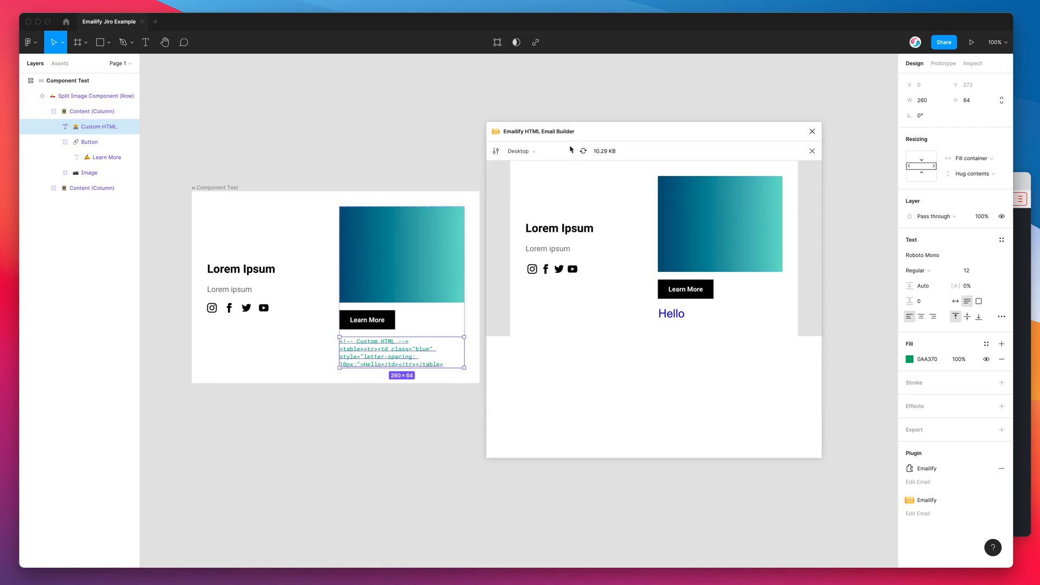
left_click(583, 151)
Step: Compare the letter spacing of the Hello text in the desktop preview with the style attribute in the markup
left_click_drag(661, 314, 722, 314)
double_click(381, 350)
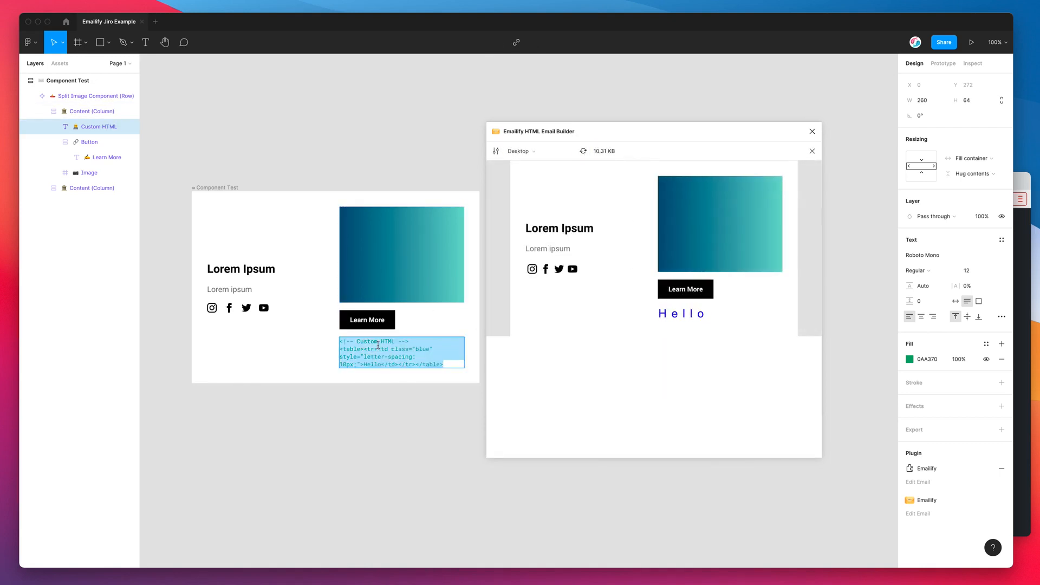
left_click(396, 355)
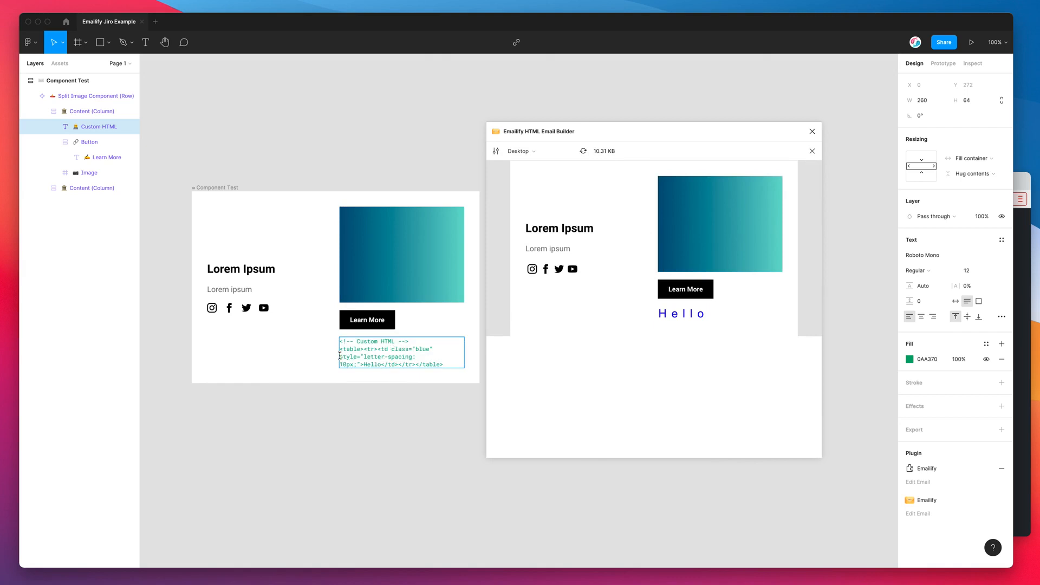
left_click_drag(340, 356, 385, 363)
left_click(386, 363)
key("Escape")
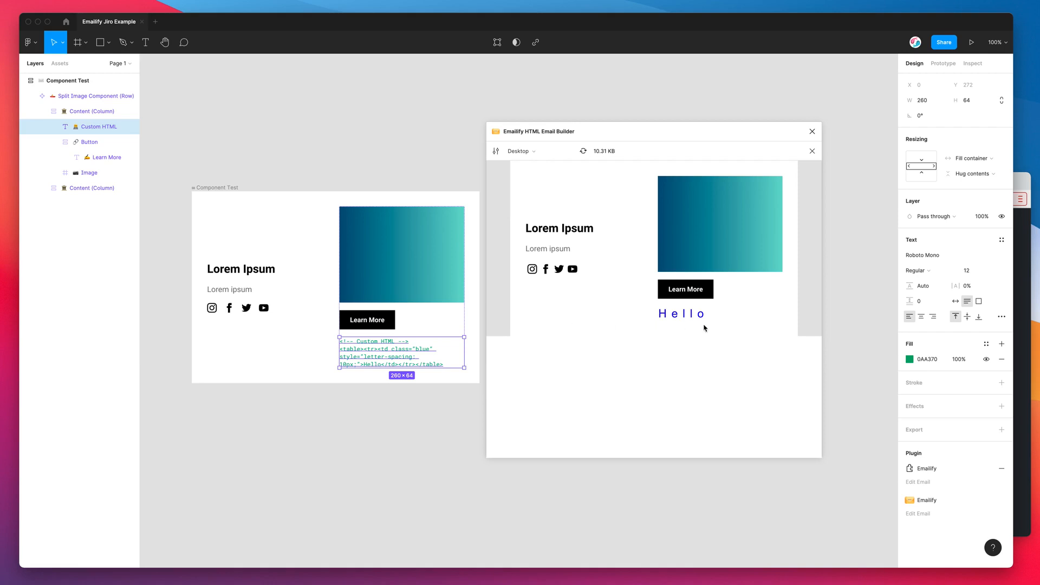
left_click_drag(662, 314, 707, 314)
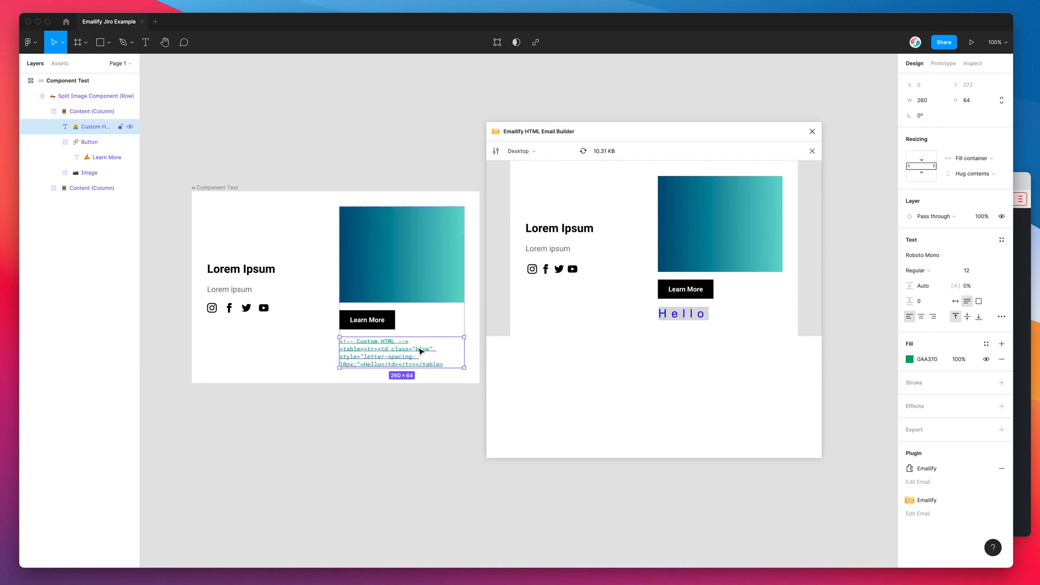
Step: Replace the Hello text inside the td tag with the merge tag *|FNAME|*
double_click(375, 366)
left_click(384, 364)
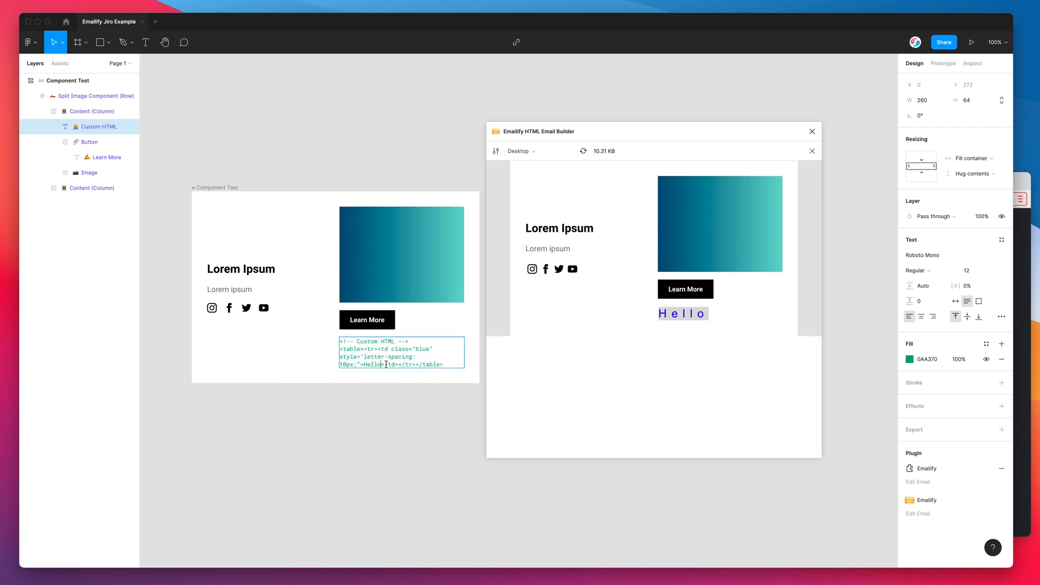
mouse_move(366, 364)
left_mouse_down()
mouse_move(379, 365)
mouse_move(365, 365)
left_mouse_up()
type("**|FNAME|**")
key("BackSpace")
left_click(398, 364)
key("BackSpace")
Step: Select the *|FNAME|* merge tag in the Custom HTML text and copy it
mouse_move(365, 365)
left_mouse_down()
mouse_move(395, 364)
mouse_move(364, 364)
left_mouse_up()
left_click(394, 364)
left_click(396, 365)
left_click(366, 364)
left_click_drag(364, 364, 395, 365)
key("super+c")
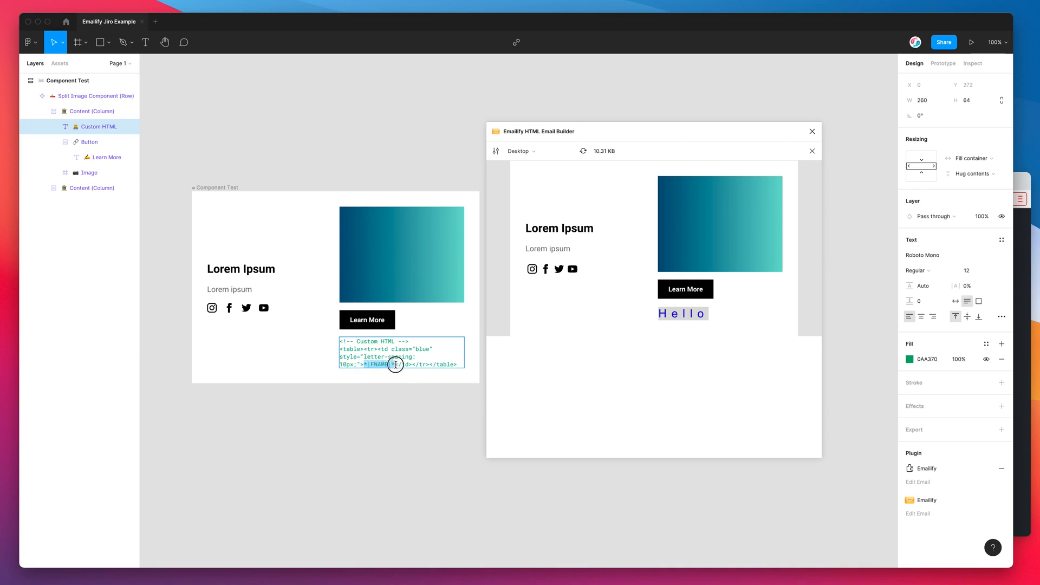
Step: Replace the word Ipsum in the Lorem Ipsum heading beside the image with the copied merge tag *|FNAME|*
double_click(245, 269)
left_click(246, 269)
double_click(246, 269)
key("super+v")
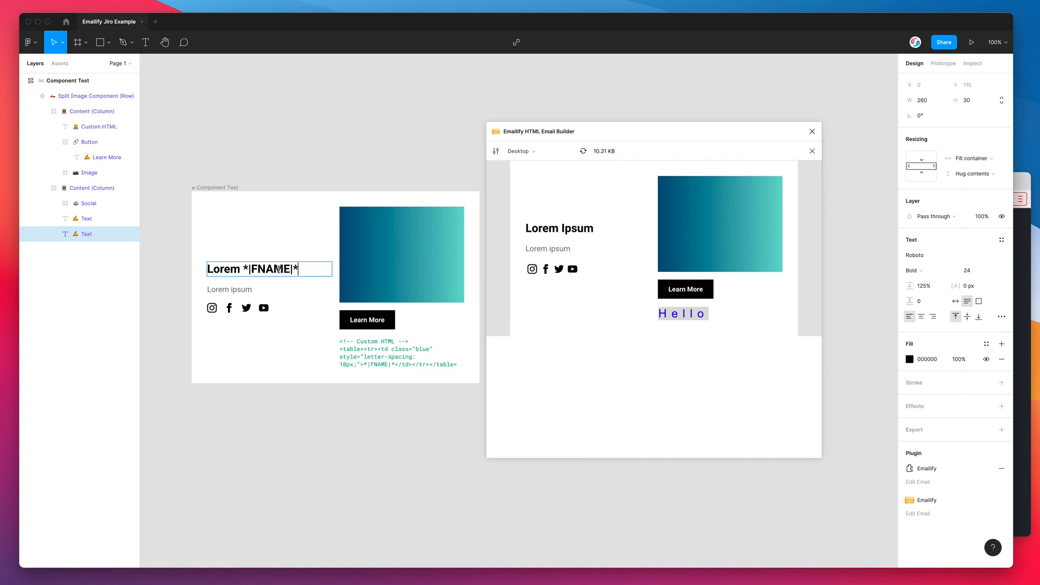
mouse_move(245, 269)
left_mouse_down()
mouse_move(318, 273)
mouse_move(241, 268)
left_mouse_up()
left_click(299, 268)
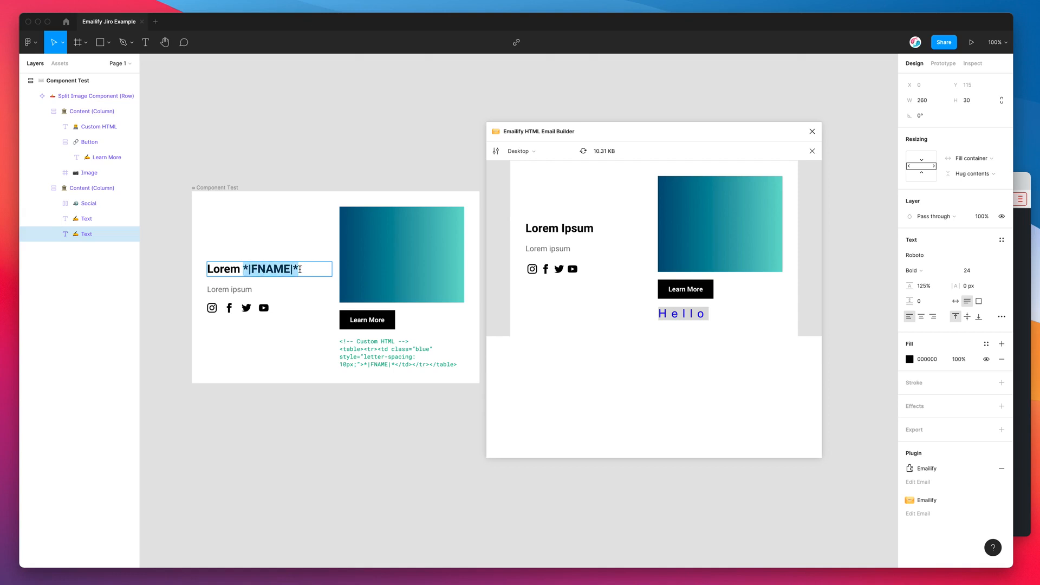
Step: Replace the *|FNAME|* merge tag in the Custom HTML text with the condition "{% if something == something %}"
left_click(388, 357)
left_click_drag(394, 364, 365, 364)
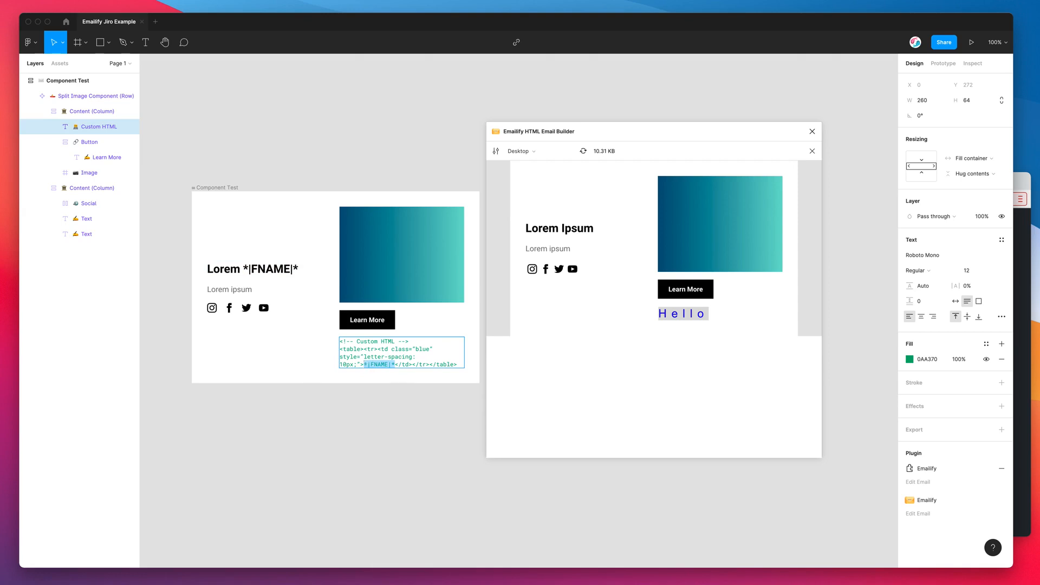
type("{%")
type("5")
type("}")
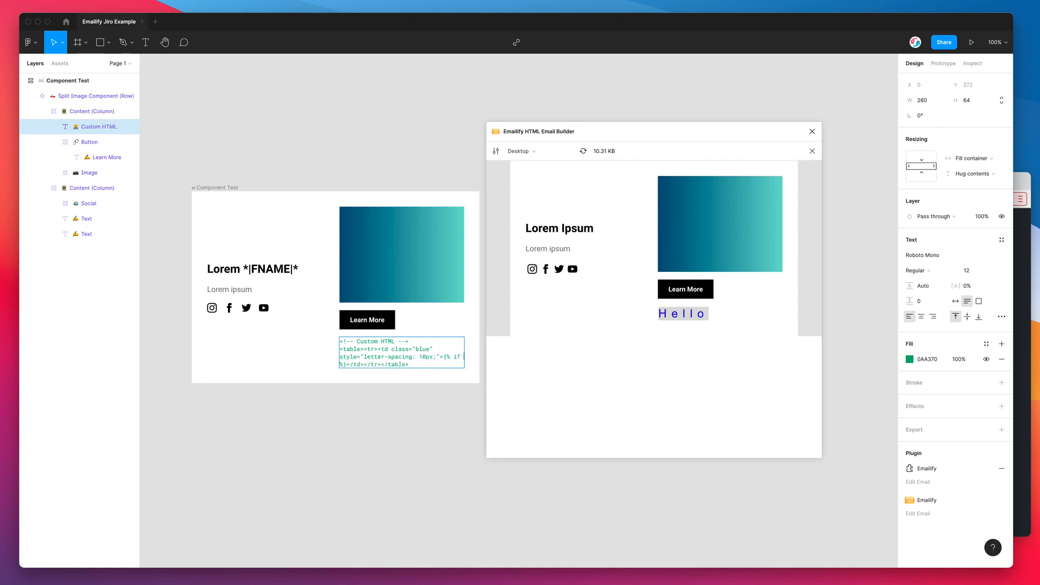
type(" if something == something ")
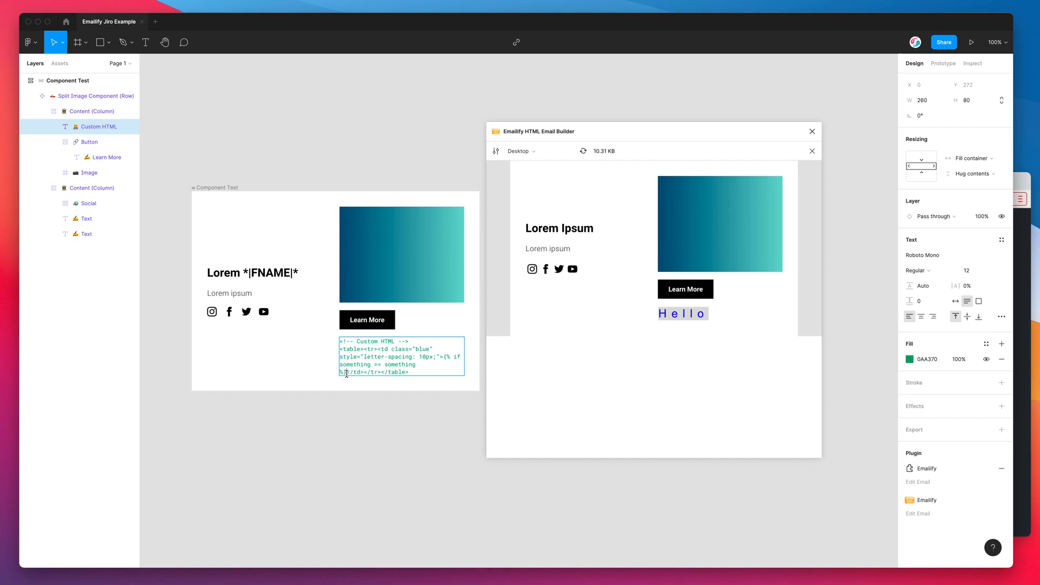
Step: Complete the condition in the Custom HTML text by adding "Test{% end if %}" after the opening if tag
type("{%%}")
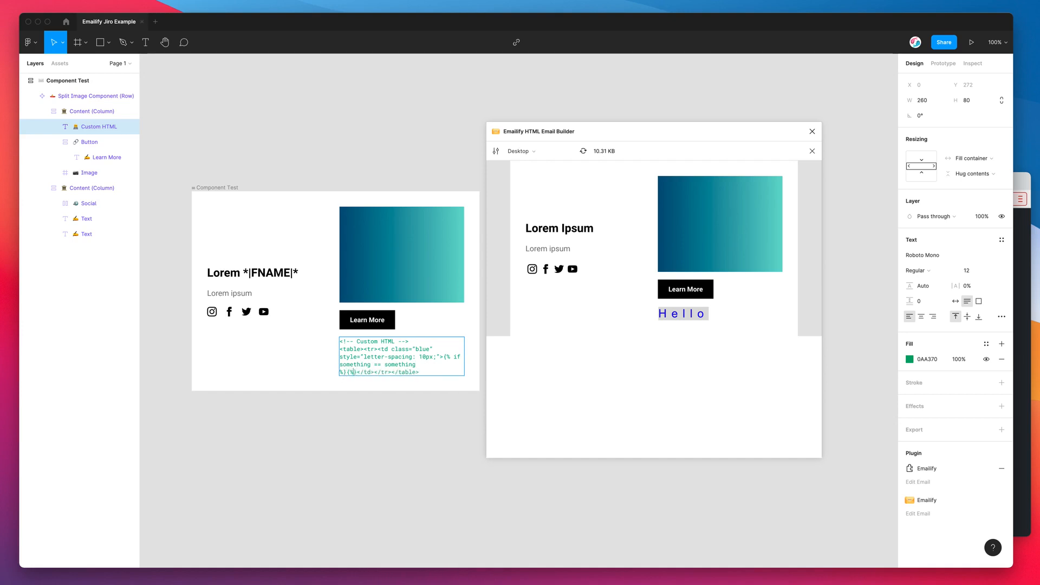
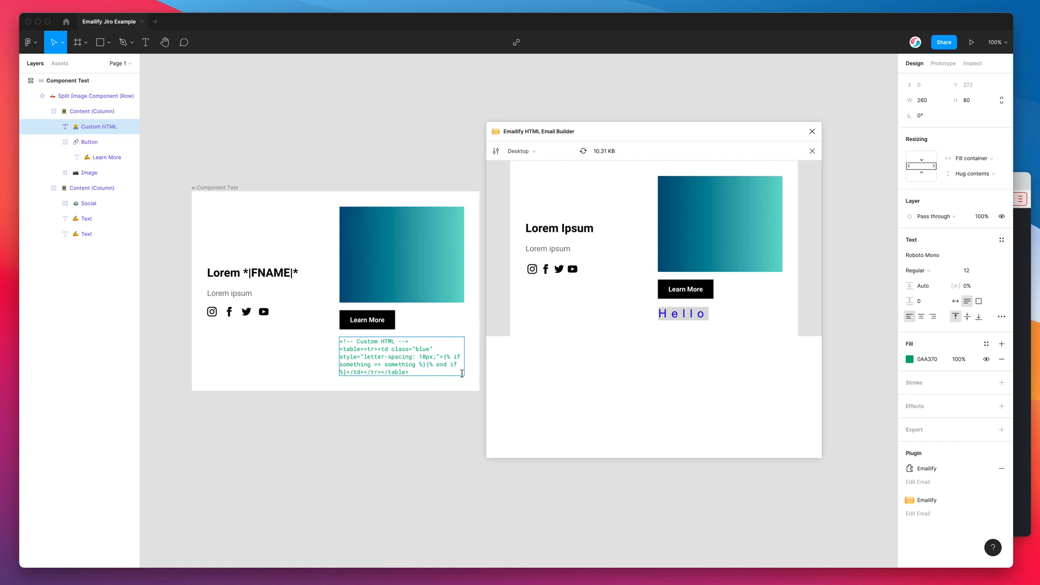
type("Test")
key("Escape")
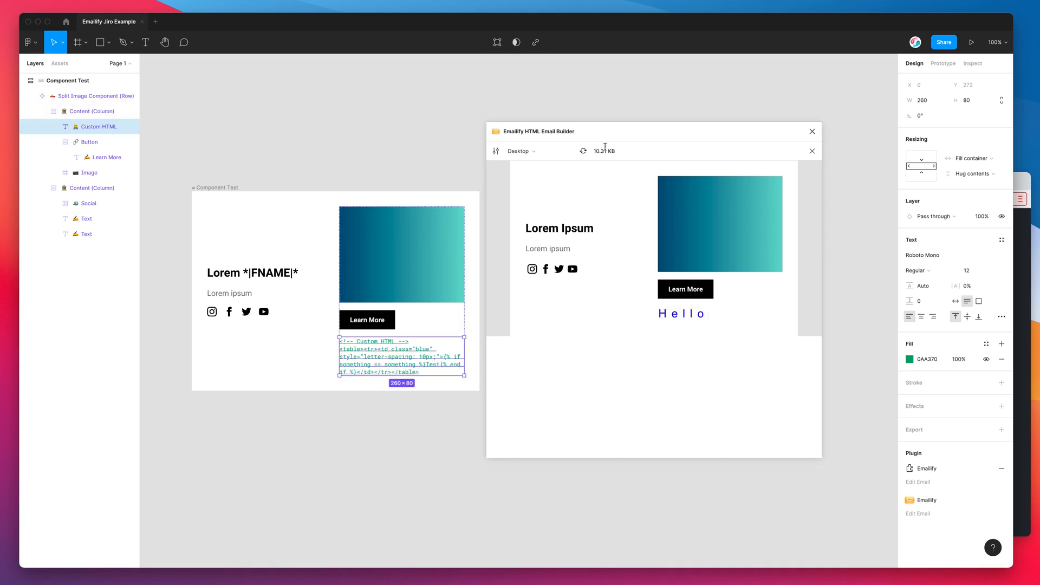
Step: Close the email preview and add the Custom Hero component to the Component Test email
left_click_drag(605, 137, 626, 145)
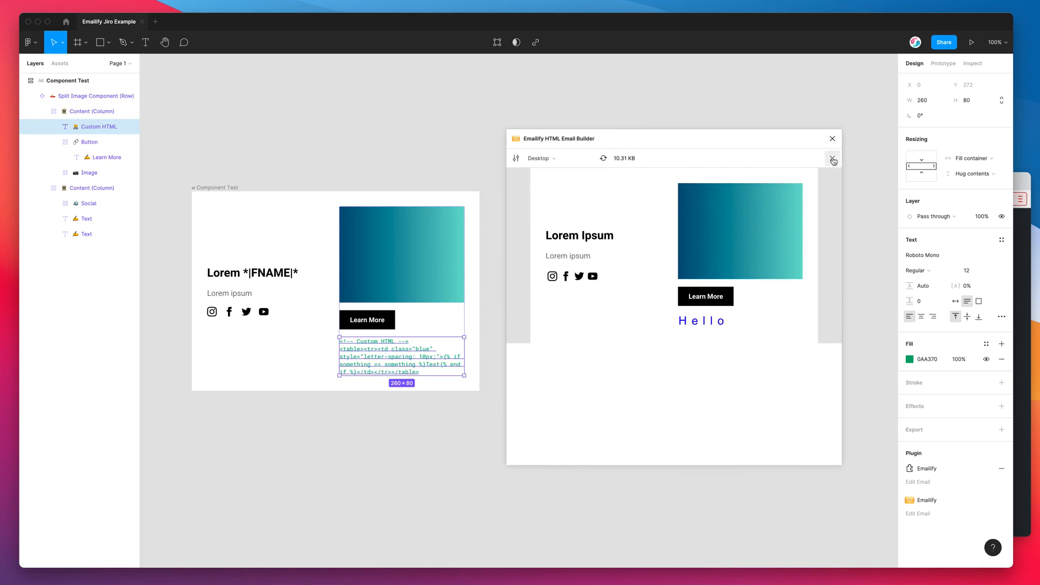
left_click_drag(833, 162, 821, 162)
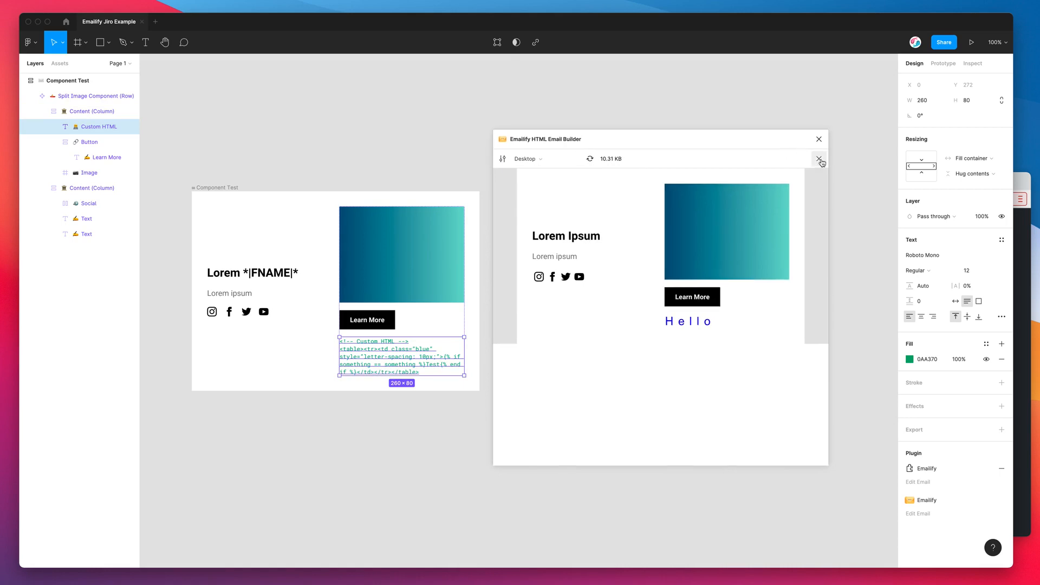
left_click(819, 160)
left_click_drag(645, 139, 693, 135)
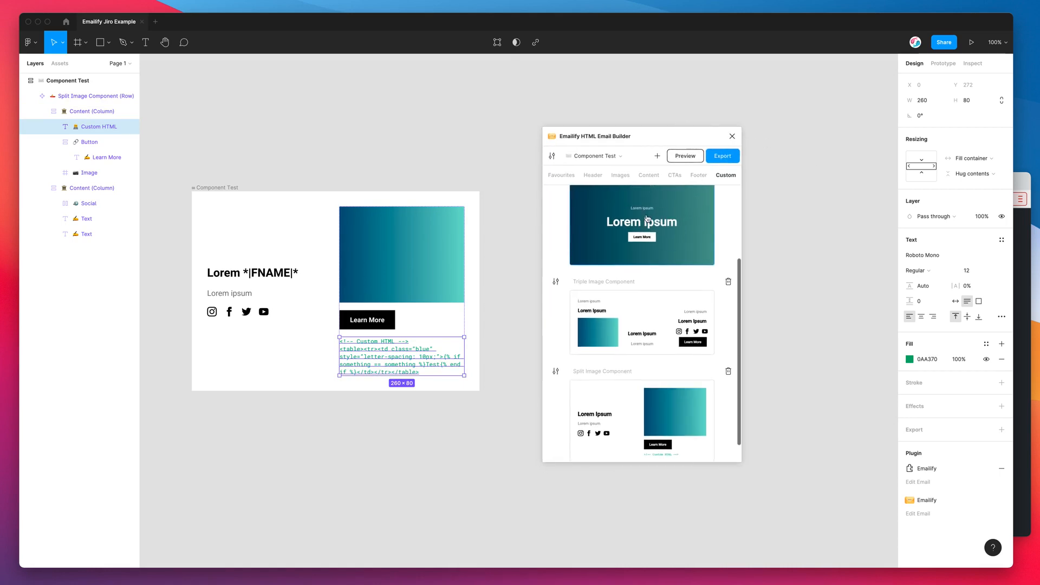
scroll(645, 243, "up", 2)
left_click(618, 271)
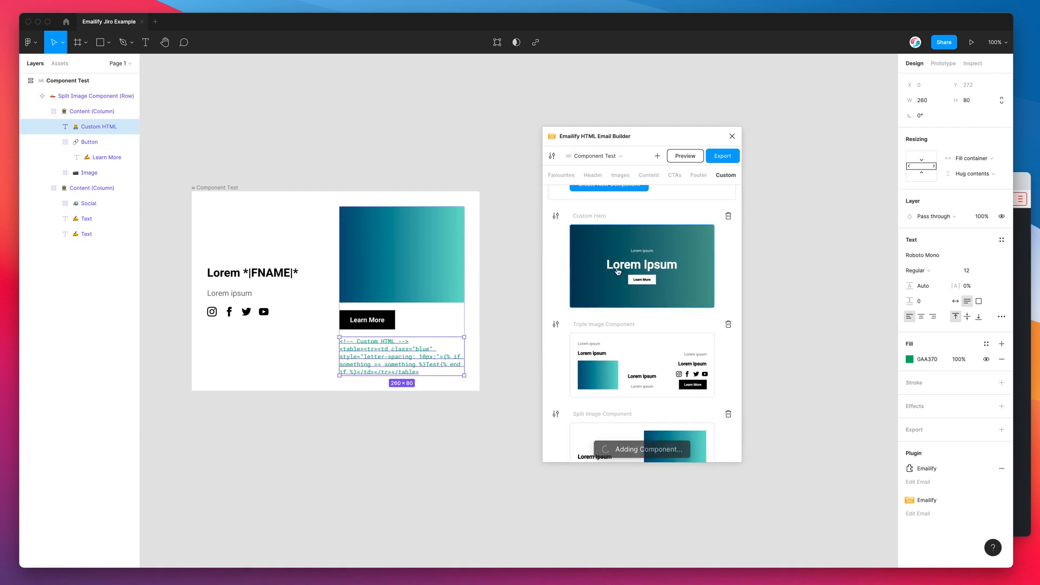
scroll(402, 349, "down", 3)
Step: Paste a copy of the Custom Hero row below the original and add the Triple Image Component beneath it
left_click(395, 358)
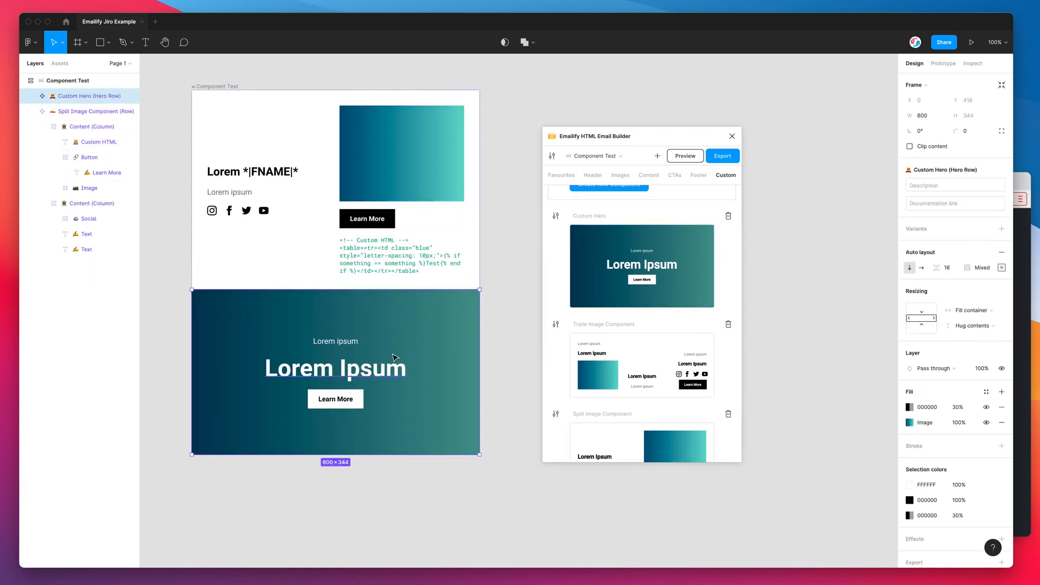
key("super+v")
scroll(379, 325, "down", 3)
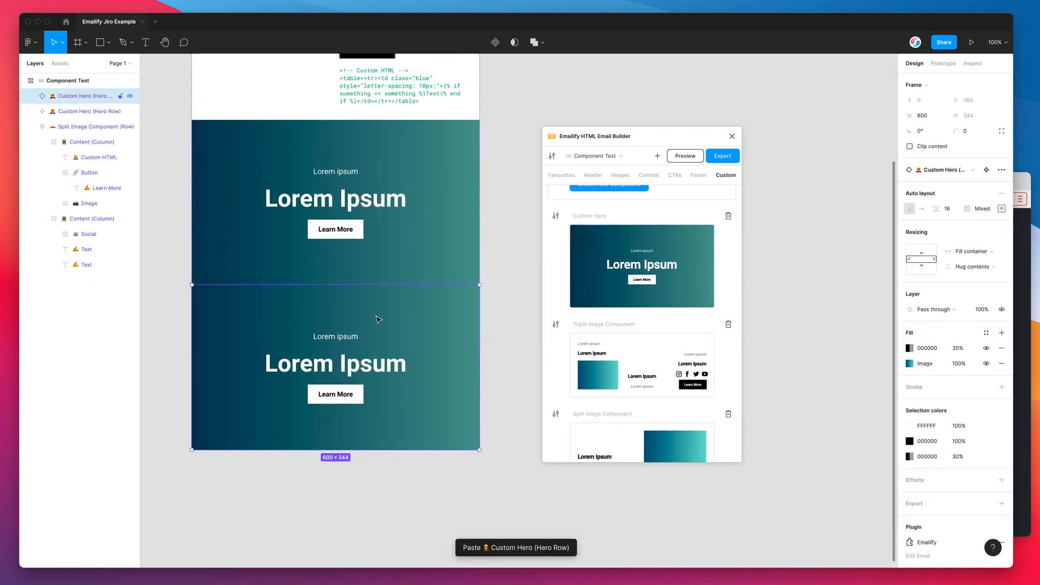
left_click(377, 243)
scroll(379, 241, "up", 1)
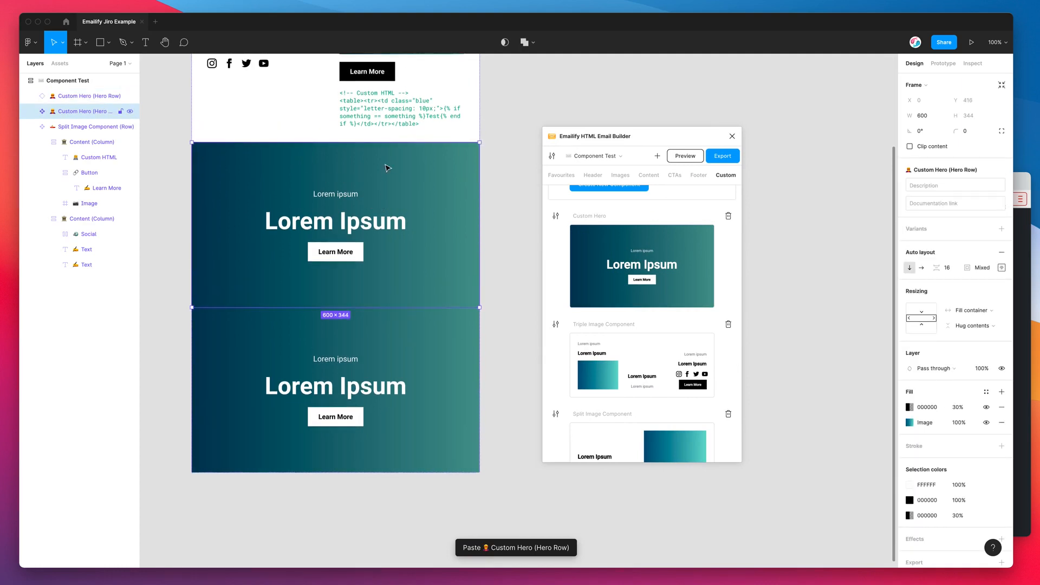
left_click(615, 366)
scroll(389, 234, "down", 1)
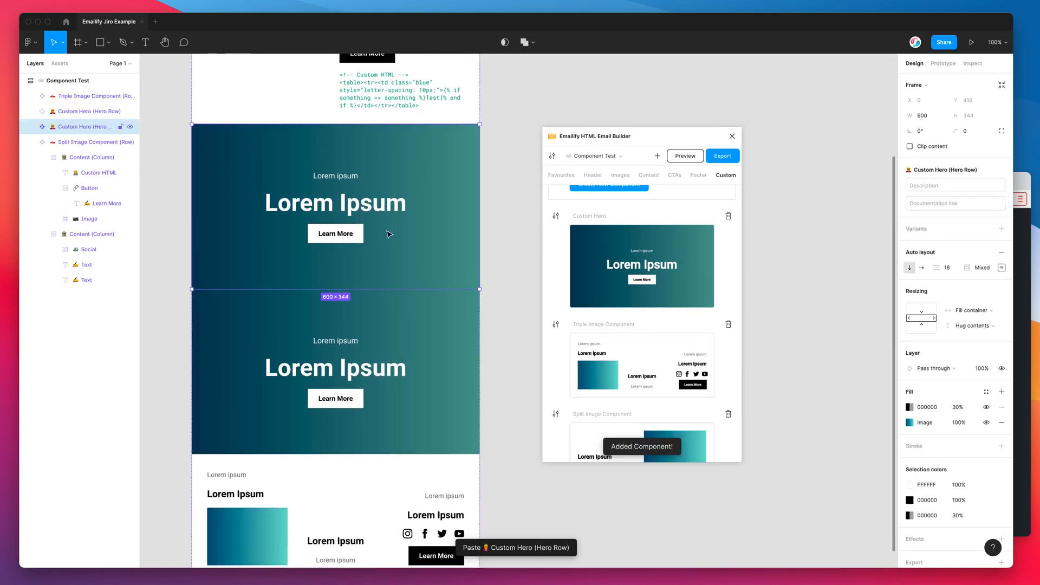
Step: Change the heading of the upper Custom Hero row to "First Hero"
scroll(389, 234, "up", 1)
double_click(391, 214)
double_click(393, 213)
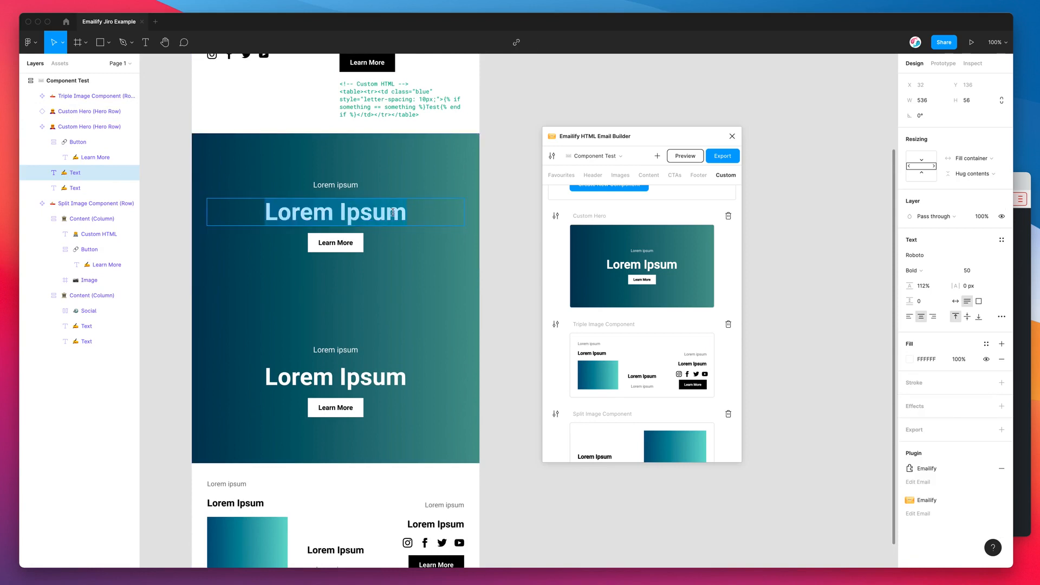
type("First")
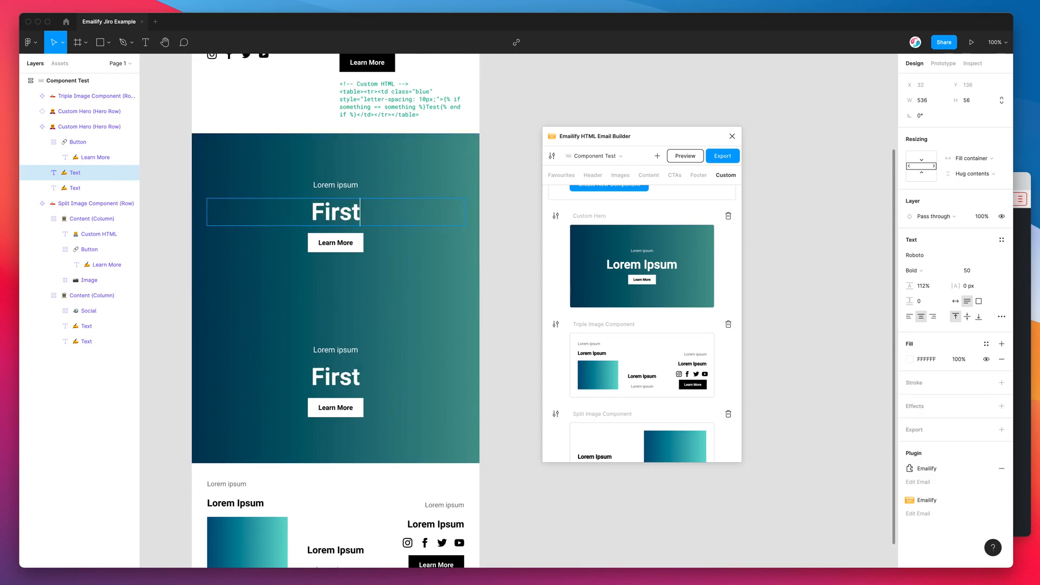
type(" Hero")
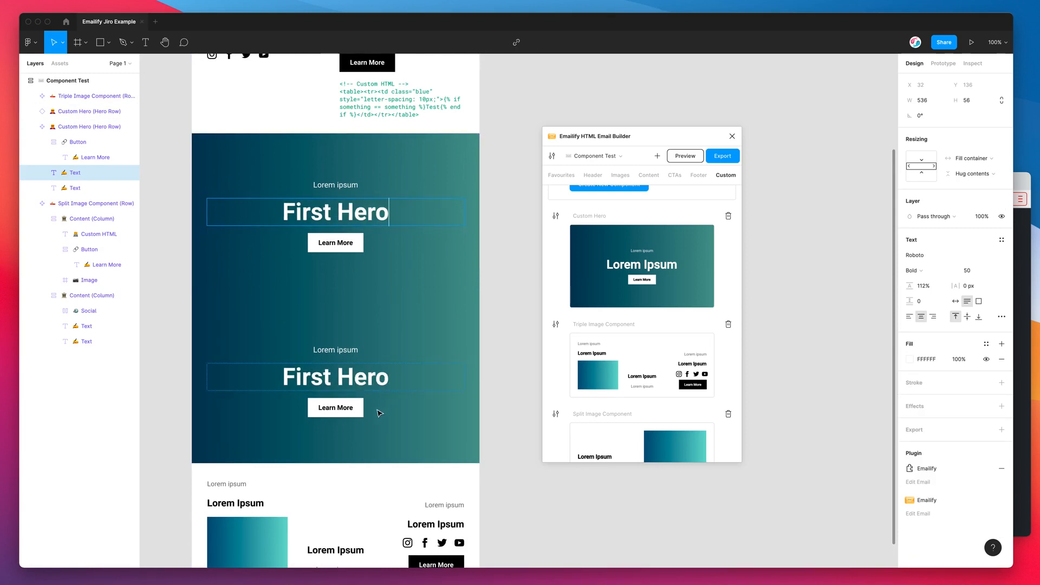
Step: Change the heading of the lower Custom Hero row to "Second Hero"
double_click(331, 377)
double_click(331, 377)
left_click_drag(332, 378, 252, 369)
type("Sec")
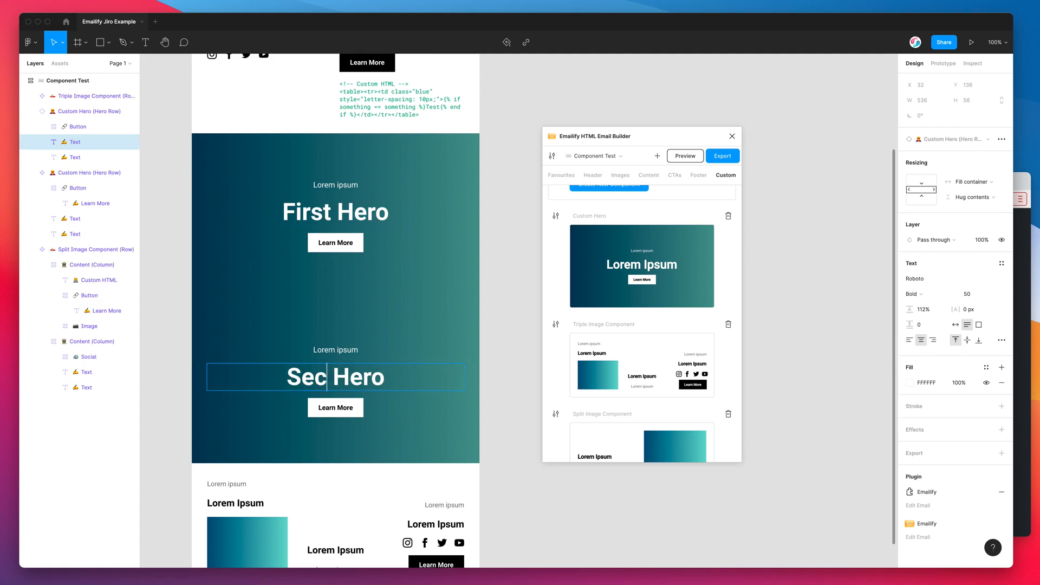
type("ond")
key("Escape")
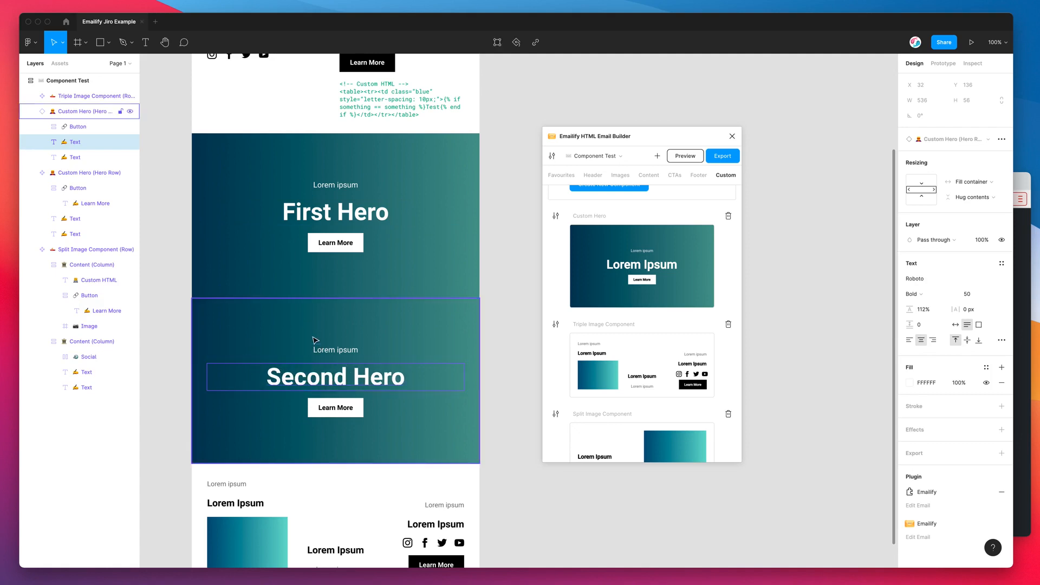
Step: Start creating a new custom component in Emailify and set its layout to Custom HTML Code Block
left_click_drag(663, 136, 634, 141)
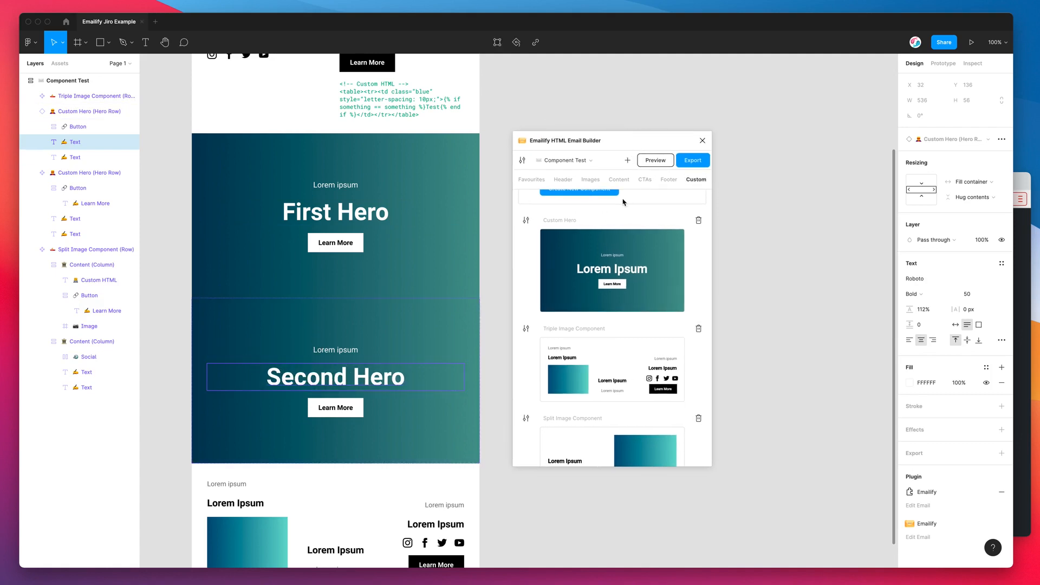
scroll(623, 202, "up", 3)
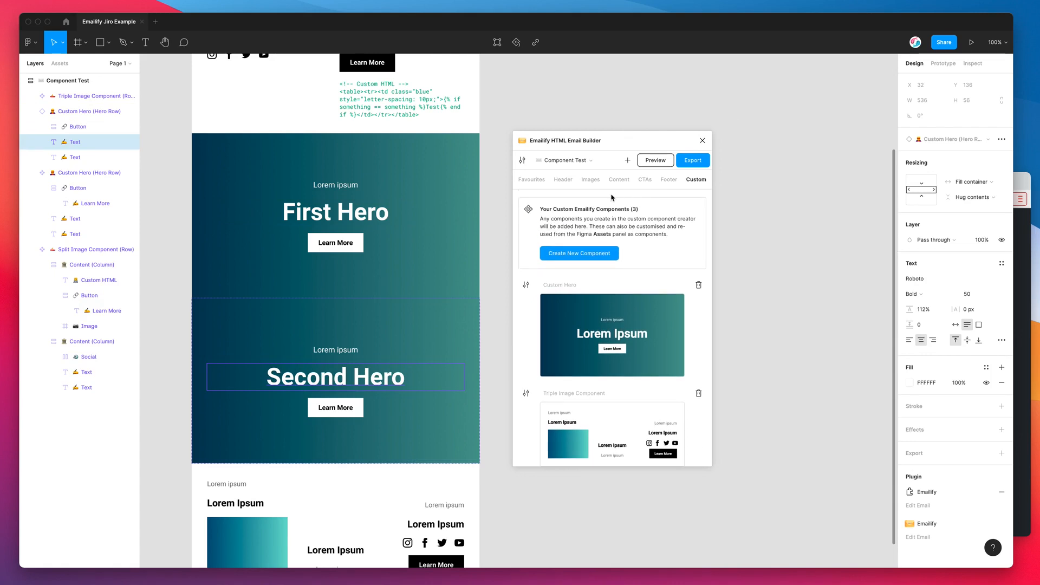
left_click(577, 254)
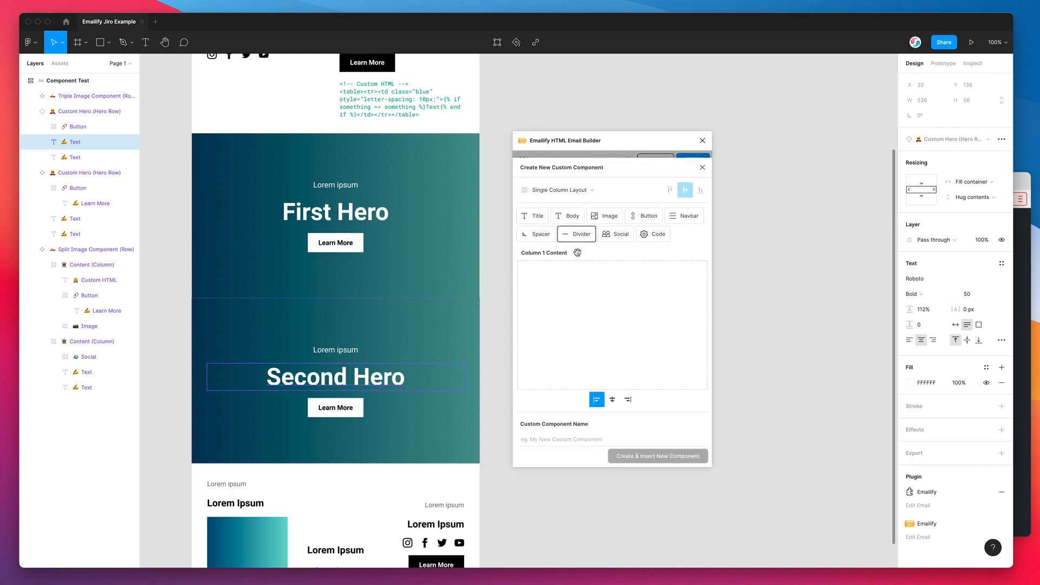
left_click(591, 192)
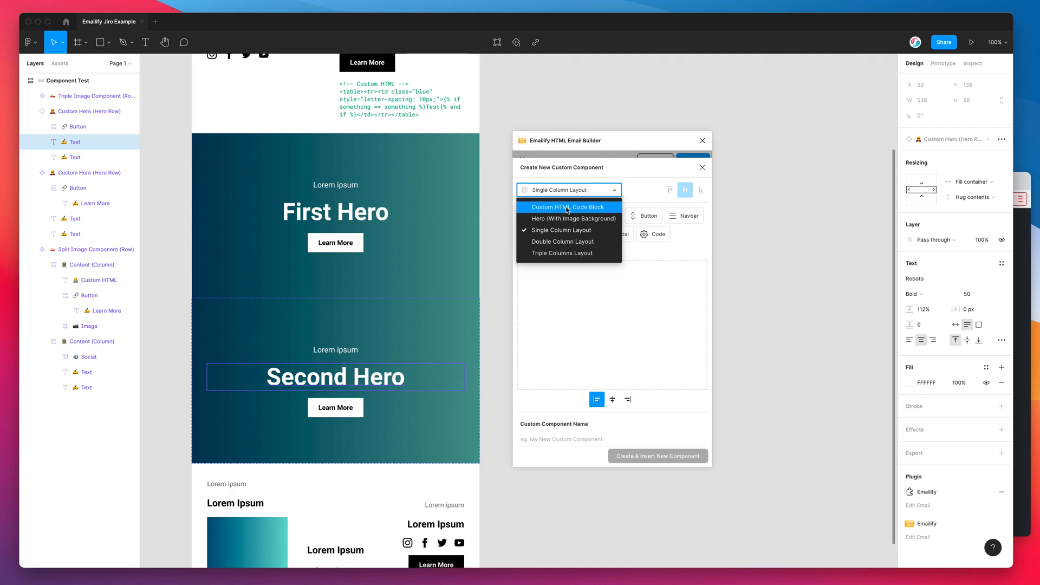
left_click(628, 201)
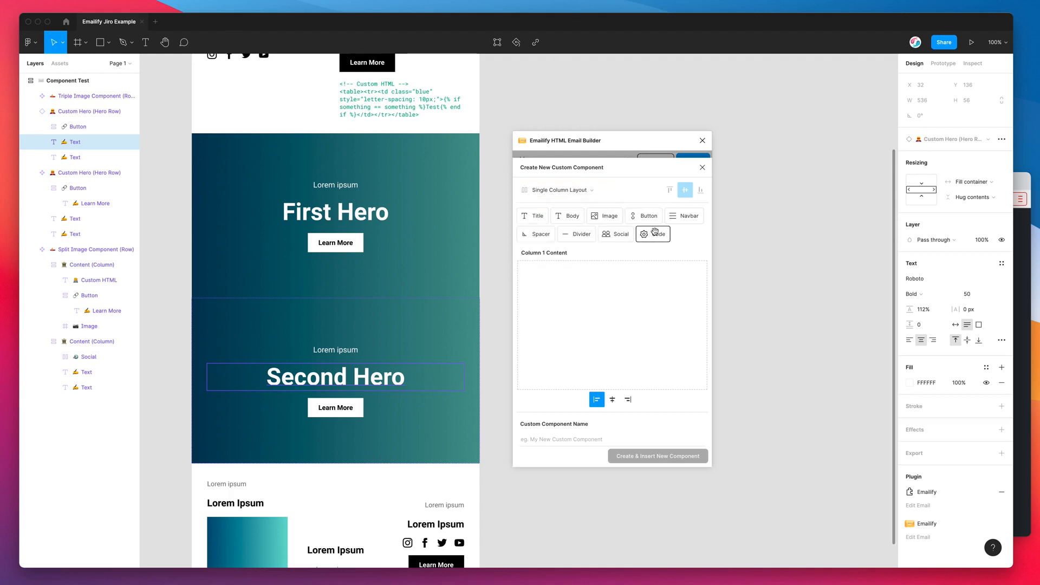
scroll(436, 385, "down", 3)
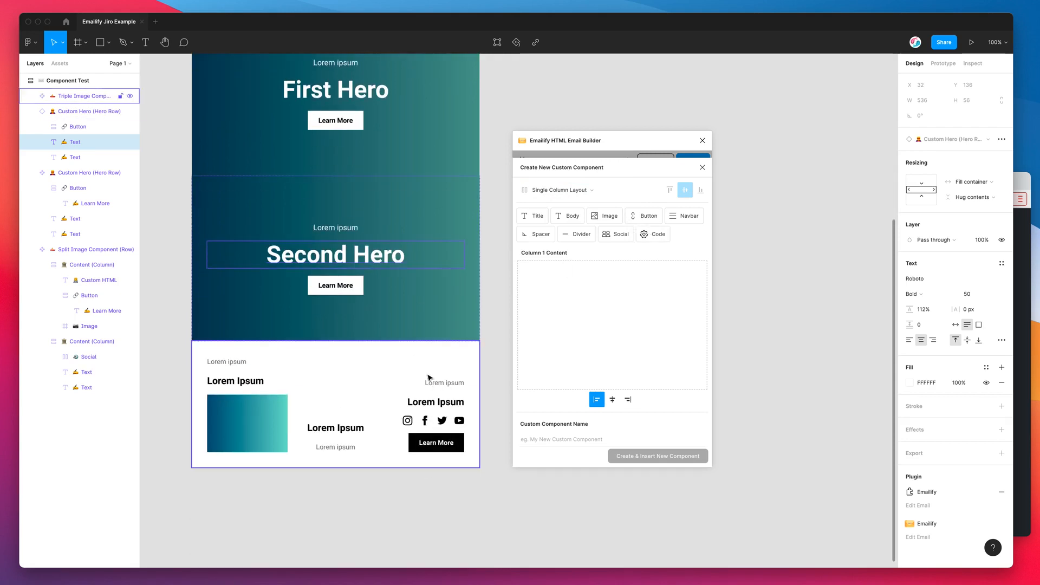
scroll(425, 397, "up", 2)
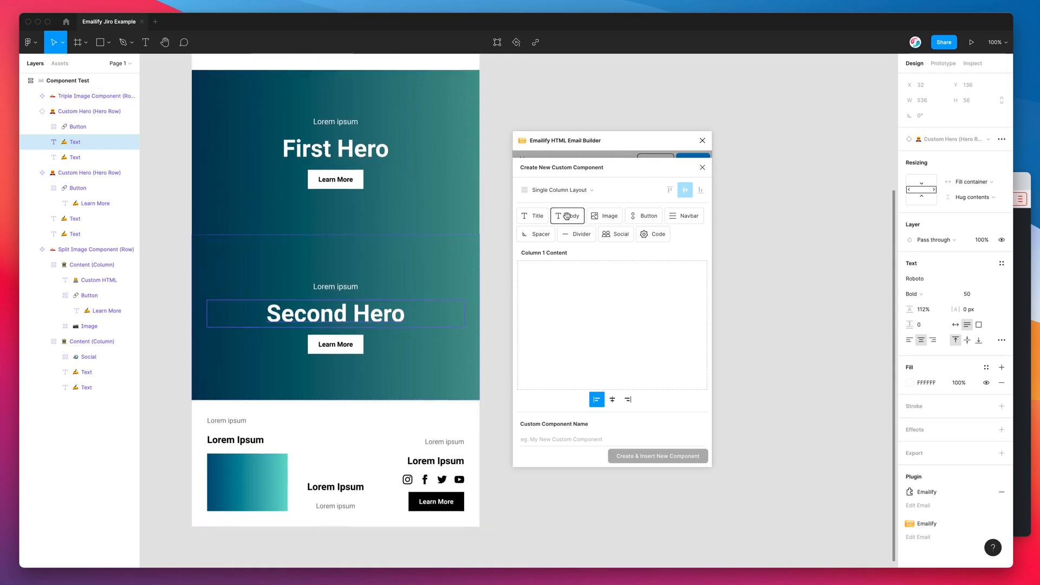
left_click(565, 190)
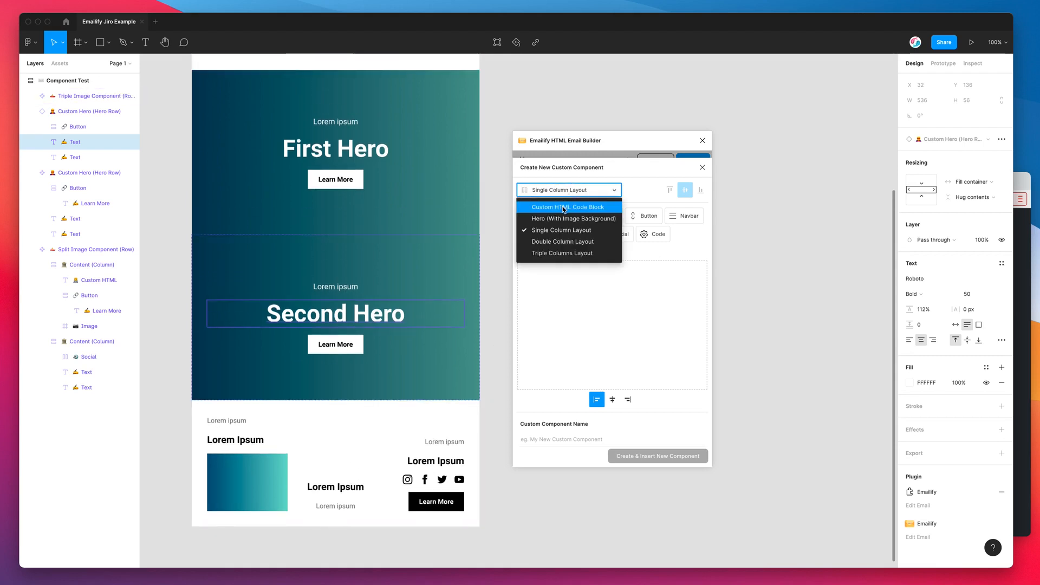
left_click(564, 209)
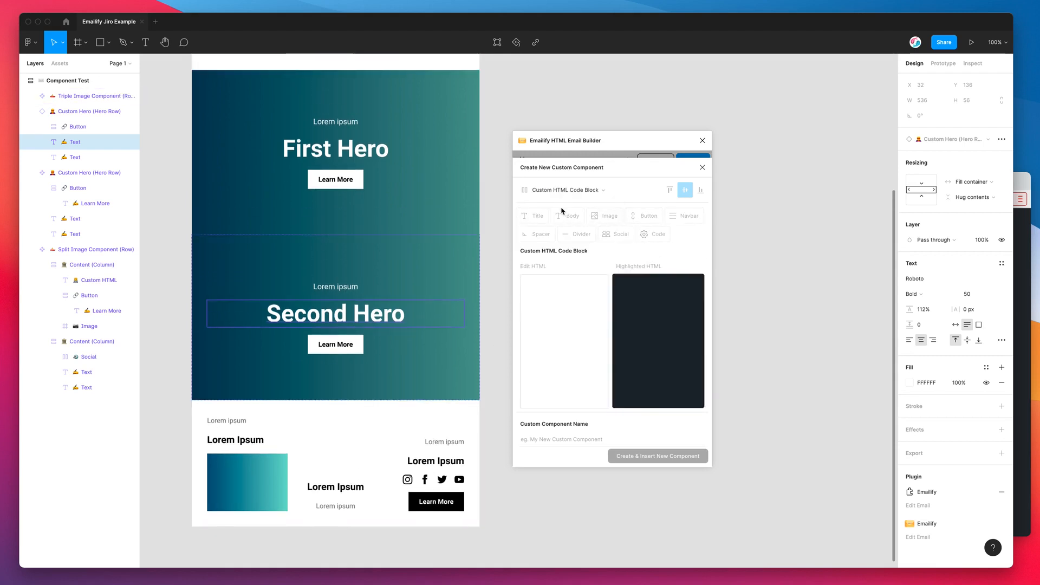
Step: Enter the opening condition {% if points > 30 %} as the HTML of the new custom code block
scroll(421, 225, "up", 4)
scroll(423, 226, "down", 3)
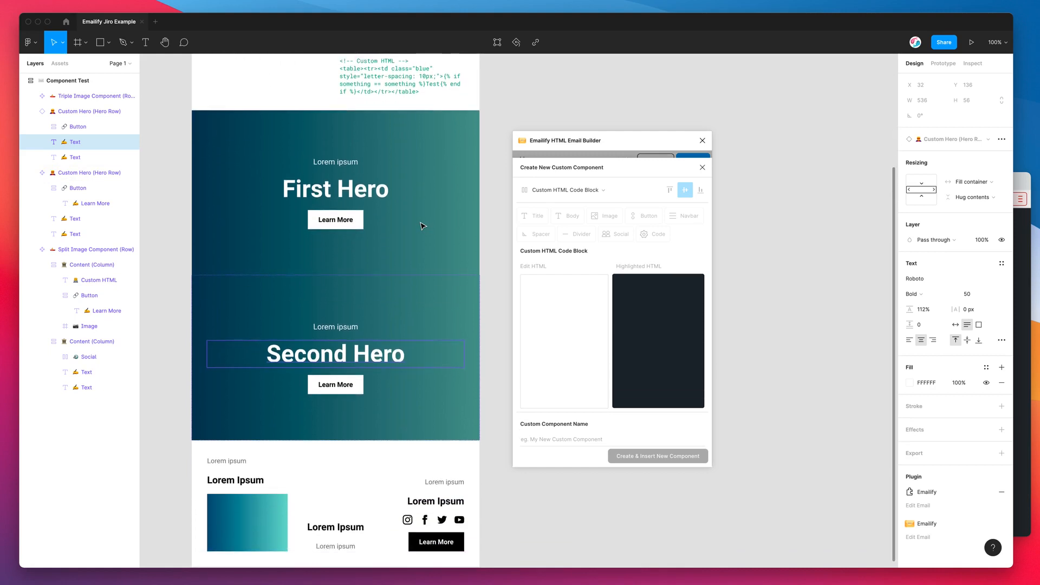
scroll(418, 256, "up", 1)
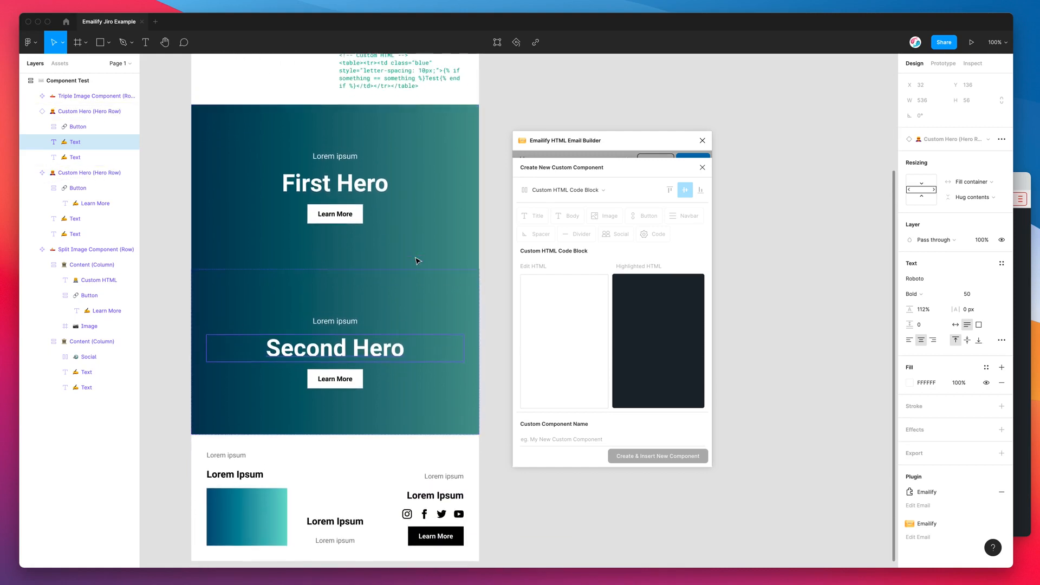
scroll(393, 241, "up", 1)
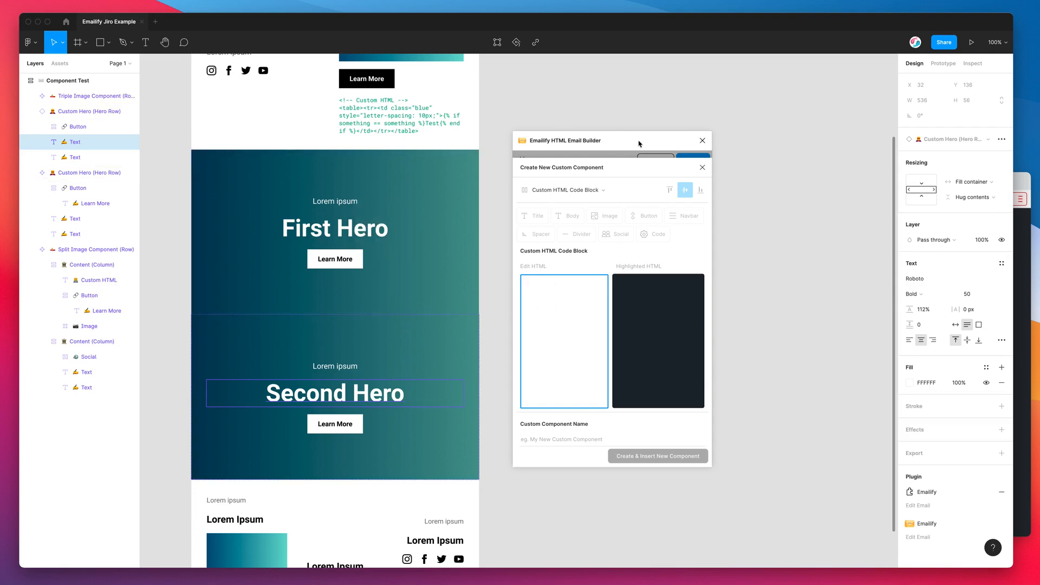
left_click_drag(639, 143, 621, 133)
left_click(551, 277)
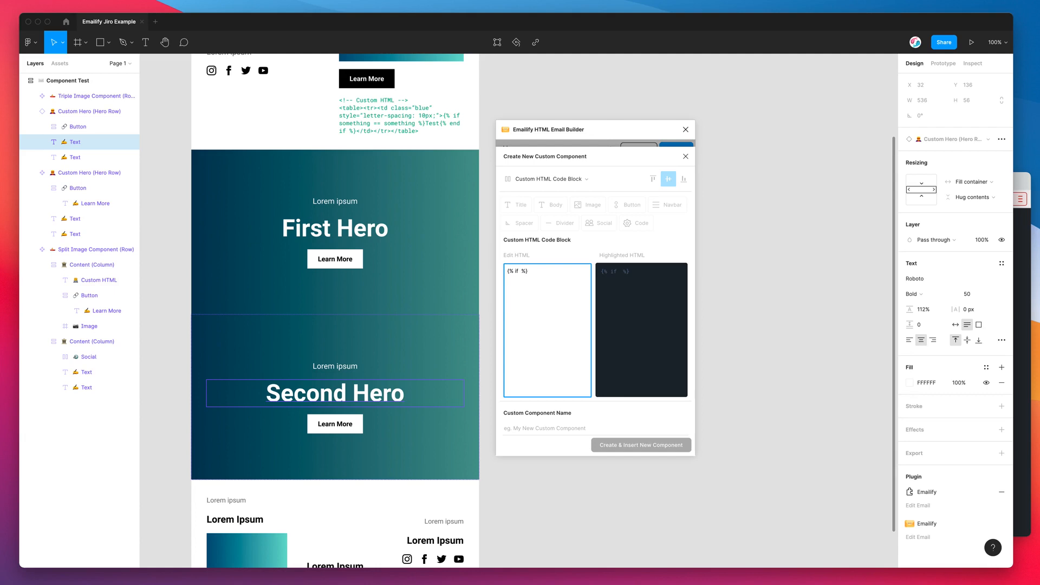
type("o")
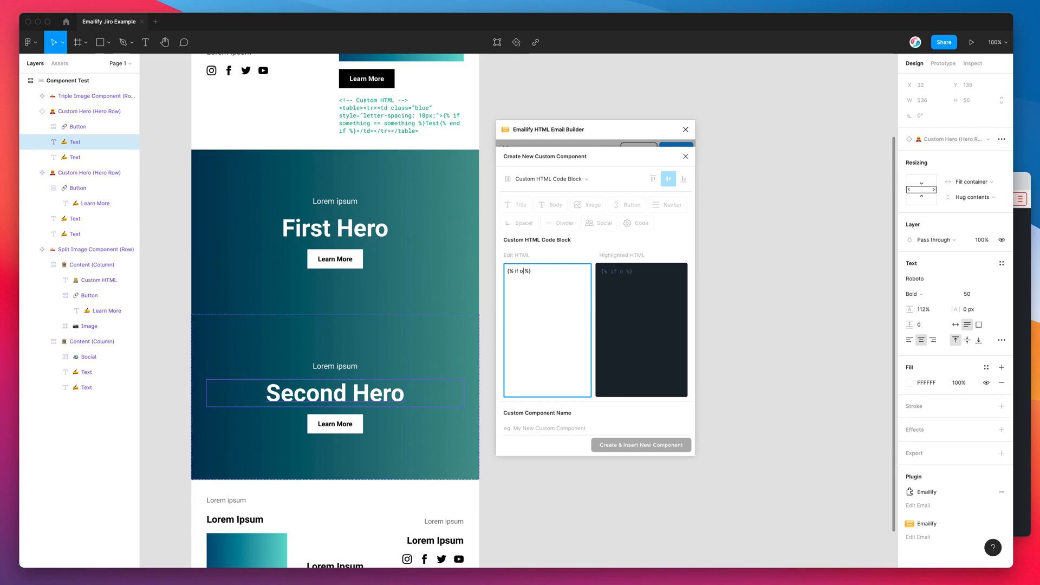
key("BackSpace")
type("p")
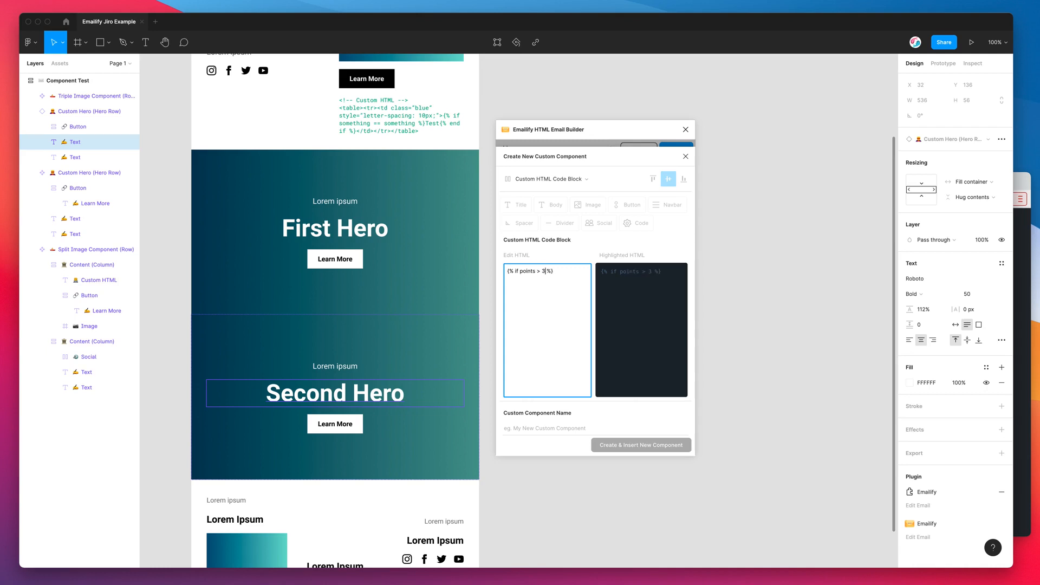
key("super+a")
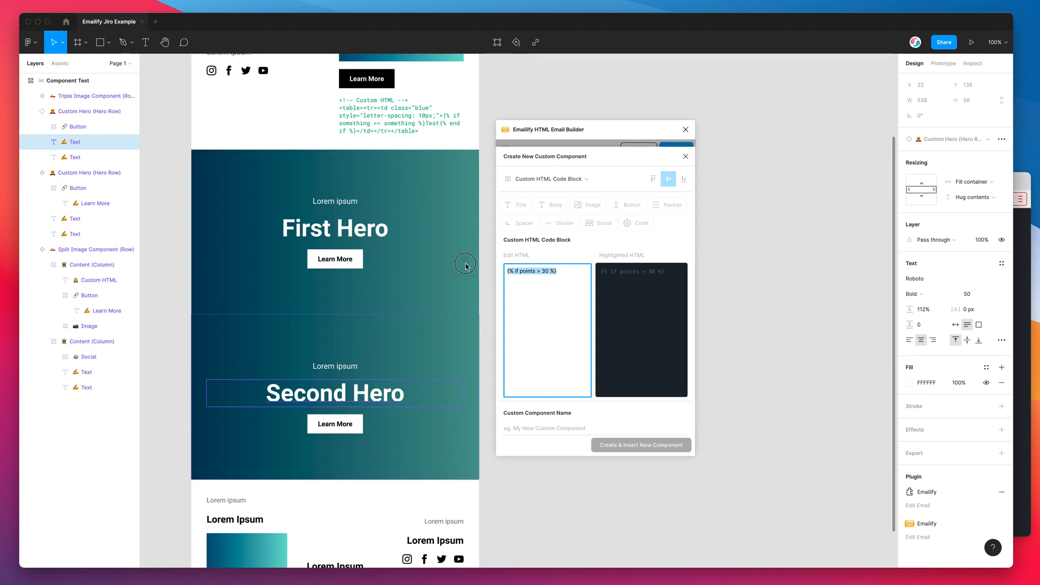
Step: Name the custom component "Points Open" and insert it into the email
left_click(536, 428)
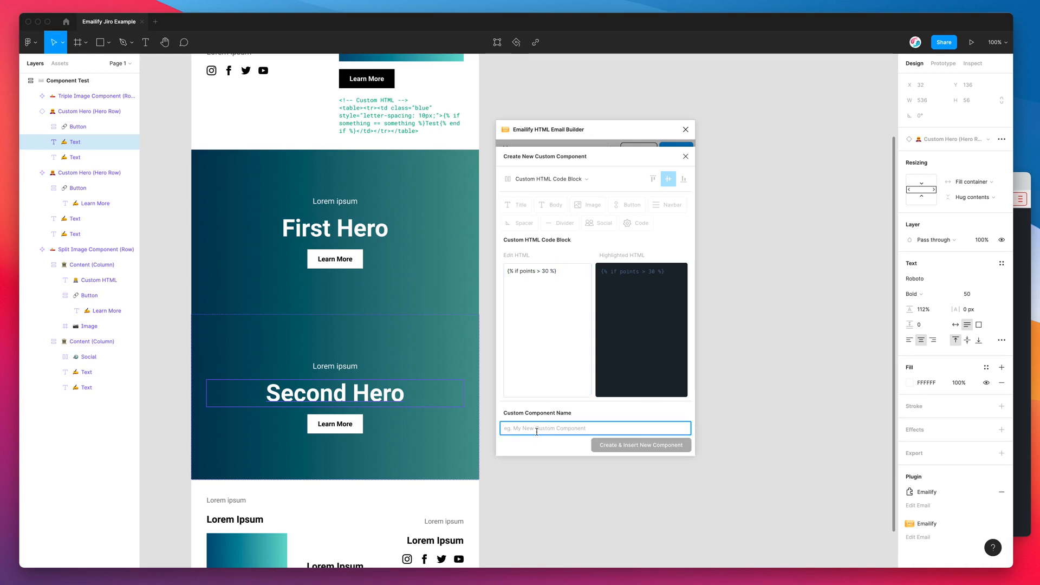
type("P")
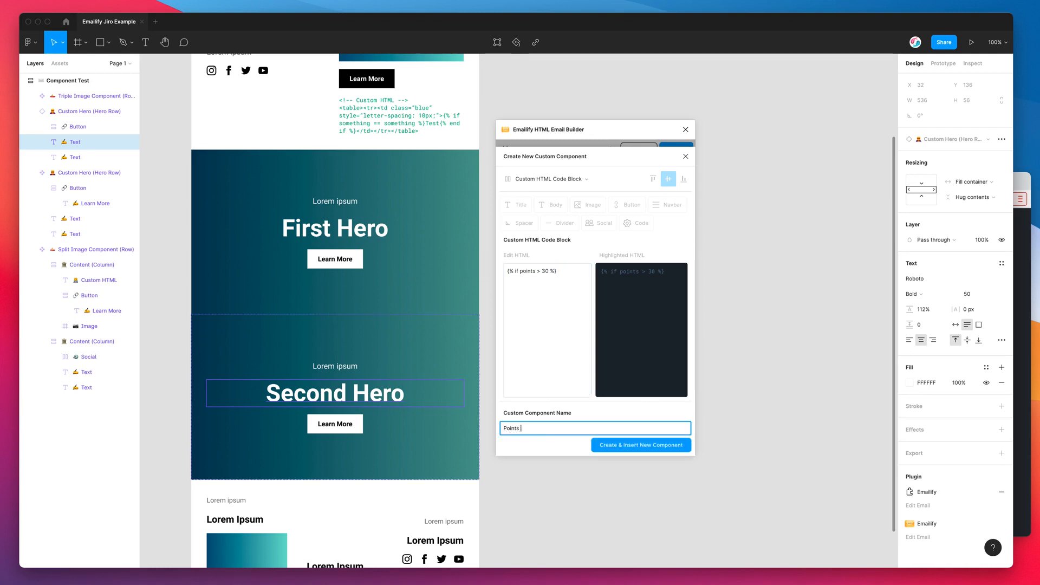
type("oints Open")
left_click(631, 446)
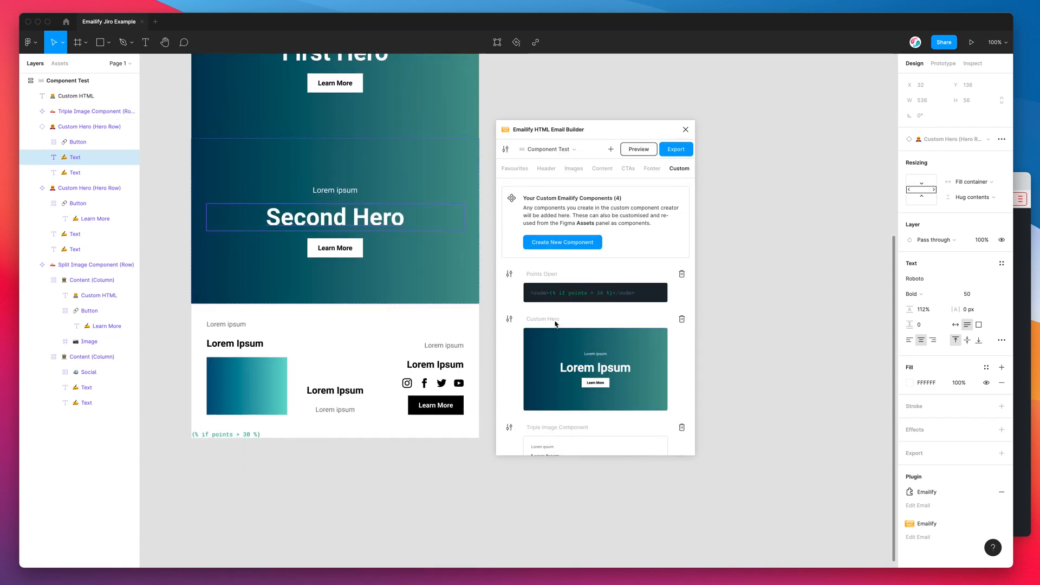
Step: Move the {% if points > 30 %} code block directly above the First Hero row
scroll(488, 316, "up", 2)
left_click(236, 479)
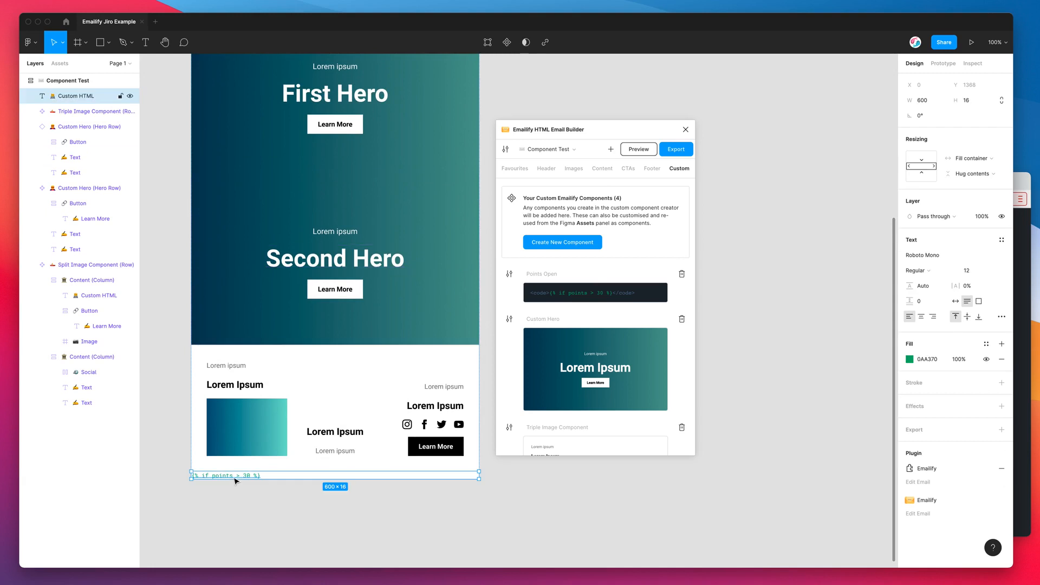
scroll(235, 479, "up", 3)
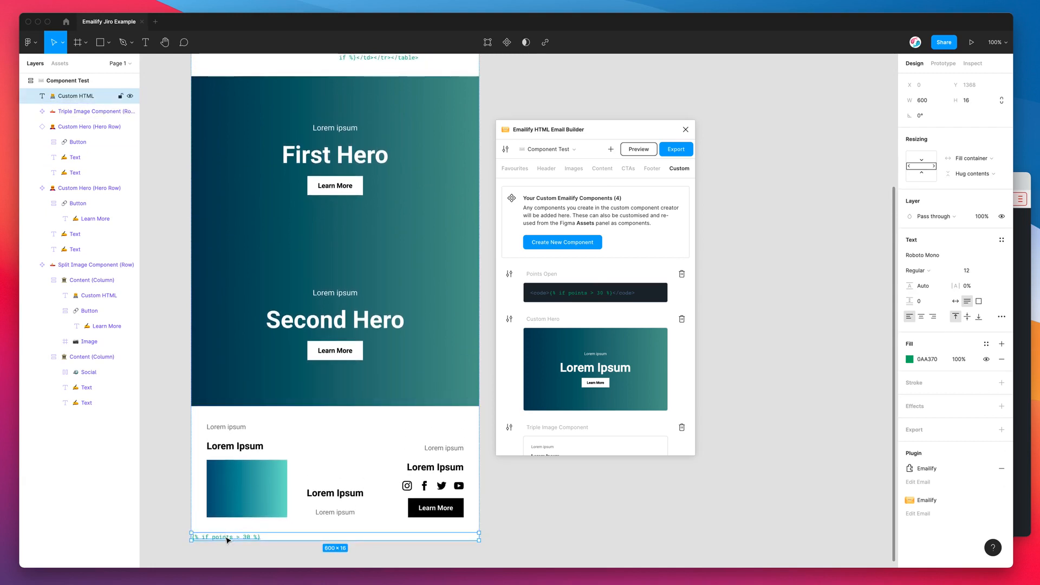
left_click_drag(226, 539, 227, 83)
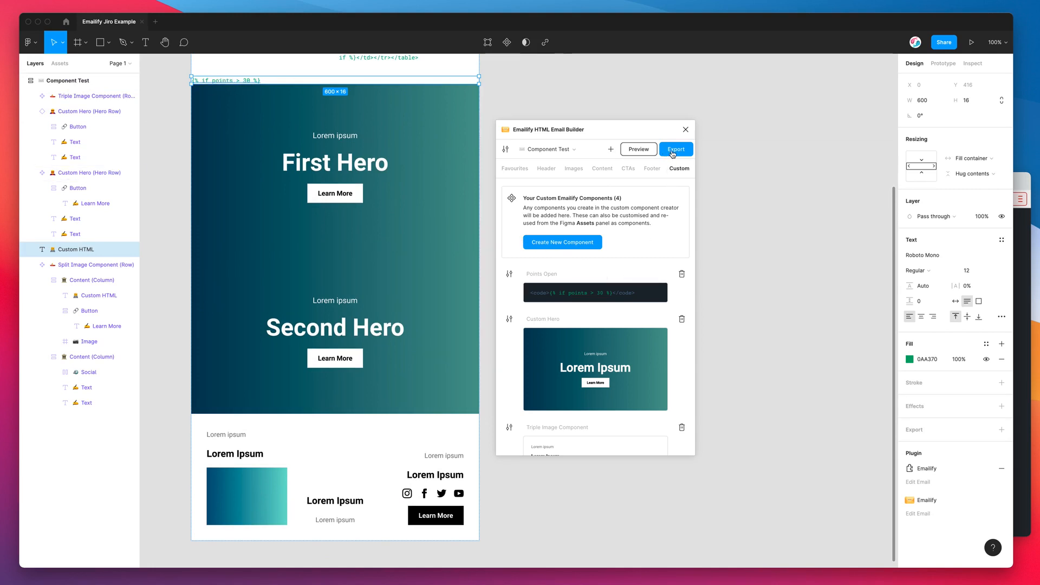
Step: Set up a new custom component as a Custom HTML Code Block containing {% endif %} and name it "End Points"
left_click(570, 242)
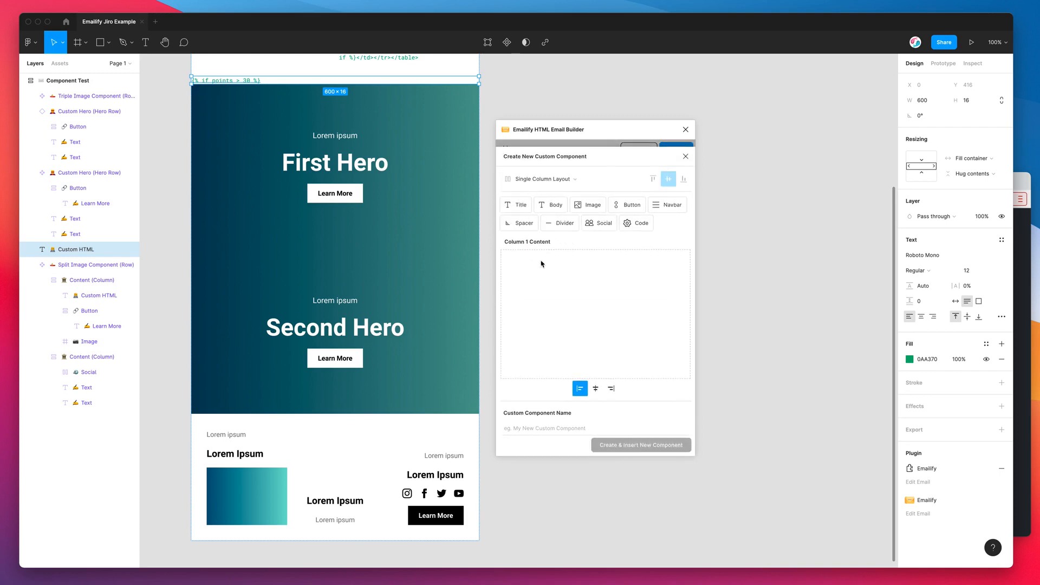
left_click(544, 179)
left_click(544, 192)
left_click(548, 285)
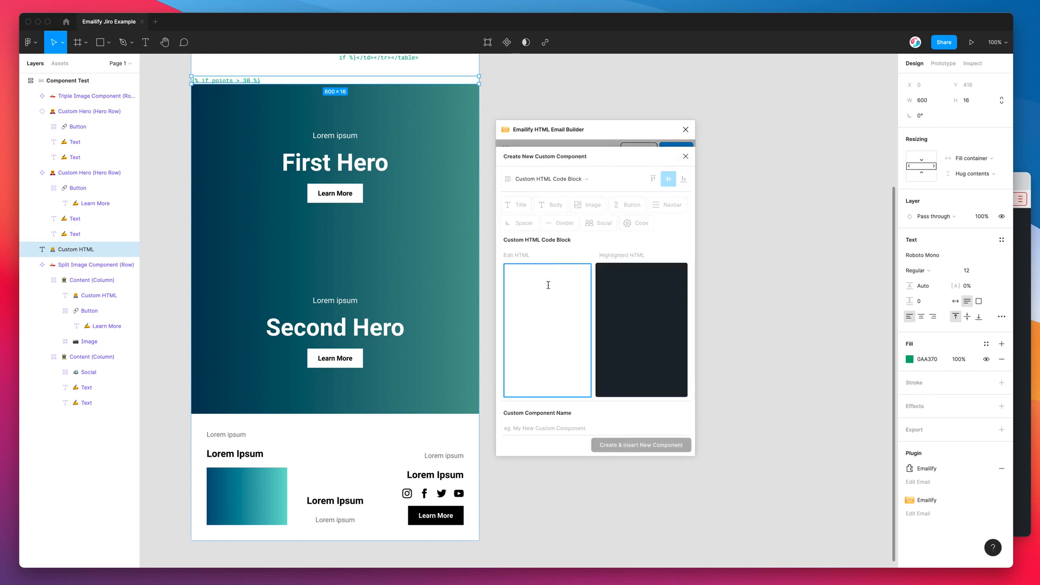
type("{%%")
left_click(555, 427)
type("End")
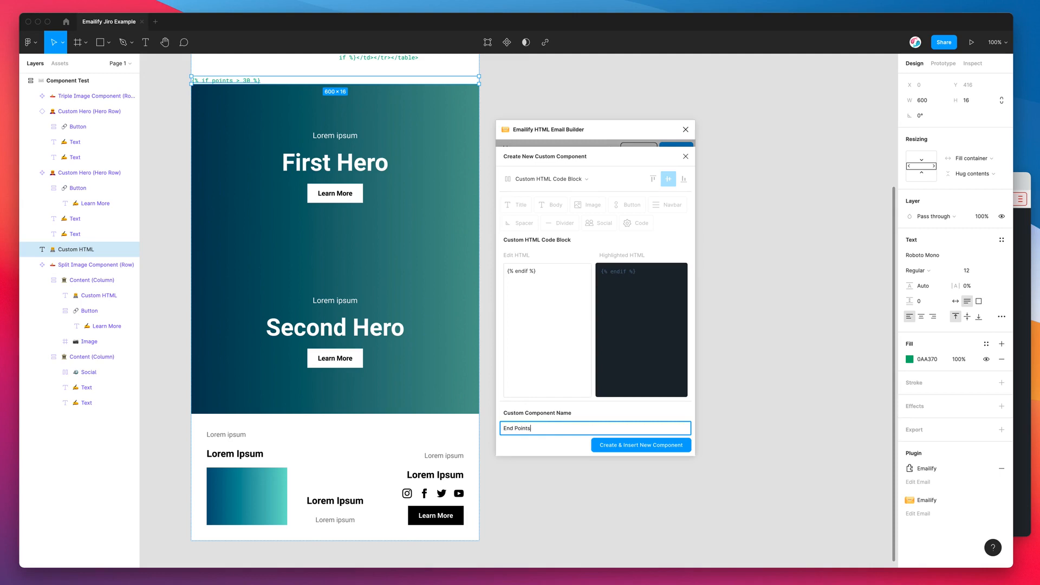
type(" Points")
Step: Insert the End Points component and move its {% endif %} block directly below the Second Hero row
left_click(640, 445)
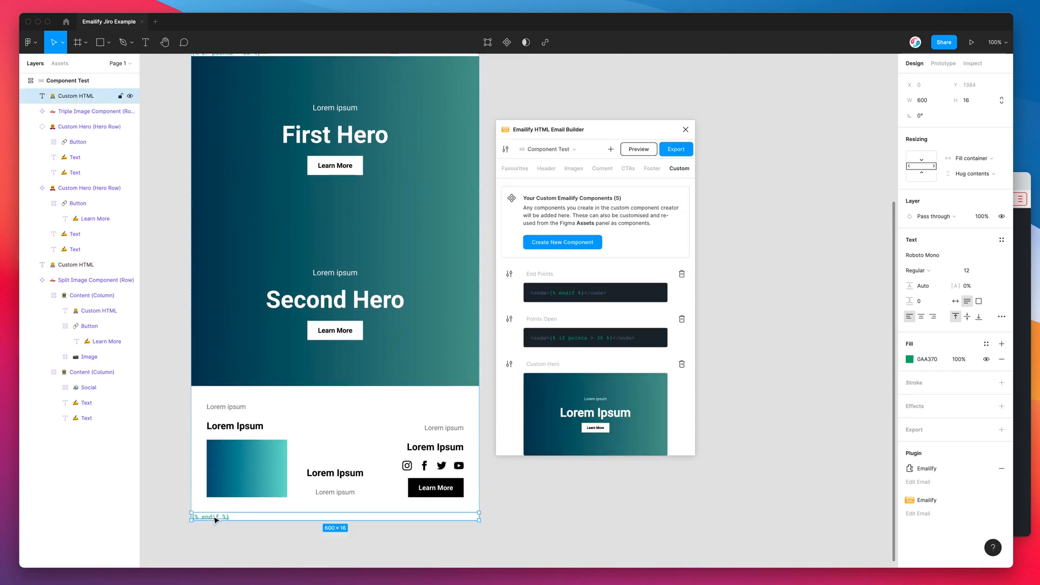
left_click_drag(215, 519, 213, 390)
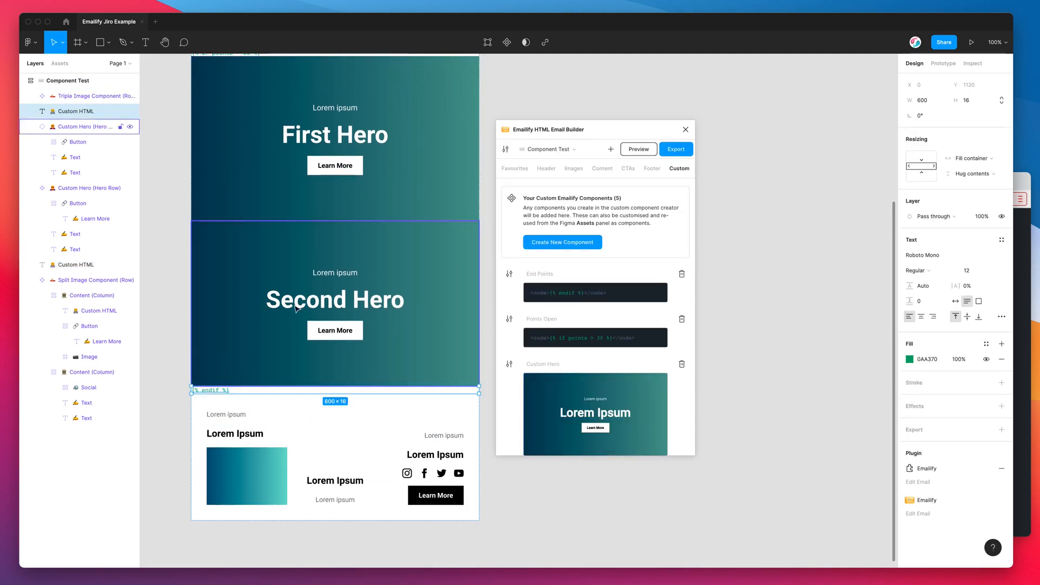
scroll(296, 309, "up", 3)
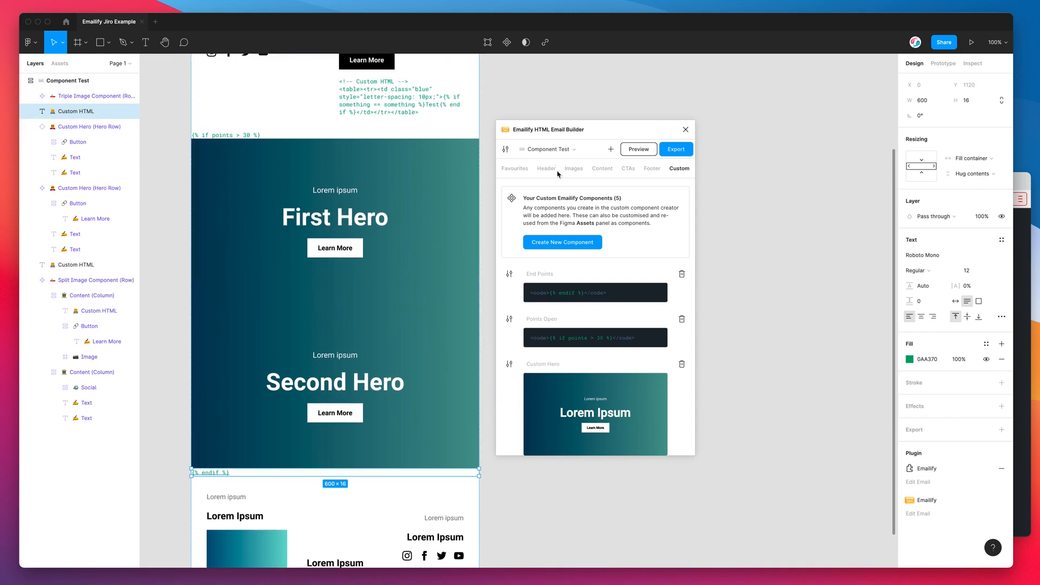
Step: Set up a new custom component as a Custom HTML Code Block containing {% else %} and name it "Else Points"
left_click(568, 243)
left_click(553, 179)
left_click(543, 255)
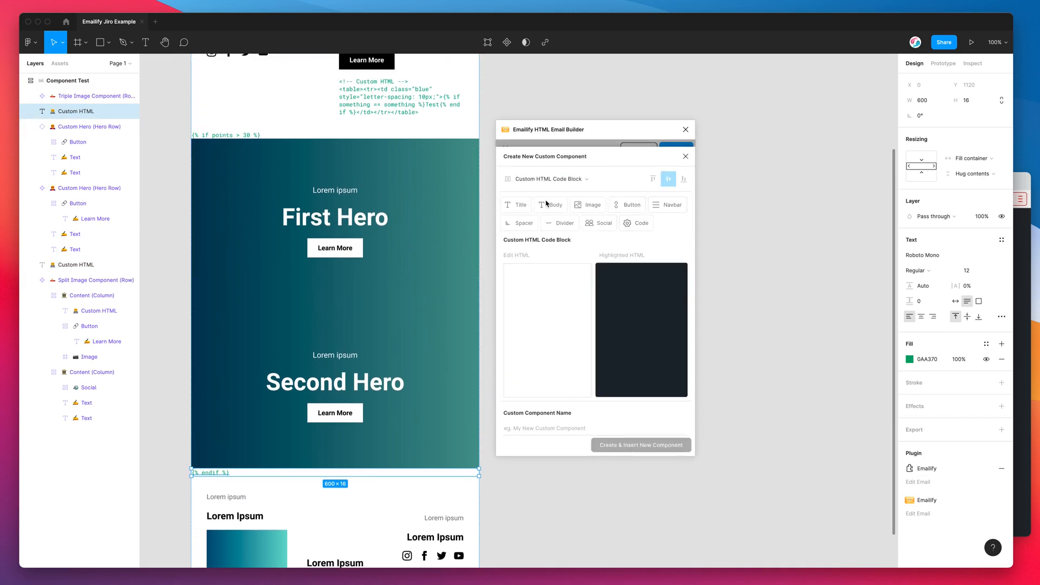
left_click(543, 275)
type("{}")
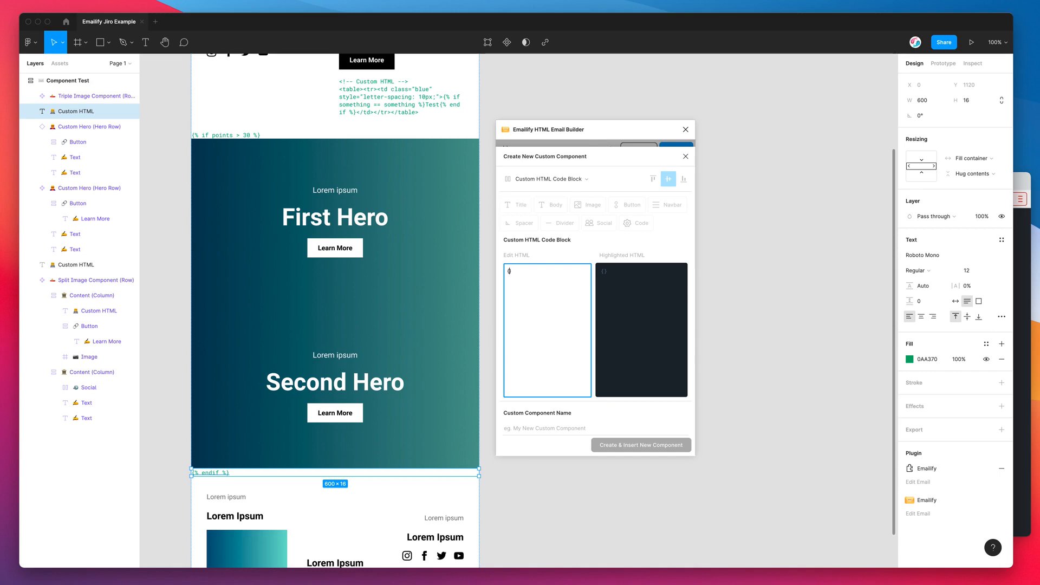
type("else %")
left_click(565, 428)
type("Else Points")
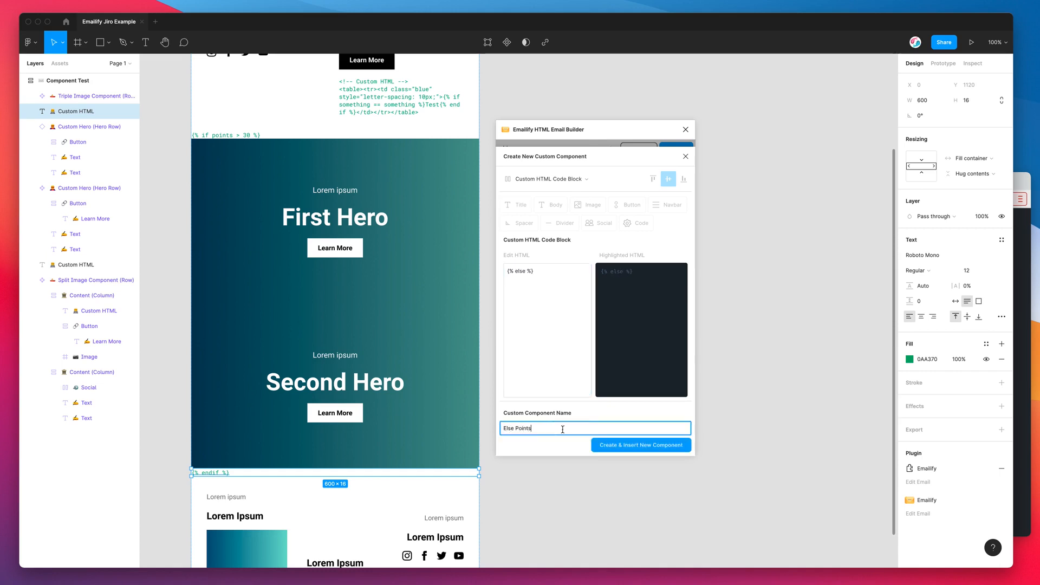
Step: Insert the Else Points component and move its {% else %} block between the First Hero and Second Hero rows
left_click(652, 447)
scroll(379, 393, "down", 5)
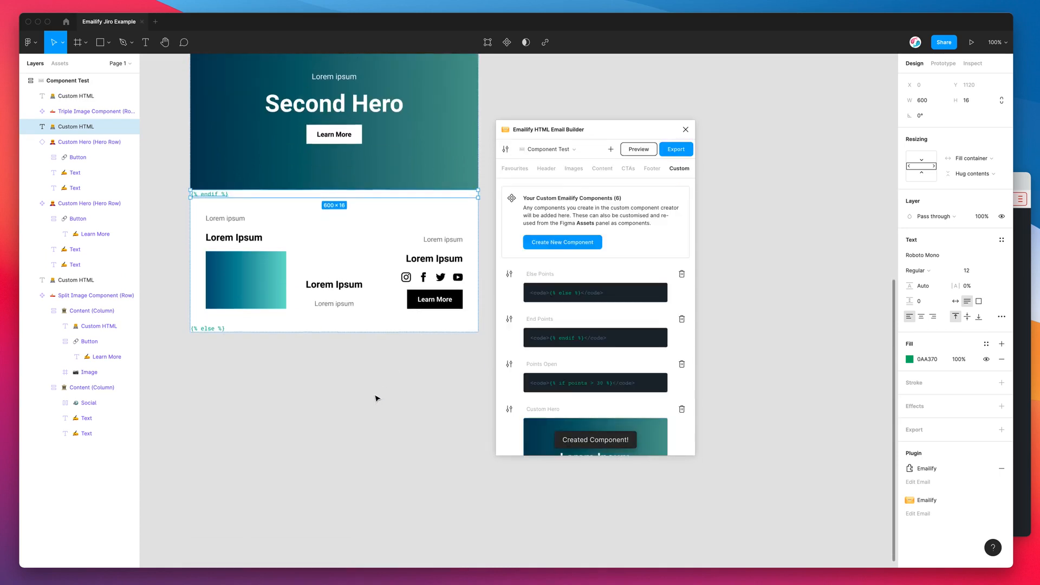
left_click(219, 328)
scroll(219, 331, "up", 4)
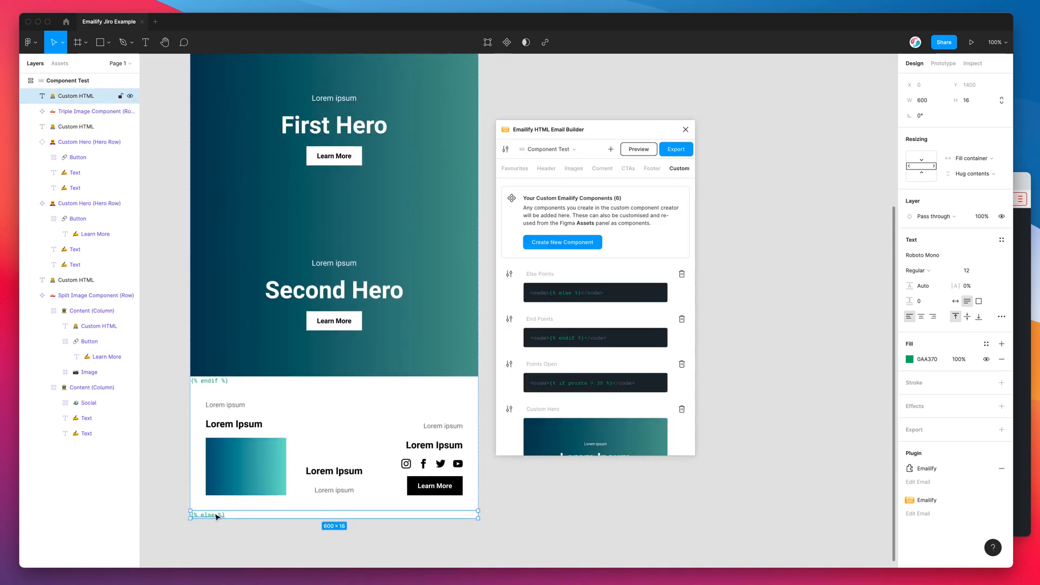
left_click_drag(216, 515, 221, 210)
scroll(260, 226, "up", 3)
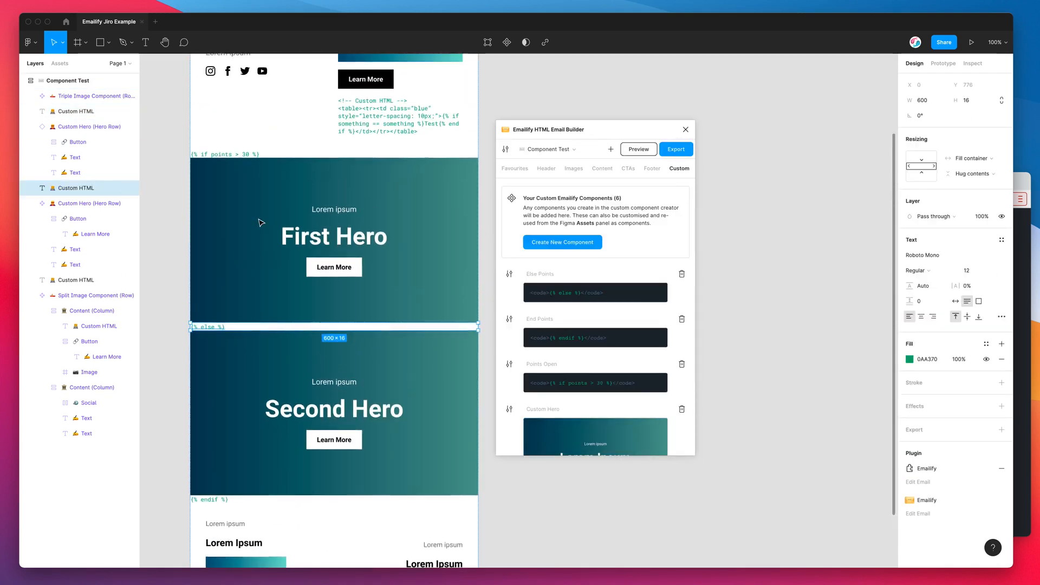
Step: Check the placement of the if, else and endif code blocks around the two hero rows
scroll(262, 221, "down", 1)
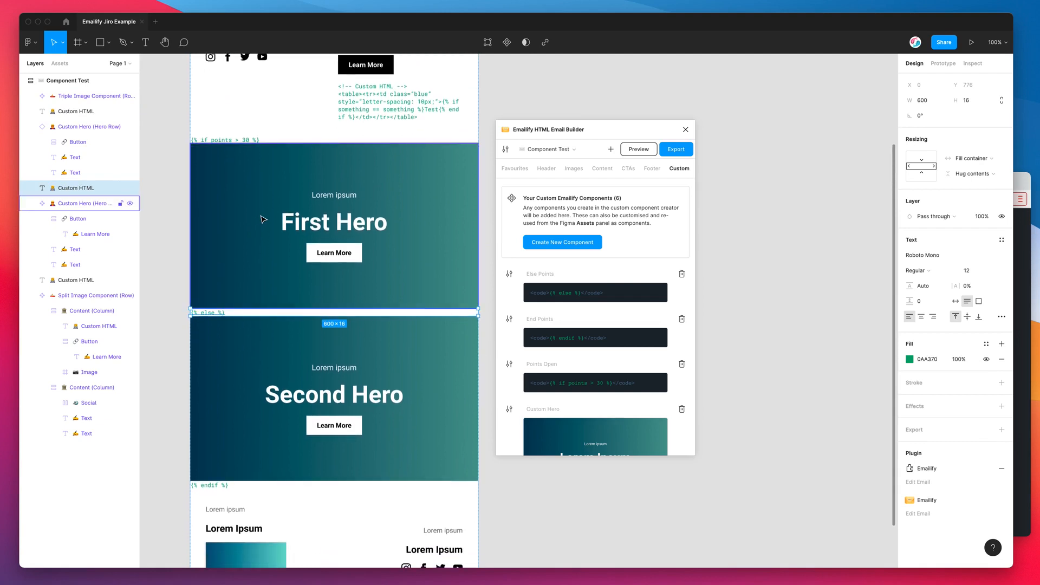
left_click(216, 142)
left_click(212, 314)
left_click(234, 484)
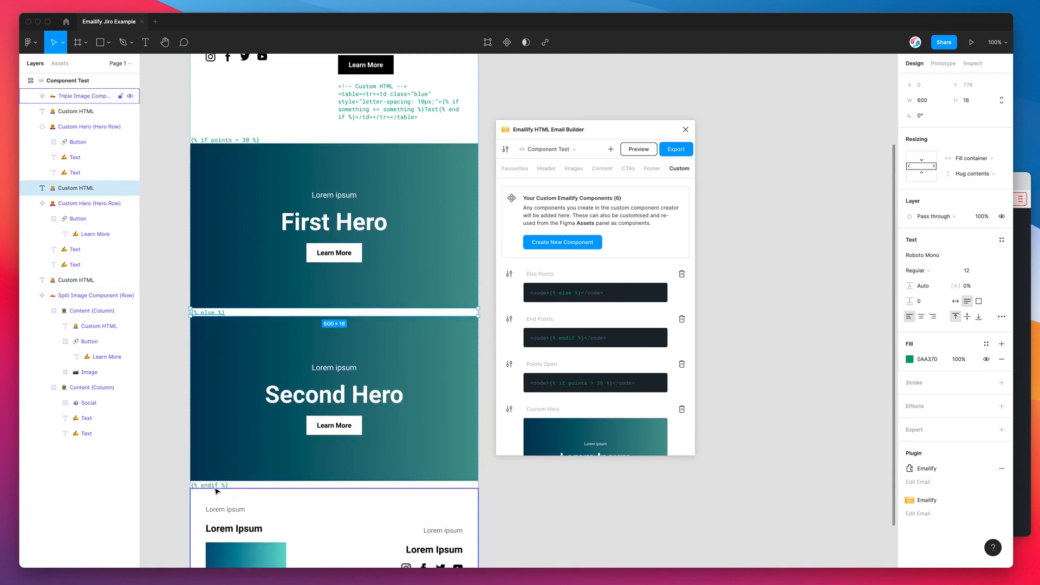
left_click(212, 313)
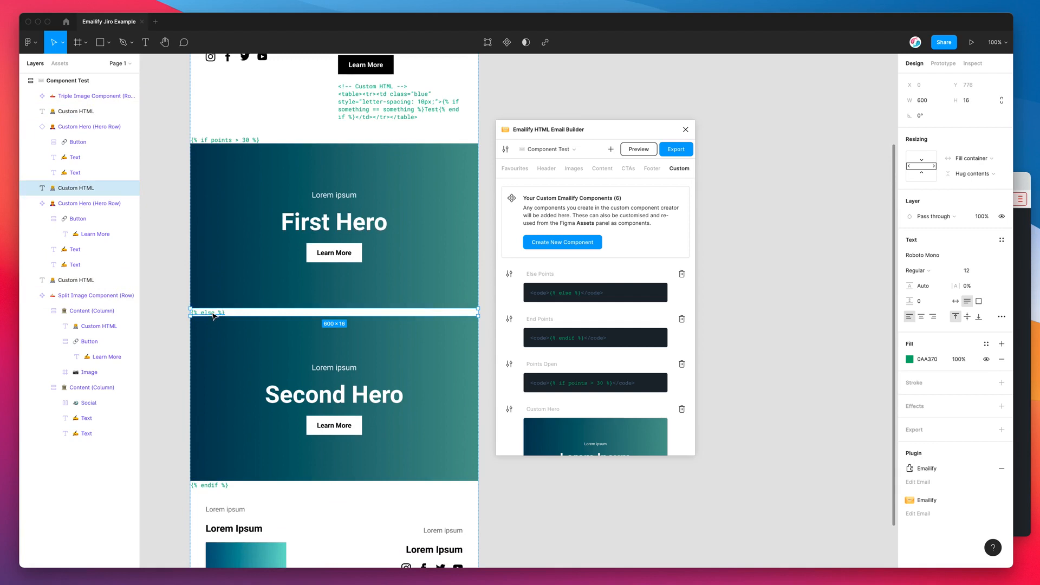
left_click(234, 142)
Step: Preview the email and go to the conditional hero rows
left_click_drag(584, 132, 586, 122)
left_click(639, 138)
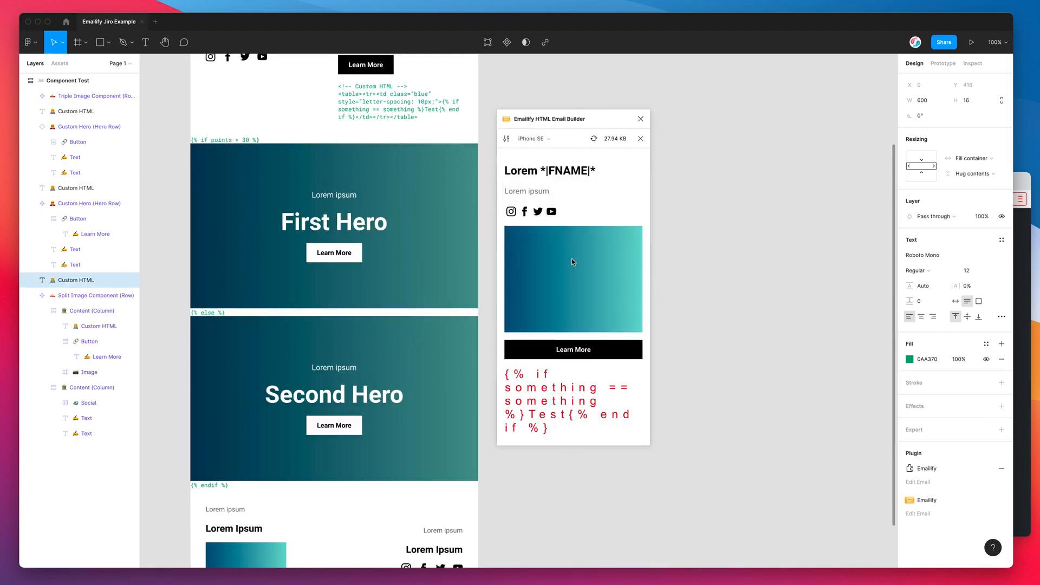
scroll(572, 261, "down", 10)
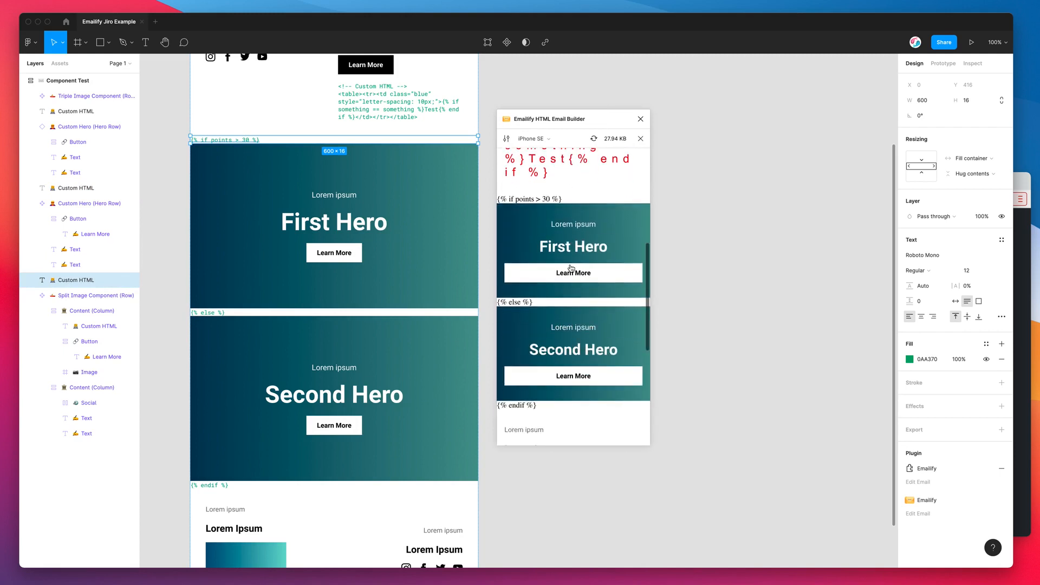
Step: Examine how the if, else and endif tags wrap the First Hero and Second Hero sections in the email preview
triple_click(500, 164)
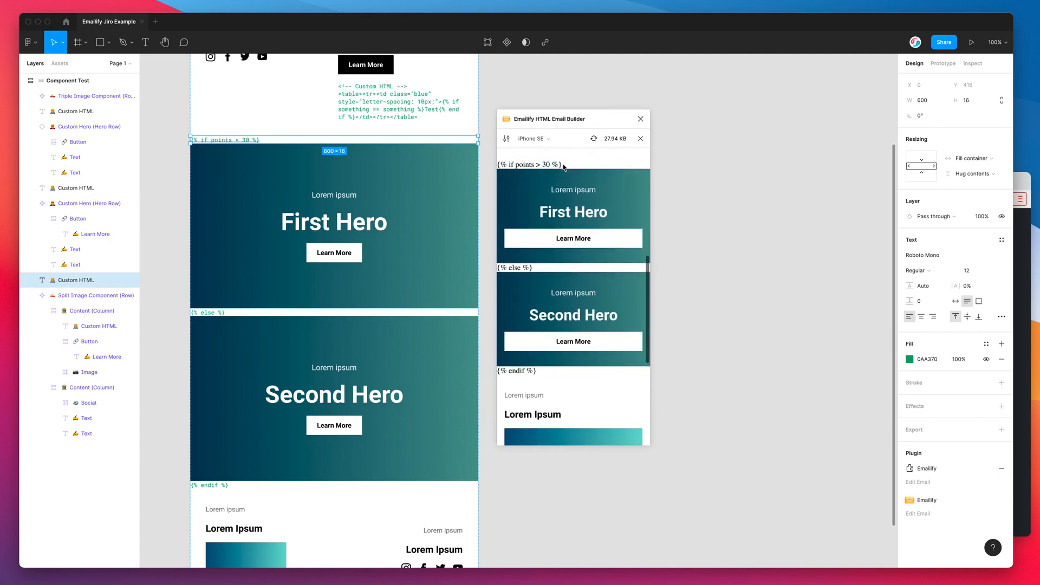
left_click_drag(562, 167, 512, 163)
left_click(523, 166)
scroll(533, 177, "down", 1)
left_click_drag(543, 196, 620, 197)
left_click(517, 249)
scroll(516, 249, "down", 1)
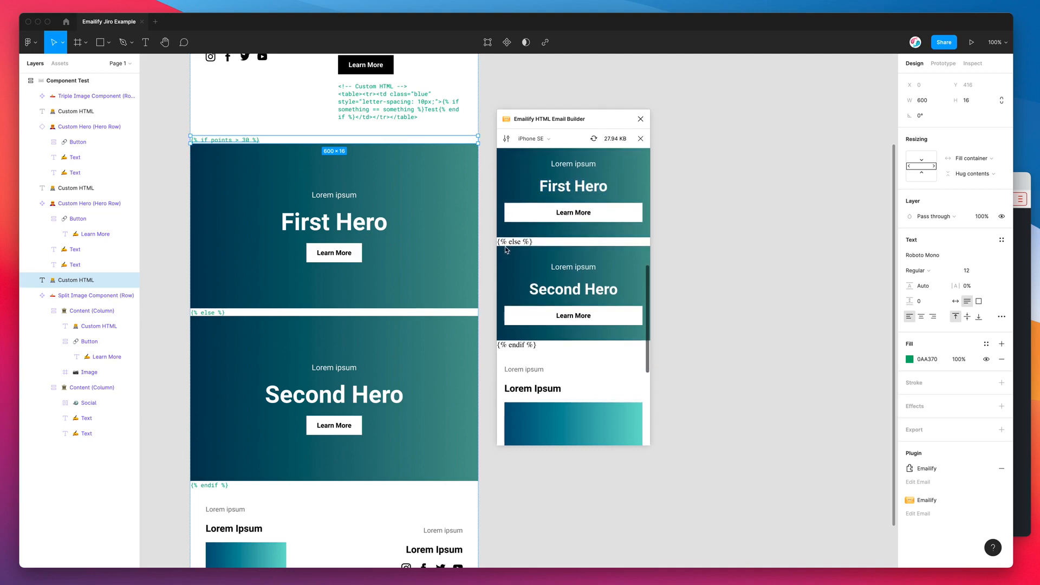
left_click_drag(507, 241, 521, 243)
scroll(557, 281, "down", 1)
left_click_drag(537, 325, 498, 325)
left_click(516, 326)
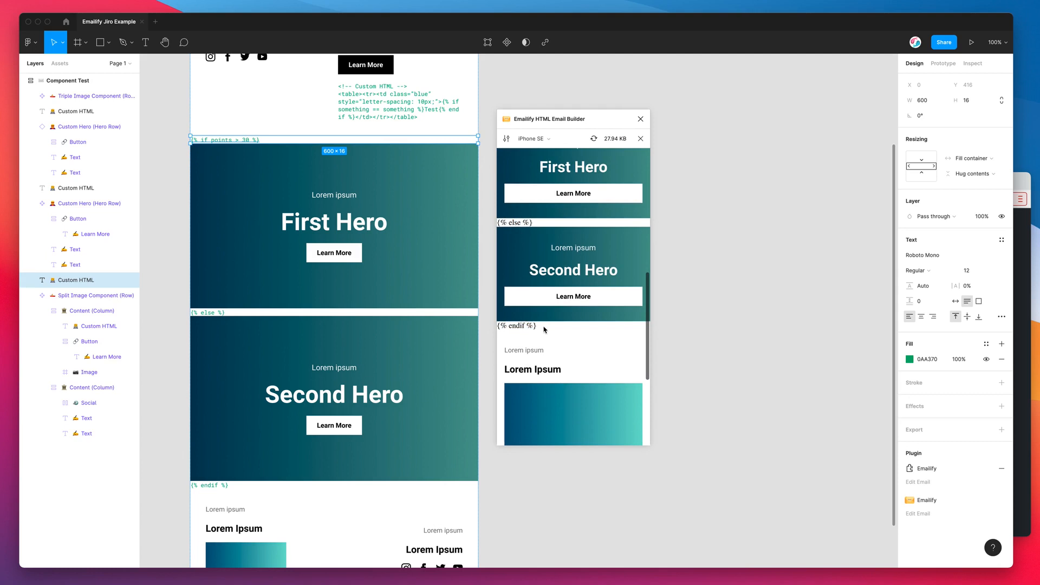
scroll(545, 329, "up", 2)
left_click_drag(512, 271, 524, 272)
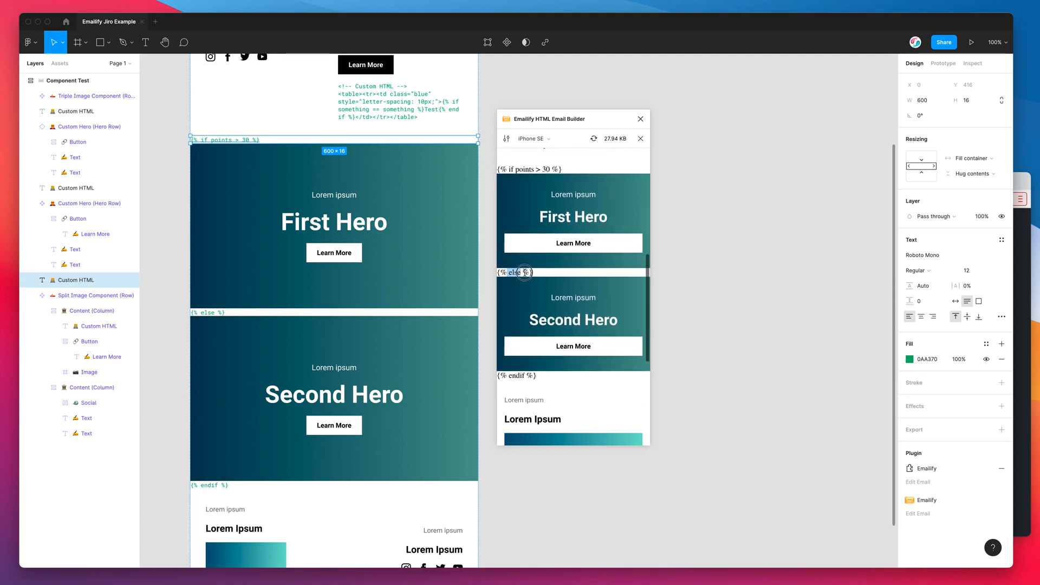
left_click(524, 272)
mouse_move(502, 169)
left_mouse_down()
mouse_move(583, 172)
mouse_move(498, 169)
left_mouse_up()
left_click(573, 169)
left_click(525, 203)
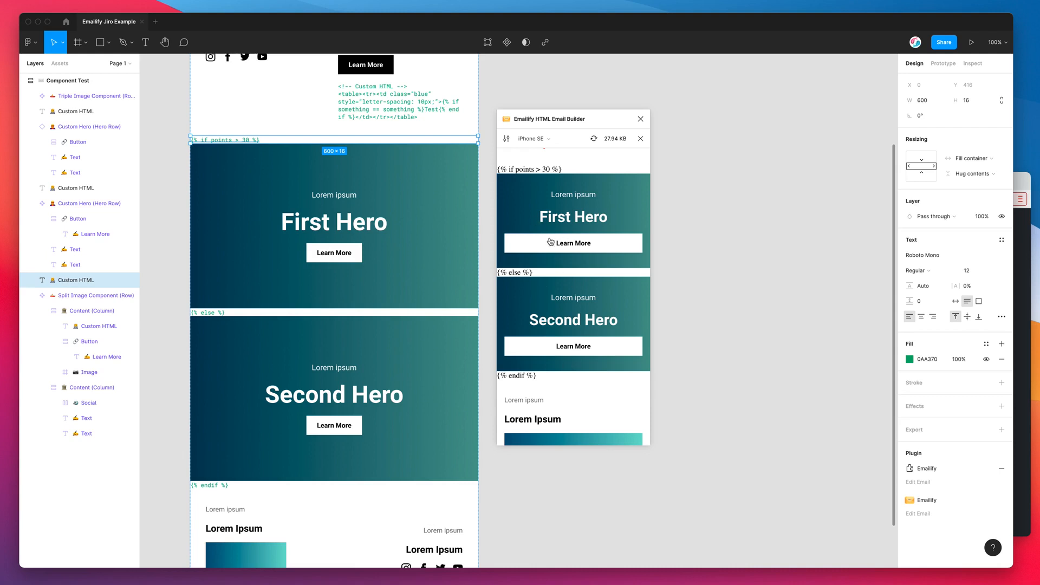
Step: Close the email preview and copy the custom HTML table code beneath the Learn More button in the split image row
scroll(551, 265, "down", 3)
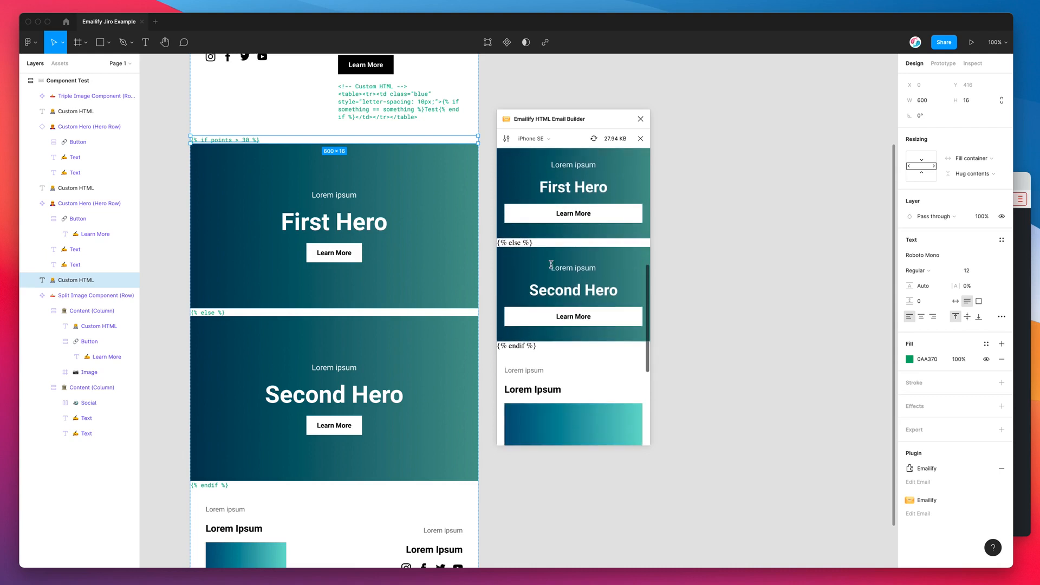
left_click(640, 139)
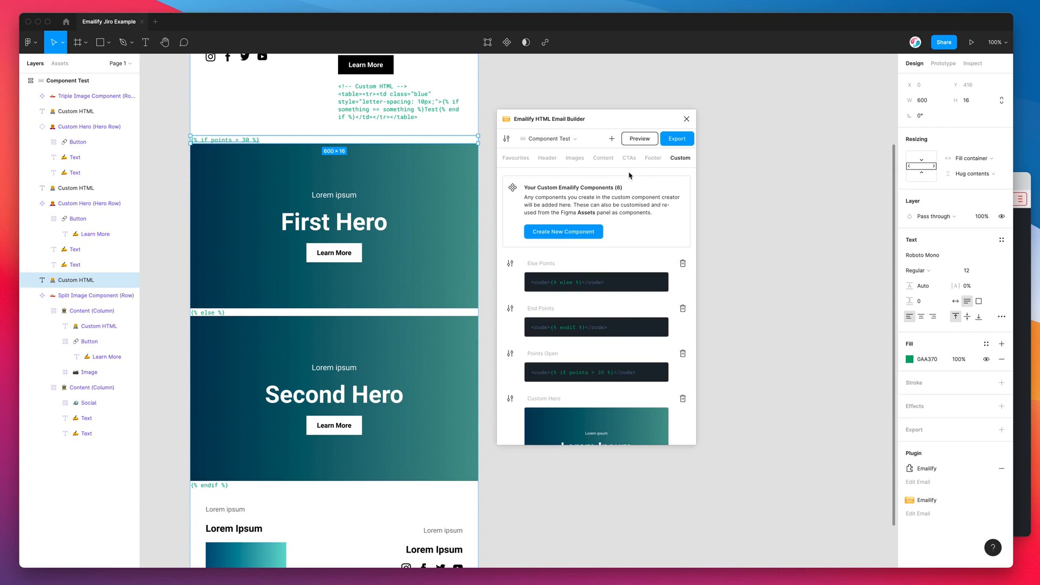
scroll(427, 202, "up", 2)
double_click(392, 156)
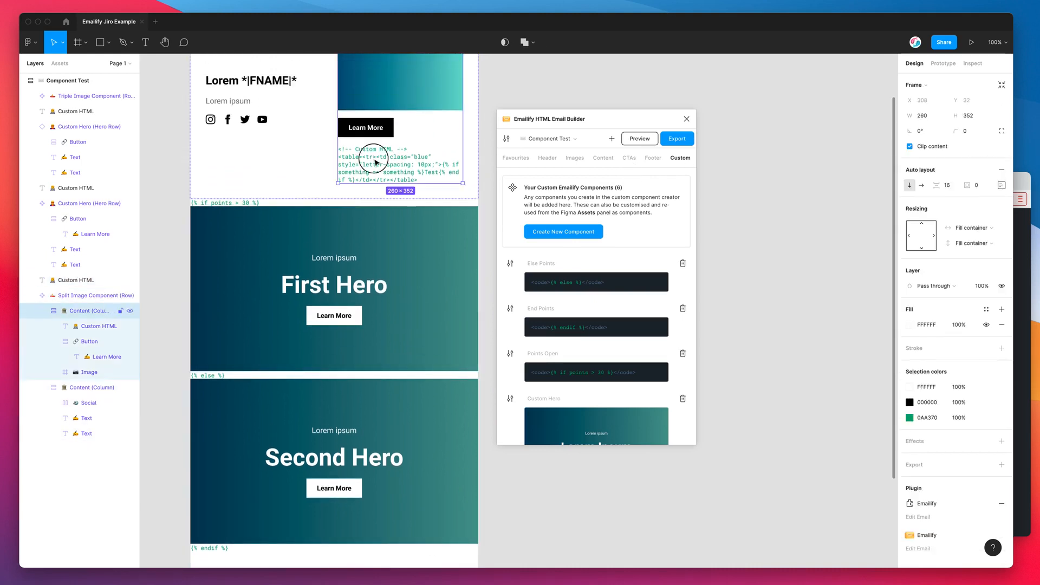
double_click(375, 162)
double_click(398, 160)
key("ctrl+c")
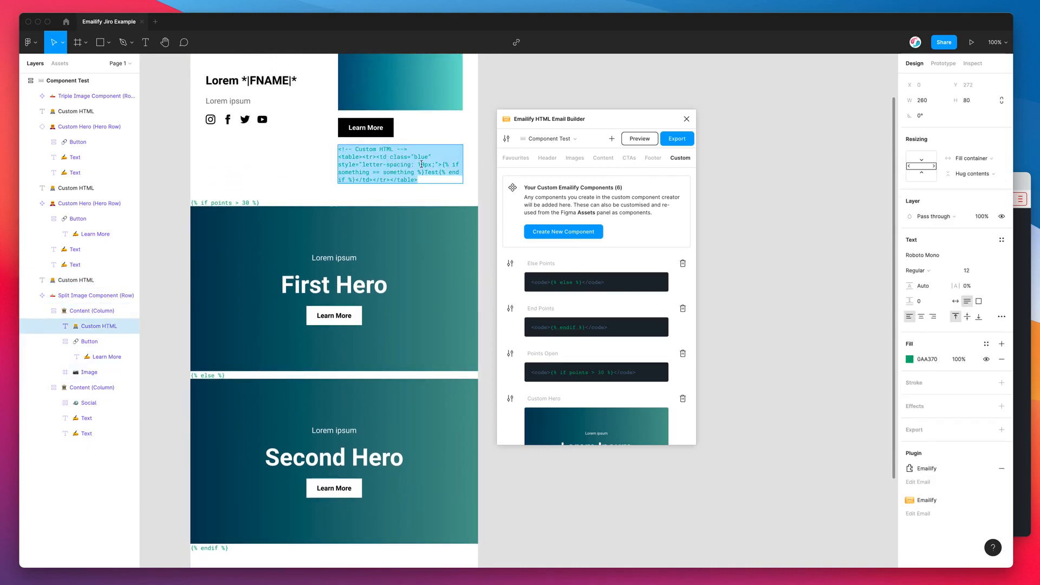
left_click(491, 177)
scroll(400, 167, "down", 3)
scroll(397, 169, "up", 3)
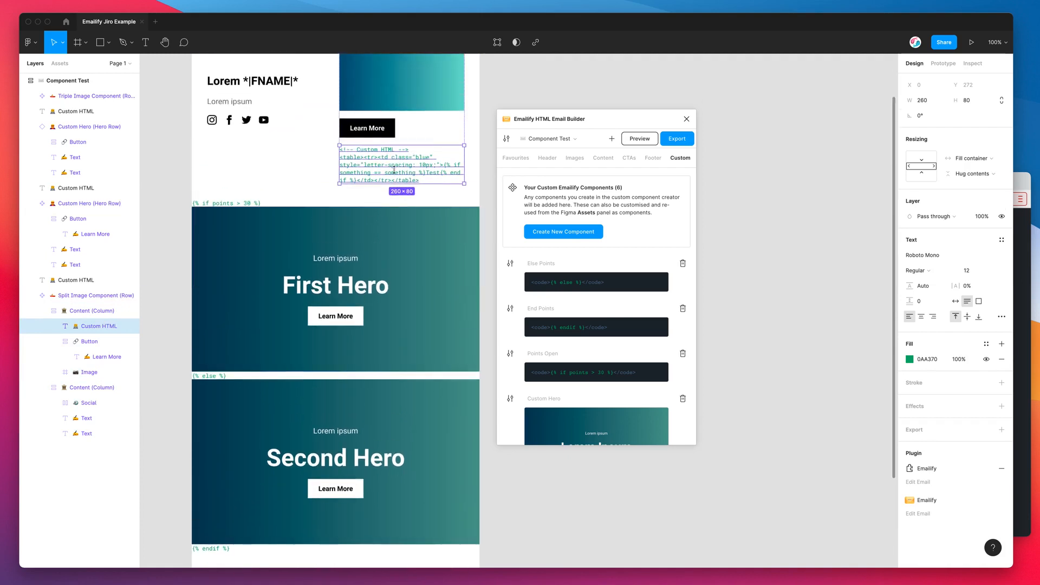
scroll(394, 170, "down", 3)
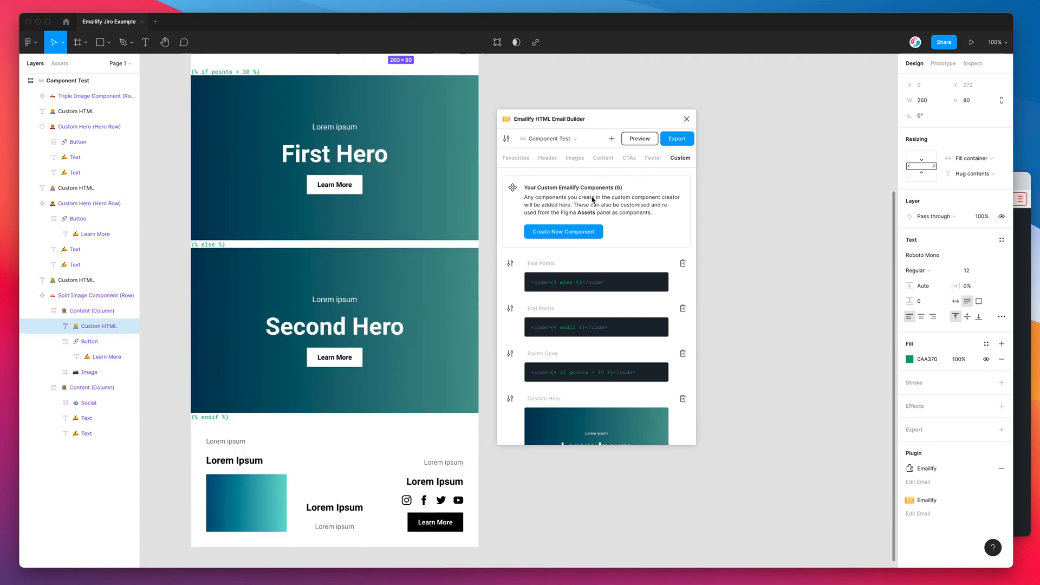
Step: Set up a new Custom HTML Code Block component named Custom Table Block and paste the copied table code as its HTML
left_click(559, 233)
left_click(544, 169)
left_click(545, 186)
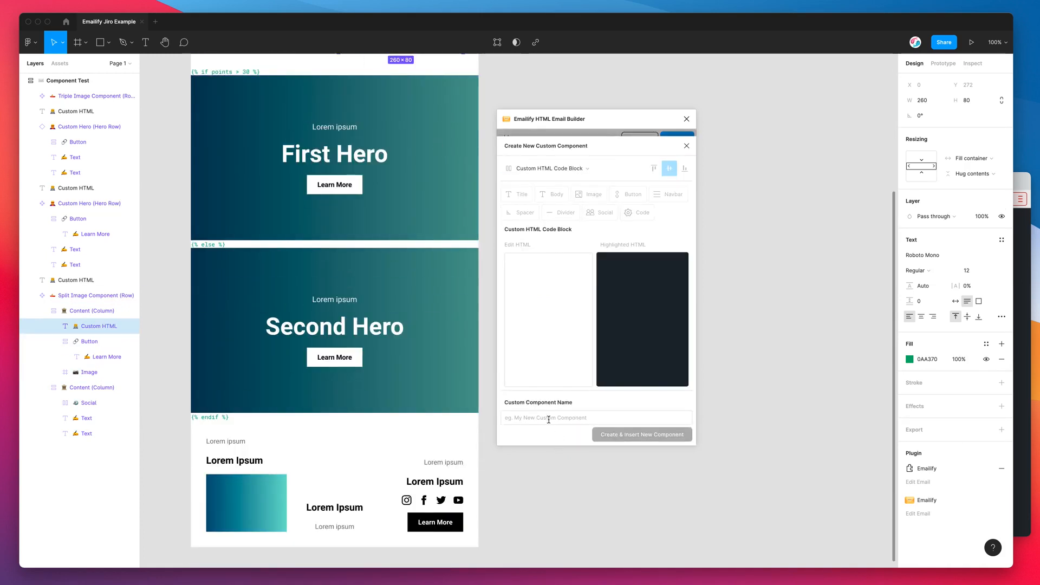
left_click(542, 418)
type("Custom Table Block")
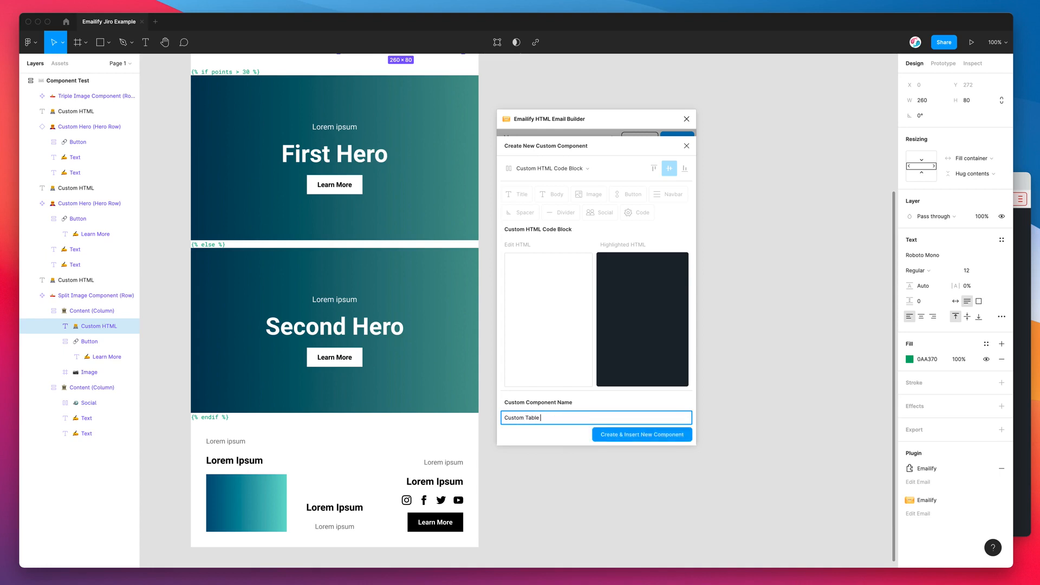
left_click(539, 256)
key("ctrl+v")
Step: Examine the pasted table code and its highlighted version against the rows at the end of the email
left_click_drag(546, 300, 476, 228)
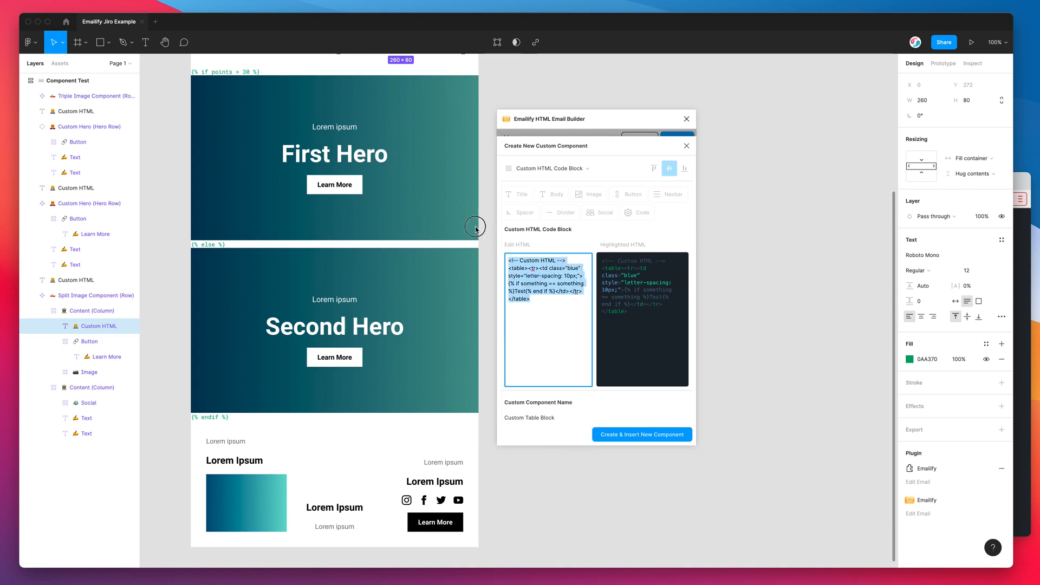
left_click_drag(631, 322, 589, 256)
left_click(578, 291)
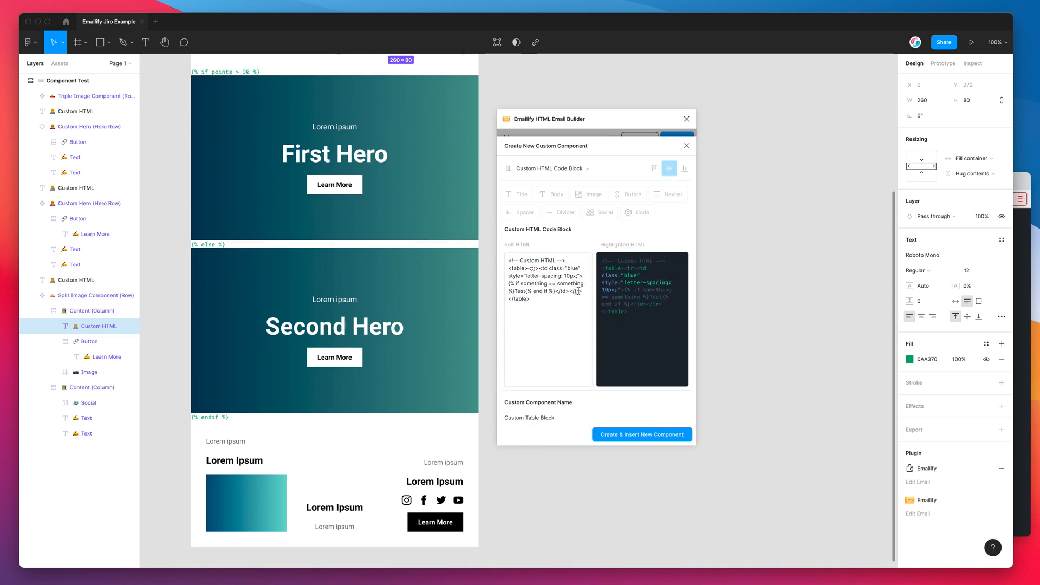
left_click(568, 268)
left_click_drag(556, 305, 496, 249)
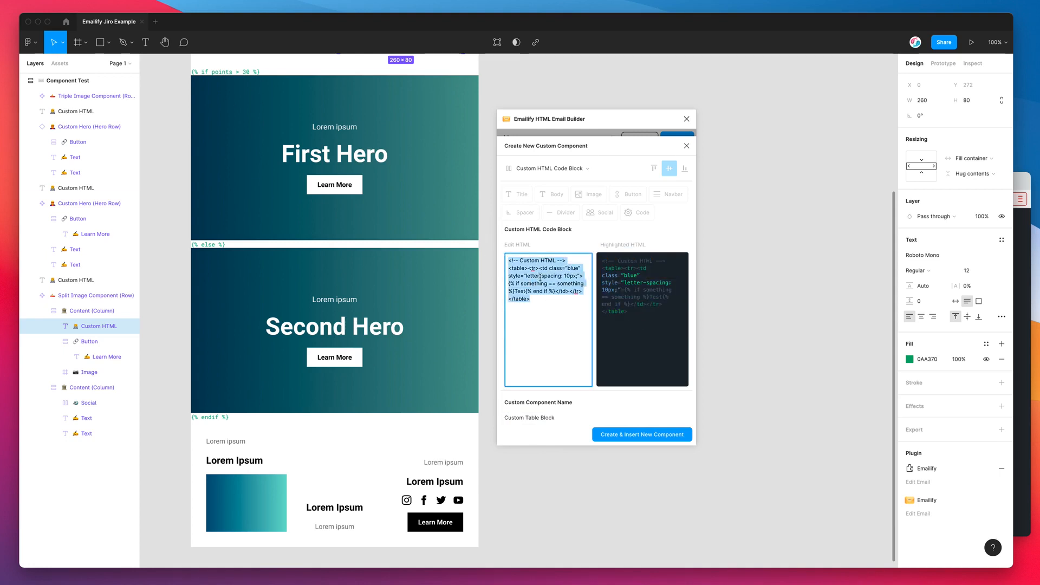
left_click_drag(539, 276, 511, 265)
left_click(510, 269)
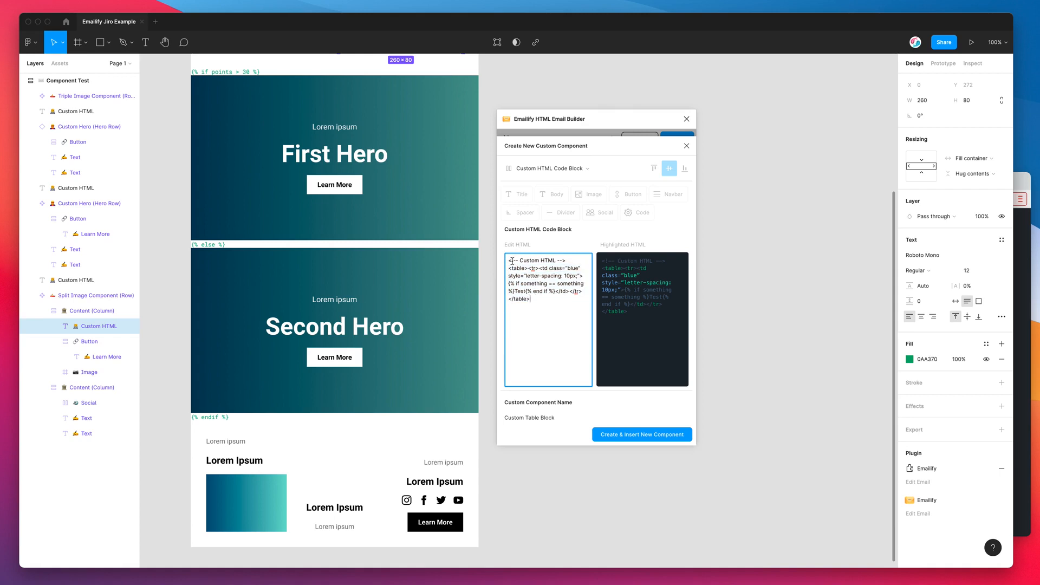
scroll(259, 287, "down", 3)
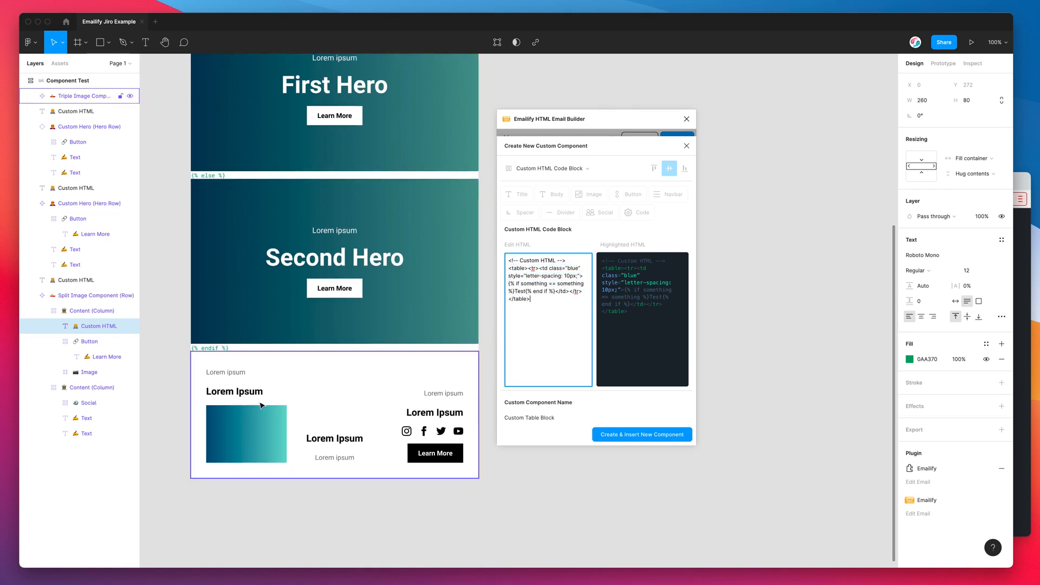
scroll(262, 406, "down", 3)
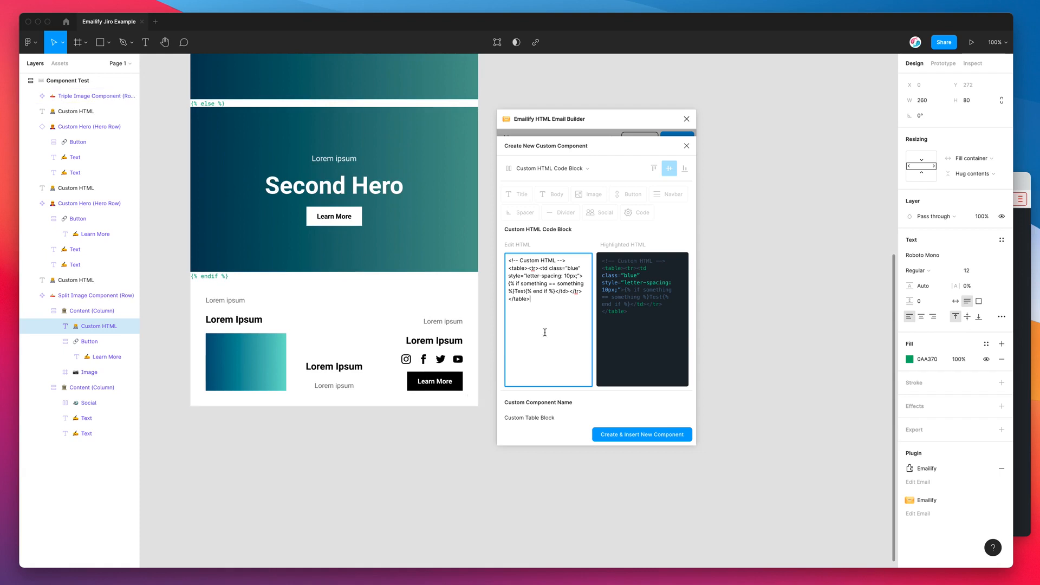
left_click_drag(536, 299, 506, 269)
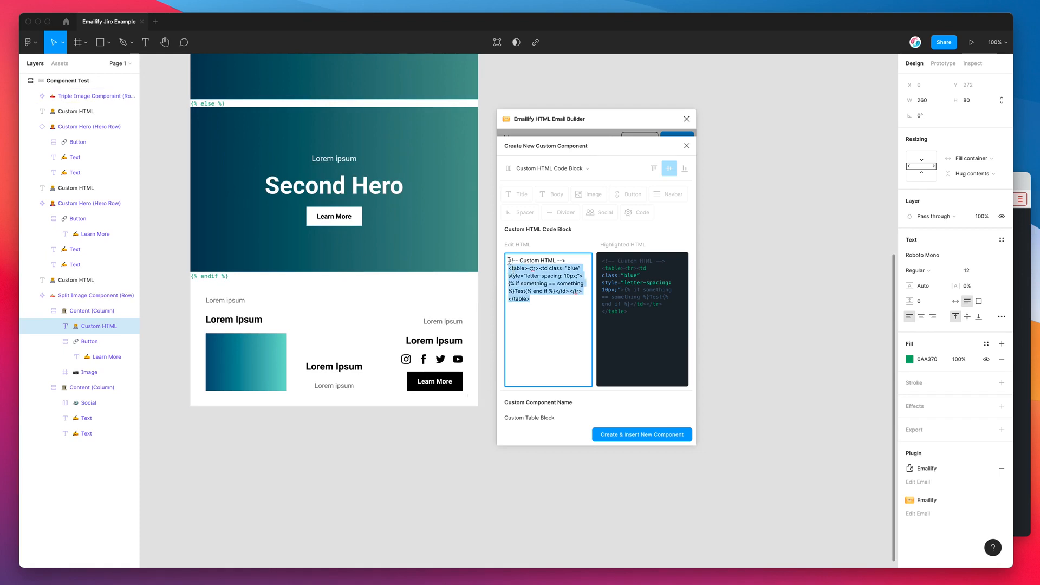
left_click_drag(544, 296, 484, 255)
left_click(550, 309)
left_click_drag(543, 303, 500, 259)
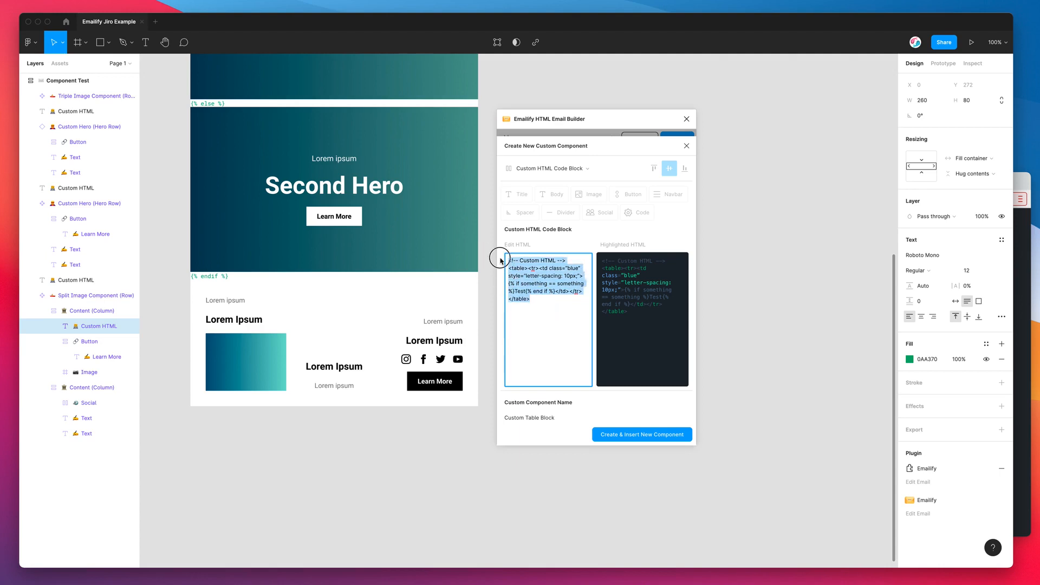
Step: Create the Custom Table Block component and insert it at the end of the Component Test email
scroll(326, 237, "up", 10)
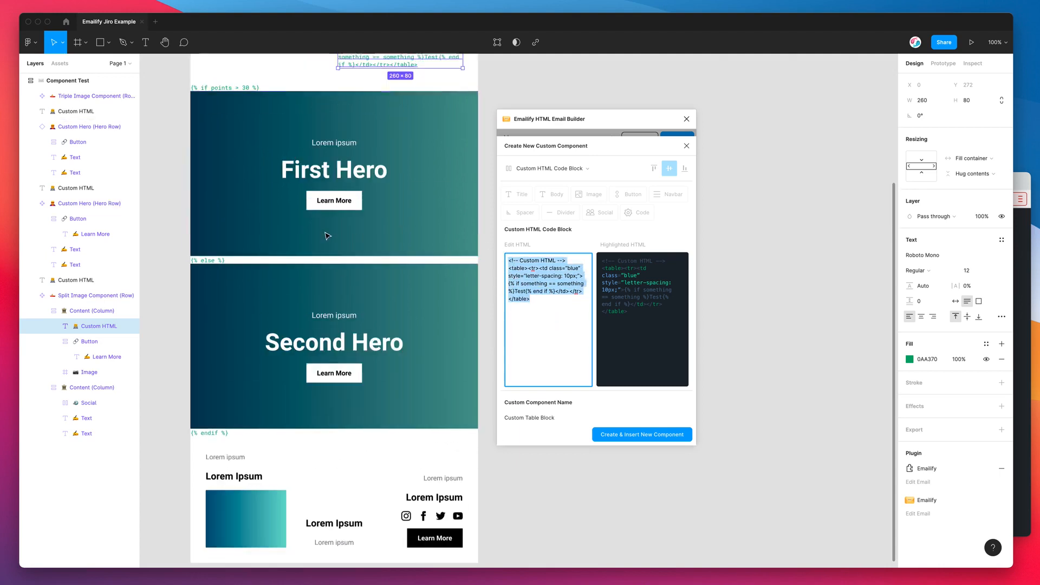
scroll(279, 260, "down", 10)
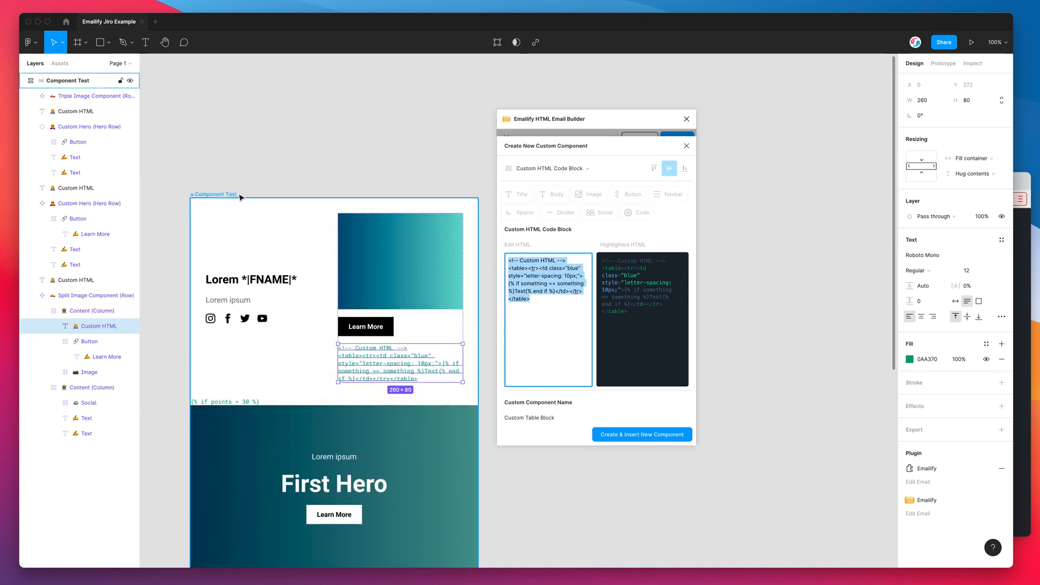
scroll(275, 234, "down", 5)
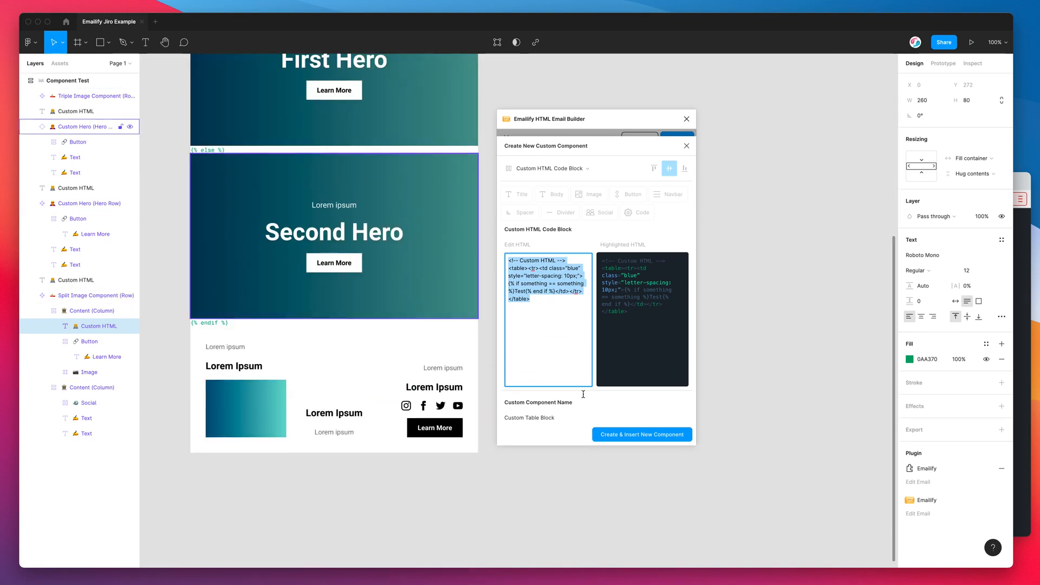
left_click(626, 435)
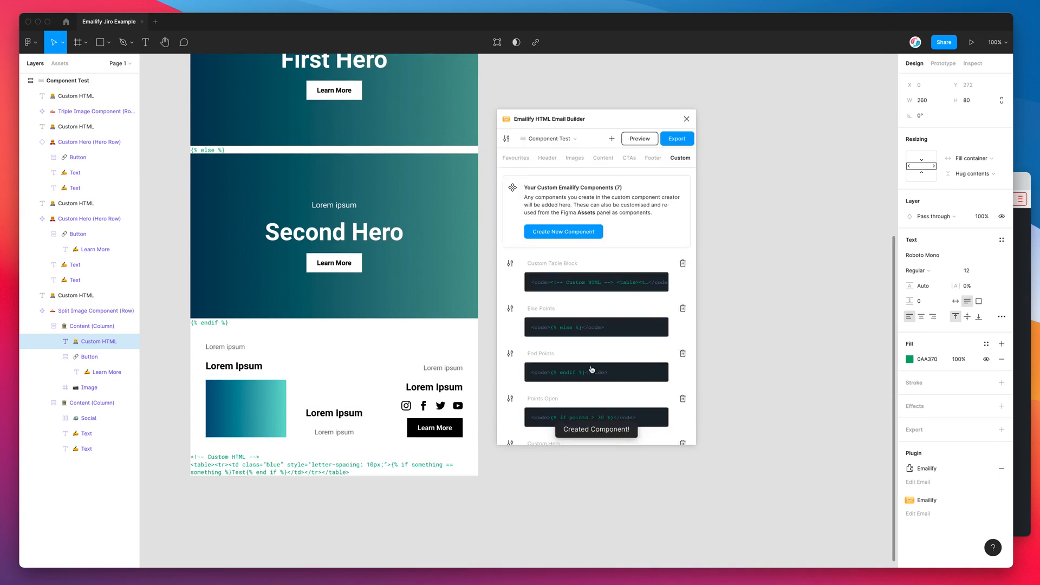
scroll(352, 389, "down", 1)
scroll(577, 269, "down", 1)
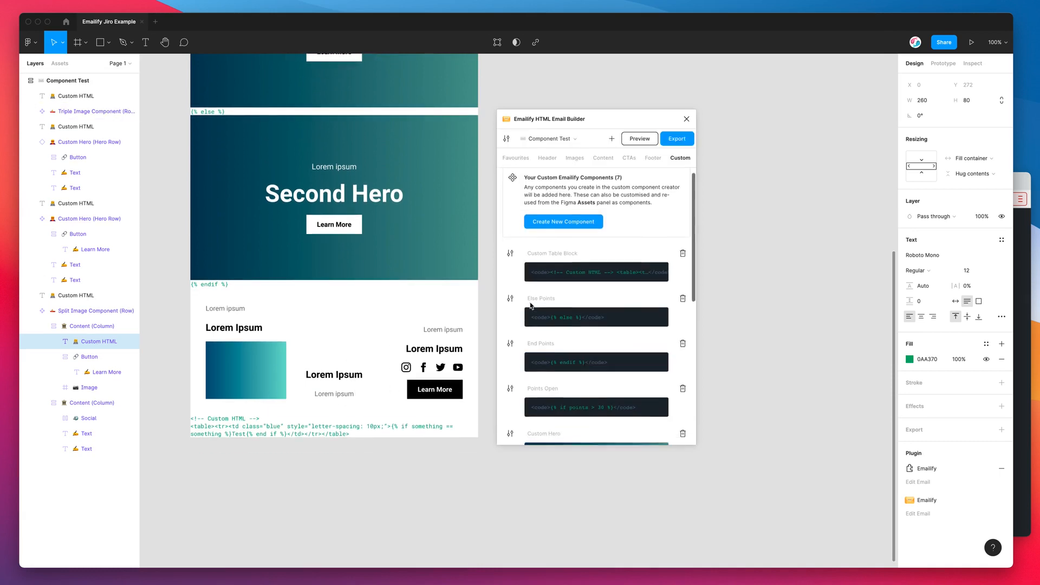
Step: Insert the Else Points and End Points components below the custom table block
scroll(577, 268, "down", 3)
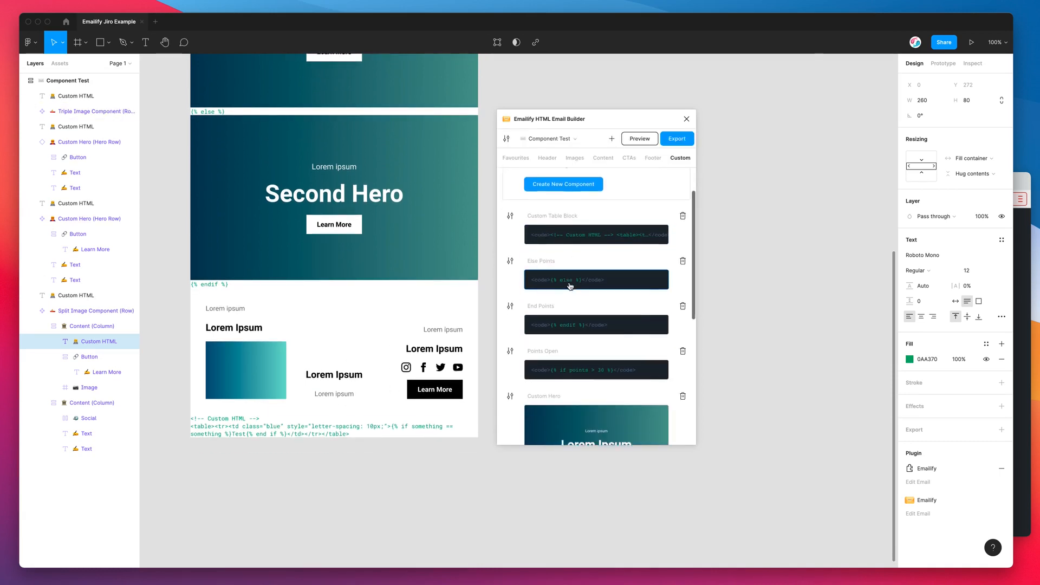
left_click(570, 262)
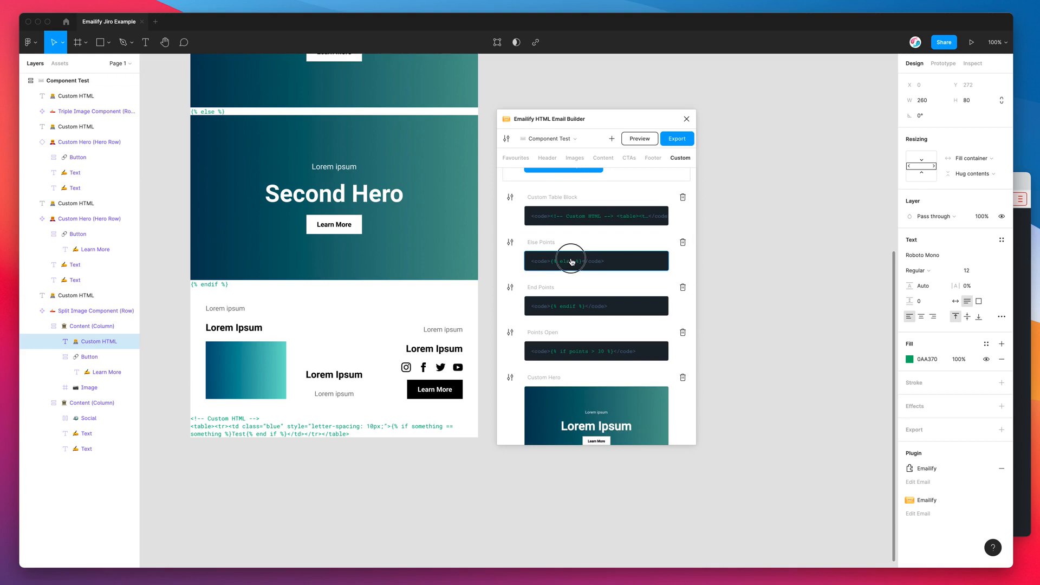
left_click(569, 306)
left_click(218, 449)
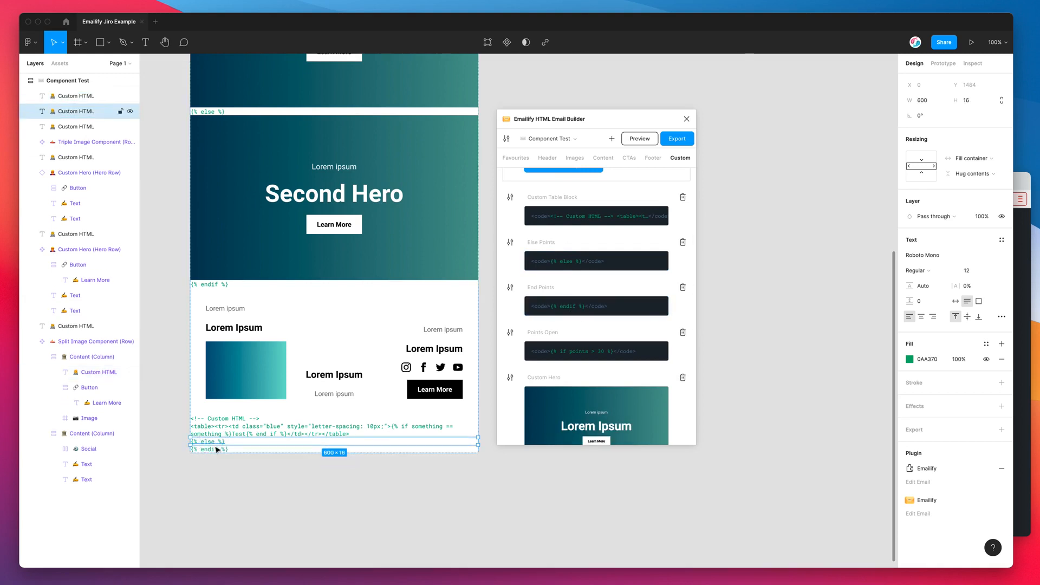
left_click(216, 442)
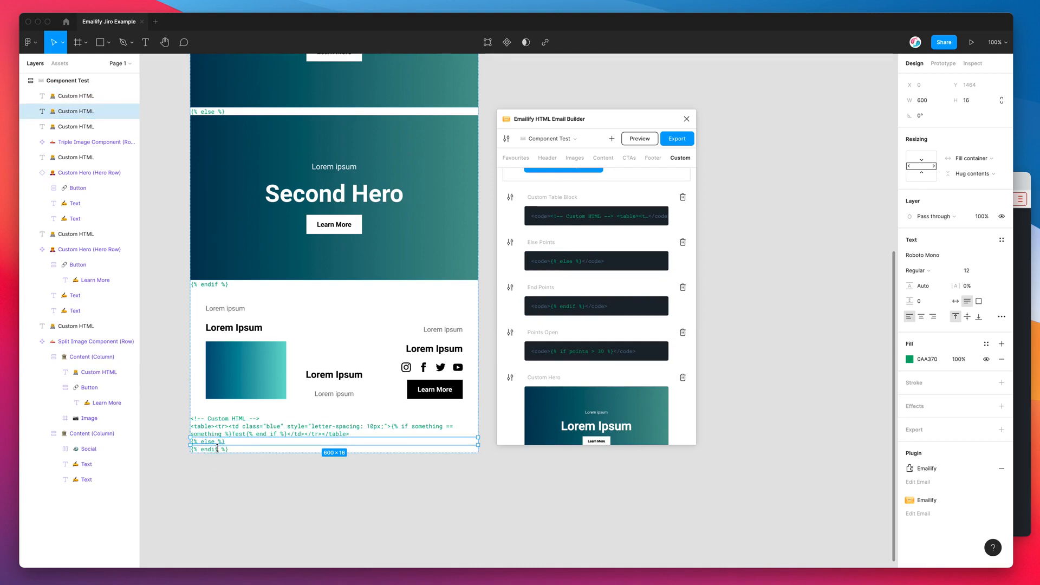
left_click(217, 448)
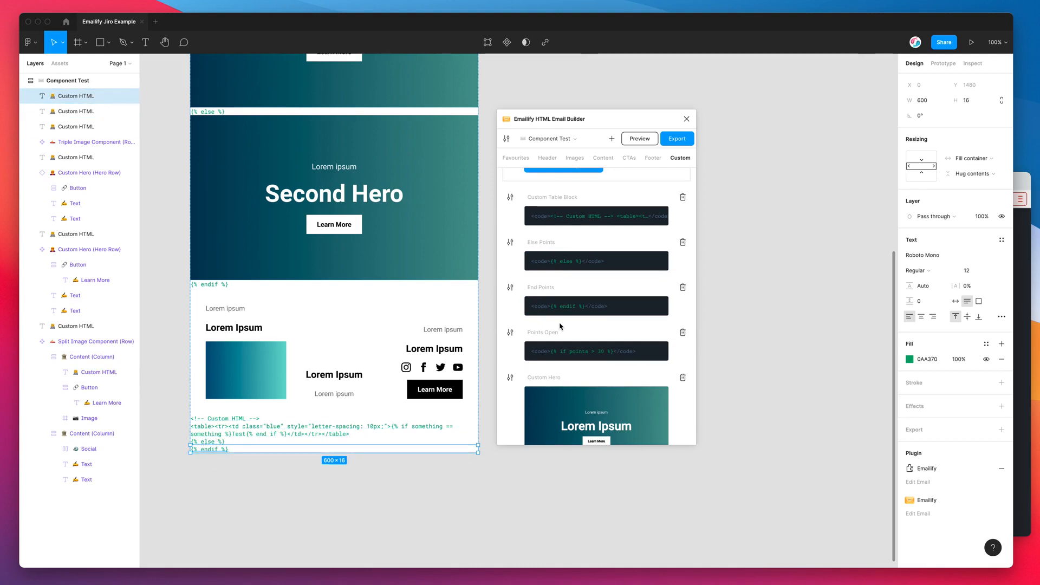
Step: Insert the Points Open component and move its {% if points > 30 %} block above the last {% else %} block
scroll(585, 367, "up", 1)
left_click(584, 367)
scroll(244, 379, "down", 1)
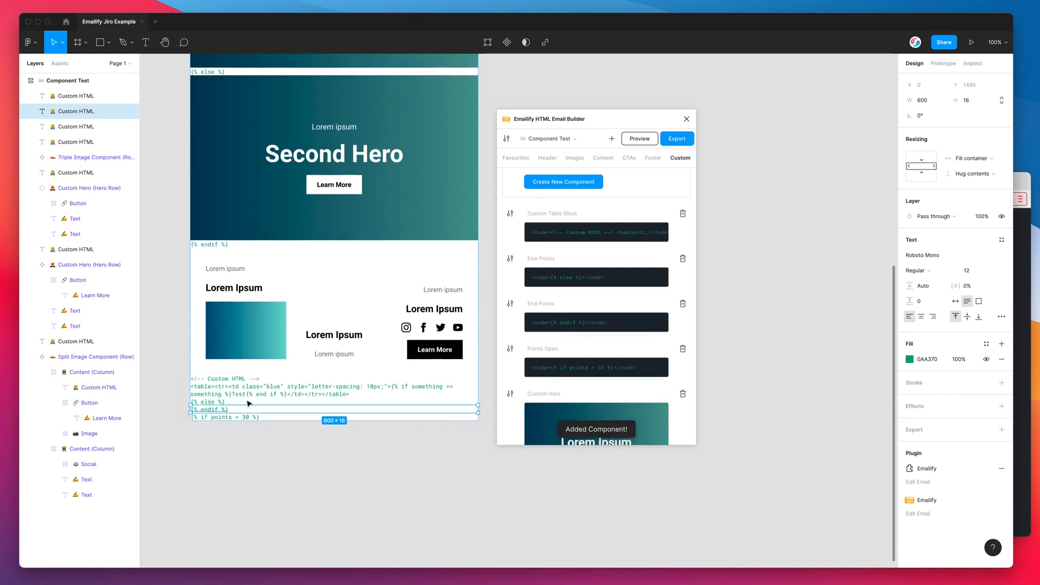
mouse_move(218, 416)
left_mouse_down()
mouse_move(227, 417)
mouse_move(227, 400)
left_mouse_up()
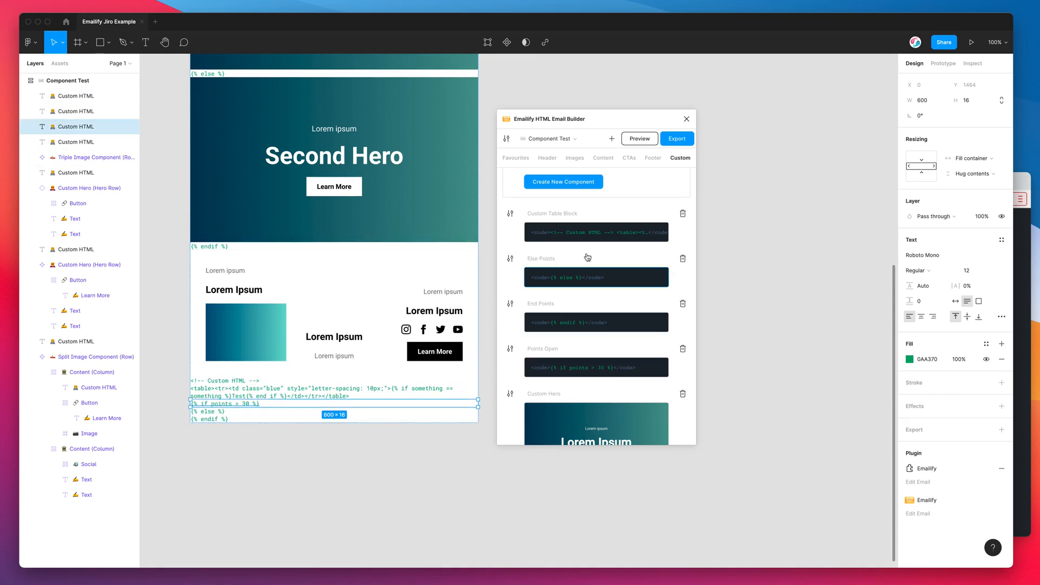
Step: Check the saved HTML of the Else Points component, close its editor and move the plugin window slightly higher
left_click(511, 259)
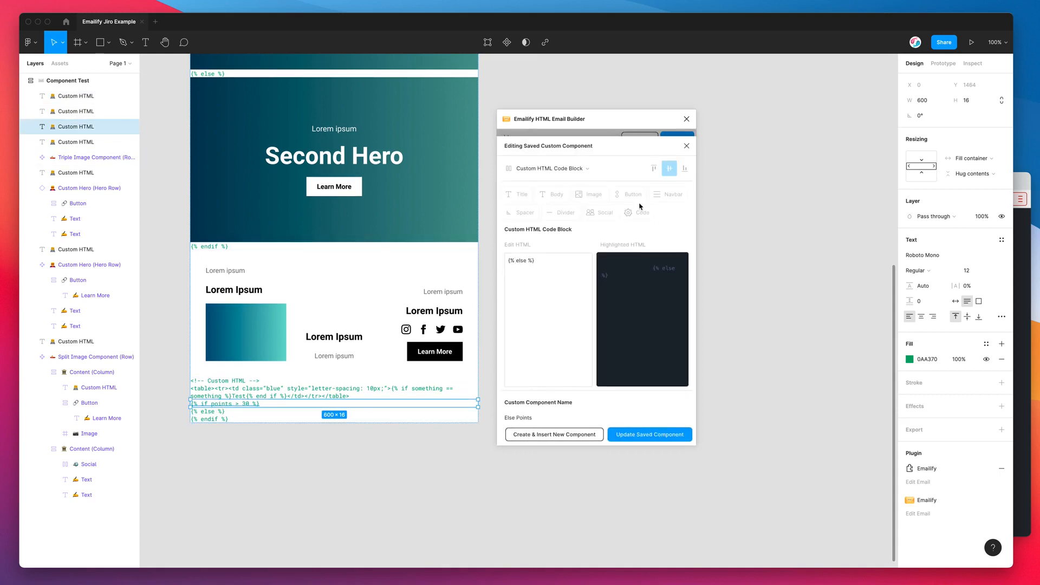
left_click(686, 146)
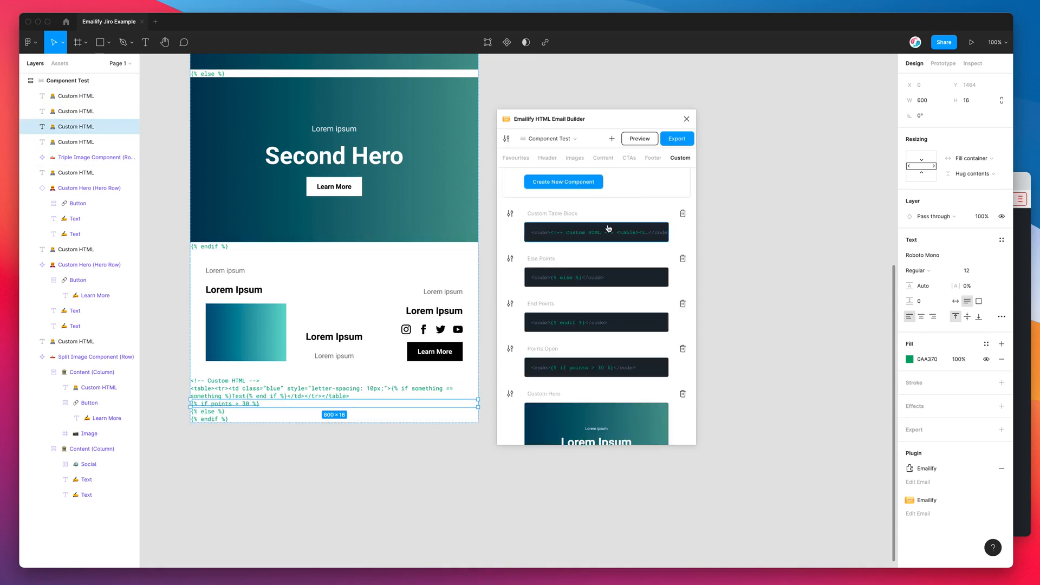
left_click_drag(599, 111, 603, 98)
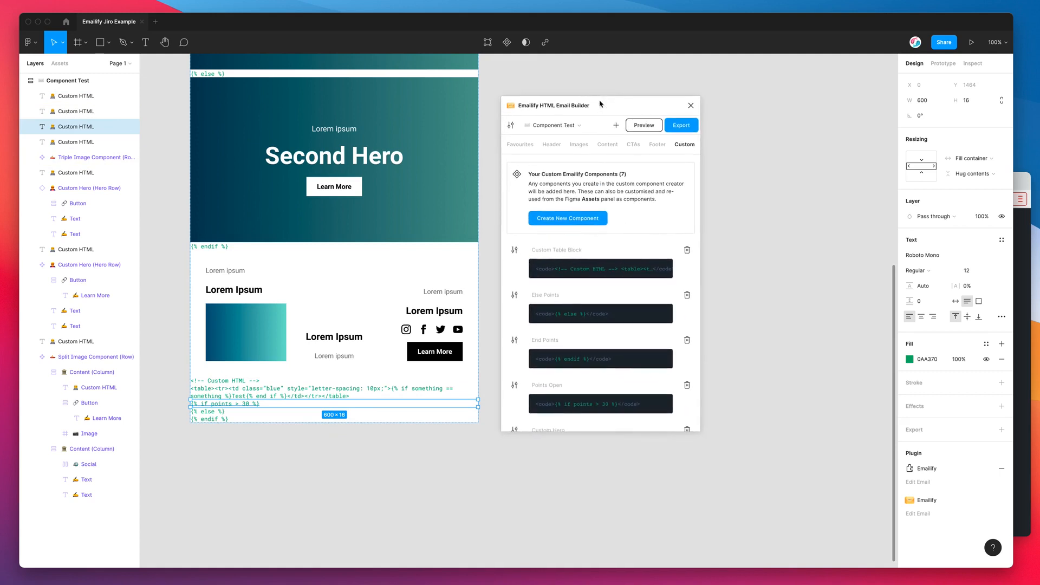
Step: Review the whole email from the split image row down to the custom code blocks at its end
left_click(486, 285)
scroll(485, 284, "up", 10)
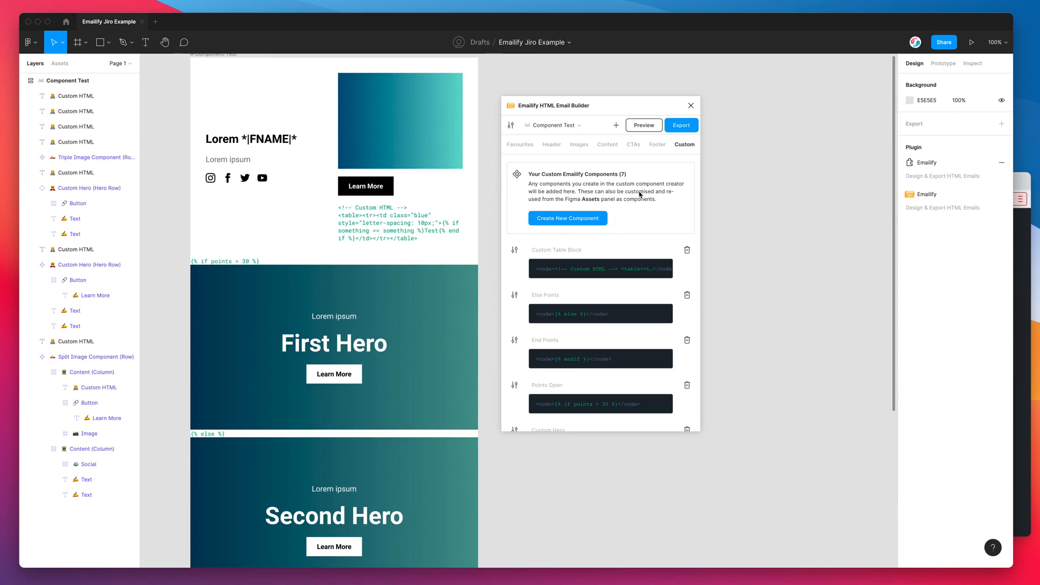
scroll(484, 232, "down", 6)
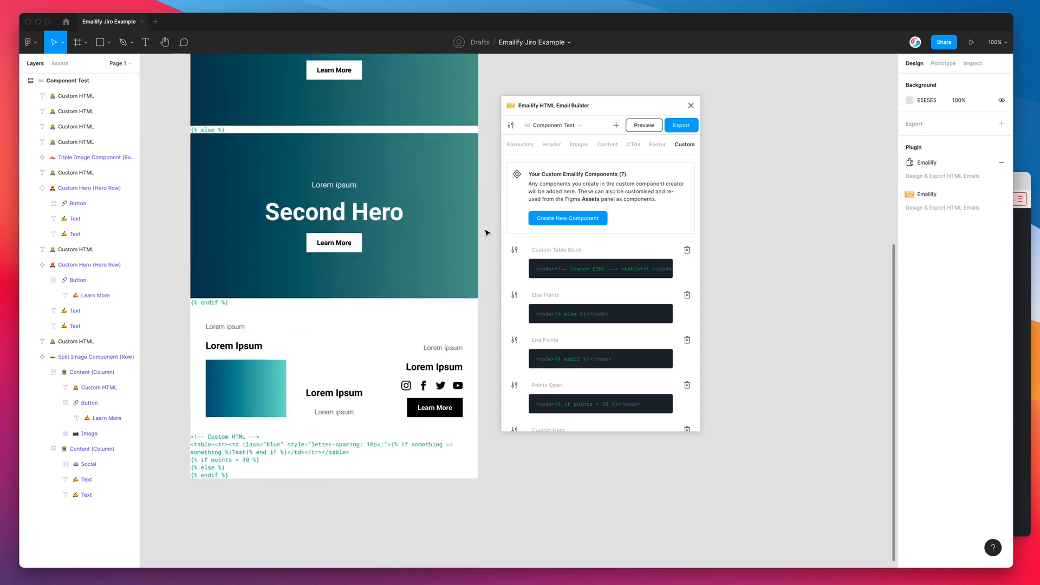
scroll(485, 233, "up", 2)
scroll(485, 233, "up", 8)
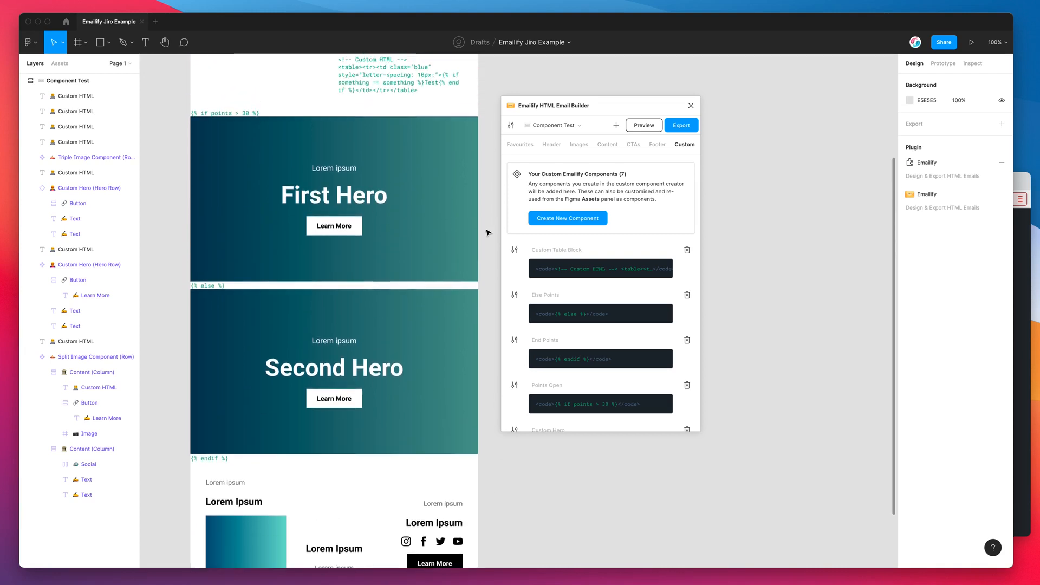
scroll(487, 233, "up", 1)
left_click_drag(575, 173, 608, 134)
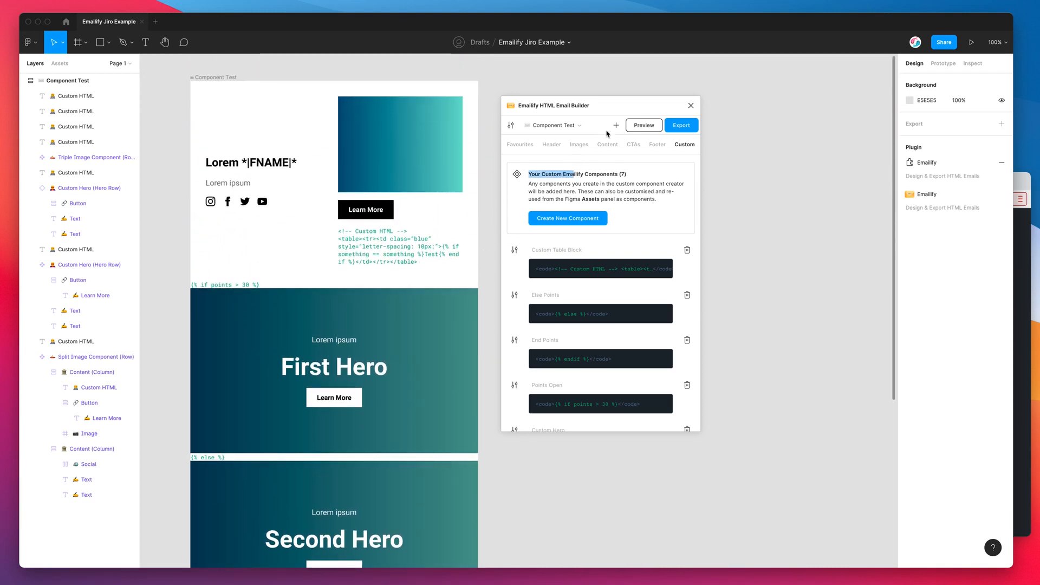
Step: Preview the email at the Desktop size, close the preview and reposition the plugin window beside the email
left_click(644, 126)
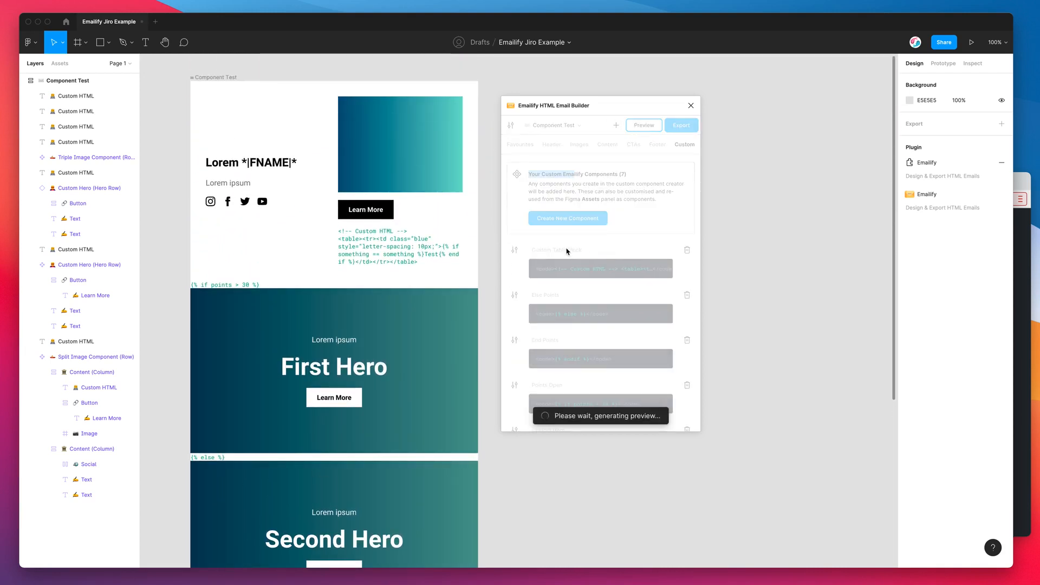
left_click(555, 125)
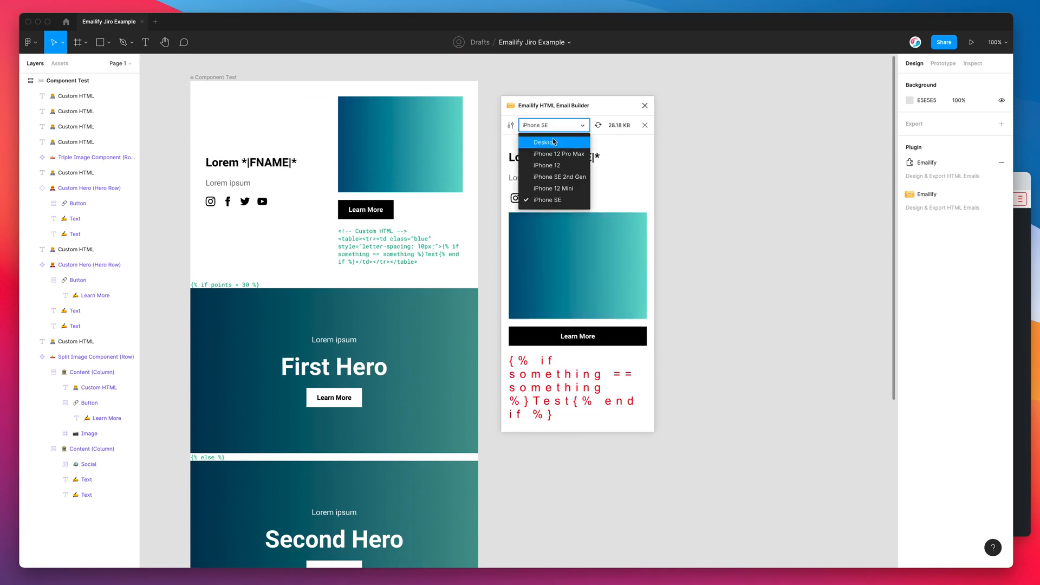
left_click(552, 139)
left_click(807, 128)
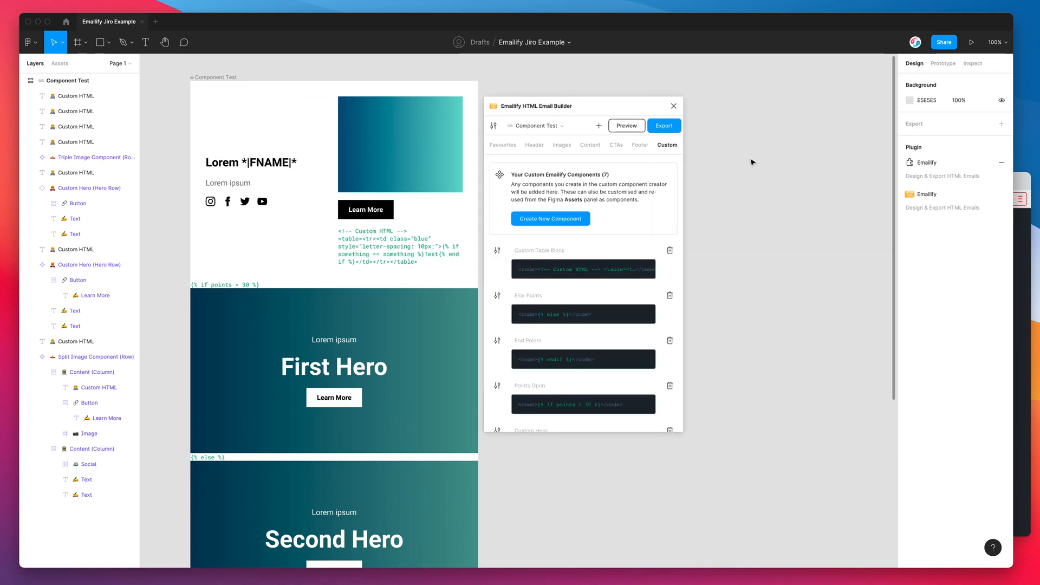
left_click_drag(637, 104, 636, 104)
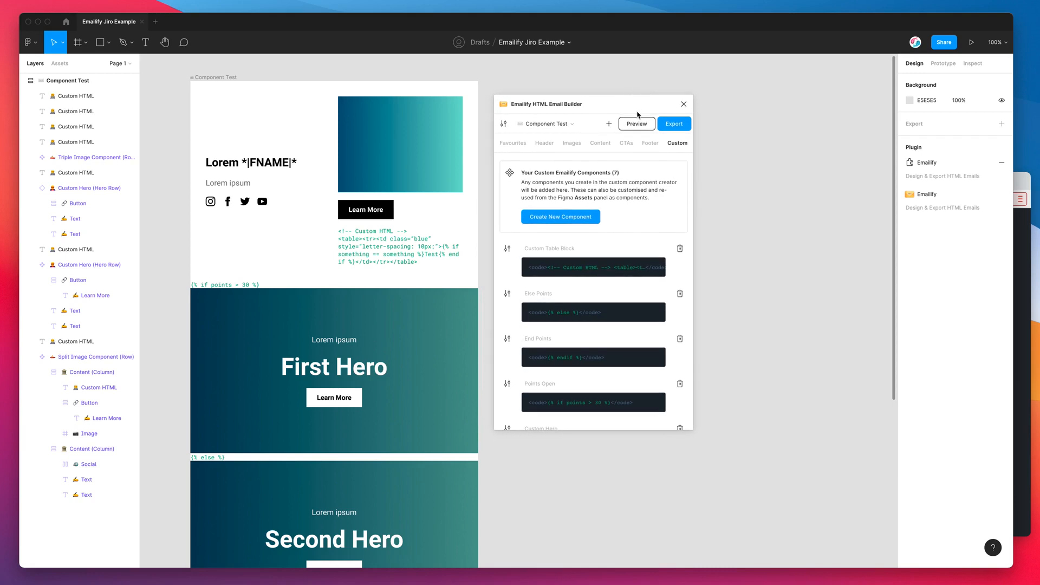
Step: Open the export settings for the Component Test email and set the export format to HTML
left_click(674, 126)
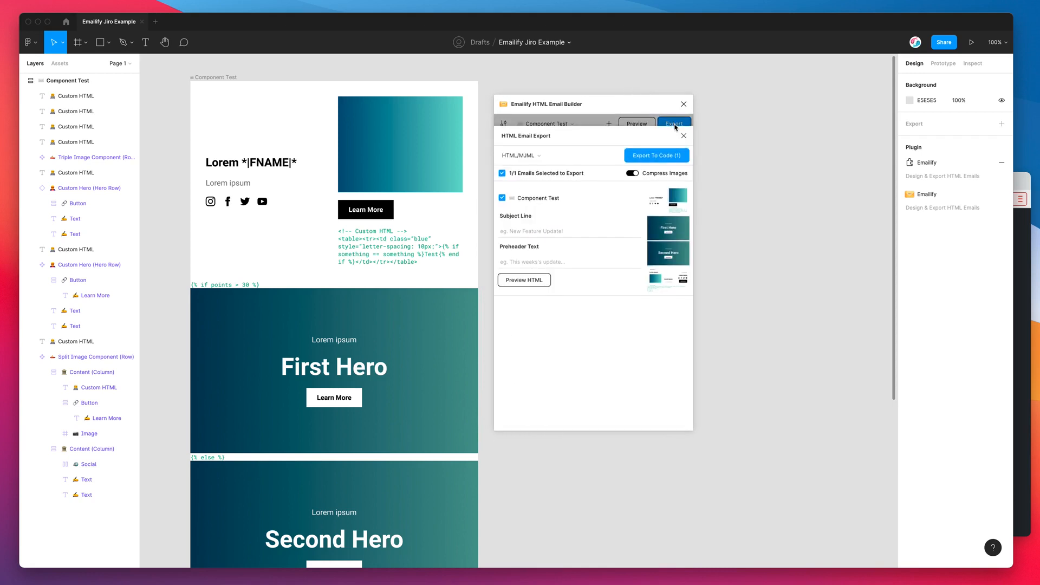
left_click(540, 156)
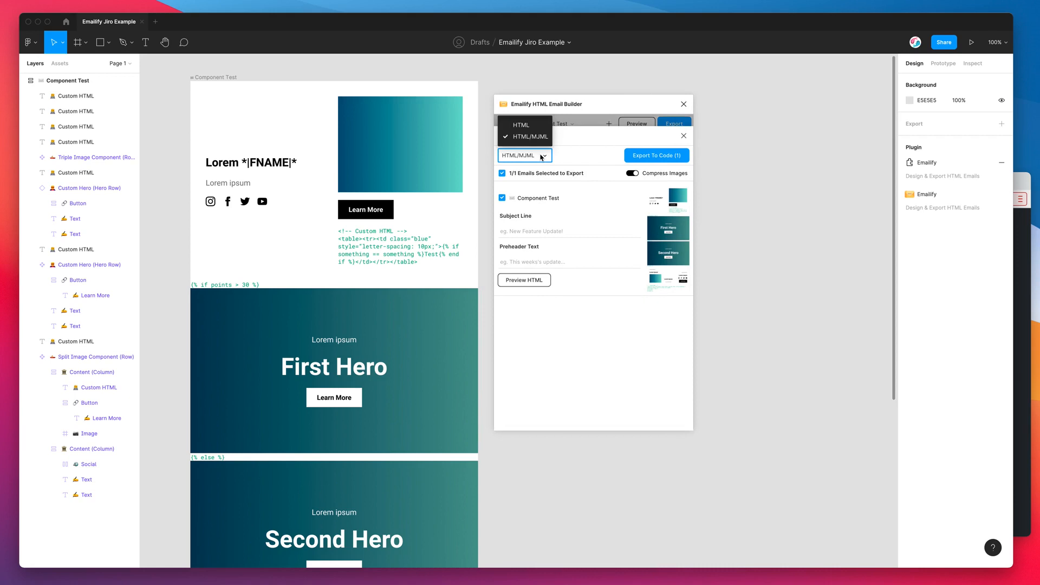
left_click(523, 126)
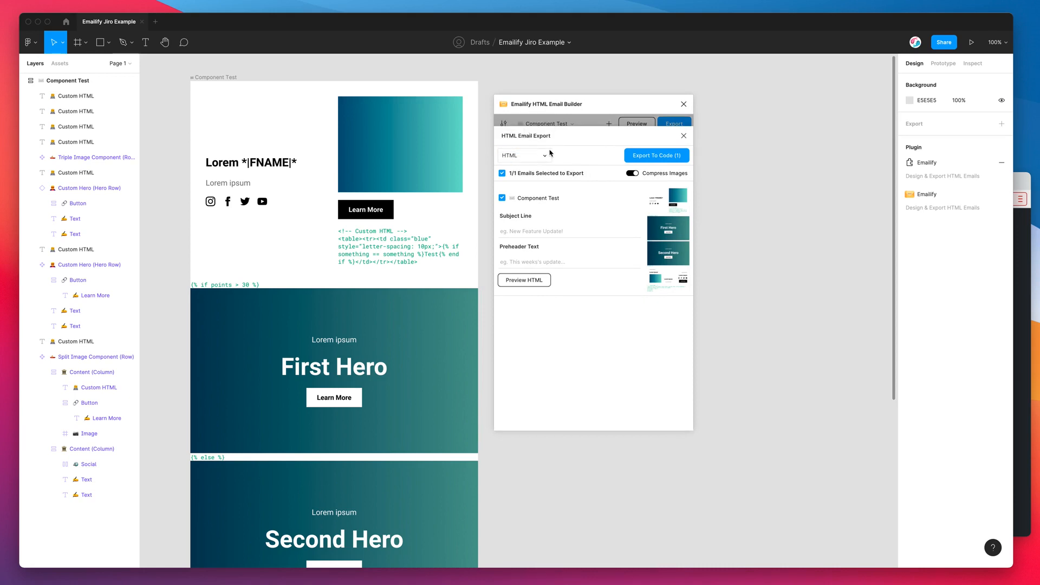
left_click_drag(569, 108, 572, 110)
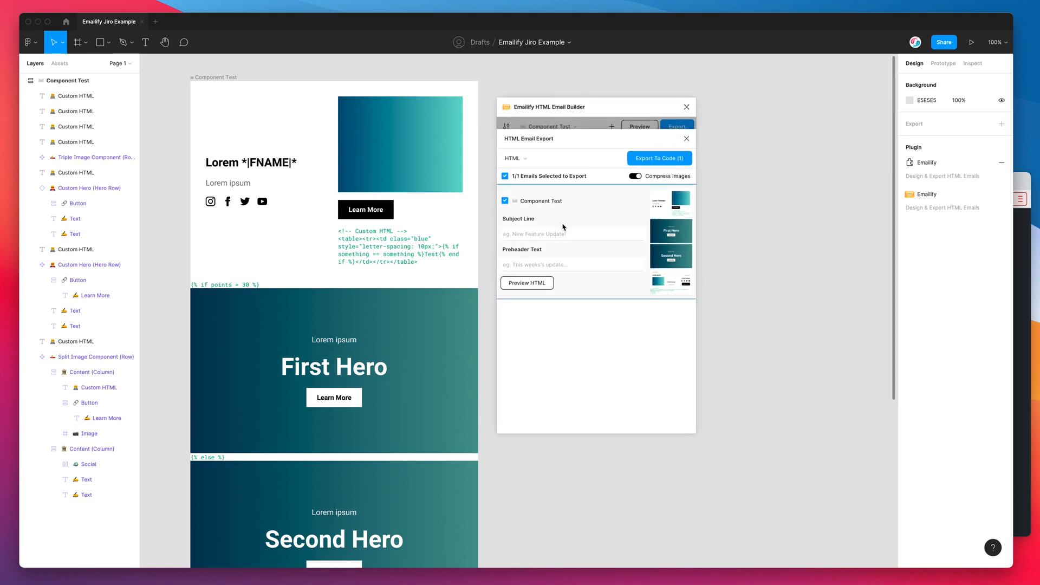
Step: Set the email's subject line to "Subject" and its preheader text to "Custom Preheader"
left_click(550, 232)
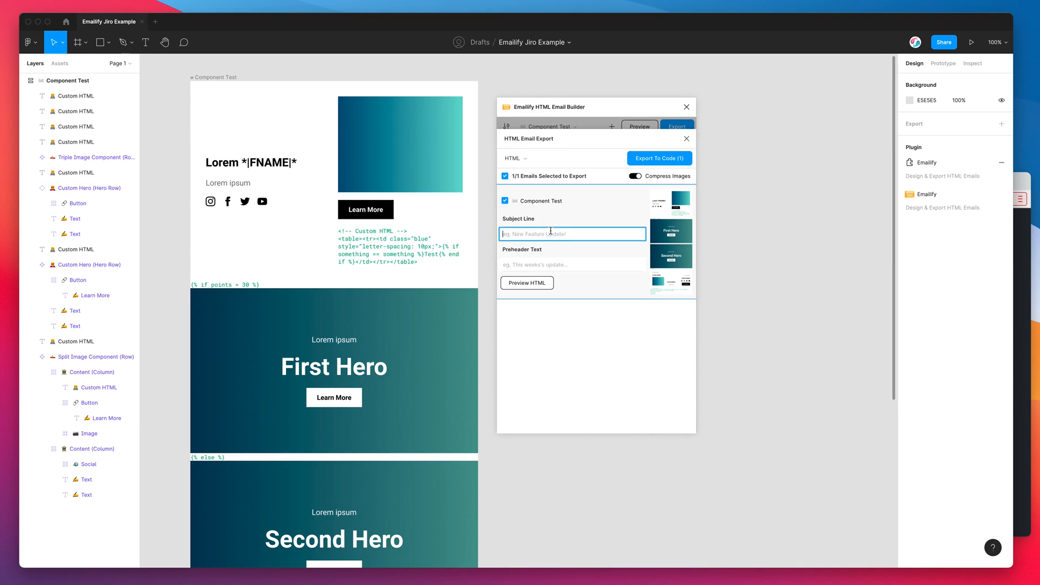
type("Subject")
left_click(563, 263)
type("Custom Preheader")
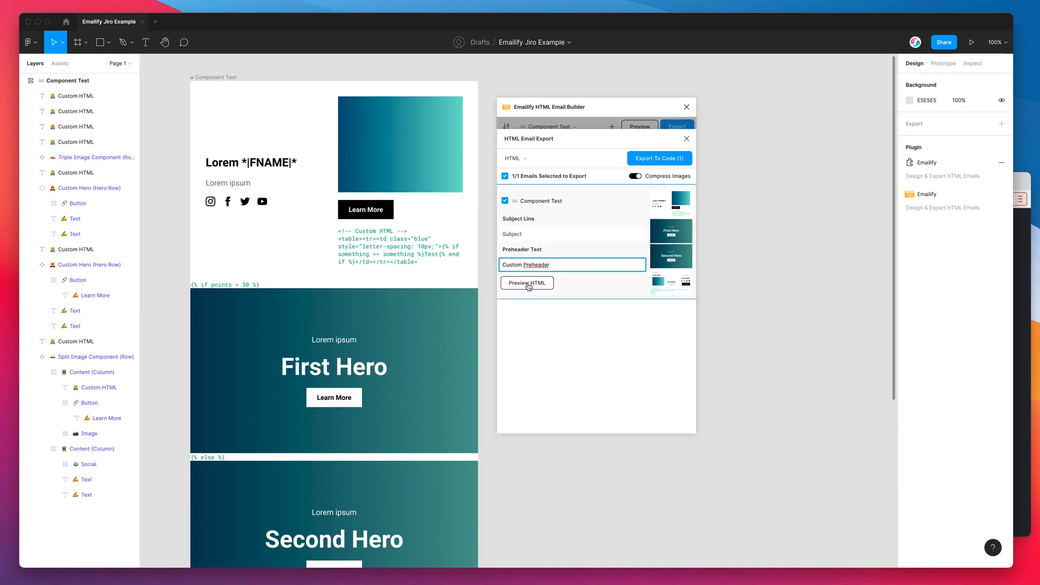
Step: Export the email to code and save the generated .zip file to the Desktop
left_click(649, 159)
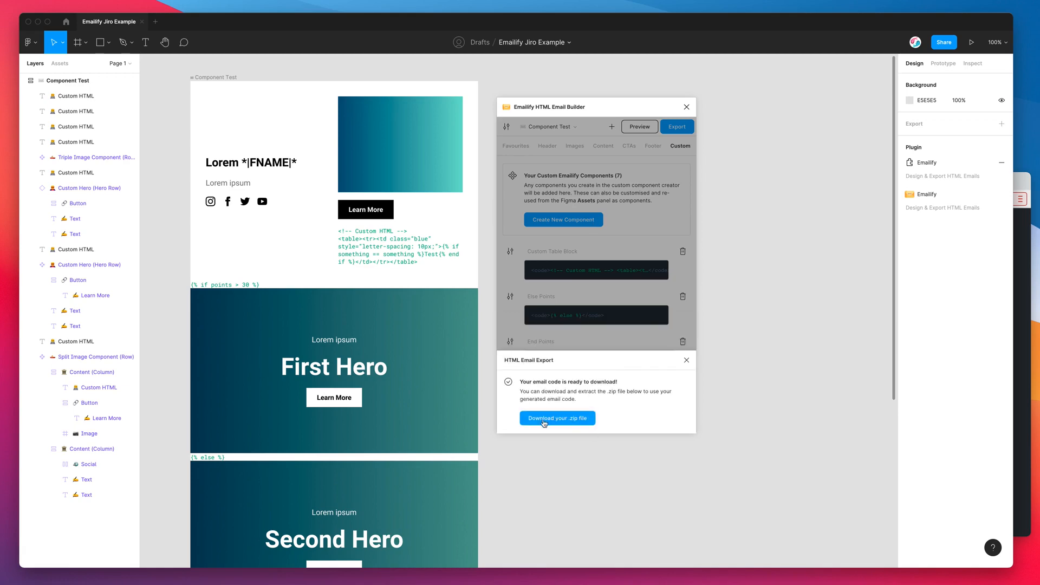
left_click(556, 419)
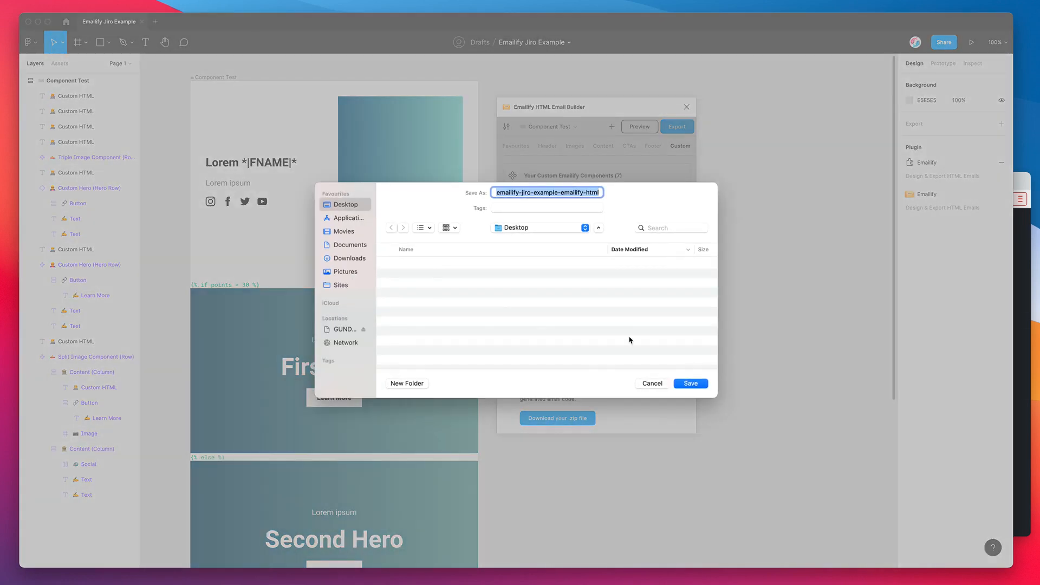
left_click(691, 383)
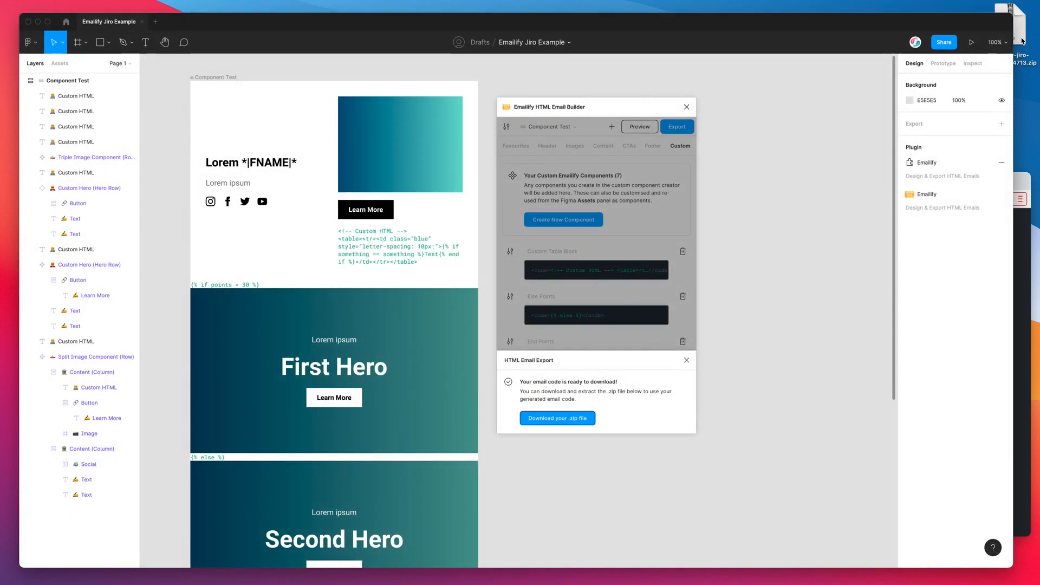
Step: Extract the downloaded .zip file on the Desktop, open the extracted folder and move its window over the design
double_click(1021, 42)
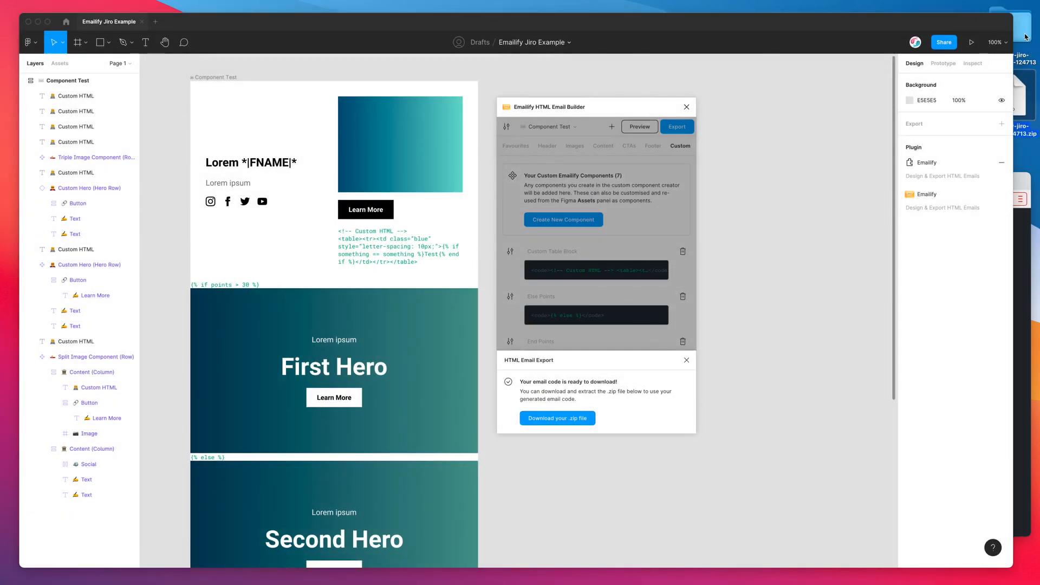
double_click(1025, 37)
left_click_drag(436, 194, 795, 71)
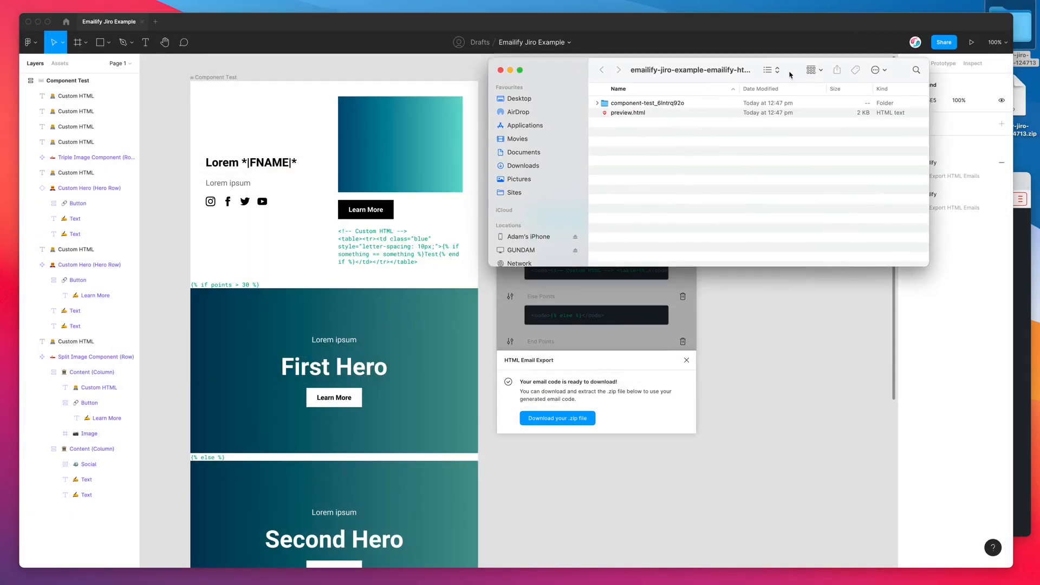
Step: Examine the exported files, including preview.html, the component-test folder, its img subfolder and index.html
left_click(637, 114)
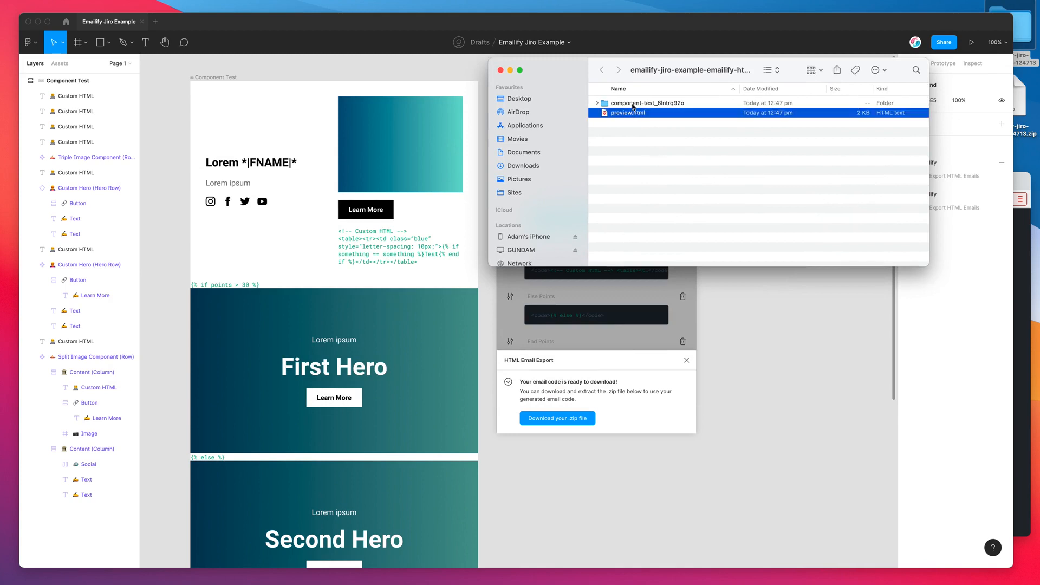
left_click(598, 103)
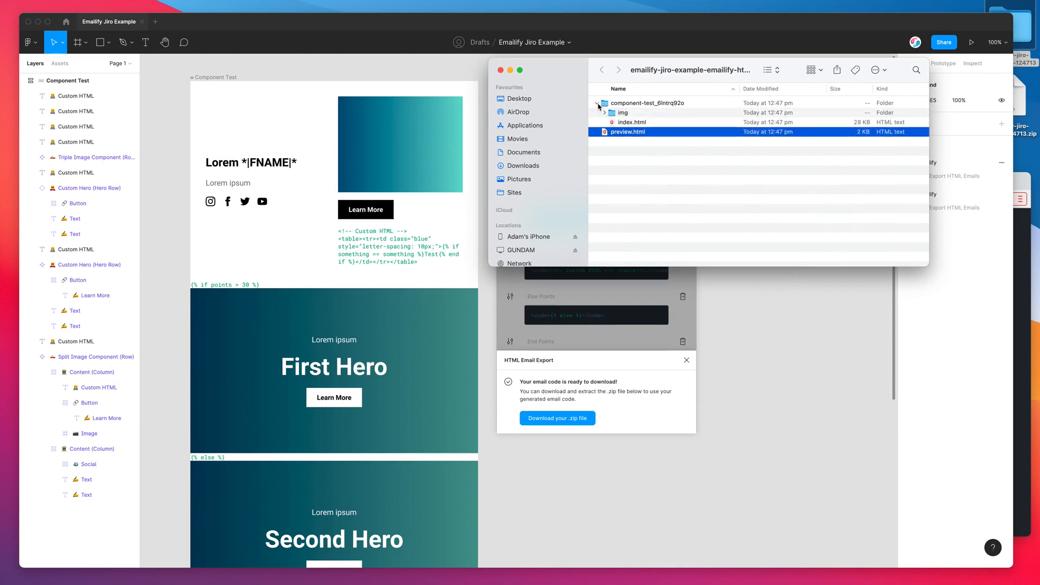
left_click(628, 104)
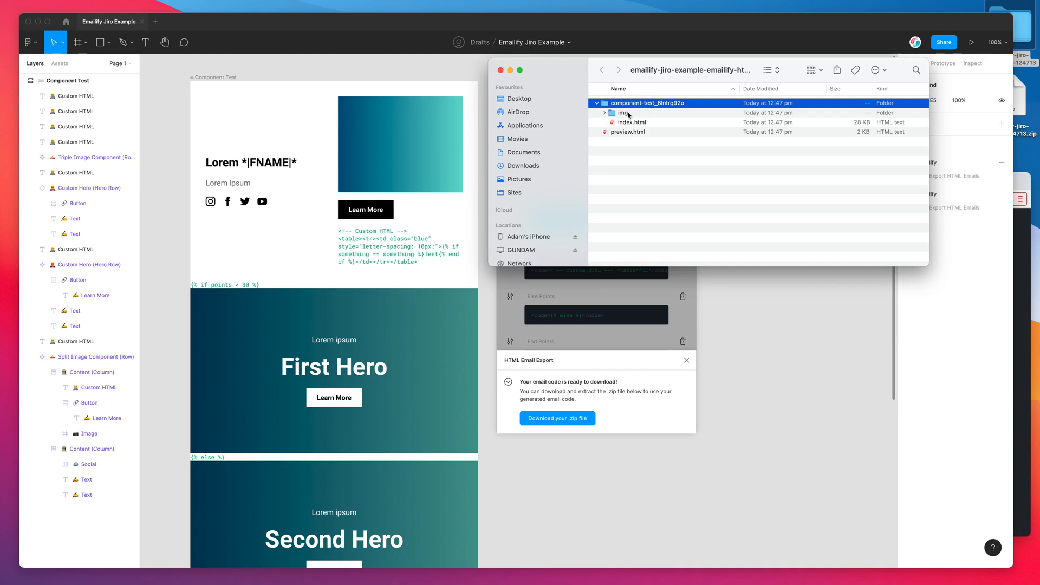
left_click(604, 113)
left_click(604, 113)
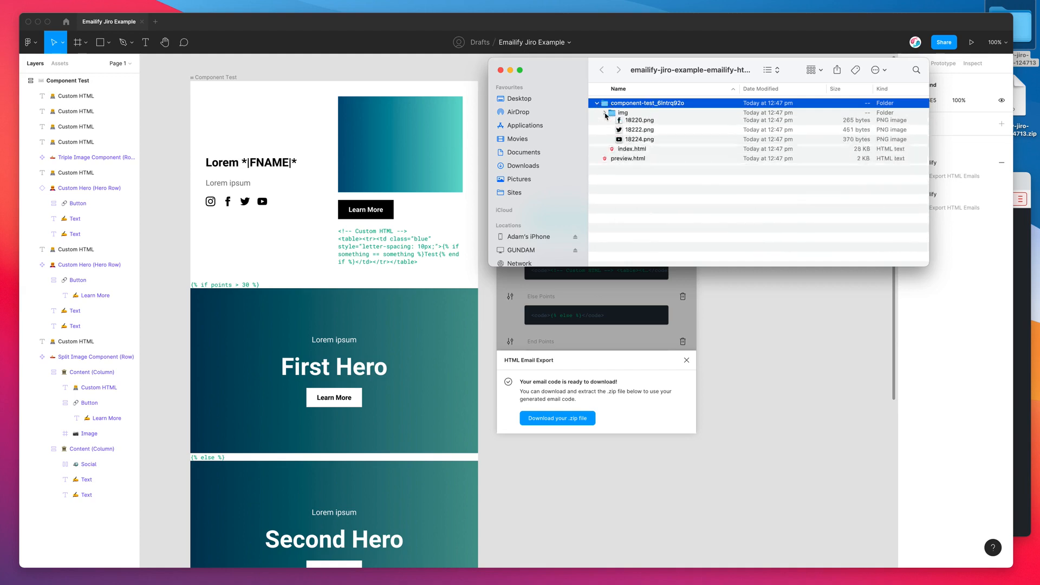
left_click(624, 123)
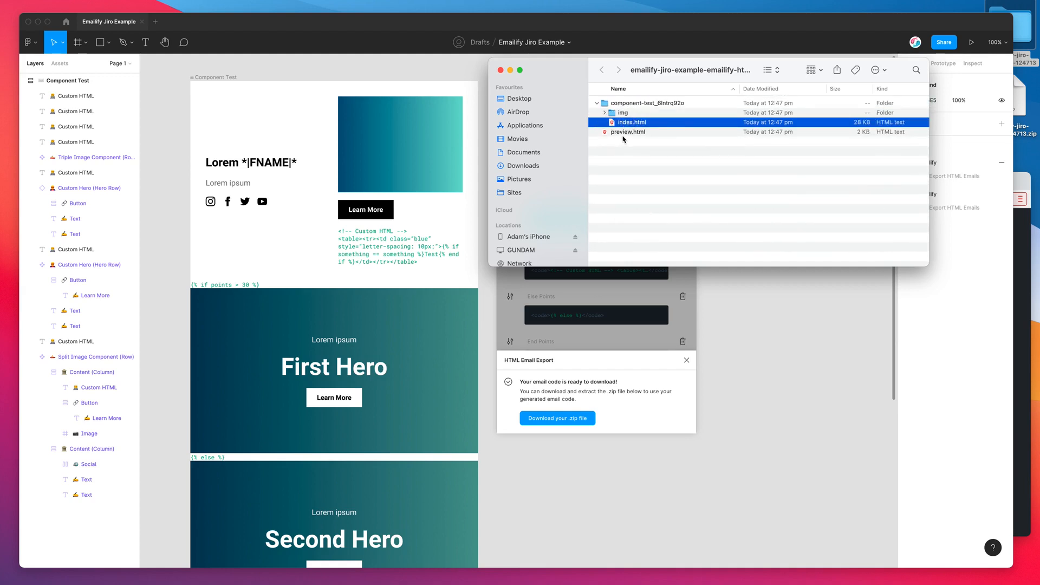
Step: Open the exported preview.html in the browser and enlarge the browser window
left_click(625, 133)
left_click_drag(631, 135, 1018, 237)
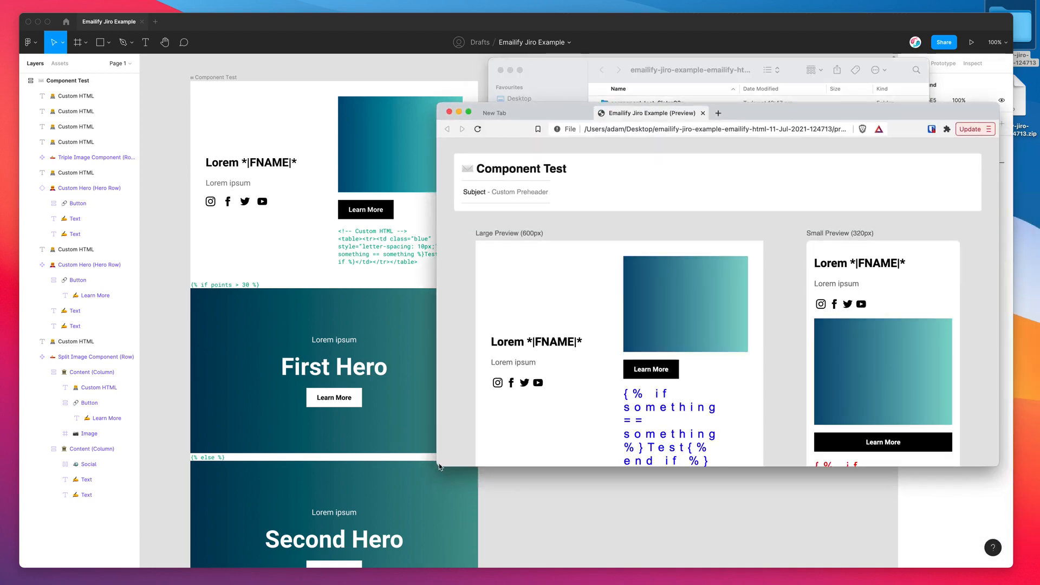
left_click_drag(438, 466, 334, 540)
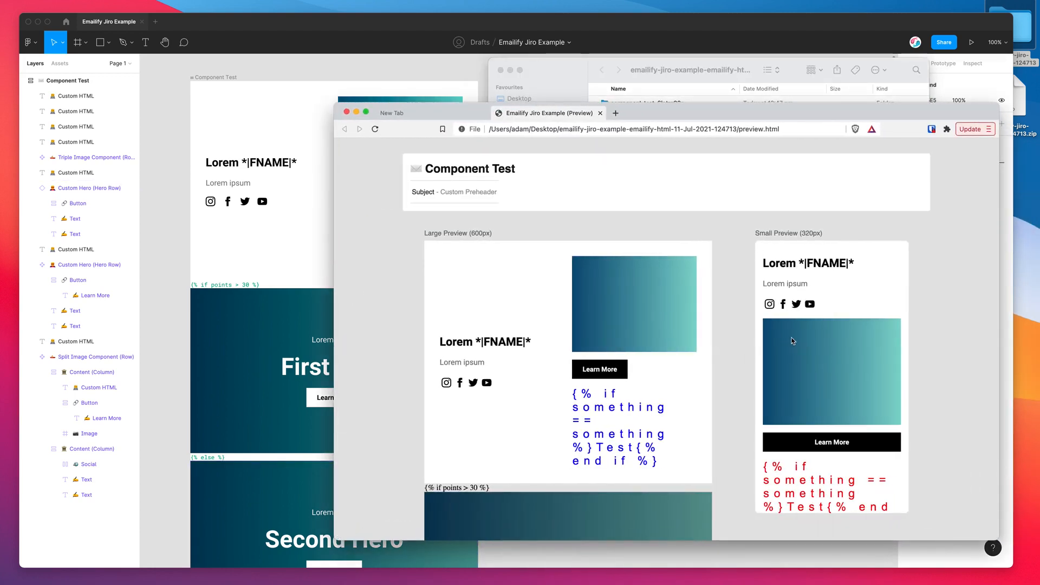
Step: Review the exported email in the large 600px preview, from the split image row to the code blocks at its end
scroll(791, 340, "down", 5)
scroll(790, 341, "up", 5)
scroll(665, 336, "down", 3)
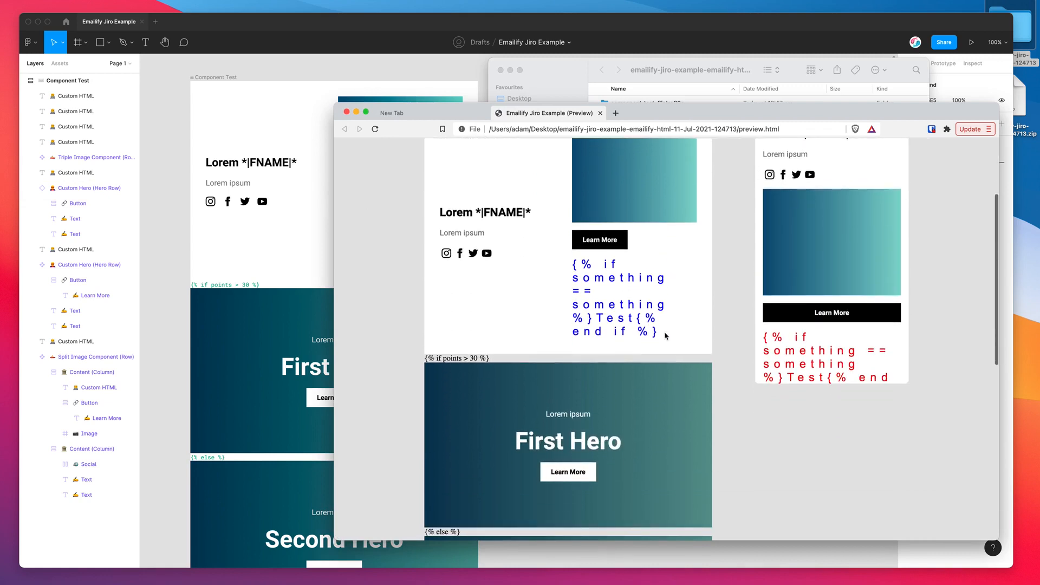
scroll(665, 336, "down", 9)
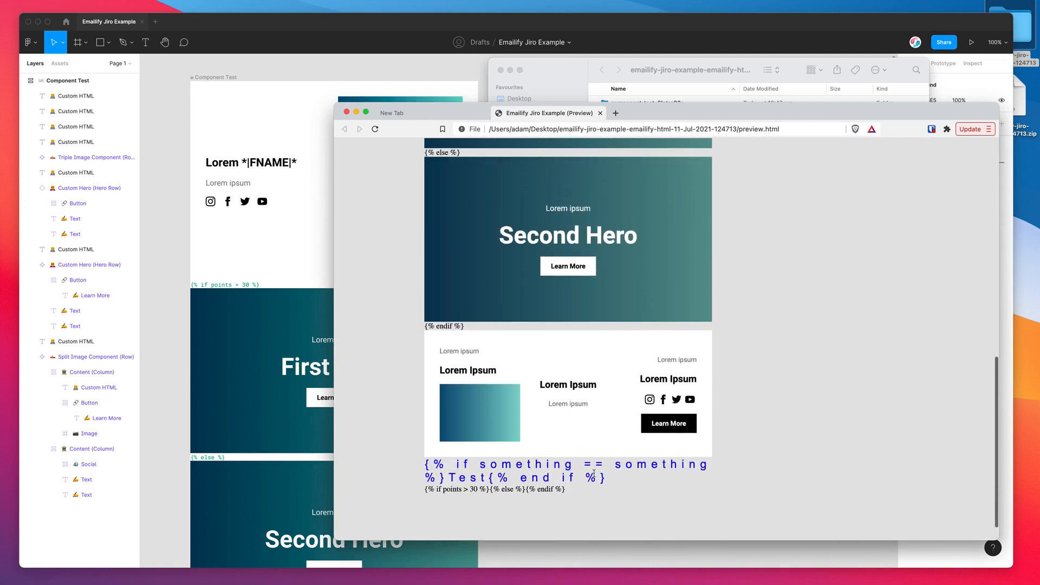
scroll(594, 474, "up", 1)
scroll(493, 449, "up", 3)
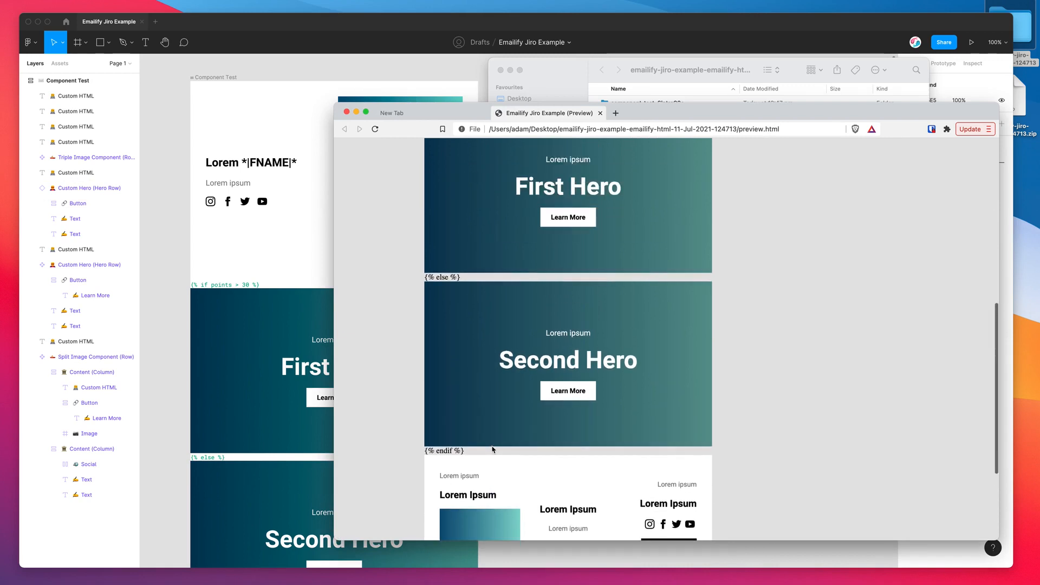
scroll(493, 448, "up", 5)
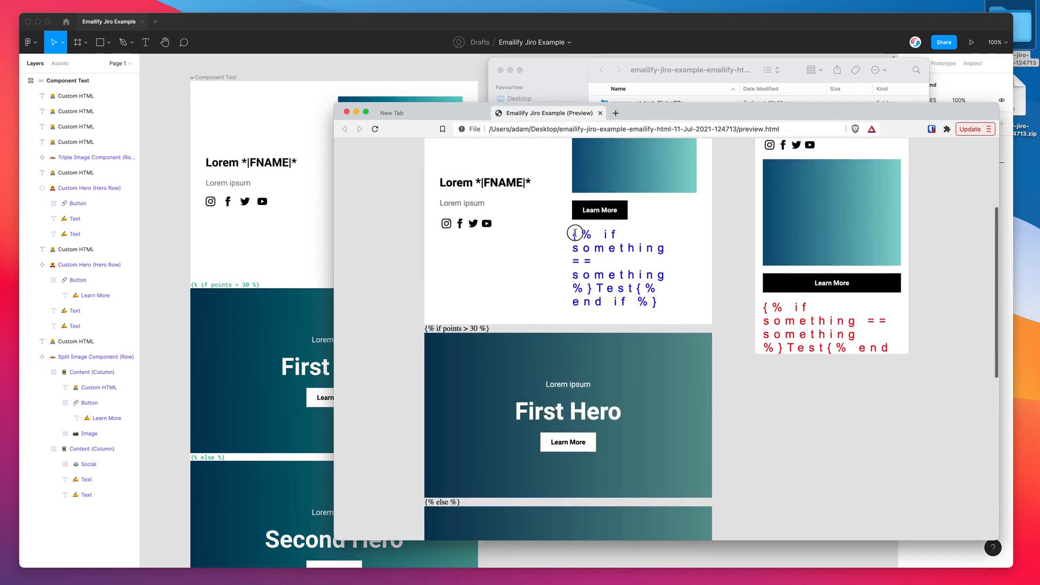
mouse_move(574, 233)
left_mouse_down()
mouse_move(663, 301)
mouse_move(605, 272)
mouse_move(574, 232)
left_mouse_up()
left_click(574, 233)
scroll(573, 234, "up", 1)
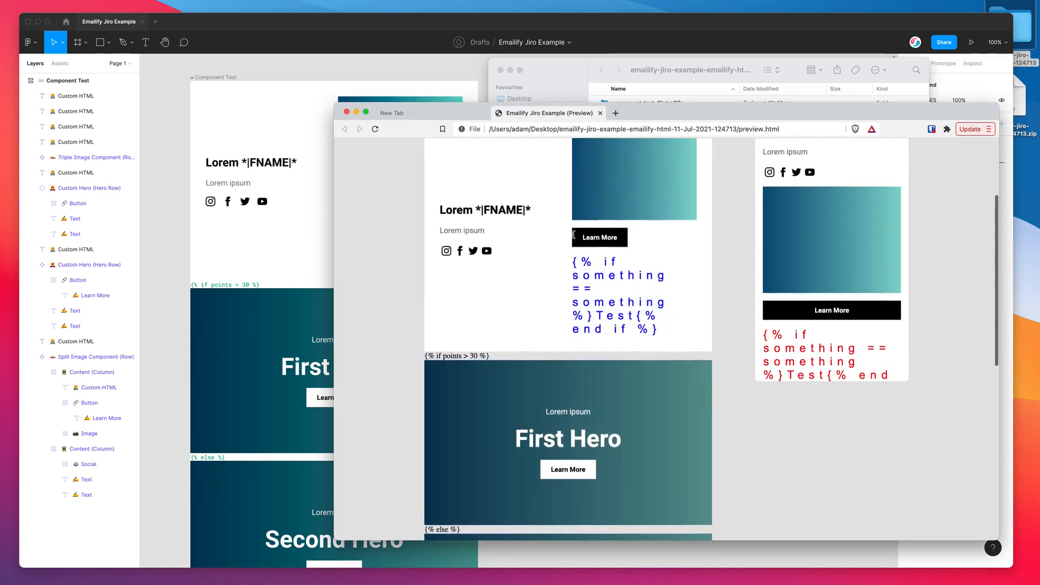
scroll(573, 235, "up", 3)
scroll(575, 239, "down", 2)
scroll(859, 355, "down", 3)
scroll(520, 355, "down", 2)
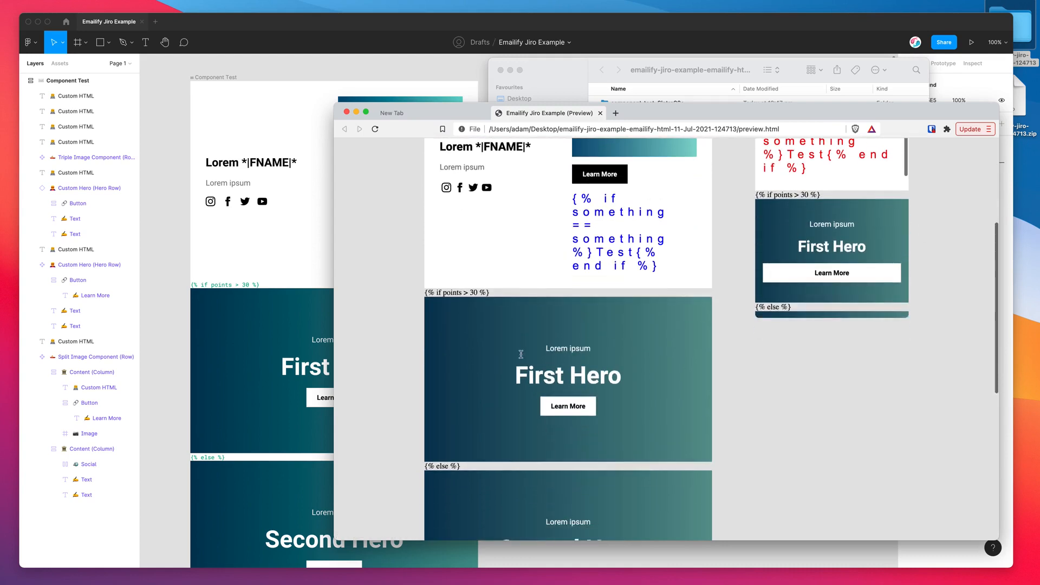
Step: Examine how the {% if points > 30 %}, {% else %} and {% endif %} tags wrap the two hero sections in the large preview
left_click_drag(425, 293, 580, 466)
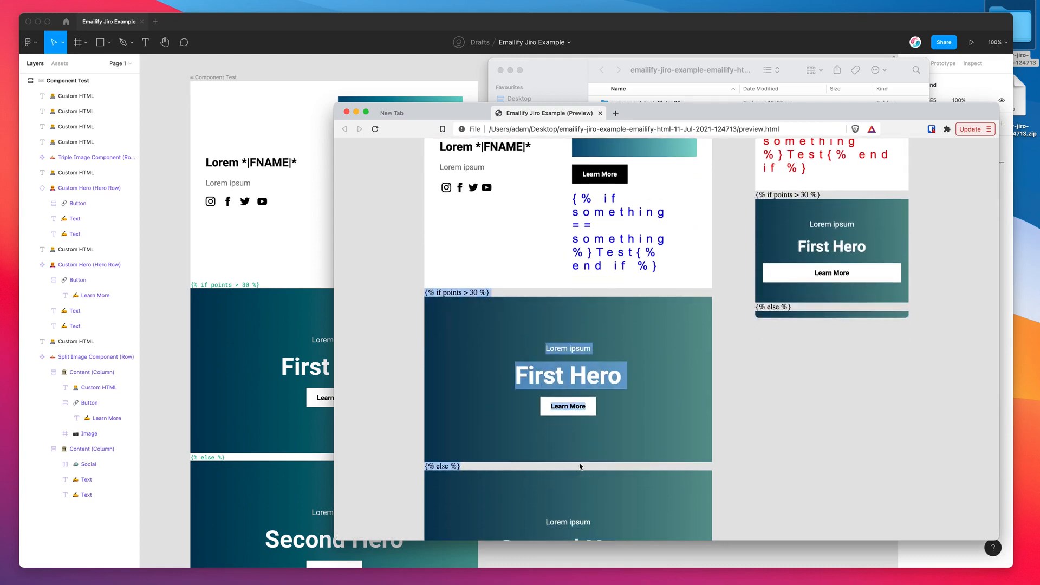
left_click(579, 466)
left_click_drag(428, 292, 476, 292)
left_click(517, 325)
scroll(518, 327, "down", 3)
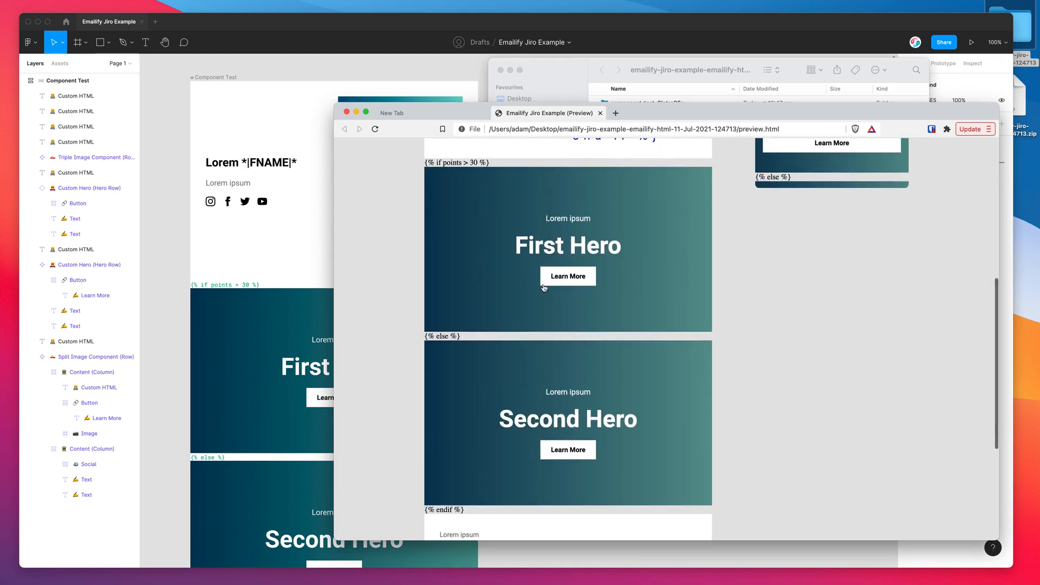
left_click_drag(534, 247, 624, 333)
left_click(624, 334)
scroll(639, 373, "down", 4)
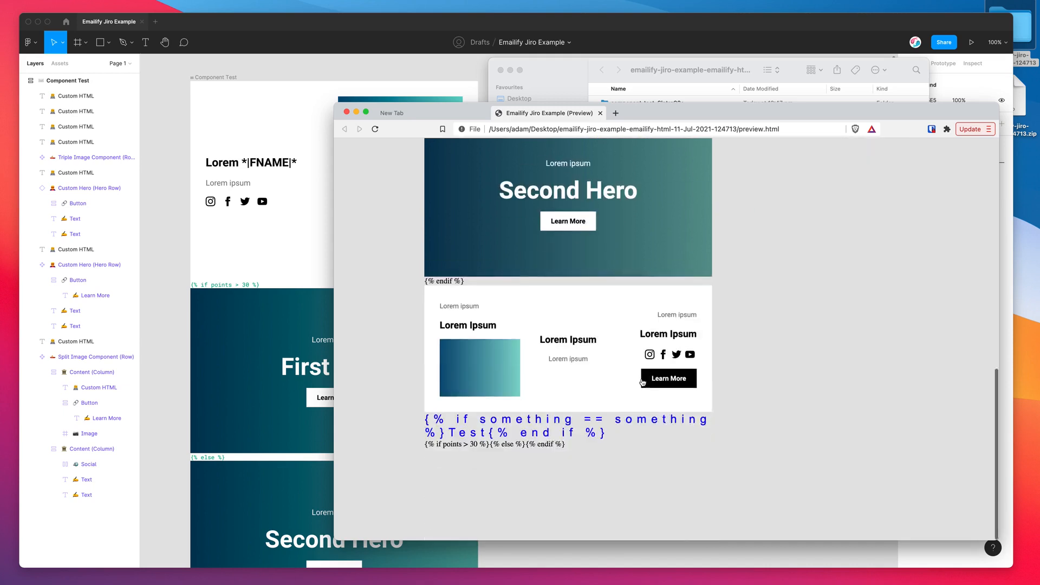
Step: Review the stacked hero and image sections in the small 320px preview
scroll(644, 374, "up", 7)
scroll(821, 294, "down", 5)
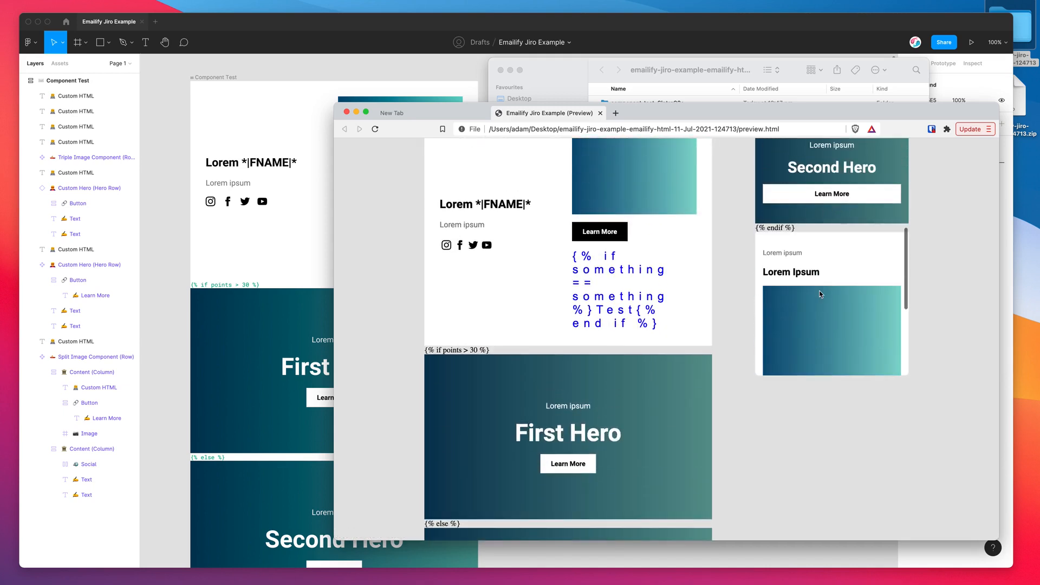
scroll(821, 294, "down", 4)
scroll(803, 236, "up", 6)
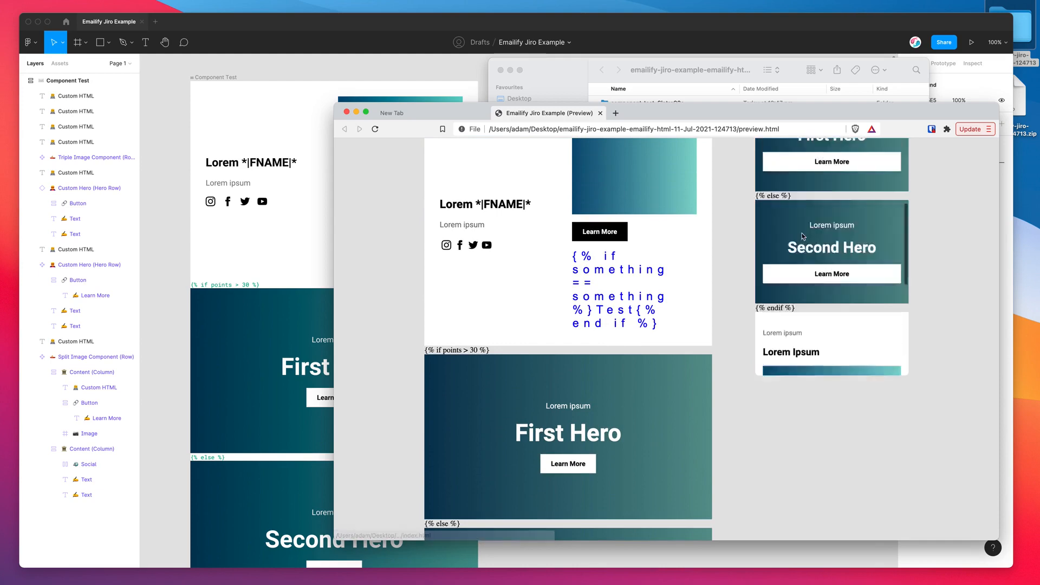
Step: Reload the preview page, then minimise the browser and Finder windows to return to Figma
key("super+r")
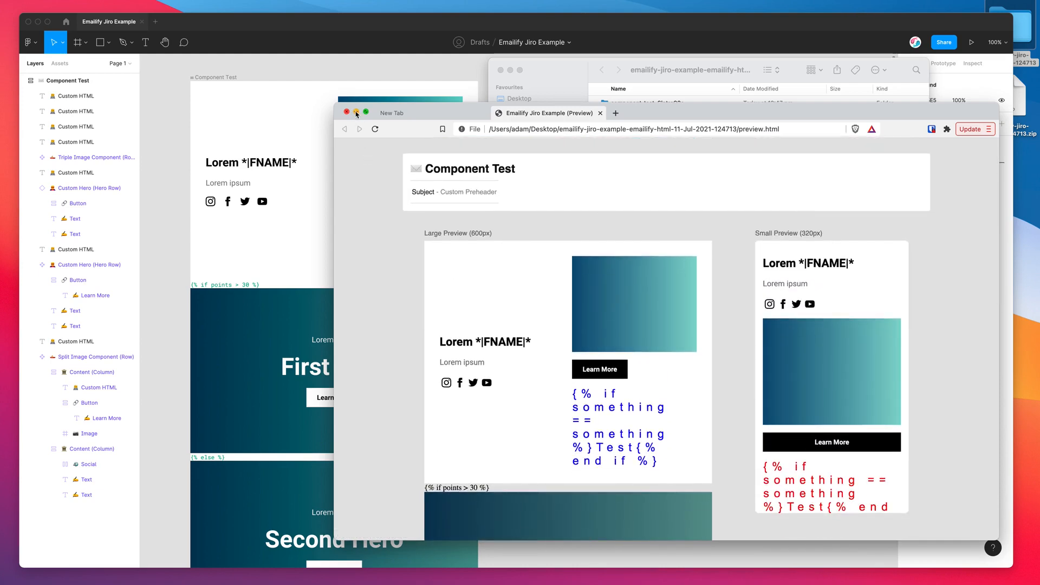
left_click(356, 112)
left_click(509, 70)
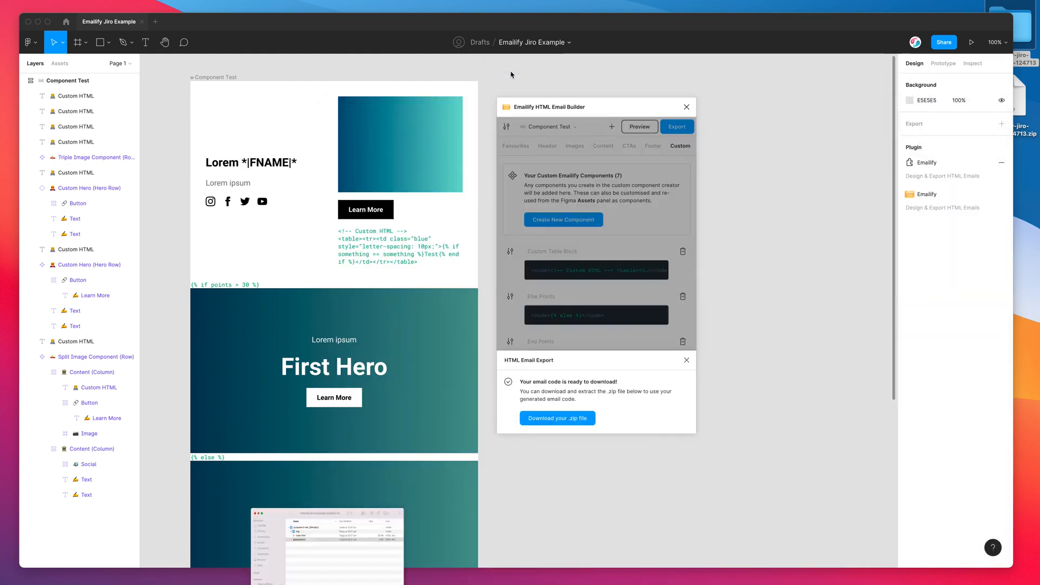
Step: Dismiss the HTML email export notice in the plugin and start creating a new custom component
left_click_drag(599, 107, 599, 90)
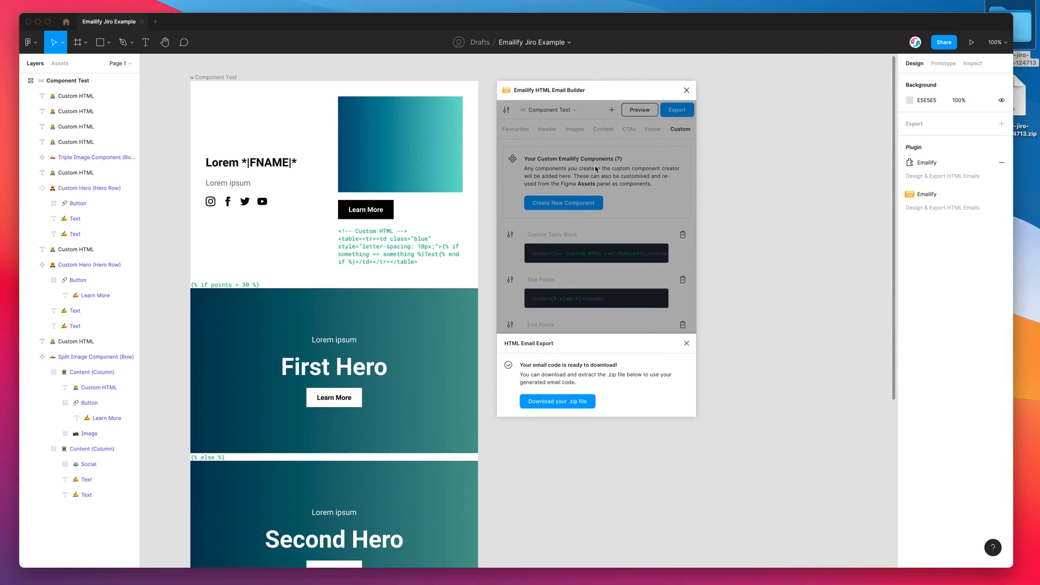
left_click(596, 169)
left_click(578, 202)
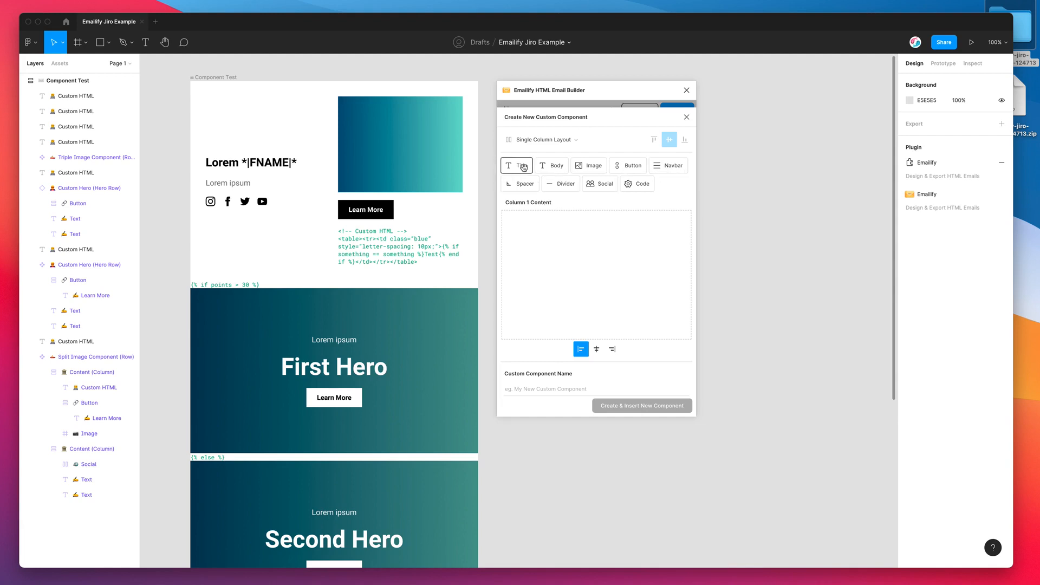
Step: Fill the single-column component with title, body, button, navbar, code, social, divider and spacer blocks
left_click_drag(520, 166, 551, 202)
left_click_drag(552, 166, 549, 234)
left_click_drag(627, 168, 566, 263)
left_click_drag(668, 166, 578, 236)
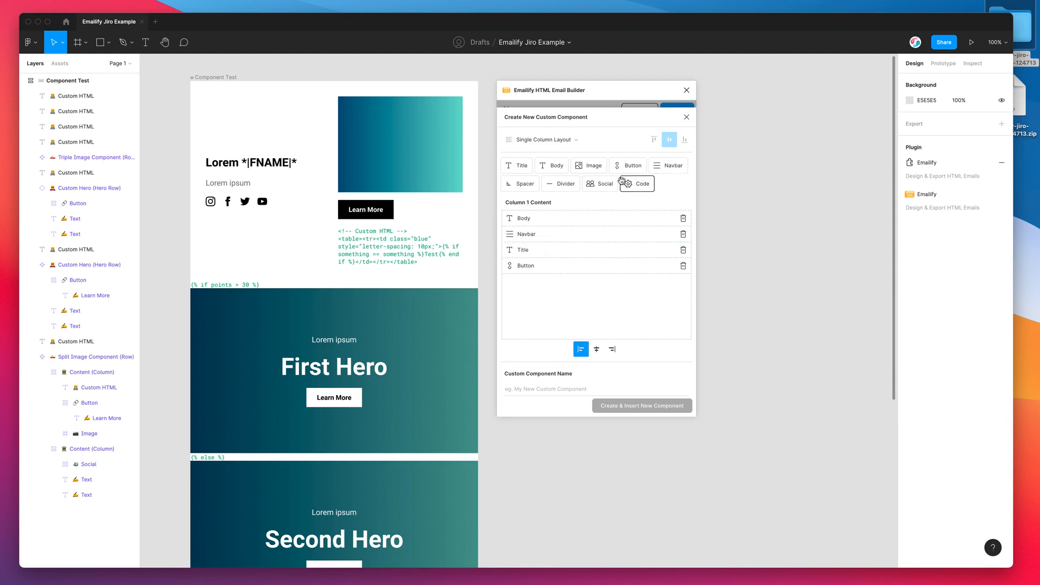
left_click_drag(639, 184, 579, 264)
left_click_drag(602, 187, 579, 249)
left_click_drag(563, 185, 564, 235)
left_click_drag(522, 184, 542, 305)
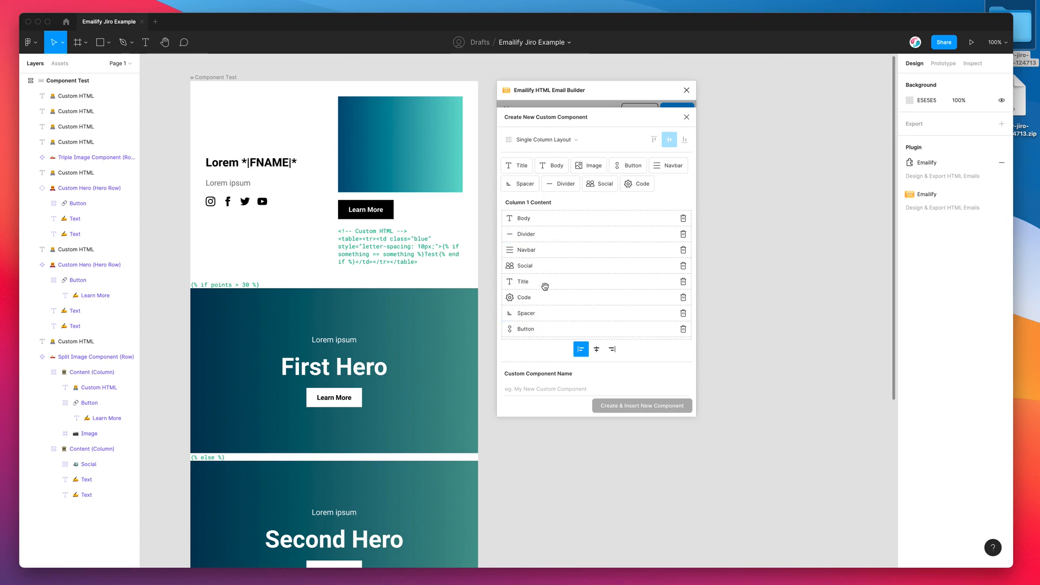
Step: Check the column layout options, and discard the unsaved custom component
left_click(548, 140)
left_click(617, 142)
left_click(686, 117)
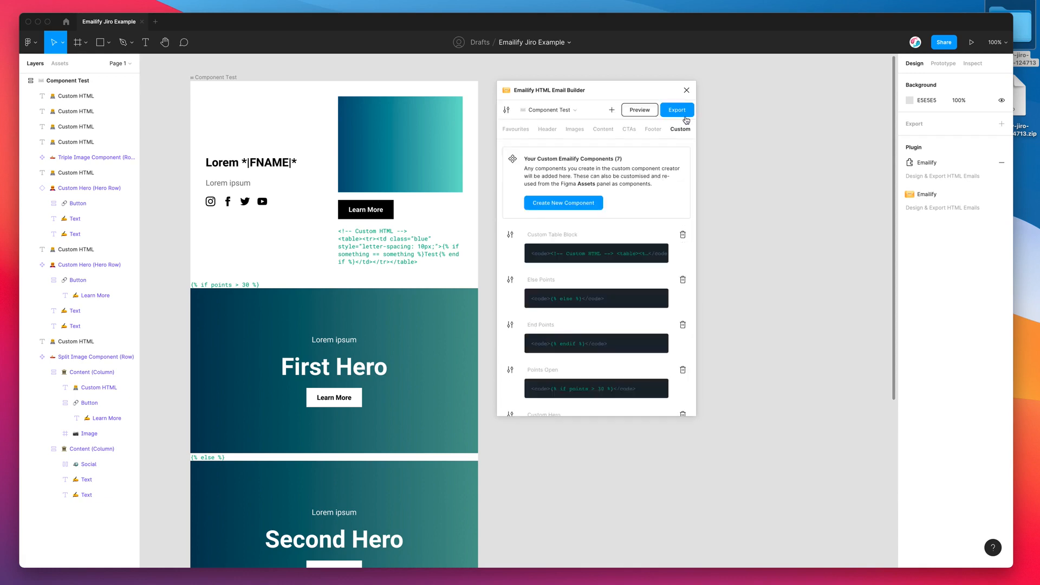
Step: Browse the Emailify component categories, including favourites, images, content, CTAs and footers, and finish with the custom components
left_click(574, 130)
left_click(525, 130)
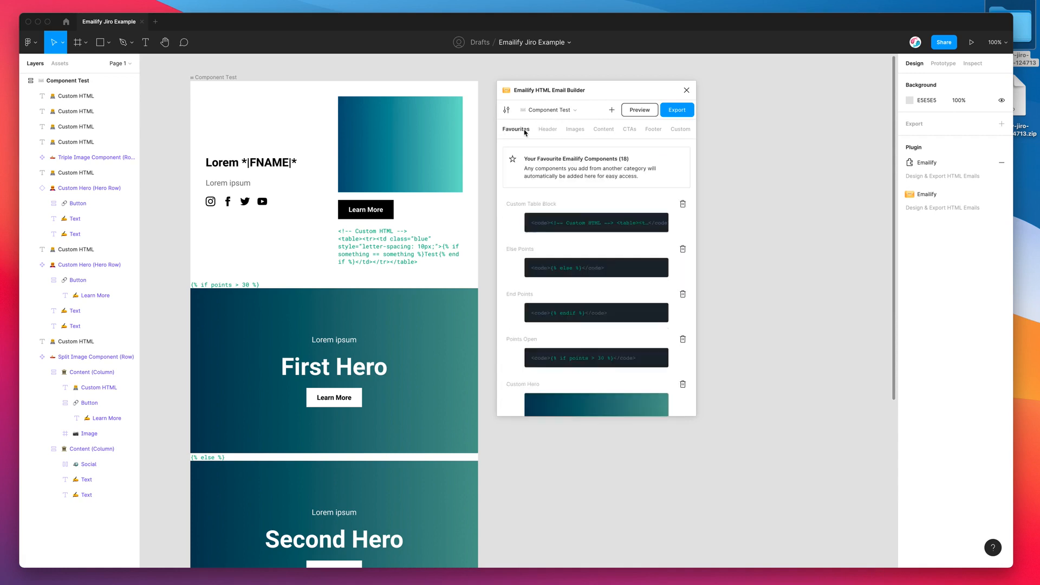
left_click(575, 130)
left_click(607, 130)
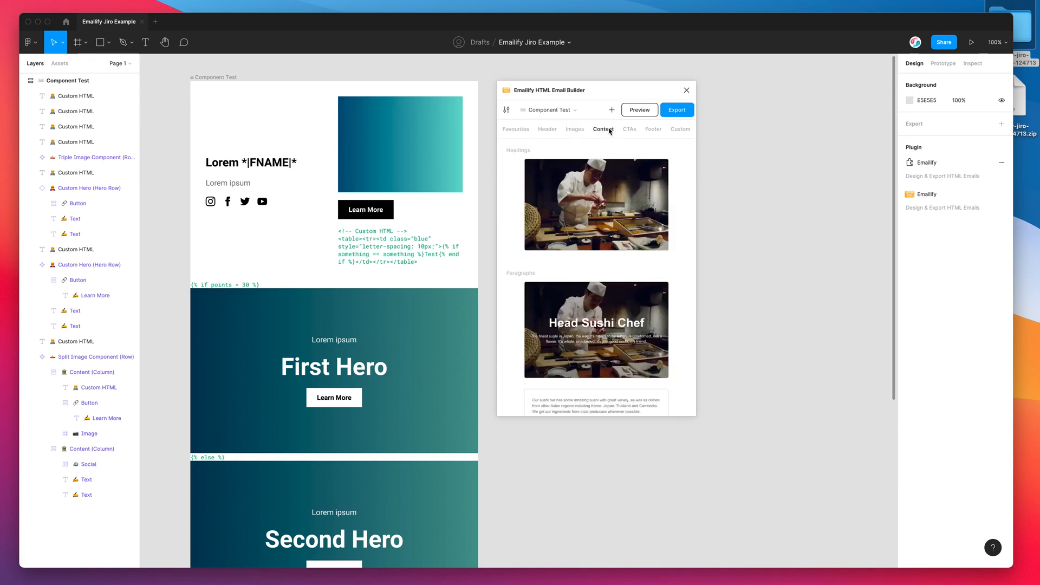
left_click(628, 130)
left_click(653, 130)
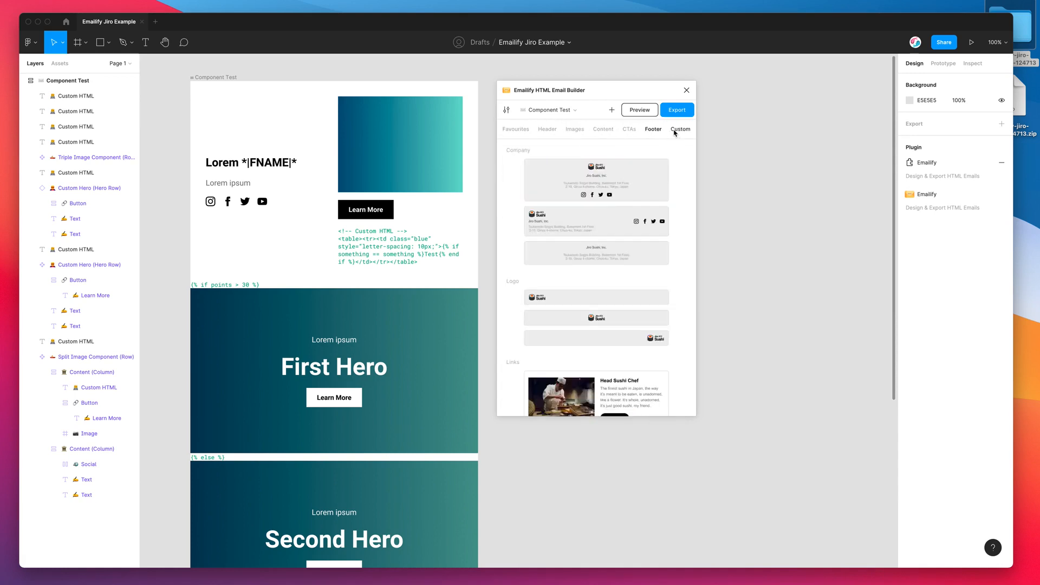
left_click(674, 130)
scroll(614, 222, "down", 3)
scroll(616, 221, "up", 3)
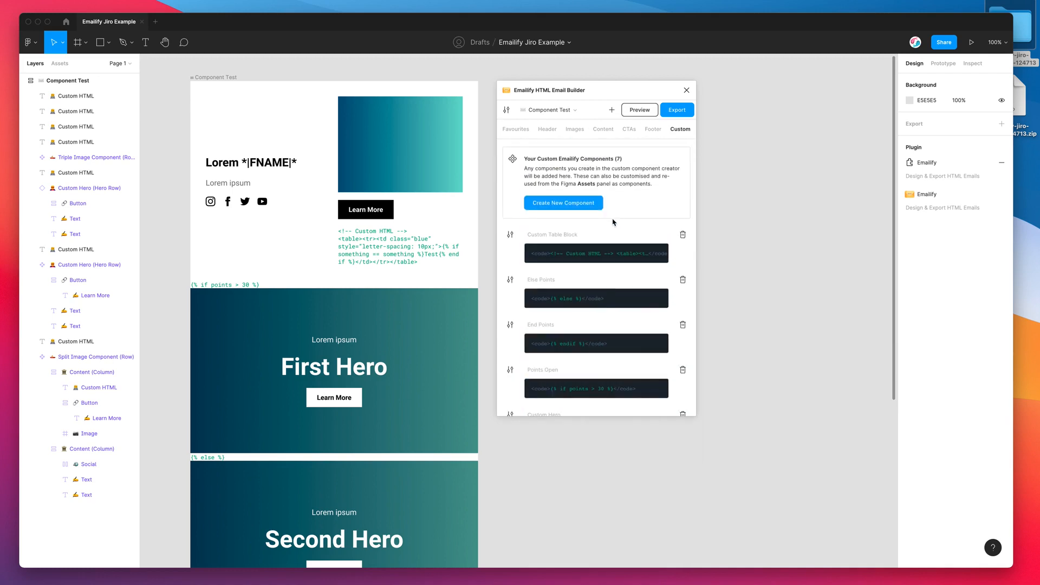
Step: Insert the Triple Image component from the Component Test local assets between the {% if points > 30 %} code and the First Hero
left_click(325, 306)
scroll(325, 303, "down", 2)
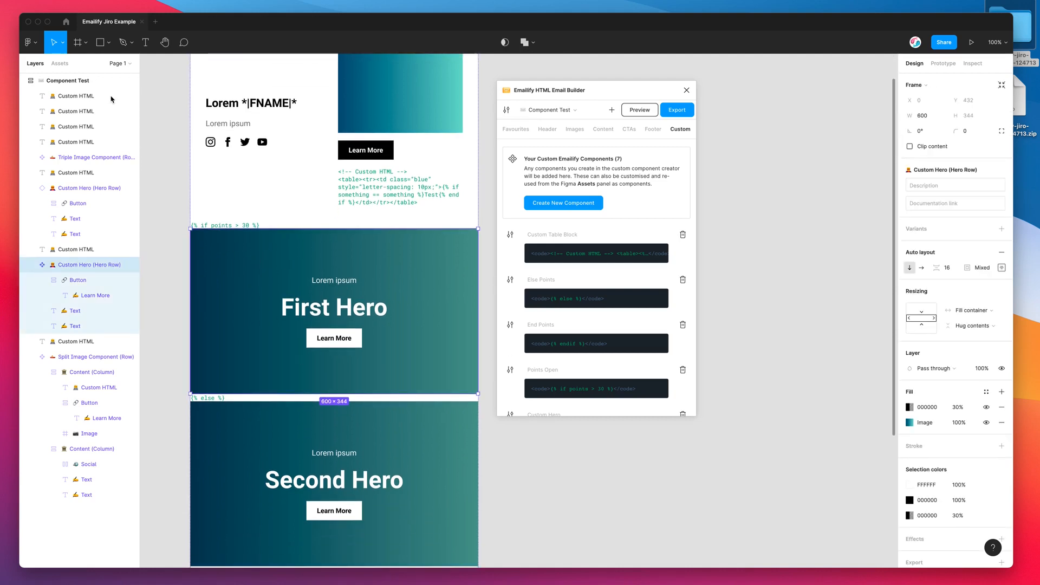
left_click(60, 63)
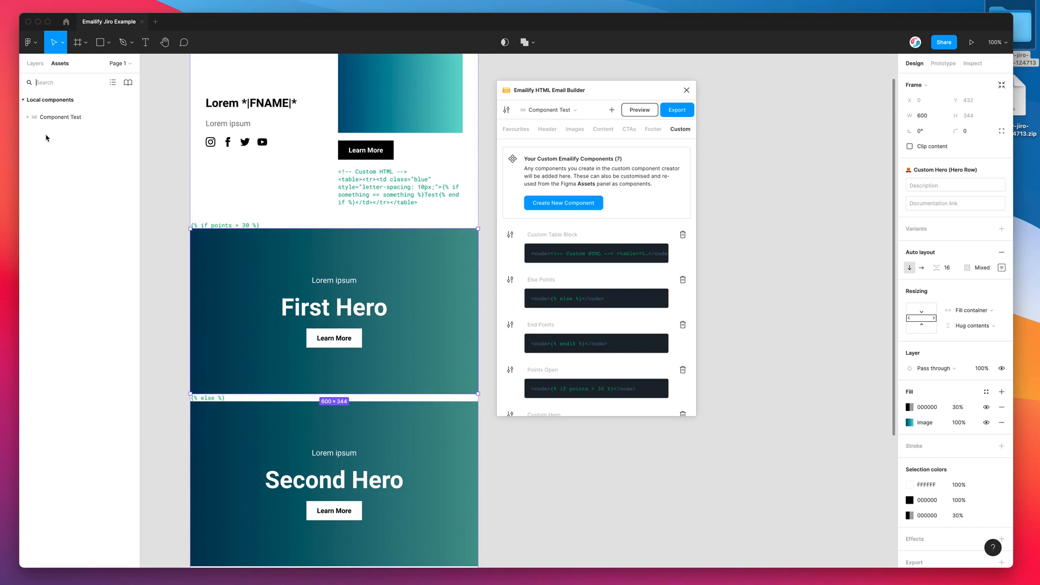
left_click(30, 118)
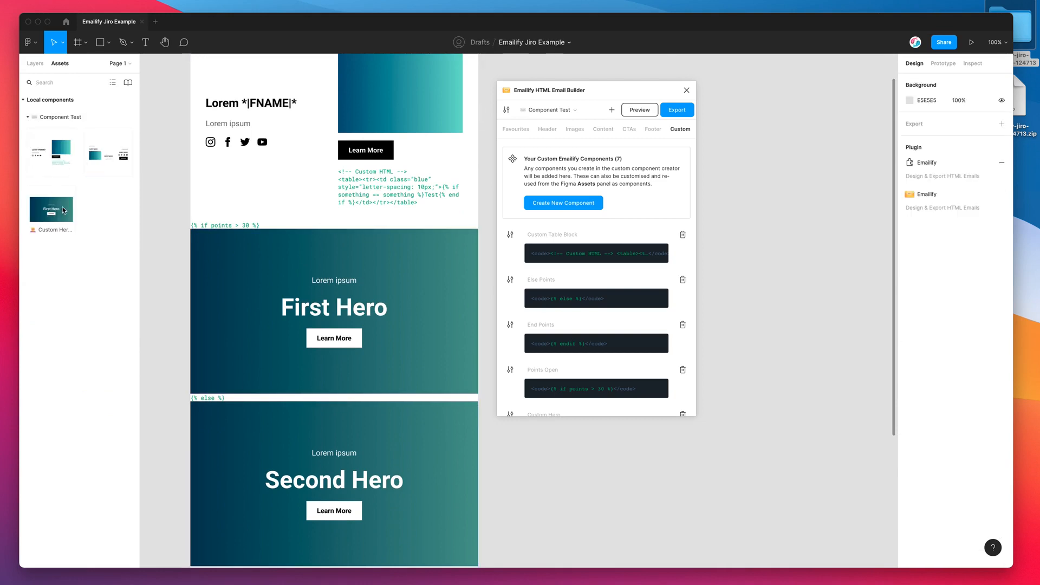
scroll(281, 216, "up", 3)
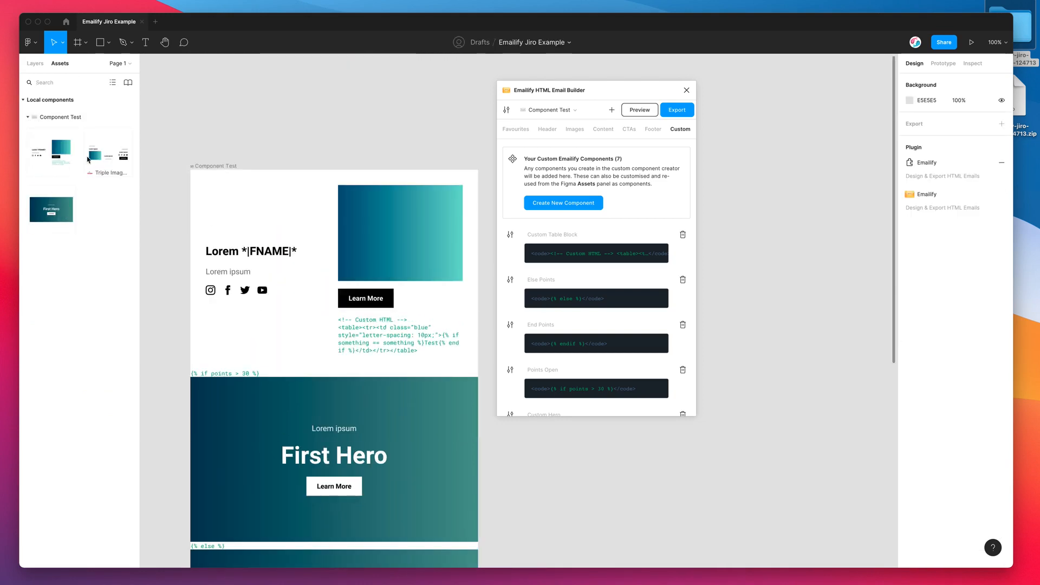
left_click_drag(89, 159, 299, 375)
scroll(303, 387, "down", 2)
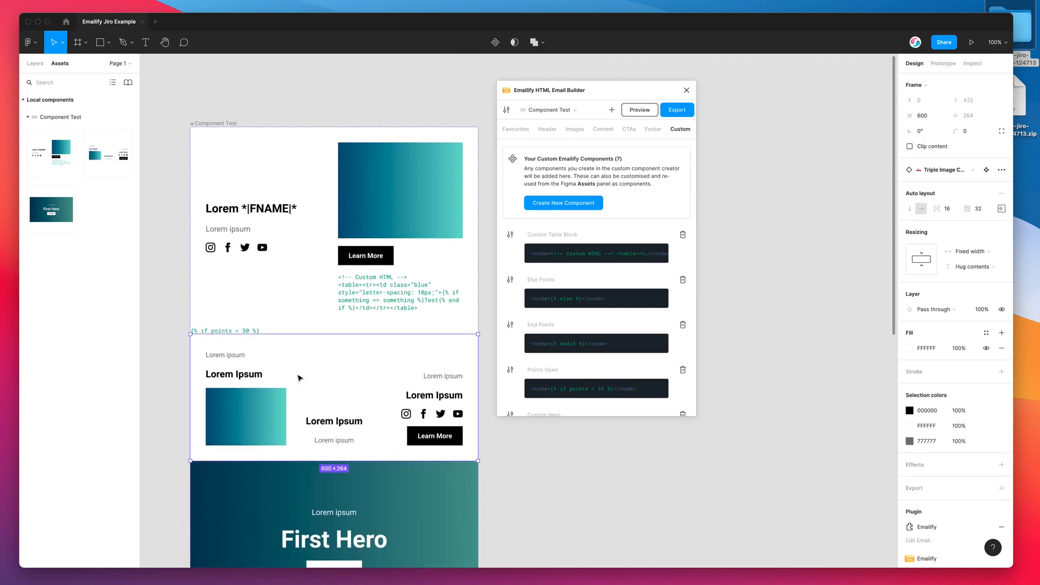
left_click(102, 224)
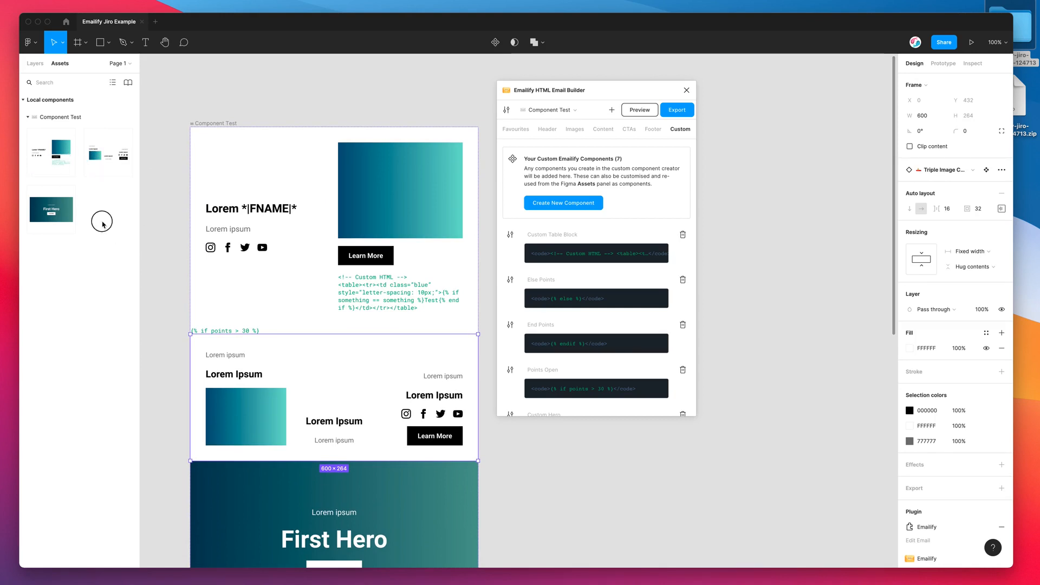
left_click(39, 66)
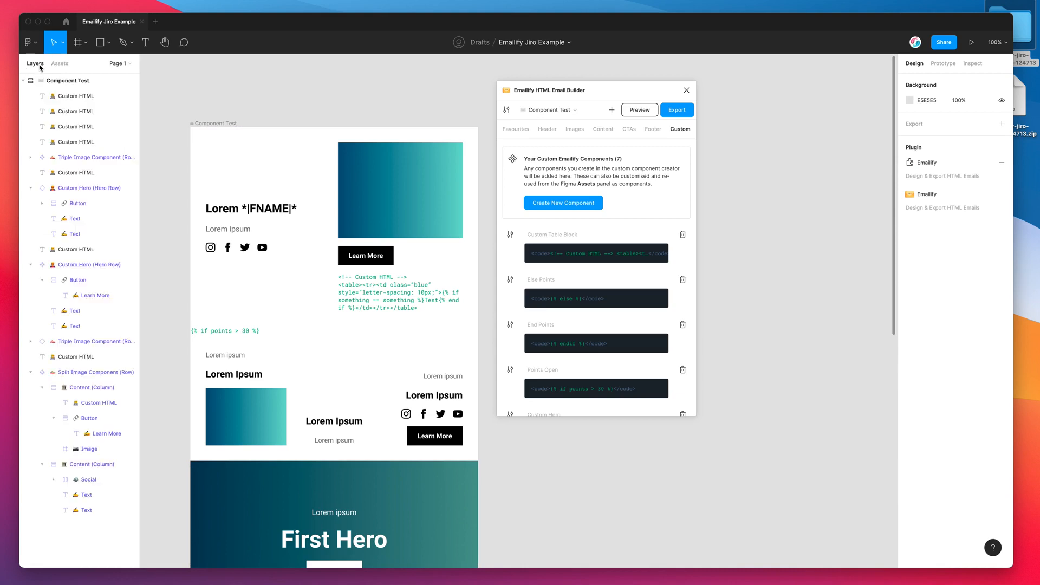
mouse_move(630, 90)
left_mouse_down()
mouse_move(639, 102)
mouse_move(624, 95)
left_mouse_up()
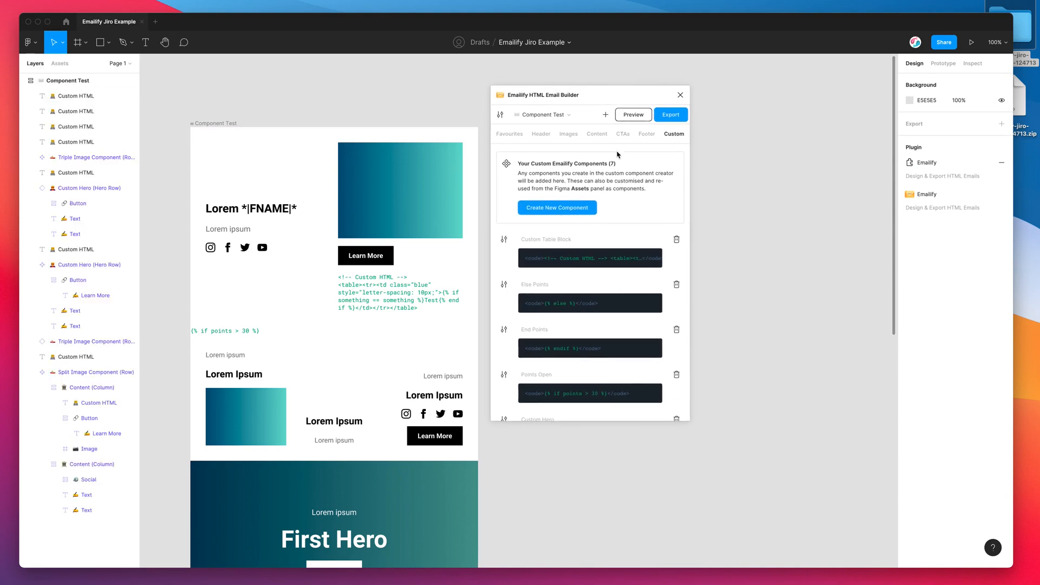
scroll(620, 304, "down", 3)
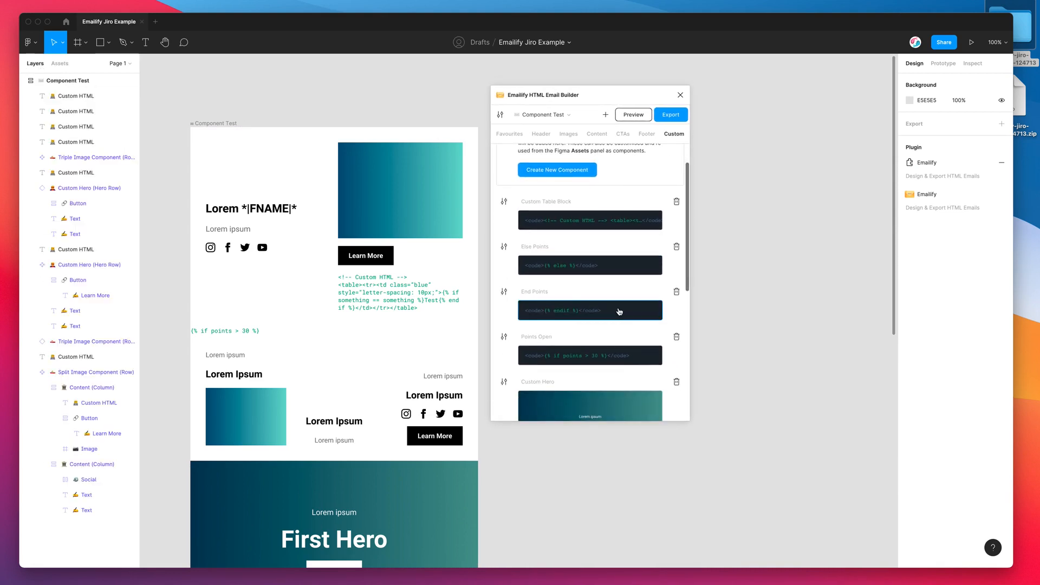
scroll(619, 306, "up", 3)
left_click_drag(603, 103, 610, 105)
scroll(436, 115, "down", 3)
scroll(436, 114, "right", 2)
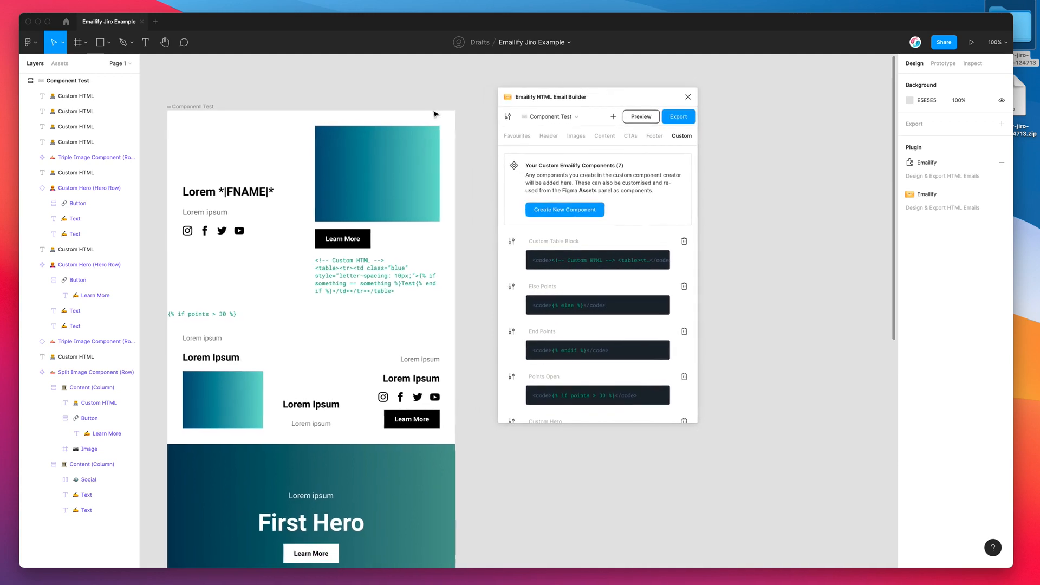
scroll(553, 326, "down", 2)
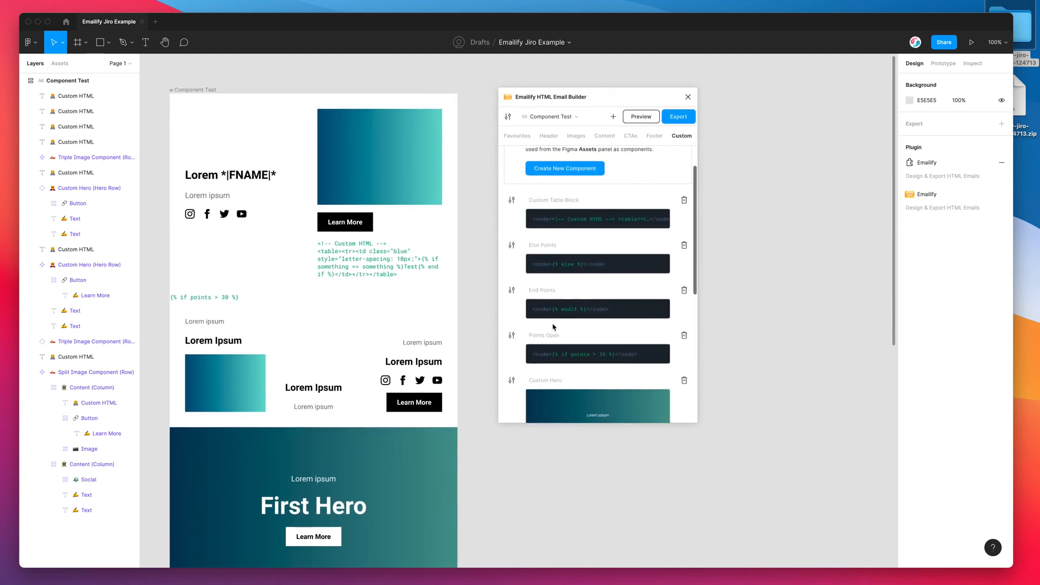
scroll(553, 326, "up", 2)
mouse_move(579, 241)
left_mouse_down()
mouse_move(530, 242)
mouse_move(587, 243)
left_mouse_up()
left_click(536, 241)
left_click(585, 242)
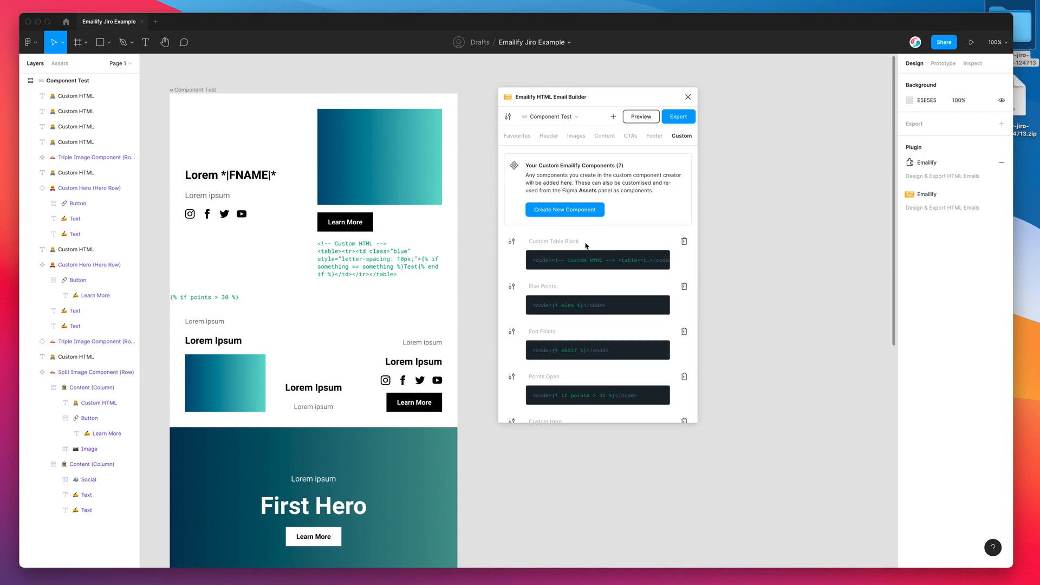